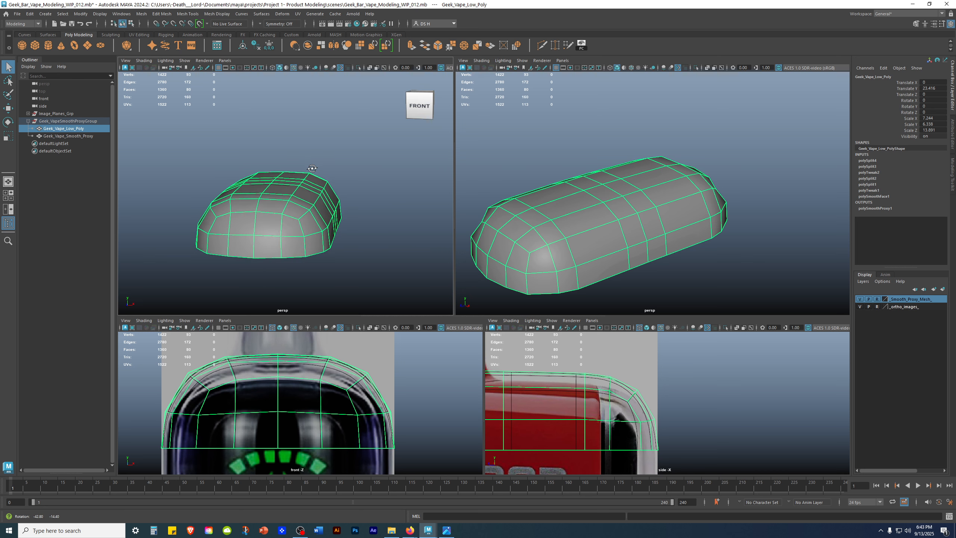
Even out the viewport widths and isolate Geek_Vape_Low_Poly in the first perspective view
left_click_drag(455, 153, 484, 153)
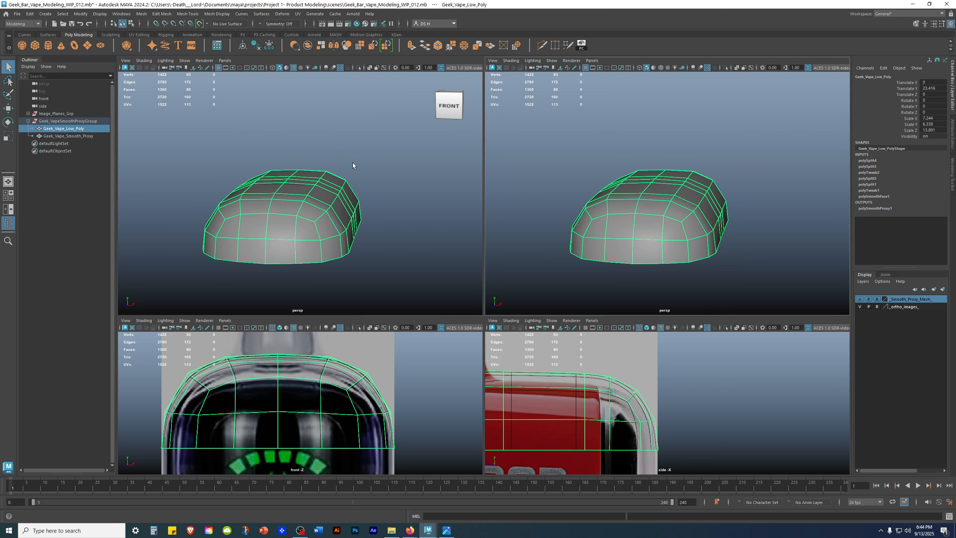
left_click_drag(342, 160, 330, 170, "alt")
key("ctrl+1")
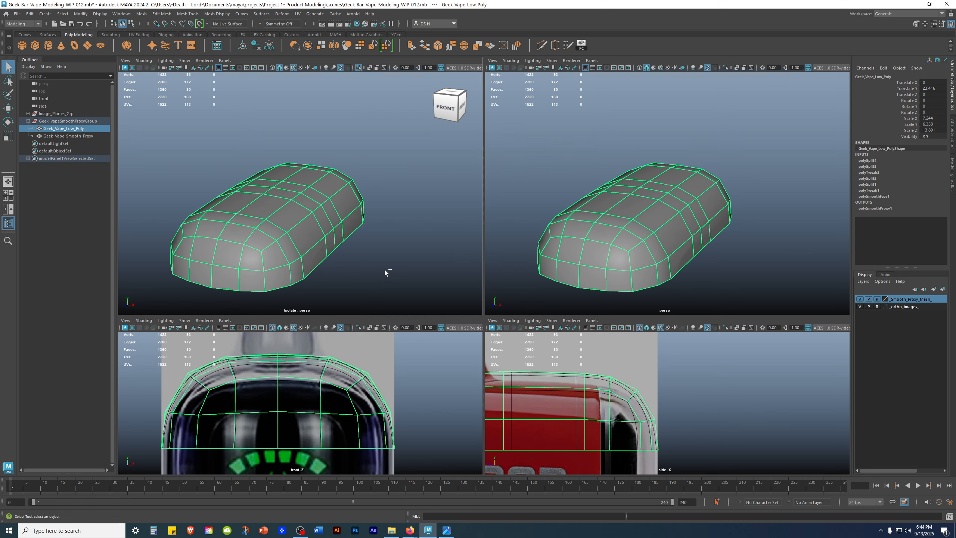
left_click_drag(433, 185, 264, 234, "alt")
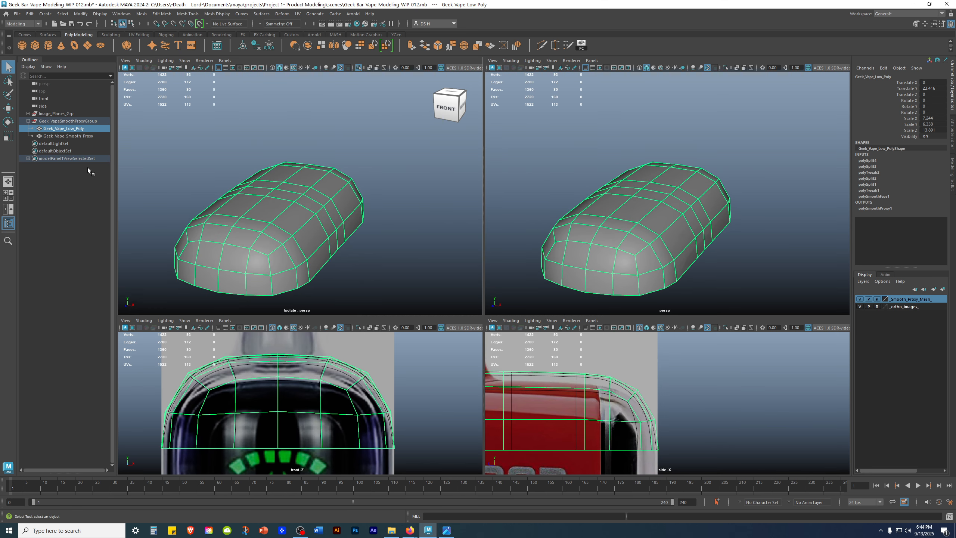
Isolate Geek_Vape_Smooth_Proxy in the second perspective view and clear the selection
left_click(73, 136)
left_click_drag(627, 207, 576, 253, "alt")
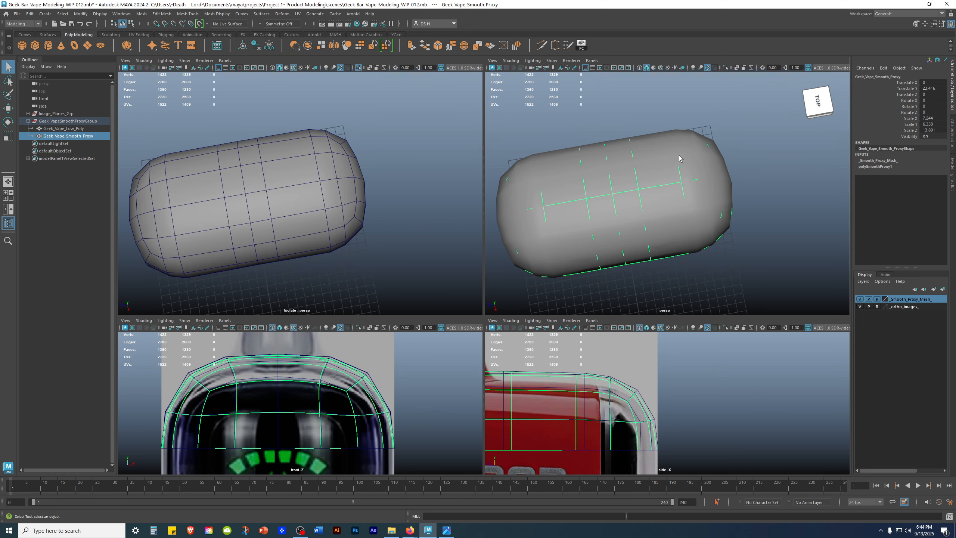
left_click_drag(687, 146, 671, 116, "alt")
middle_click_drag(635, 155, 669, 157, "alt")
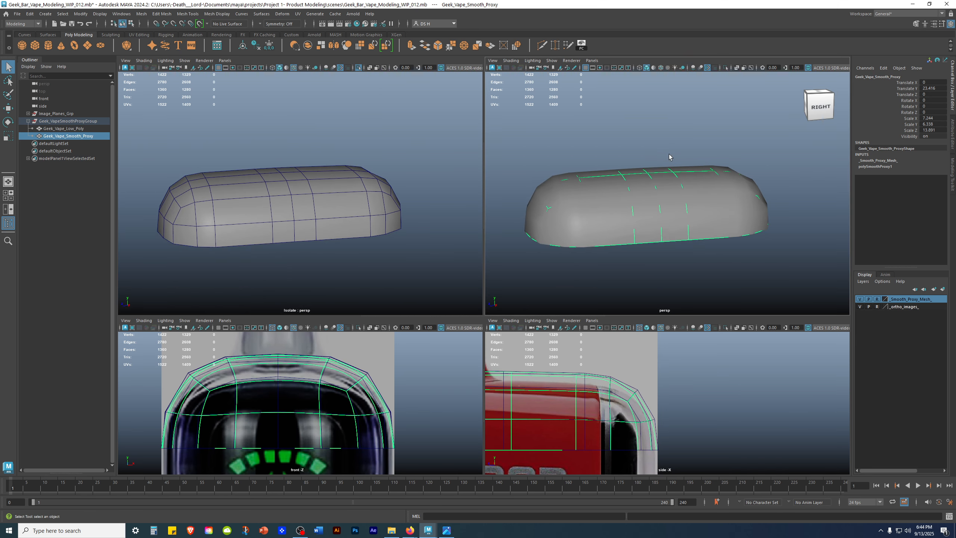
key("ctrl+1")
left_click(743, 191, "ctrl")
left_click_drag(700, 230, 751, 230, "alt")
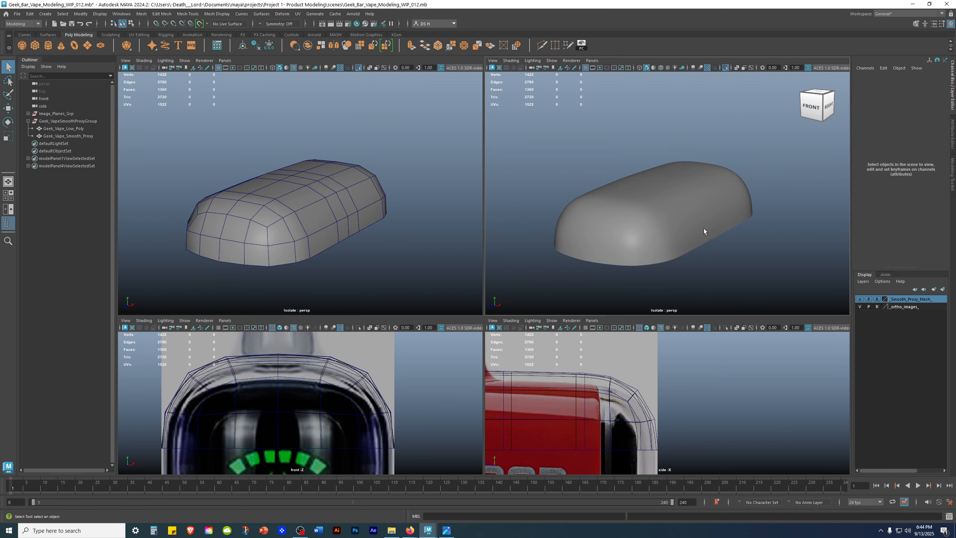
left_click_drag(653, 248, 633, 242, "alt")
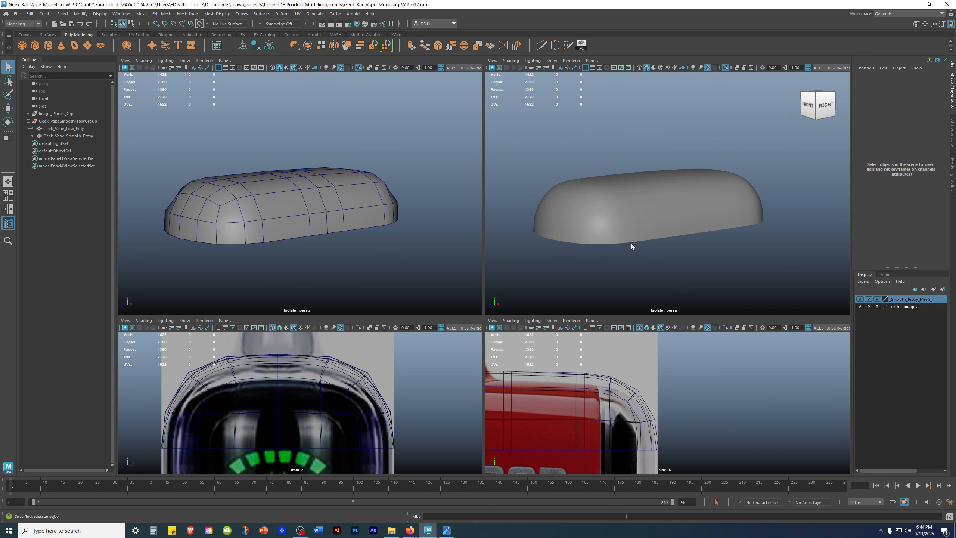
Enlarge the orthographic views and isolate Geek_Vape_Low_Poly together with the _front_image_ plane in the front view
left_click_drag(384, 315, 390, 244)
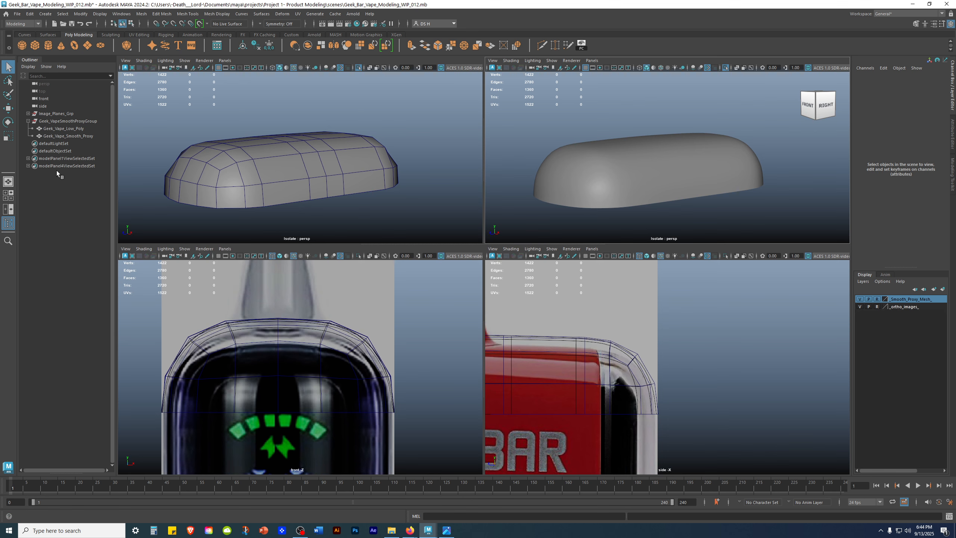
left_click(71, 129)
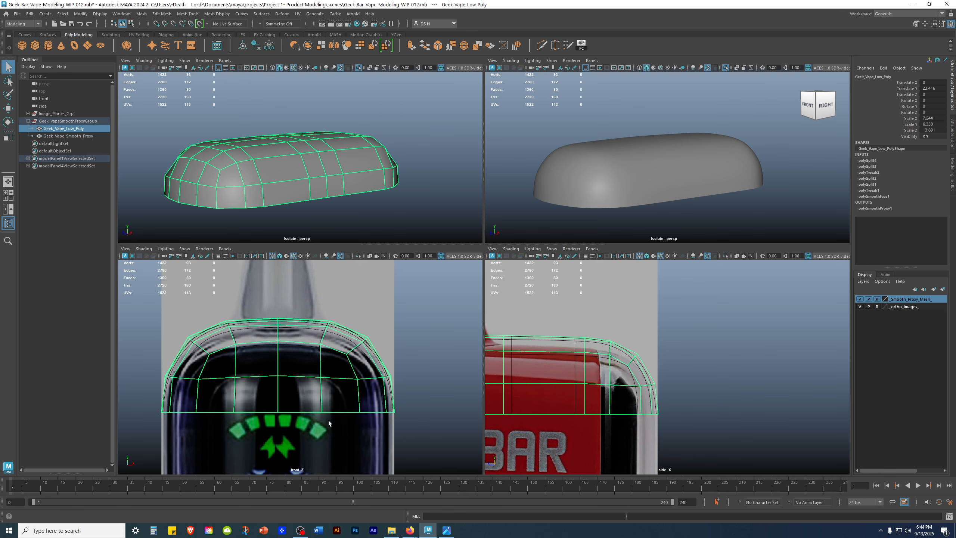
left_click(28, 114)
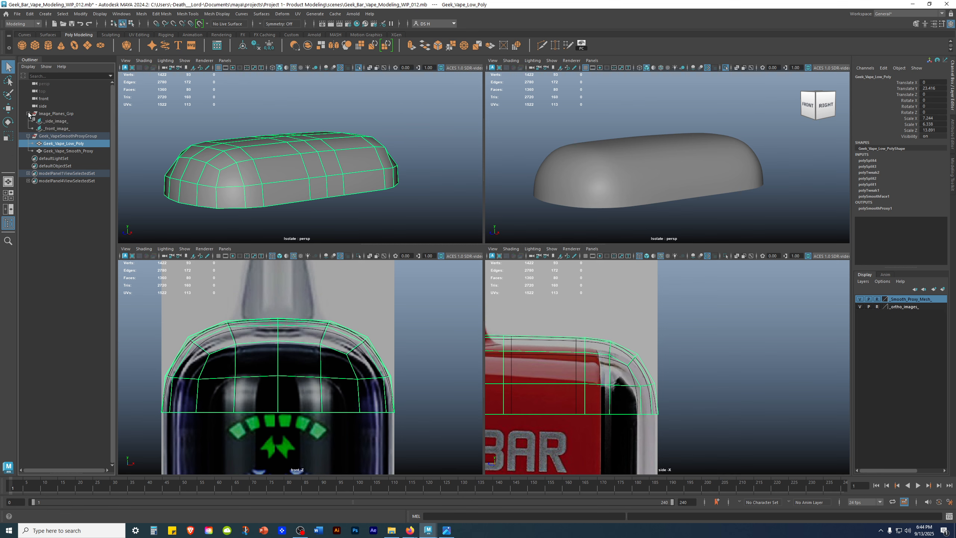
left_click(54, 129, "ctrl")
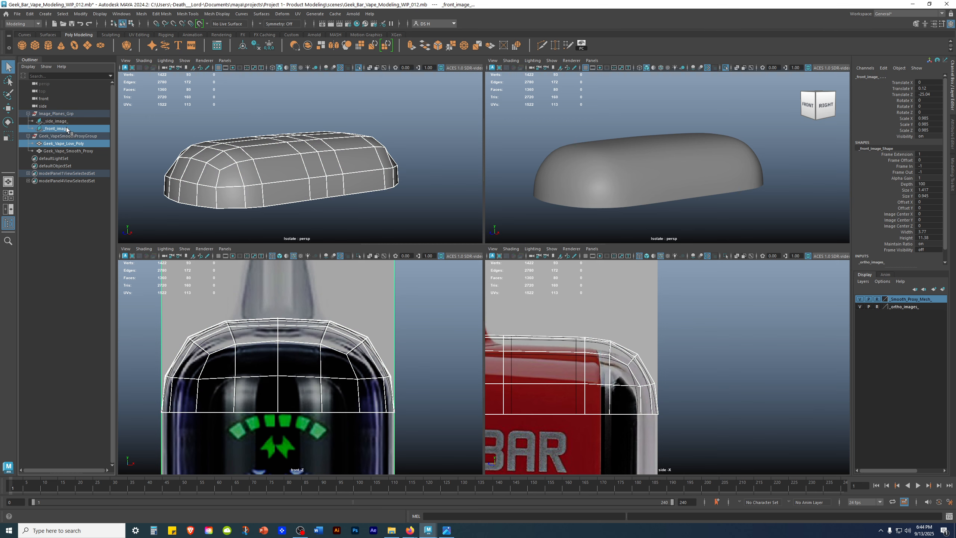
scroll(366, 387, "down", 3)
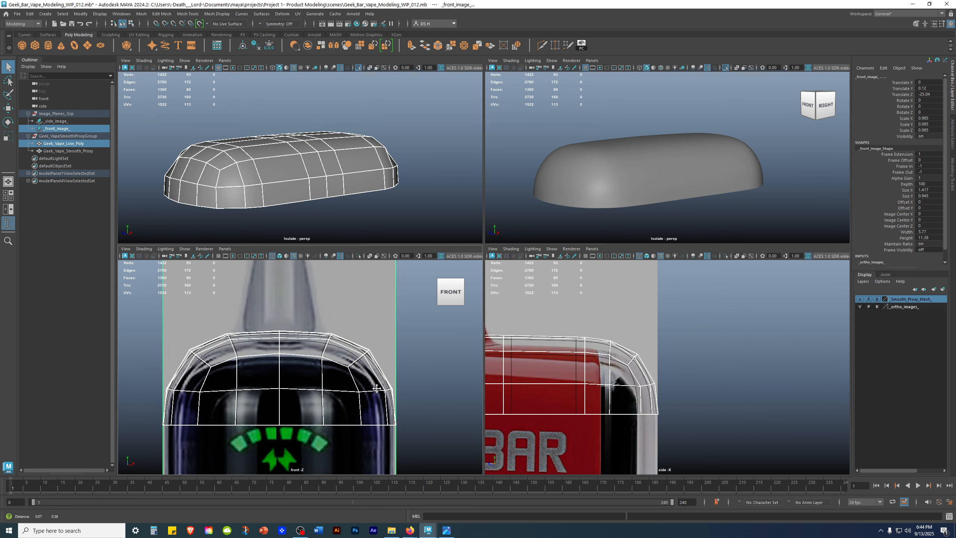
key("ctrl+1")
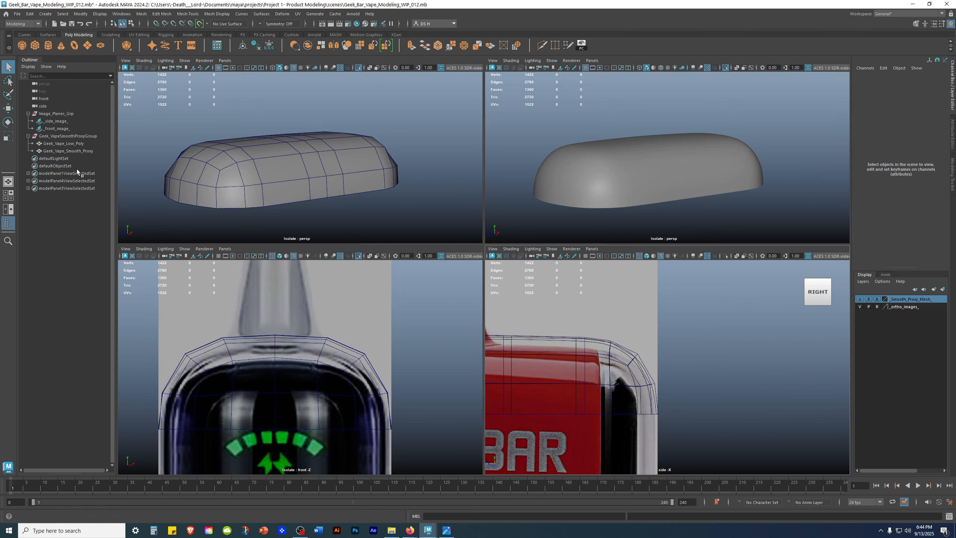
Isolate Geek_Vape_Low_Poly together with the _side_image_ plane in the side view and clear the selection
left_click(75, 143)
key("f")
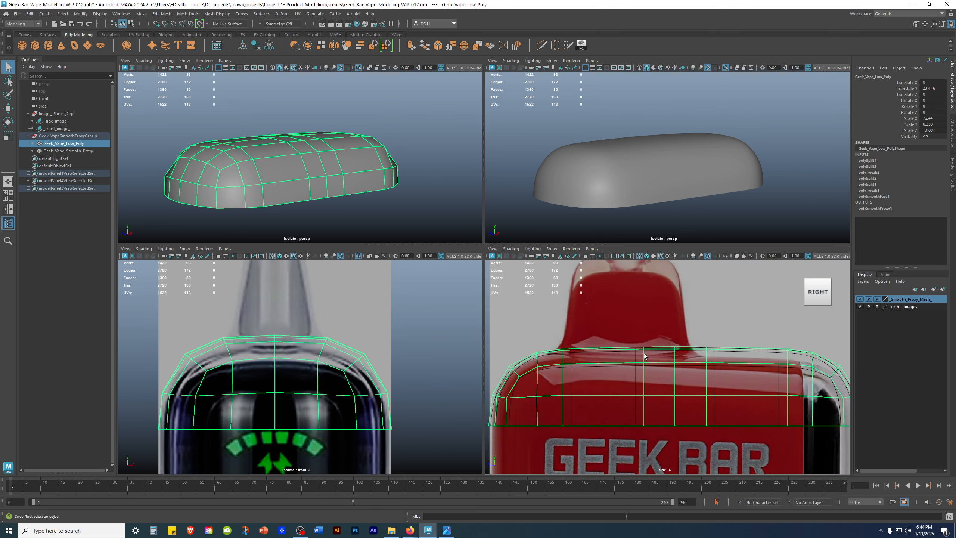
left_click(59, 121, "ctrl")
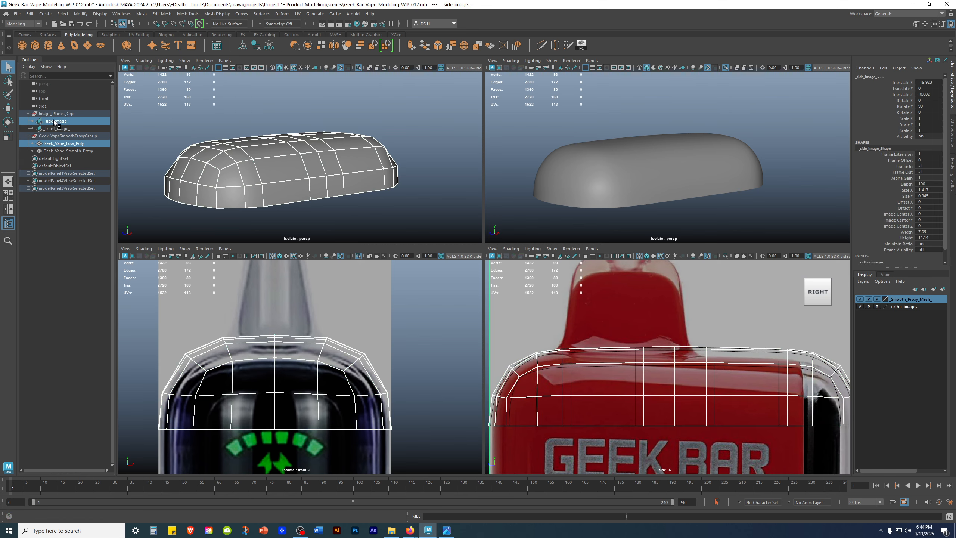
middle_click_drag(643, 401, 591, 393, "alt")
scroll(591, 392, "down", 2)
middle_click_drag(625, 365, 633, 341, "alt")
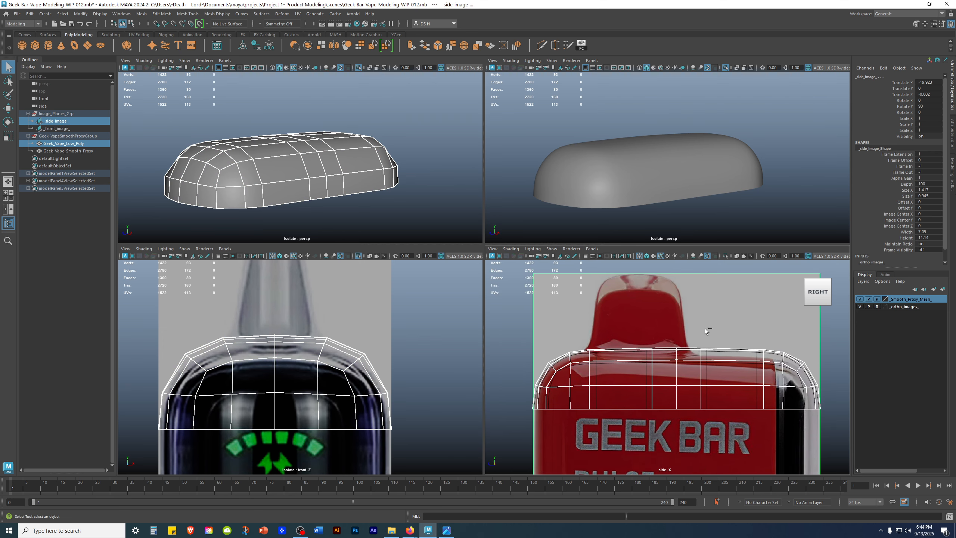
key("ctrl+1")
middle_click_drag(727, 368, 650, 359, "alt")
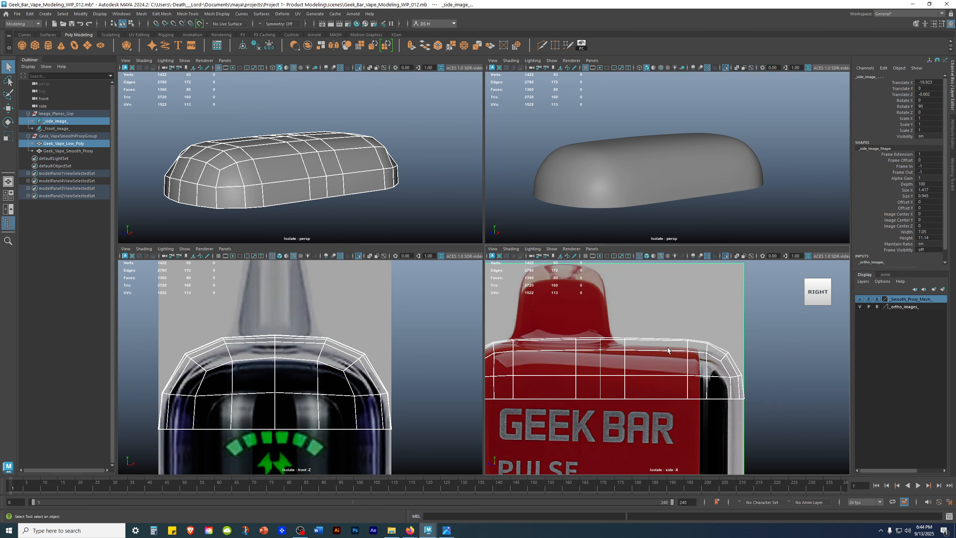
left_click(797, 374)
scroll(671, 378, "down", 2)
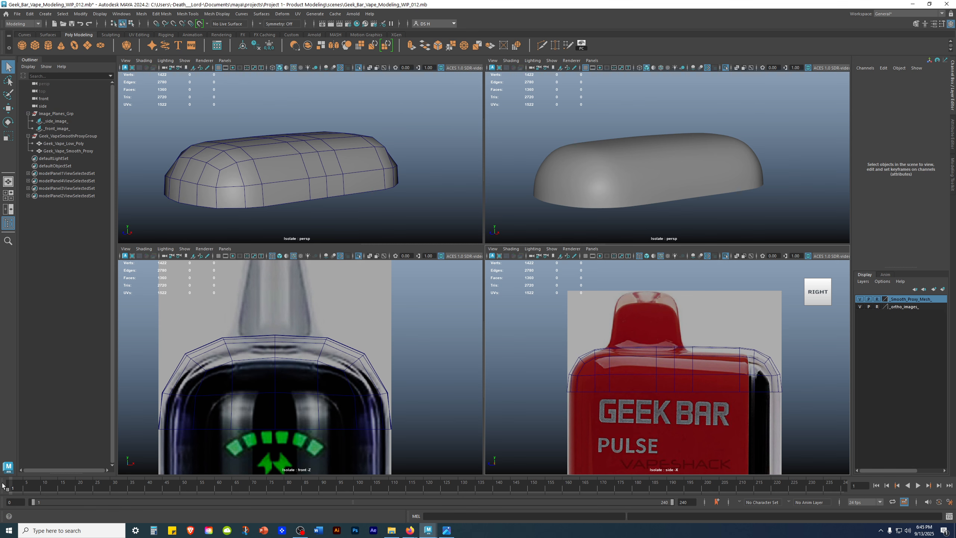
Set a keyframe on the whole Geek_Vape_Low_Poly object at frame 1
left_click(349, 142)
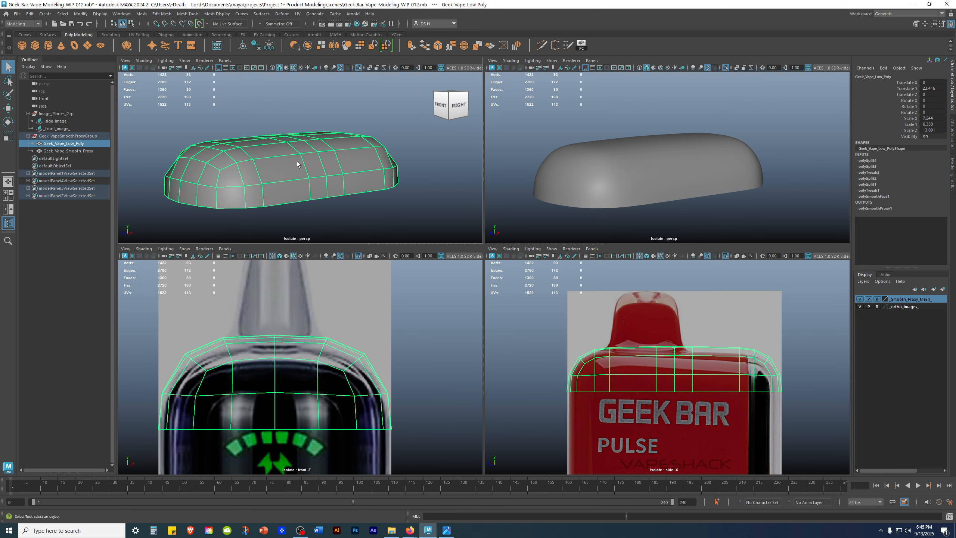
left_click_drag(297, 162, 324, 167, "alt")
key("s")
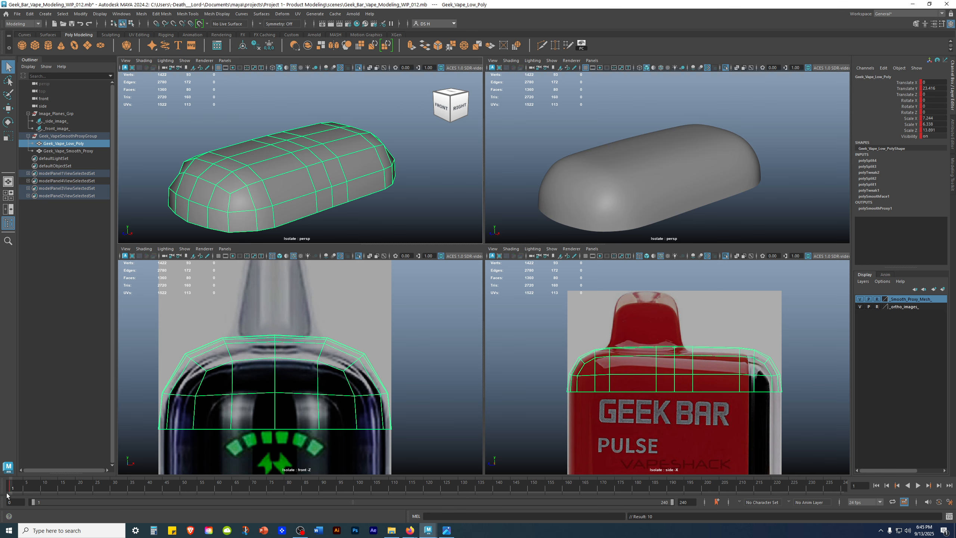
left_click_drag(282, 232, 378, 114, "alt")
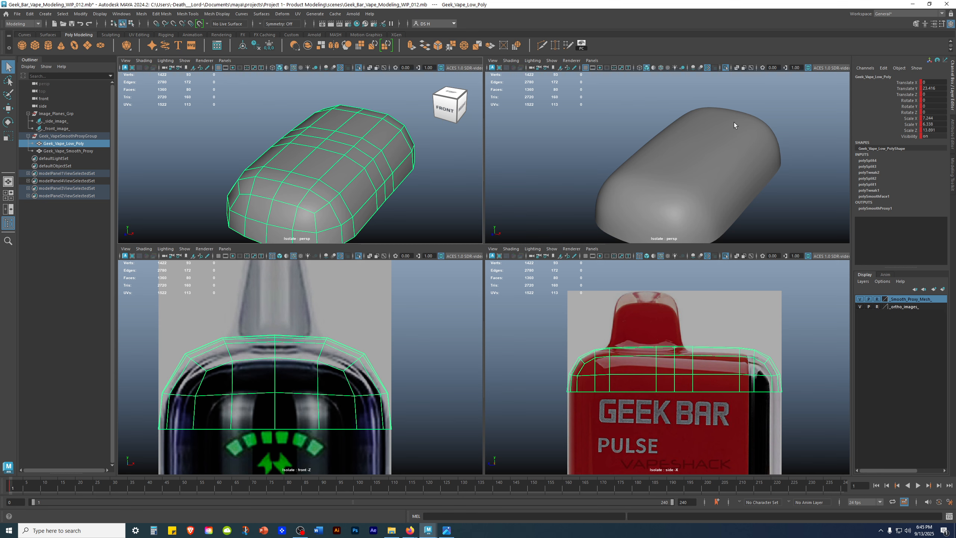
left_click_drag(380, 203, 375, 150, "alt")
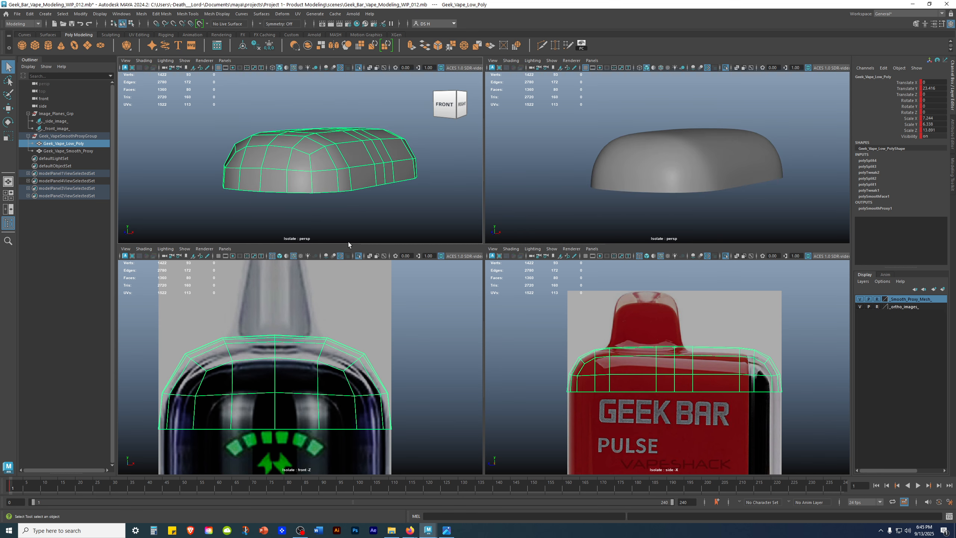
Enlarge the perspective views and delete the low-poly object's keyframe at frame 1
left_click_drag(352, 244, 352, 302)
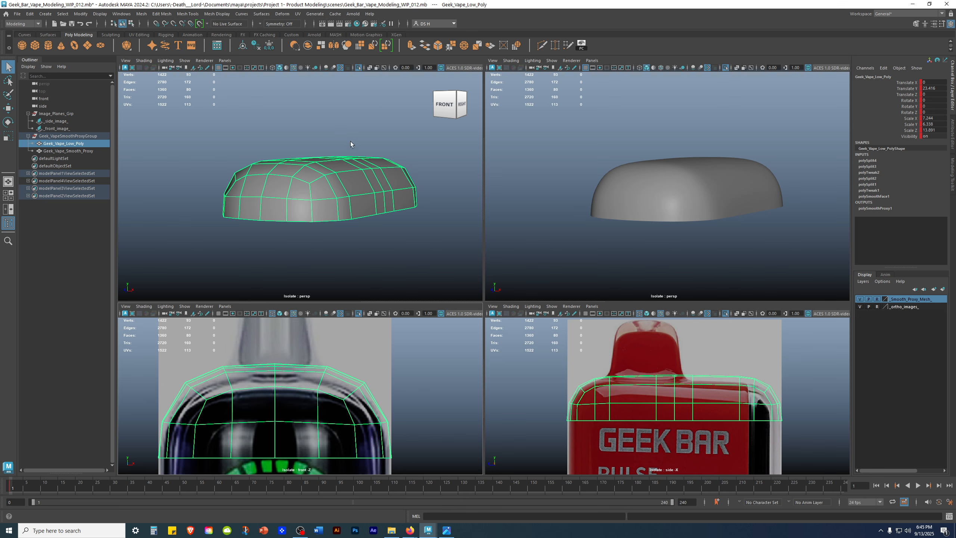
right_click(12, 489)
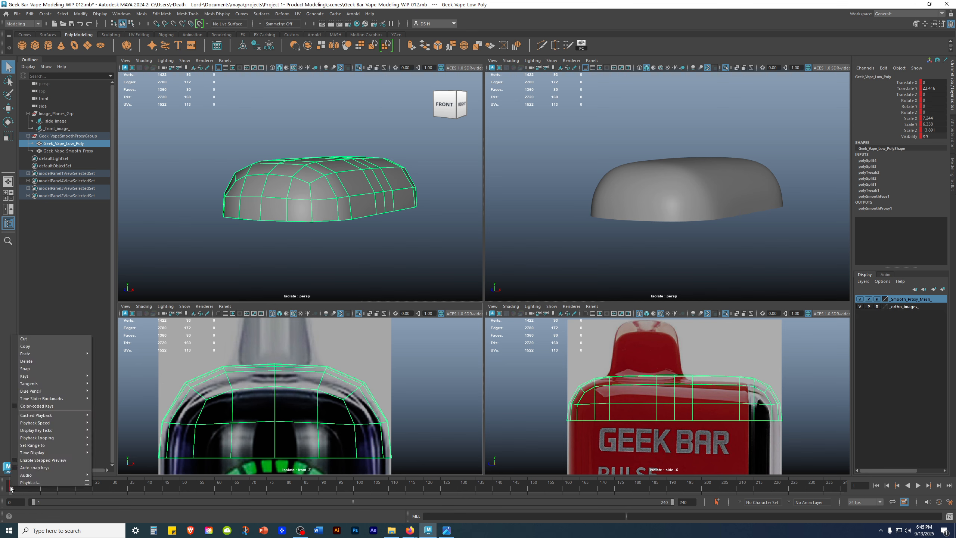
left_click(26, 361)
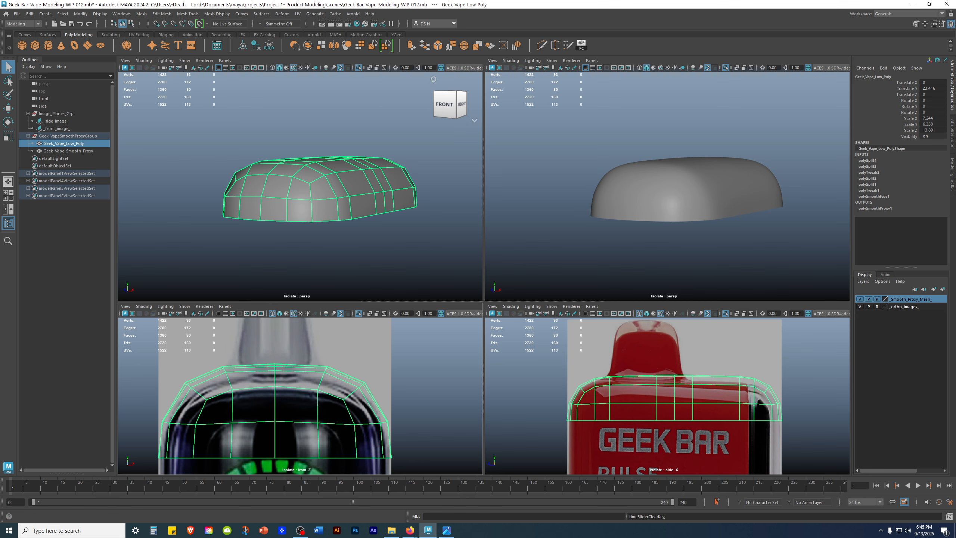
Select vertices of the low-poly mesh and key them at frame 1
left_click_drag(418, 223, 392, 180, "alt")
right_click(389, 180)
right_click_drag(389, 179, 256, 180)
left_click_drag(172, 132, 311, 286)
left_click_drag(366, 222, 309, 267, "alt")
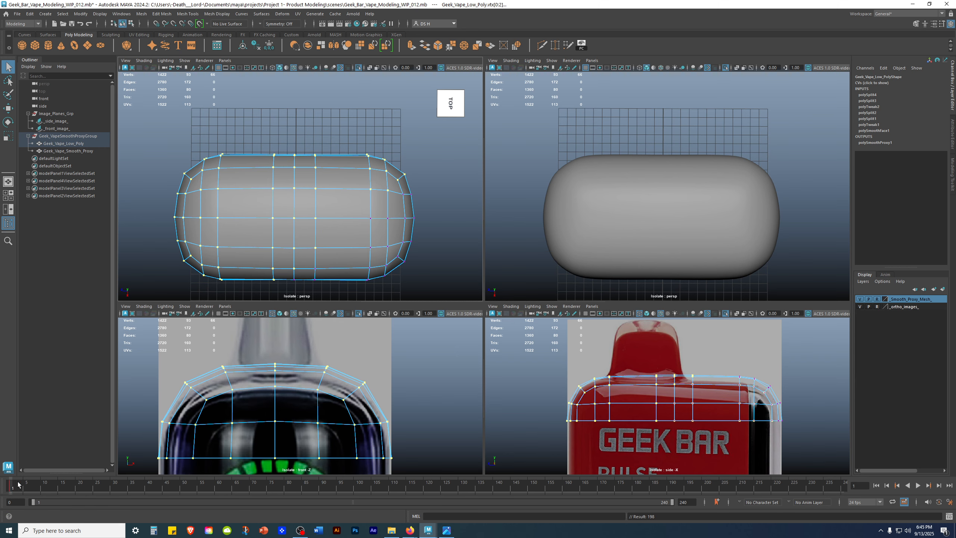
Delete the vertex keyframe at frame 1
key("[")
right_click(11, 488)
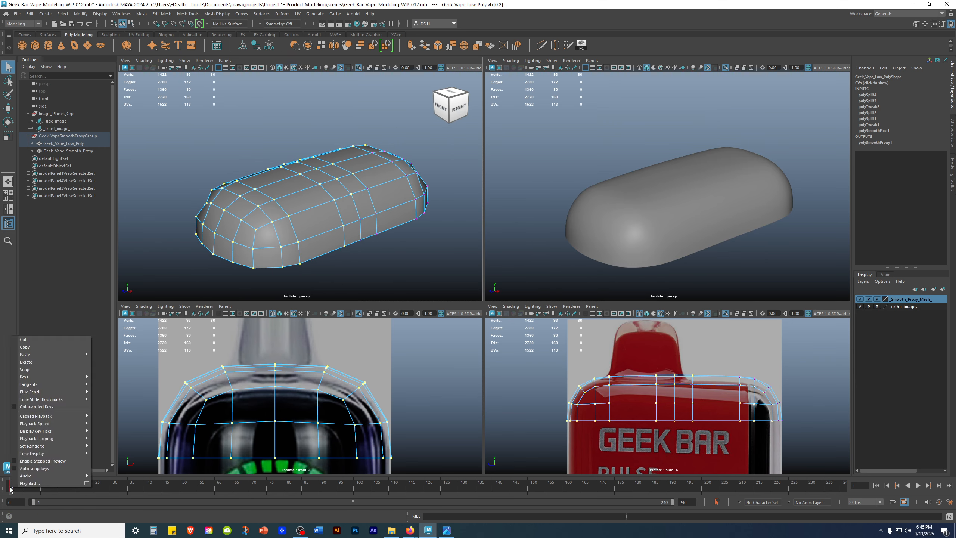
left_click(48, 364)
Select a block of faces toward the front of the low-poly mesh and key them at frame 1
mouse_move(312, 227)
left_mouse_down("alt")
mouse_move(364, 217)
mouse_move(321, 242)
mouse_move(299, 227)
left_mouse_up("alt")
right_click_drag(317, 188, 319, 201)
left_click_drag(226, 150, 297, 249)
key("s")
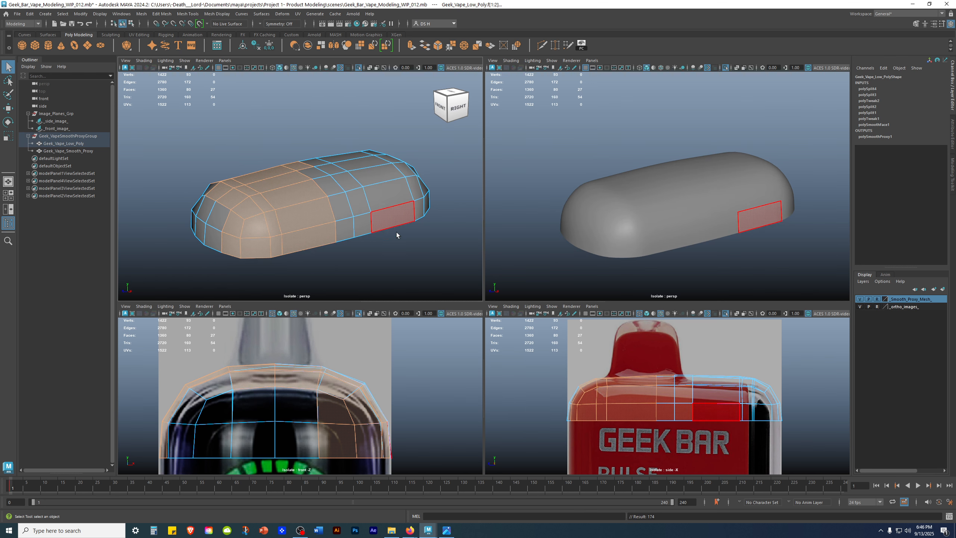
Clear and restore the face selection, and switch the low-poly mesh through vertex mode back to object mode
scroll(299, 399, "up", 3)
left_click(445, 234)
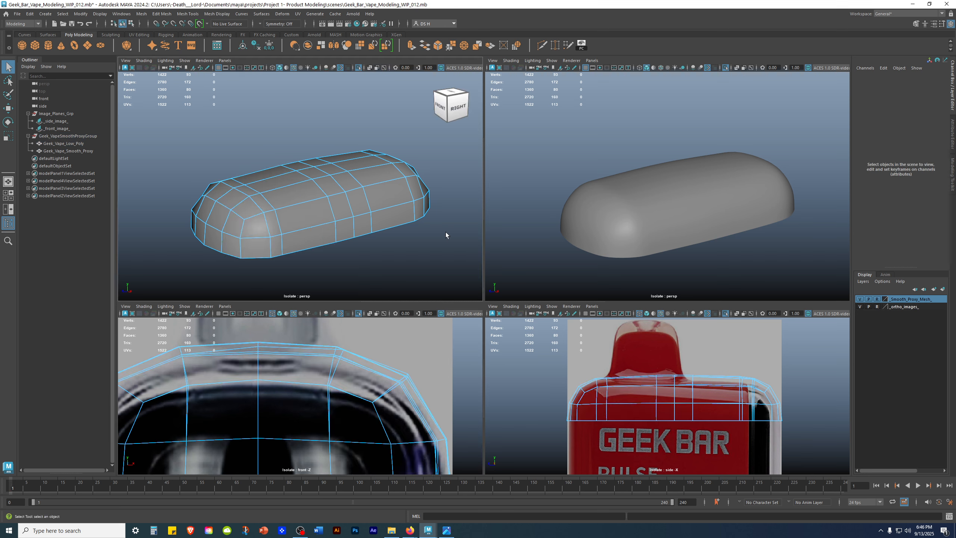
left_click_drag(442, 235, 362, 271, "alt")
key("ctrl+z")
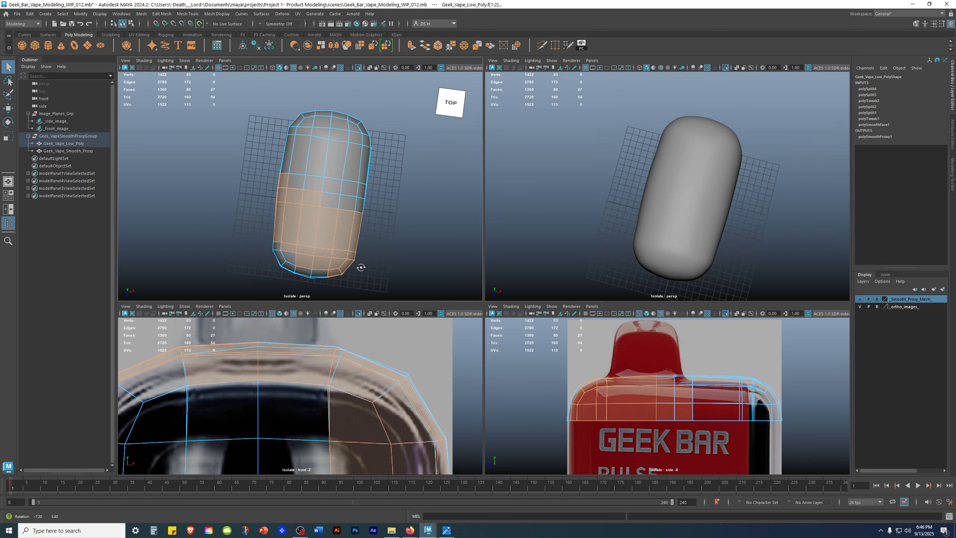
key("F9")
left_click(324, 139)
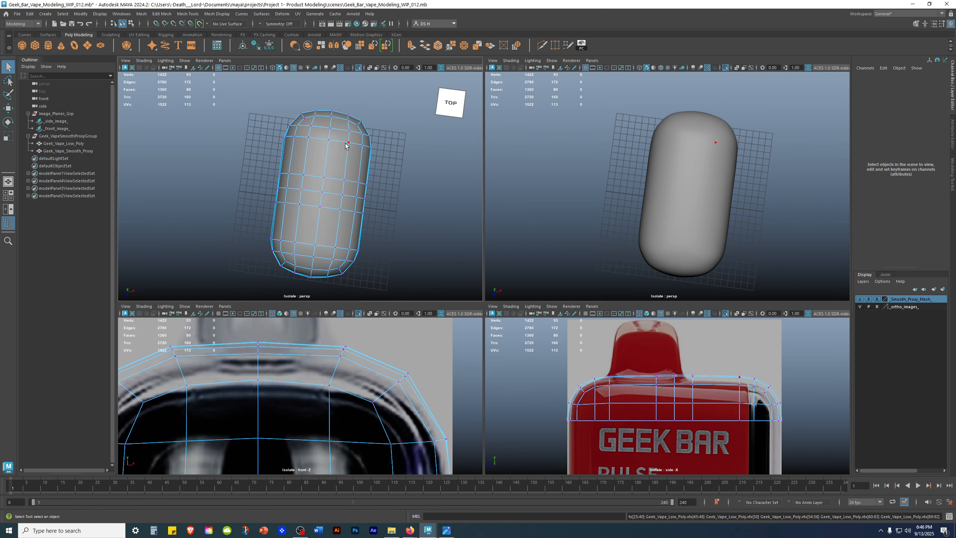
key("F8")
left_click_drag(393, 222, 420, 200, "alt")
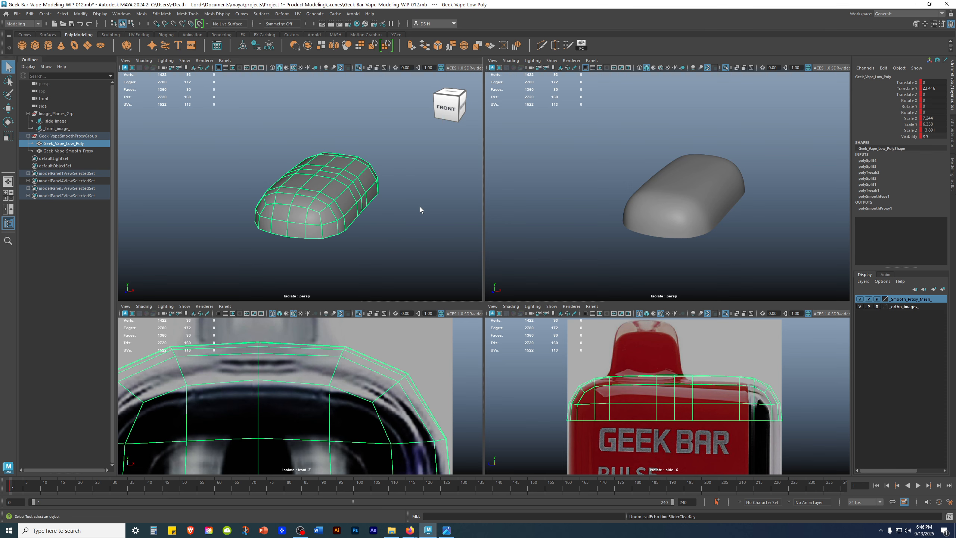
Undo the test keyframes and selections on the low-poly mesh, redoing one undone change
key("ctrl+z")
key("ctrl+z")
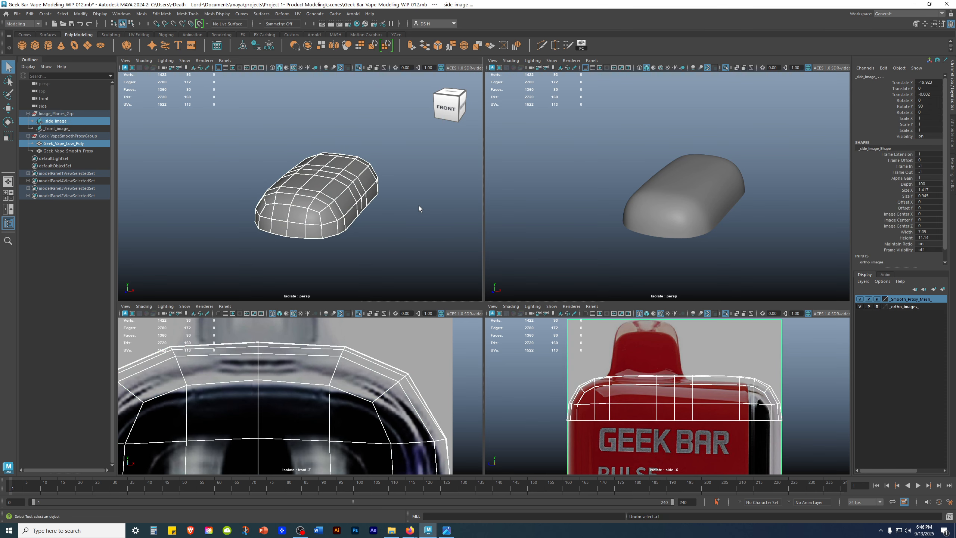
key("ctrl+z")
key("shift+z")
Compare the low-poly and smooth proxy meshes from several angles and select the low-poly mesh
left_click_drag(399, 149, 335, 198, "alt")
left_click(352, 143)
middle_click_drag(334, 198, 384, 181, "alt")
right_click_drag(383, 180, 439, 214, "alt")
left_click_drag(670, 218, 636, 177, "alt")
left_click_drag(636, 177, 734, 179, "alt")
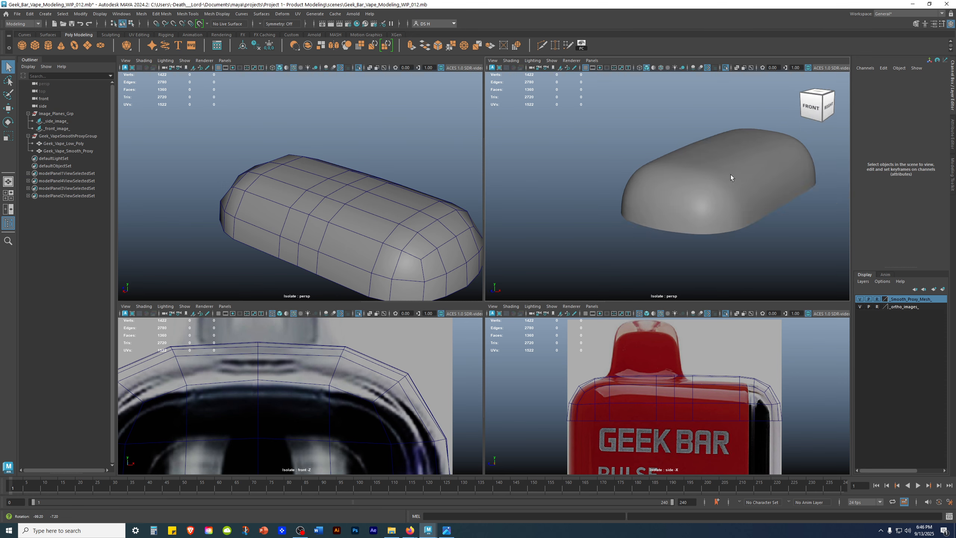
left_click(340, 196)
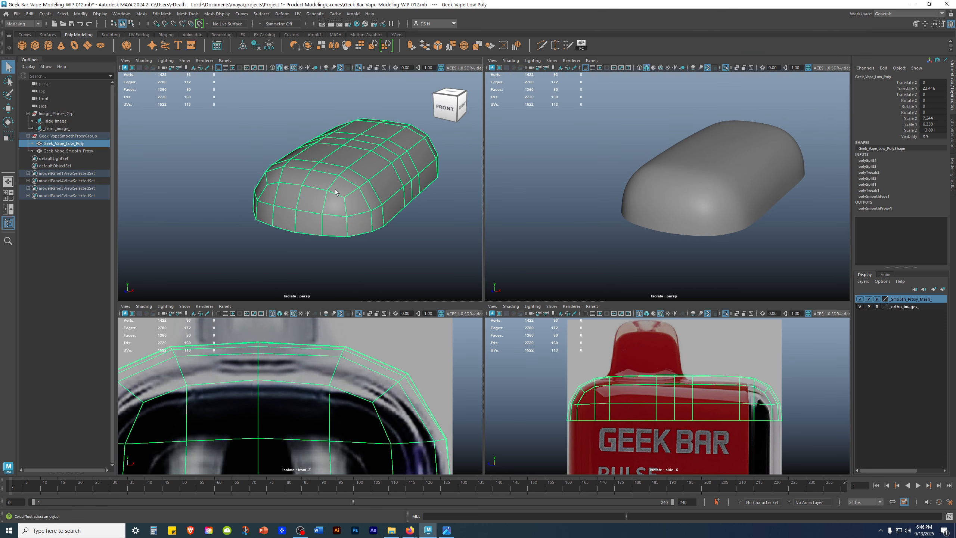
Maximize the right side view around the mesh's upper section and set Move tool symmetry to Object Z
middle_click_drag(624, 407, 599, 441, "alt")
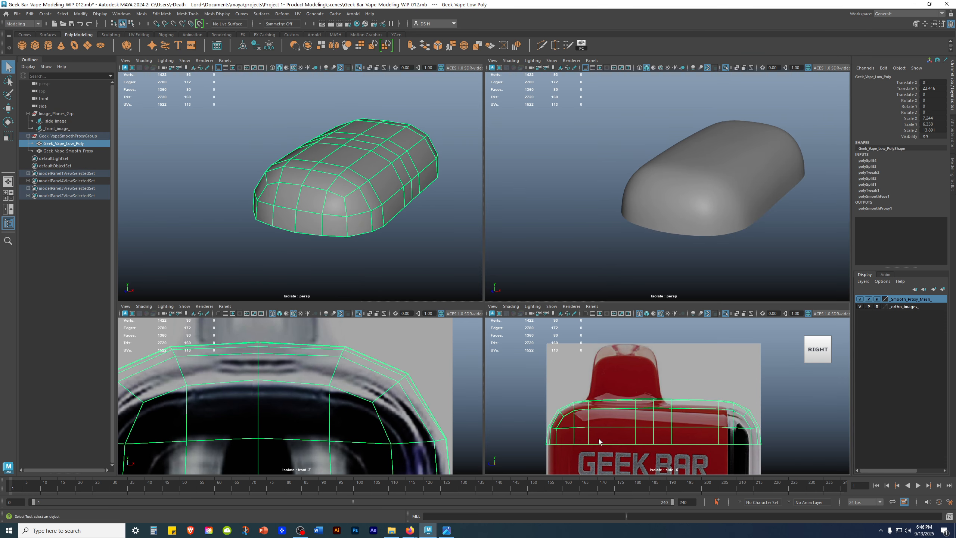
scroll(654, 402, "up", 3)
key("space")
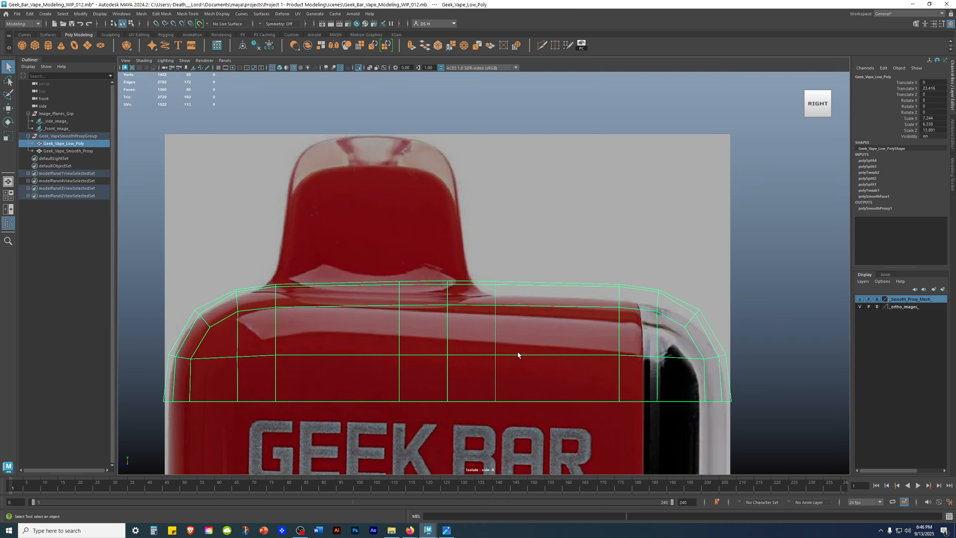
scroll(487, 316, "up", 2)
middle_click_drag(348, 300, 464, 214, "alt")
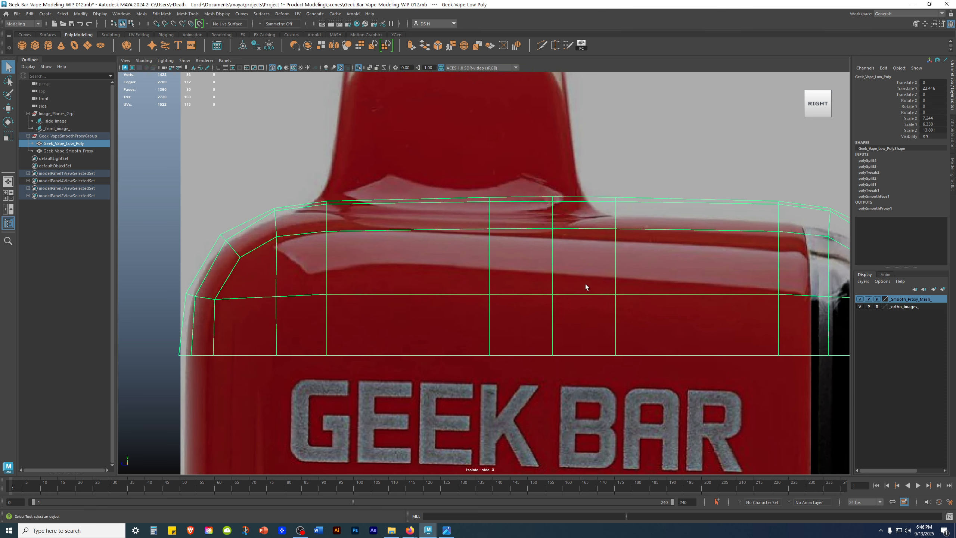
middle_click_drag(584, 286, 554, 290, "alt")
key("w")
left_click(259, 24)
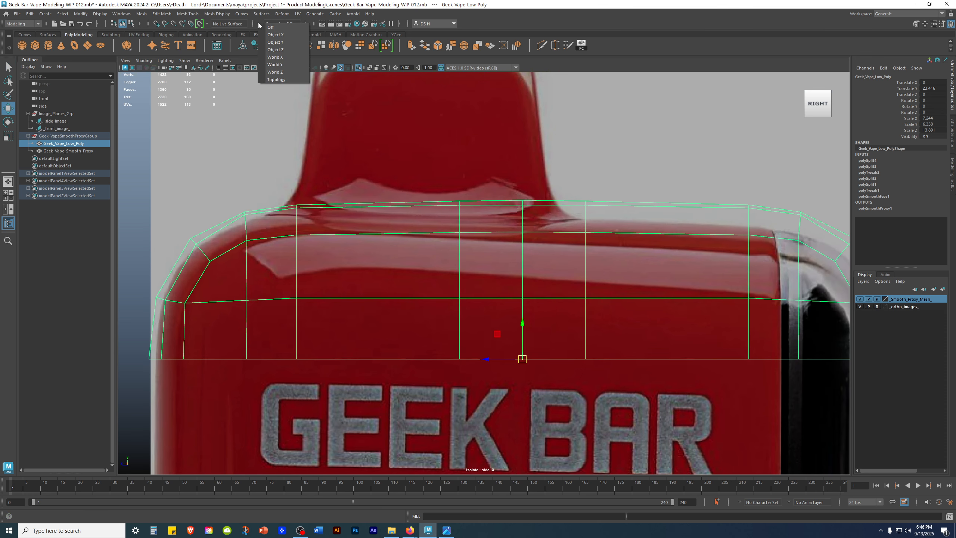
left_click(276, 50)
Activate Multi-Cut on the low-poly mesh and preview a symmetric vertical edge loop through its side
middle_click_drag(655, 158, 675, 177, "alt")
right_click(651, 155, "shift")
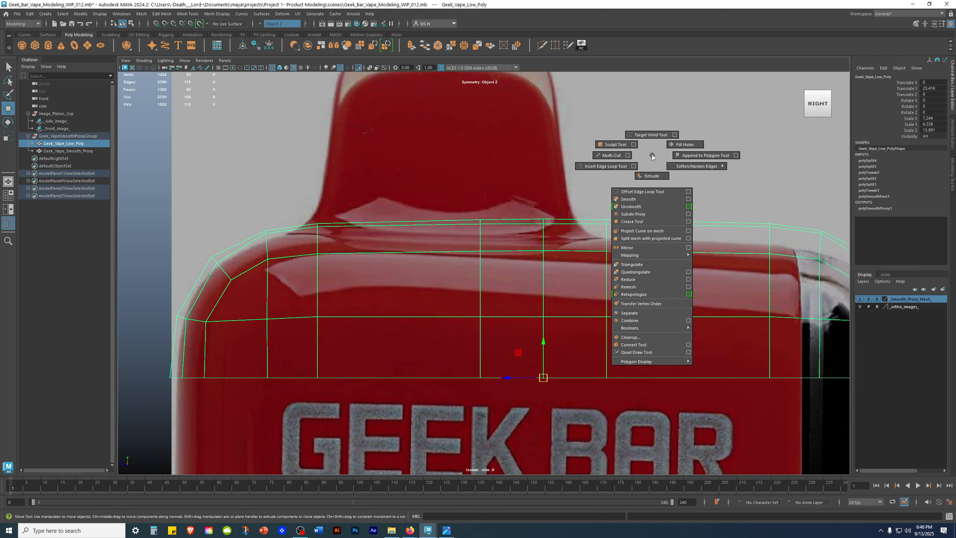
right_click_drag(651, 155, 601, 157, "shift")
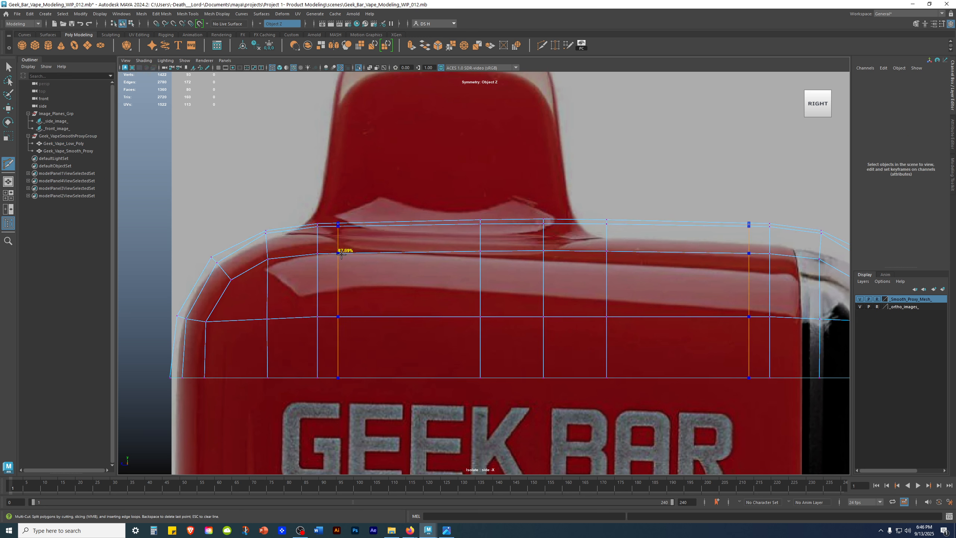
key("Escape")
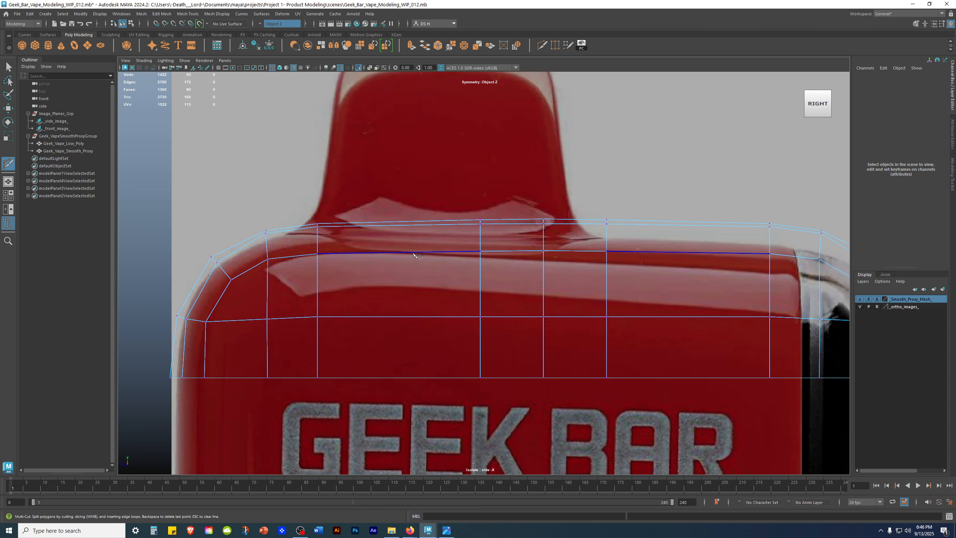
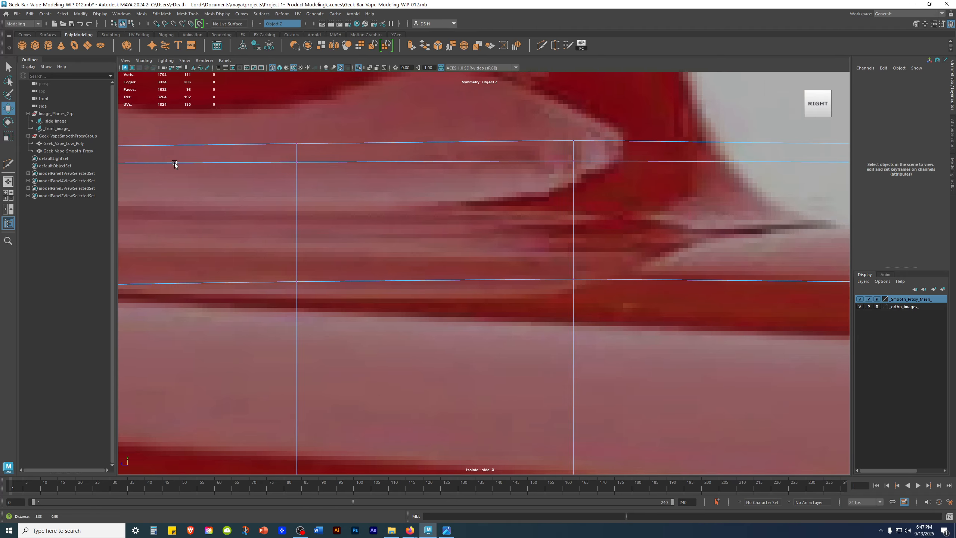
Examine the low-poly mesh in shaded and smoothed display against the side reference image
scroll(672, 296, "up", 5)
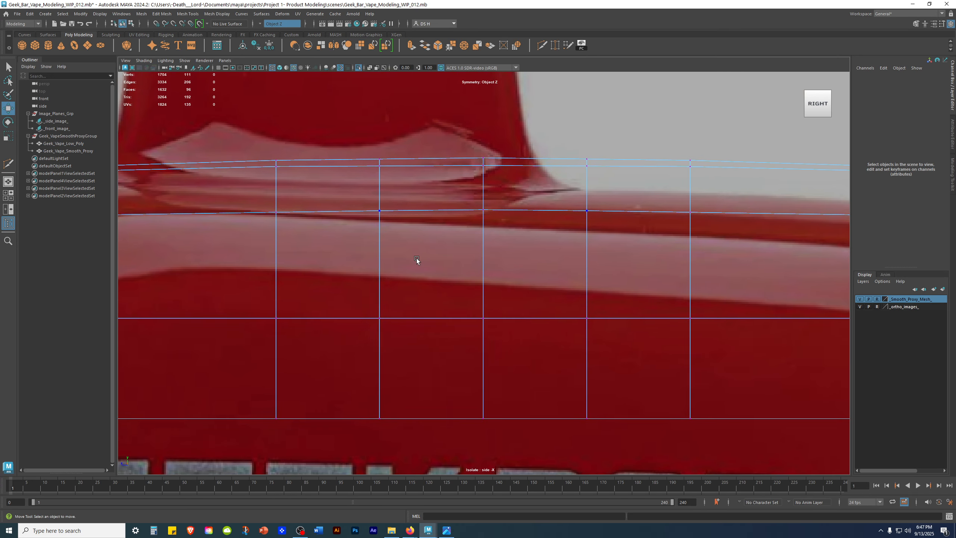
key("5")
scroll(503, 293, "down", 5)
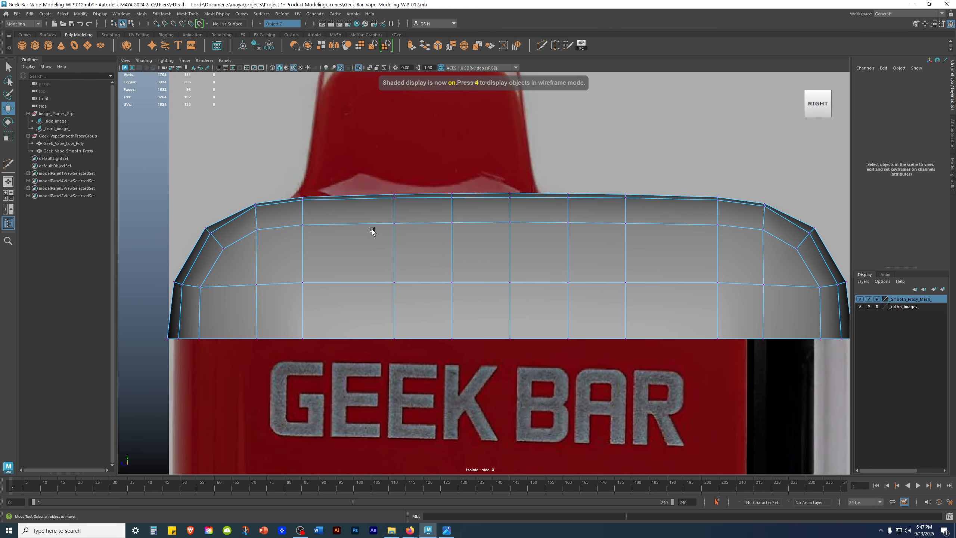
key("3")
middle_click_drag(475, 243, 409, 239, "alt")
scroll(417, 235, "up", 2)
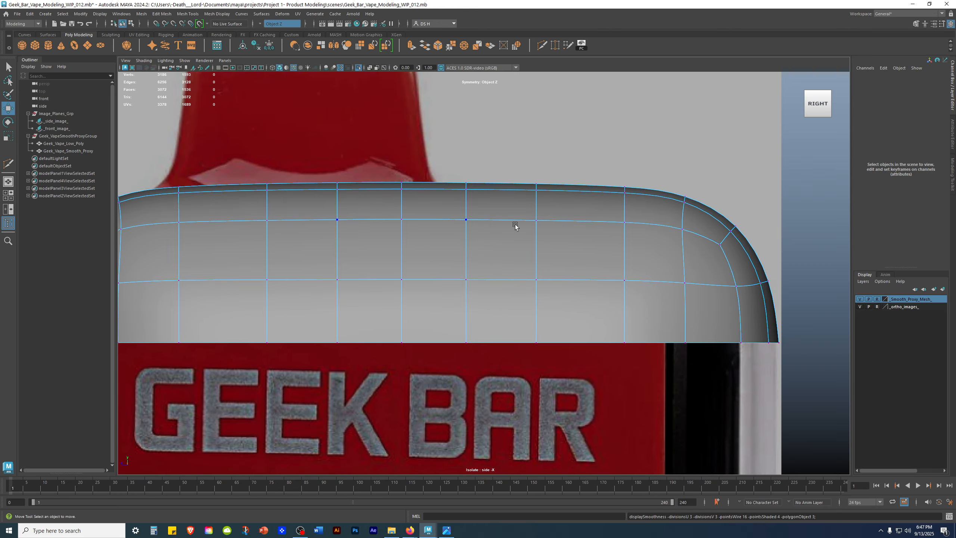
middle_click_drag(393, 200, 648, 220, "alt")
scroll(471, 207, "up", 2)
middle_click_drag(531, 217, 371, 218, "alt")
scroll(508, 260, "down", 2)
key("1")
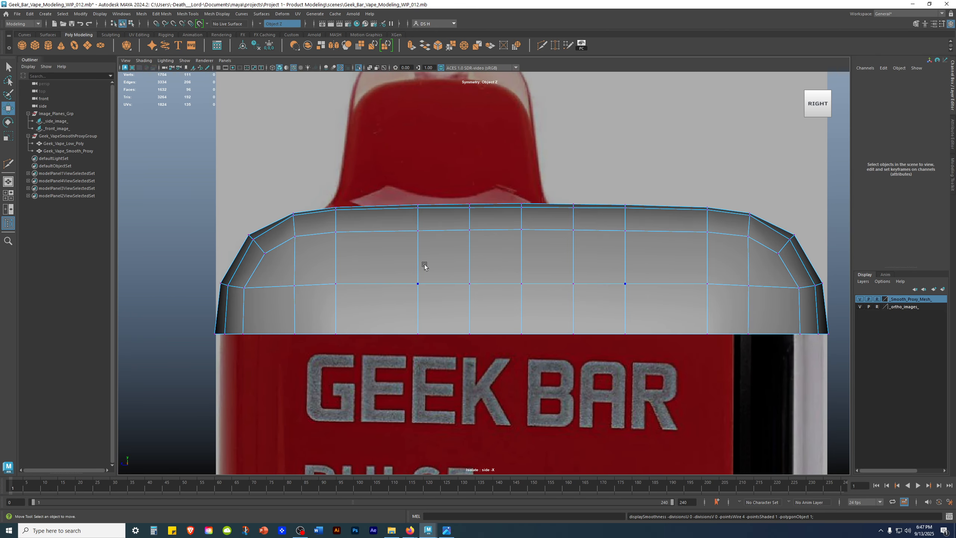
In wireframe display, shift the second-row vertex at the start of the rounded corner slightly outward along Z
middle_click_drag(309, 261, 386, 267, "alt")
scroll(475, 301, "up", 2)
scroll(475, 300, "up", 1)
key("4")
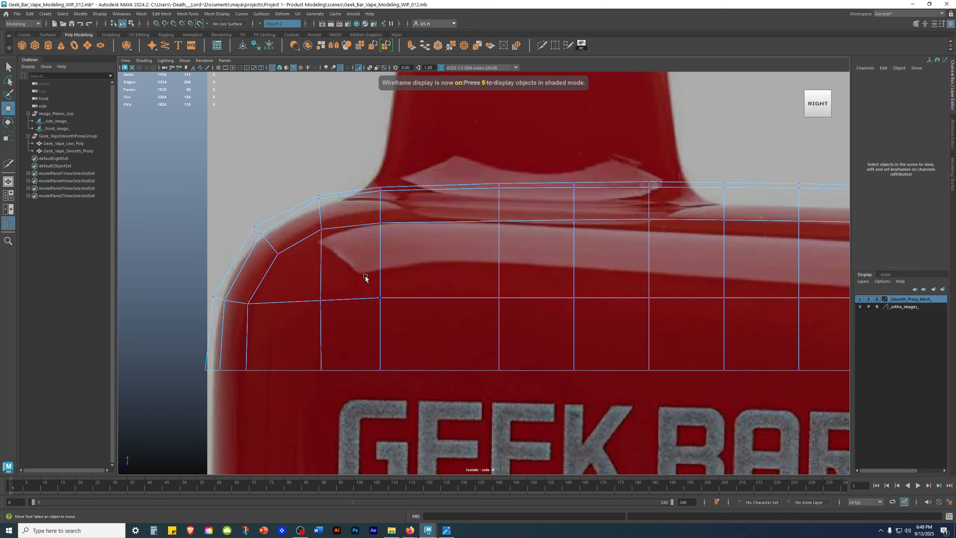
left_click(321, 229)
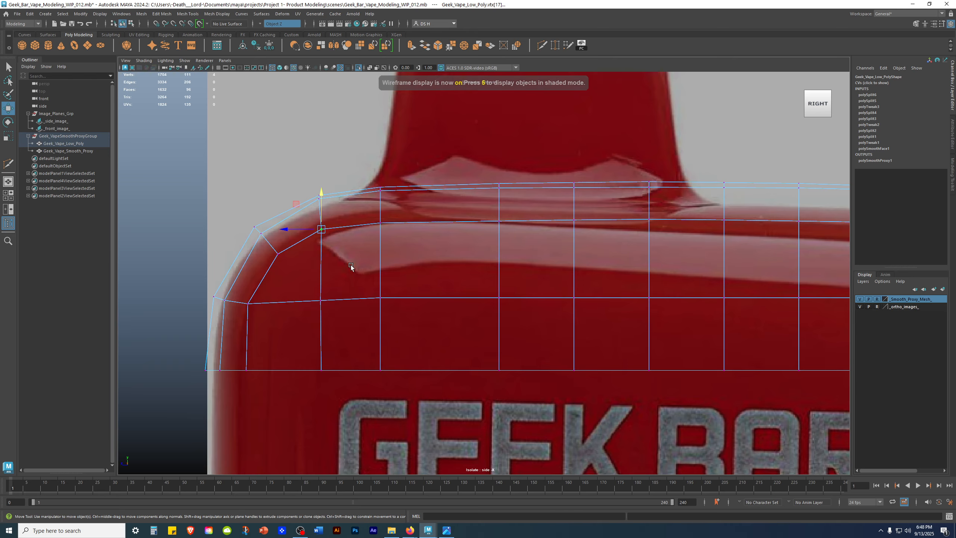
middle_click_drag(351, 266, 68, 277, "alt")
middle_click_drag(517, 240, 953, 218, "alt")
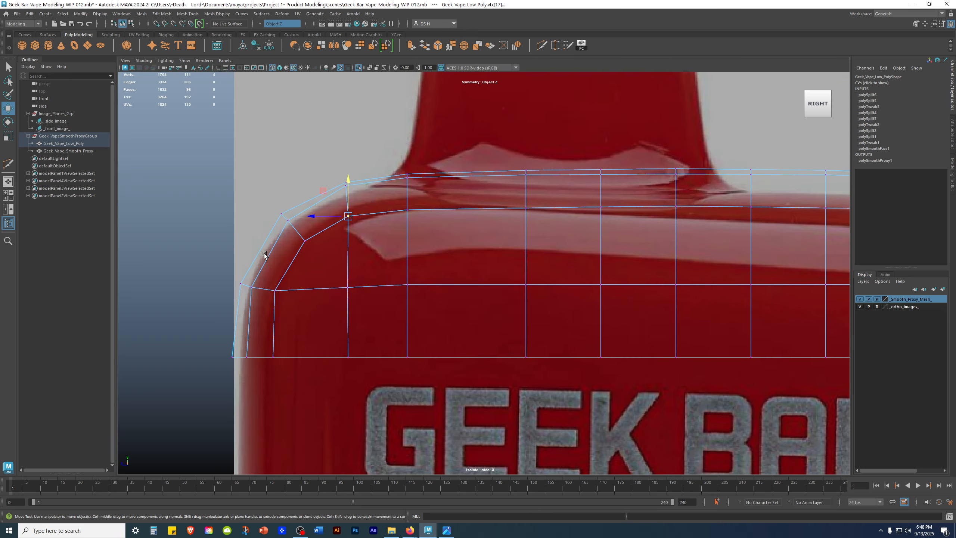
middle_click_drag(265, 254, 374, 281, "alt")
scroll(452, 281, "up", 9)
scroll(571, 225, "up", 1)
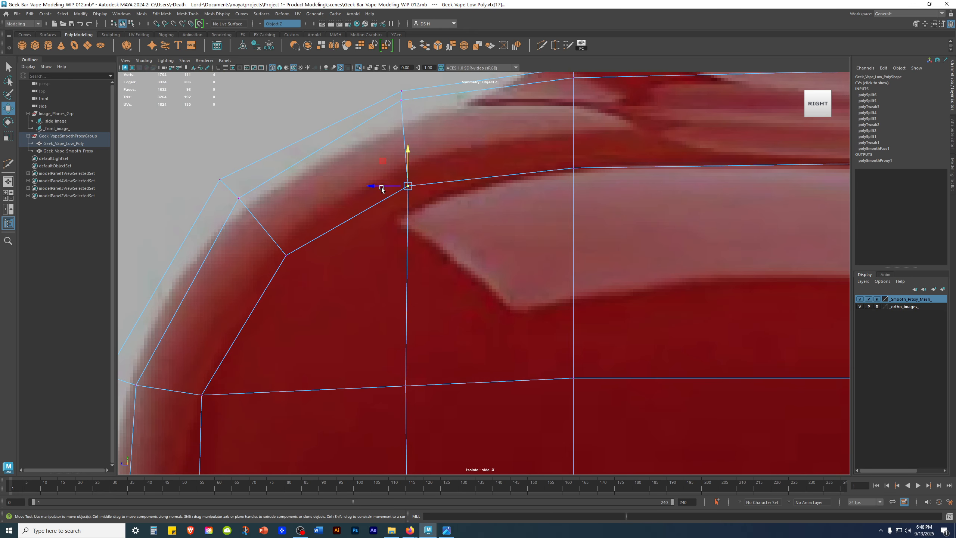
left_click_drag(370, 188, 364, 184)
right_click_drag(558, 383, 464, 384, "alt")
left_click(355, 444)
Raise the low-poly mesh's lower corner vertices slightly to level the horizontal edge row near the rounded corner
middle_click_drag(387, 340, 336, 277, "alt")
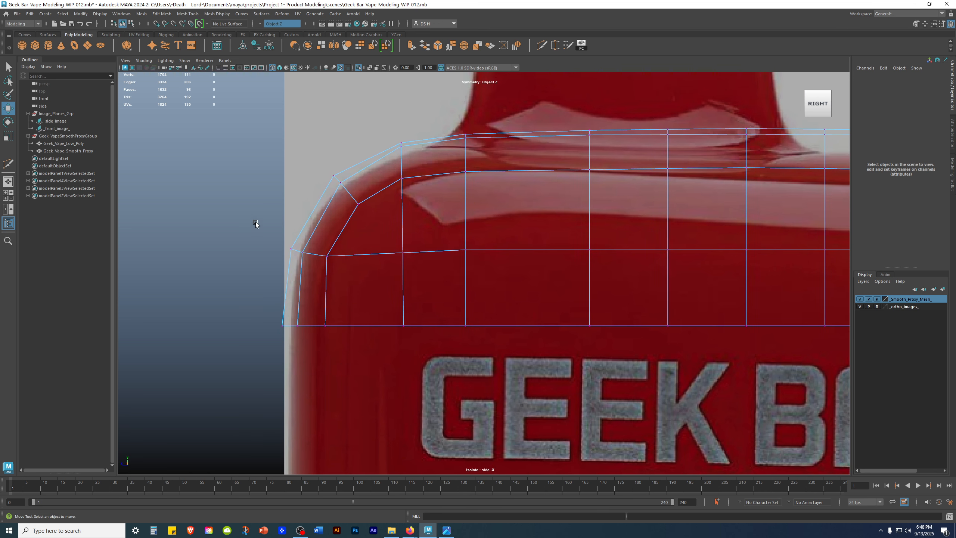
left_click_drag(308, 260, 308, 260)
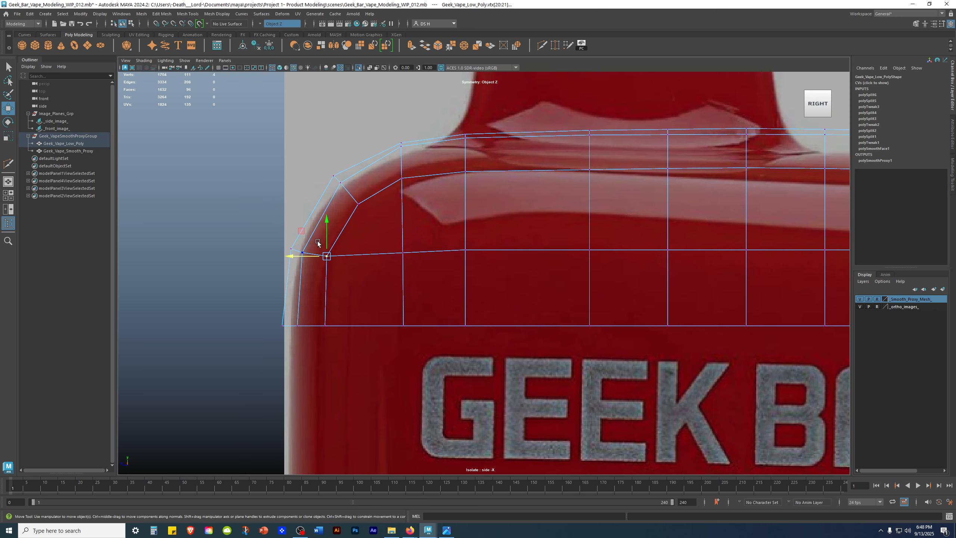
middle_click_drag(445, 277, 556, 282, "alt")
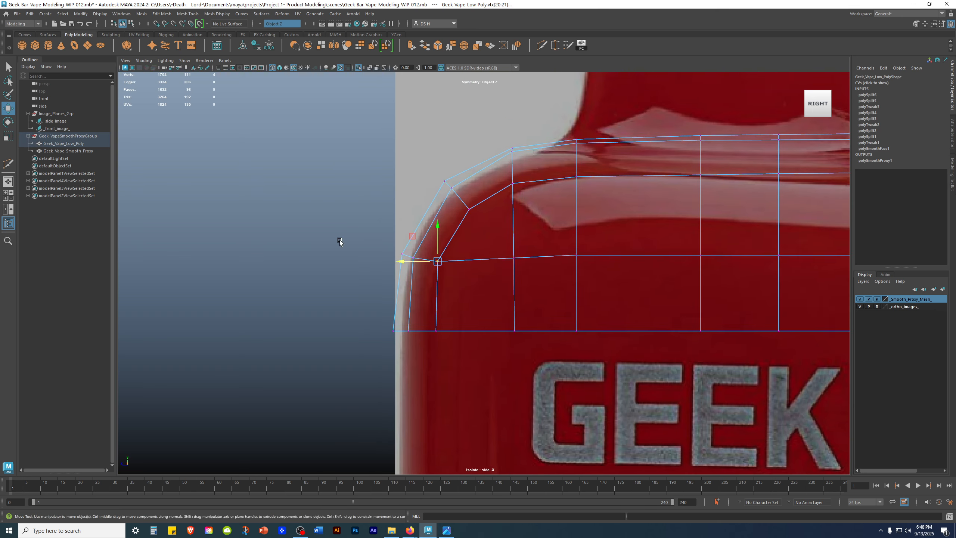
right_click_drag(339, 241, 396, 227, "alt")
left_click_drag(425, 223, 423, 218)
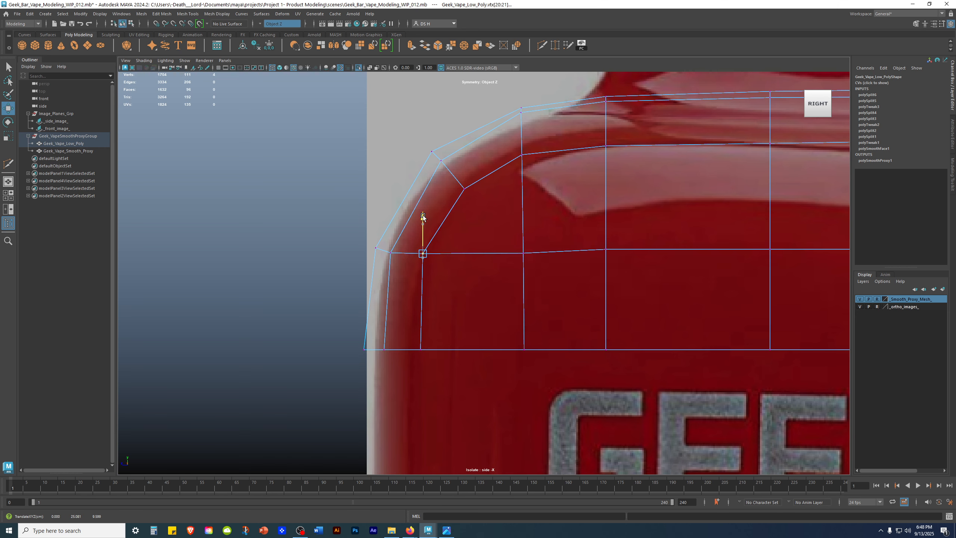
middle_click_drag(596, 308, 683, 281, "alt")
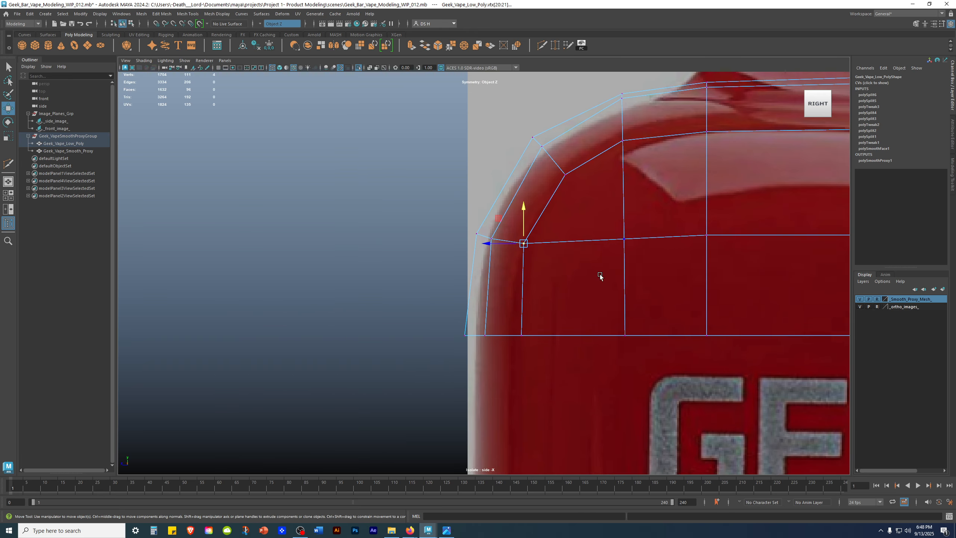
middle_click_drag(604, 266, 472, 254, "alt")
left_click_drag(399, 200, 401, 196)
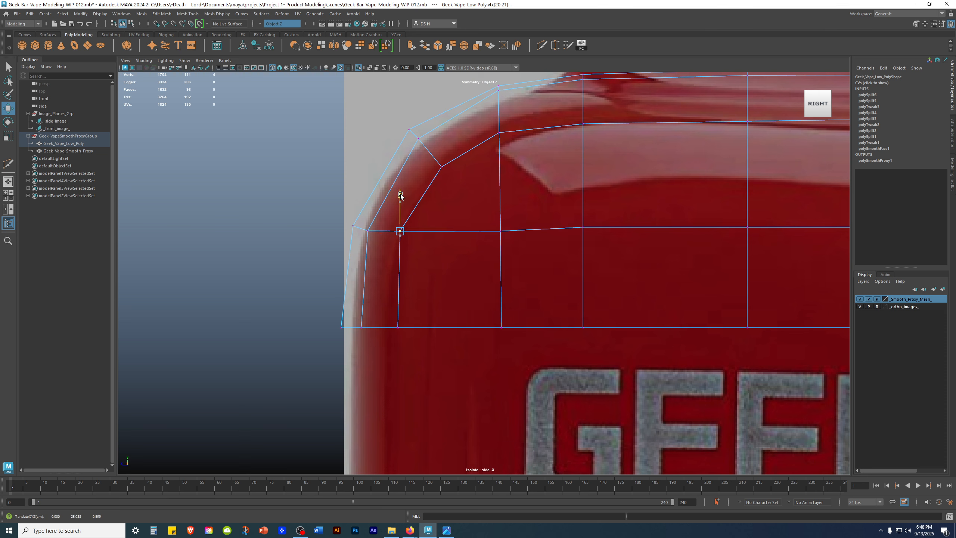
Raise the neighbouring vertex in the horizontal row slightly and lower the outermost corner vertex to line up with the row
left_click(500, 231)
left_click_drag(500, 196, 500, 195)
left_click(442, 358)
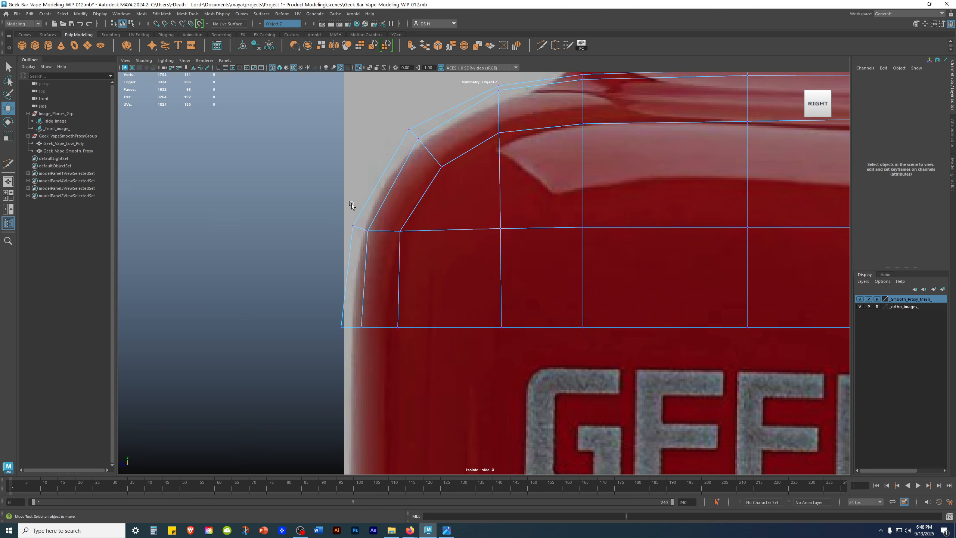
left_click_drag(342, 212, 372, 237)
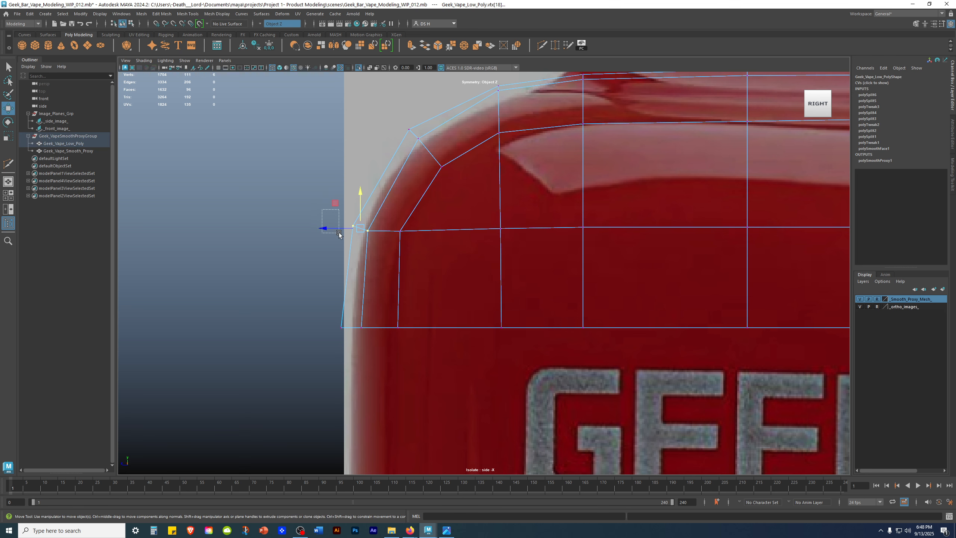
left_click_drag(352, 198, 353, 203)
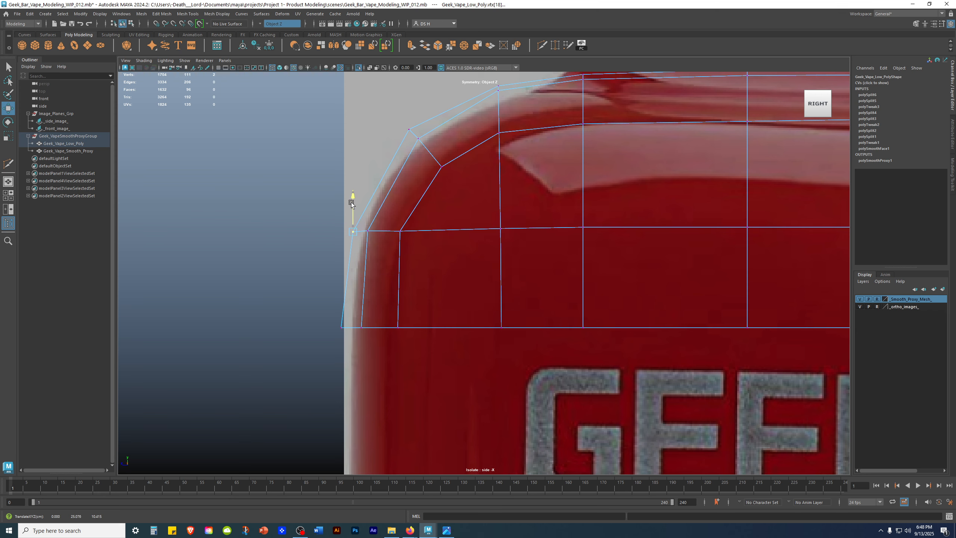
left_click(262, 213)
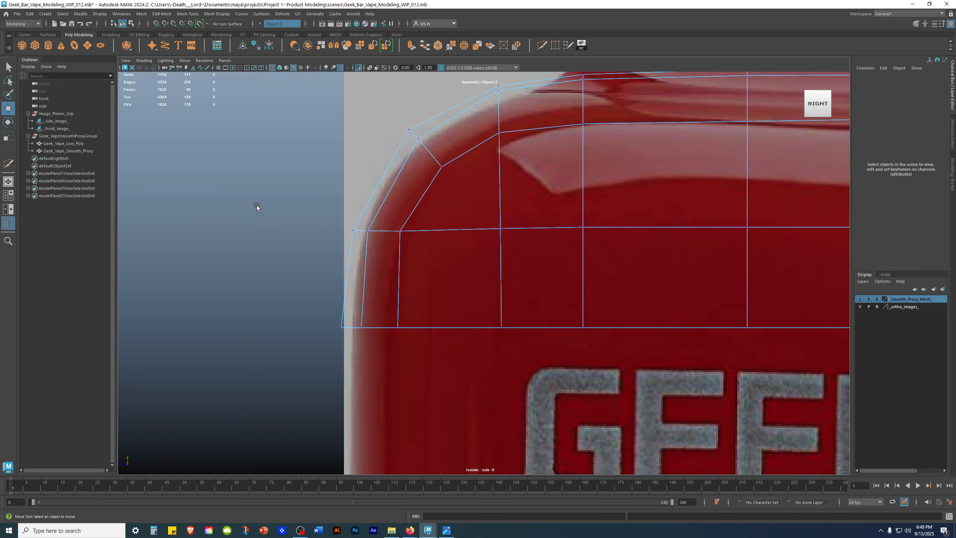
Flatten the three corner vertices of the horizontal row to one height and raise them slightly together
left_click_drag(436, 236, 436, 236)
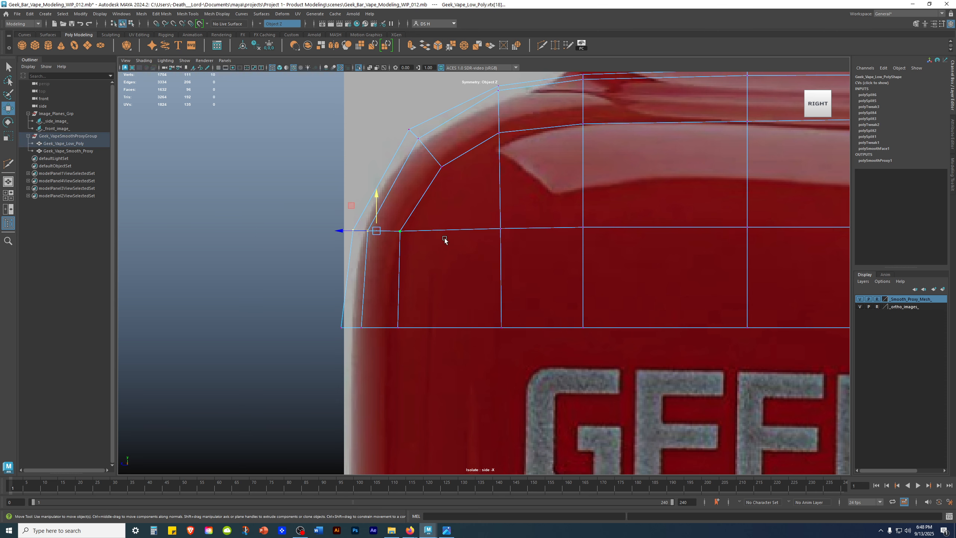
key("r")
left_click_drag(378, 203, 379, 199)
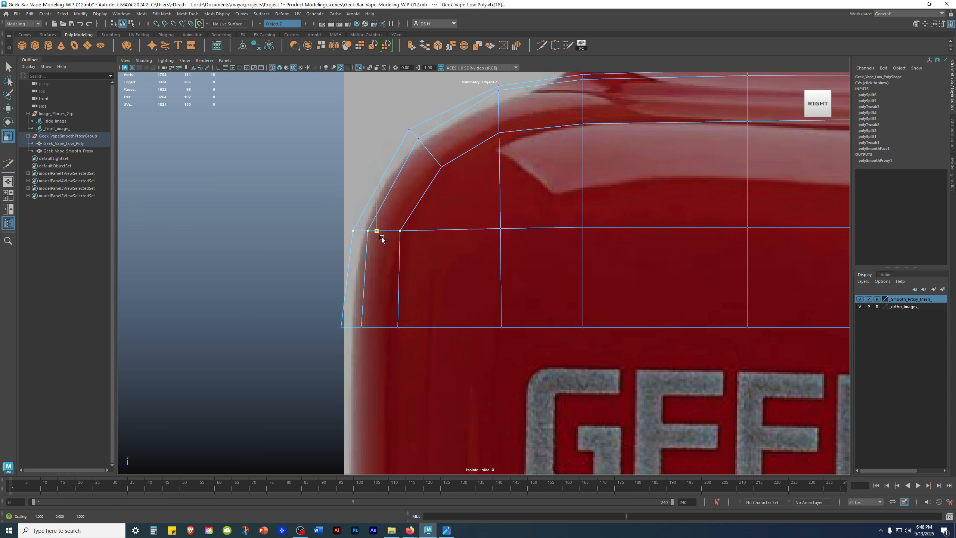
key("w")
scroll(380, 200, "up", 4)
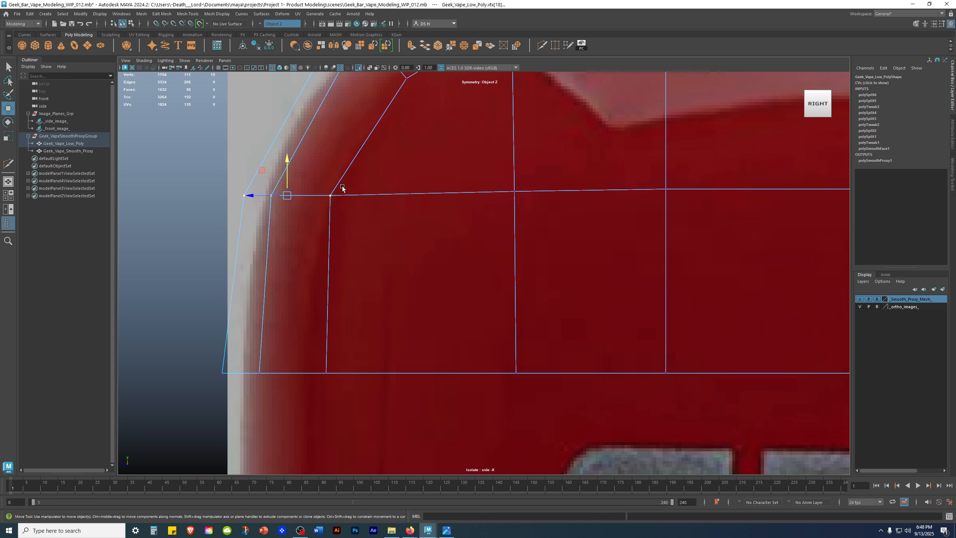
left_click_drag(287, 163, 288, 160)
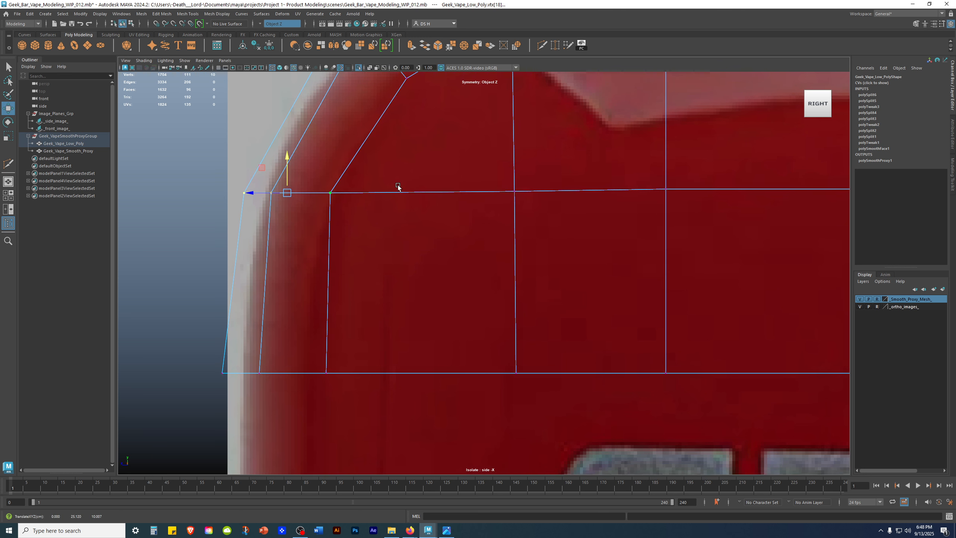
left_click(466, 385)
Move the two inner corner vertices of the horizontal row slightly inward along Z
scroll(438, 340, "down", 3)
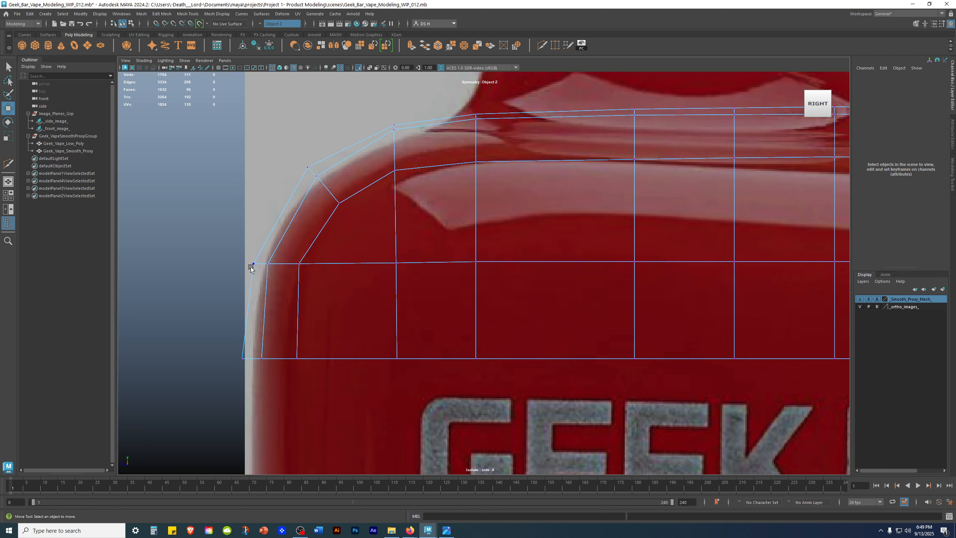
left_click_drag(302, 291, 302, 292)
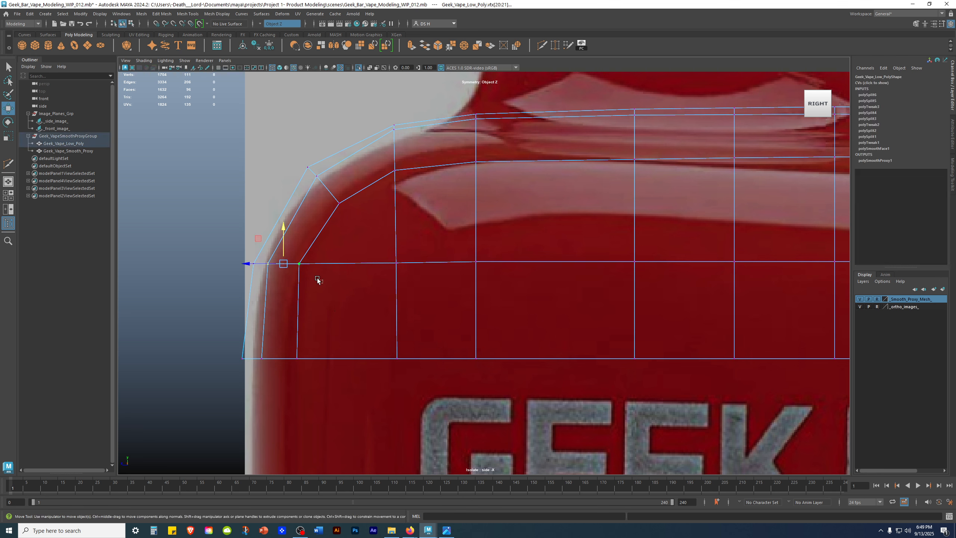
left_click_drag(242, 262, 244, 262)
left_click(323, 291)
Select the loop of faces along the mesh's outer rim and preview the low-poly mesh smoothed
middle_click_drag(427, 248, 582, 259, "alt")
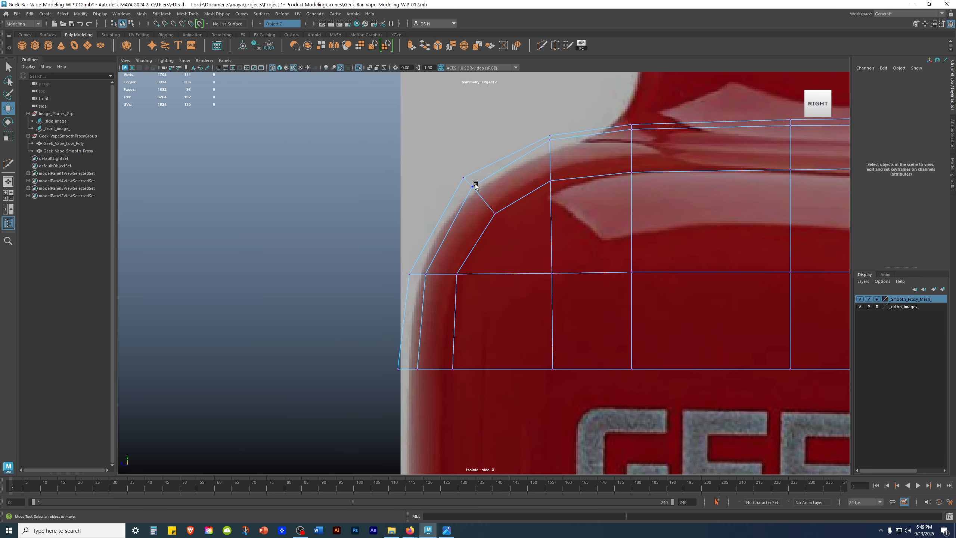
right_click_drag(512, 157, 513, 179)
left_click(411, 302)
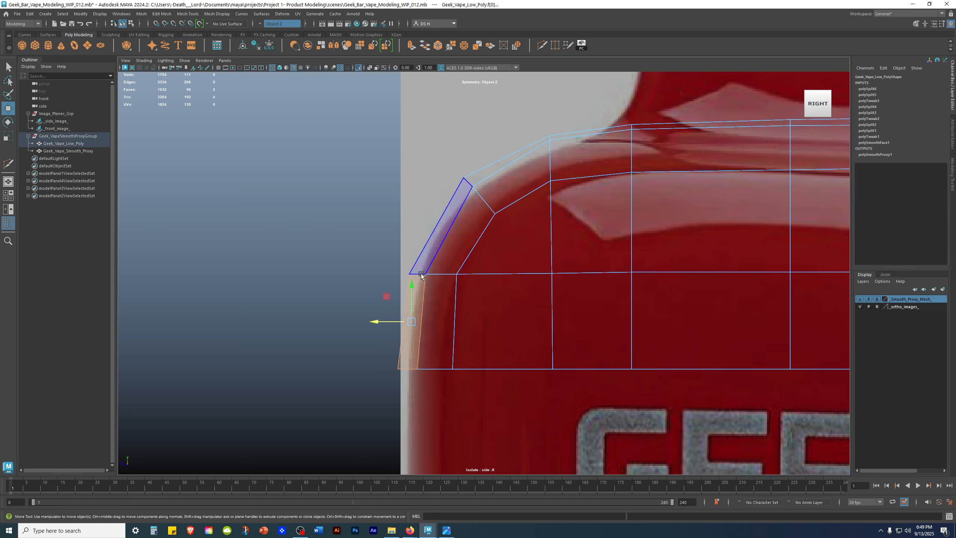
double_click(434, 241, "shift")
middle_click_drag(675, 234, 147, 292, "alt")
key("3")
middle_click_drag(344, 273, 392, 262, "alt")
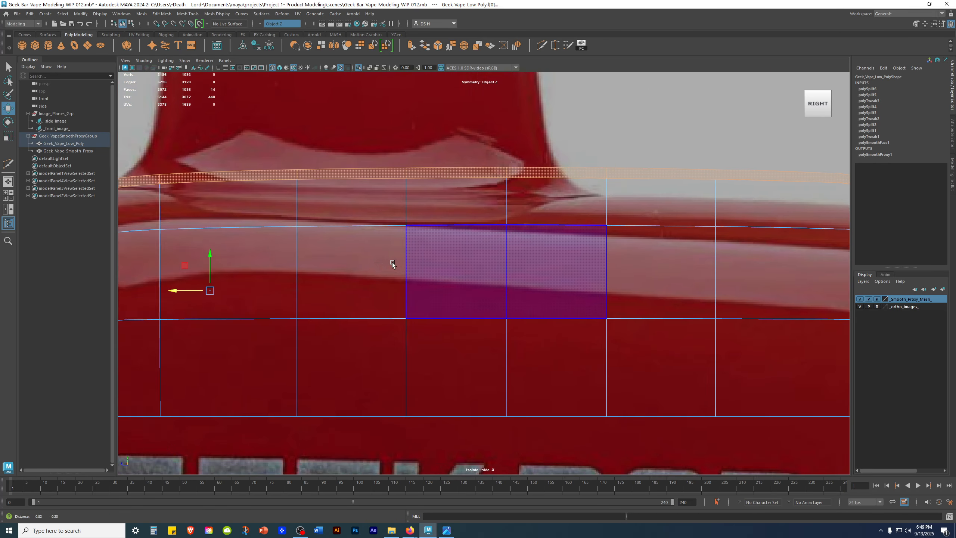
Examine the smoothed body's rounded ends and rim against the side reference and in perspective
scroll(392, 263, "down", 5)
middle_click_drag(651, 240, 239, 256, "alt")
key("5")
left_click(687, 343)
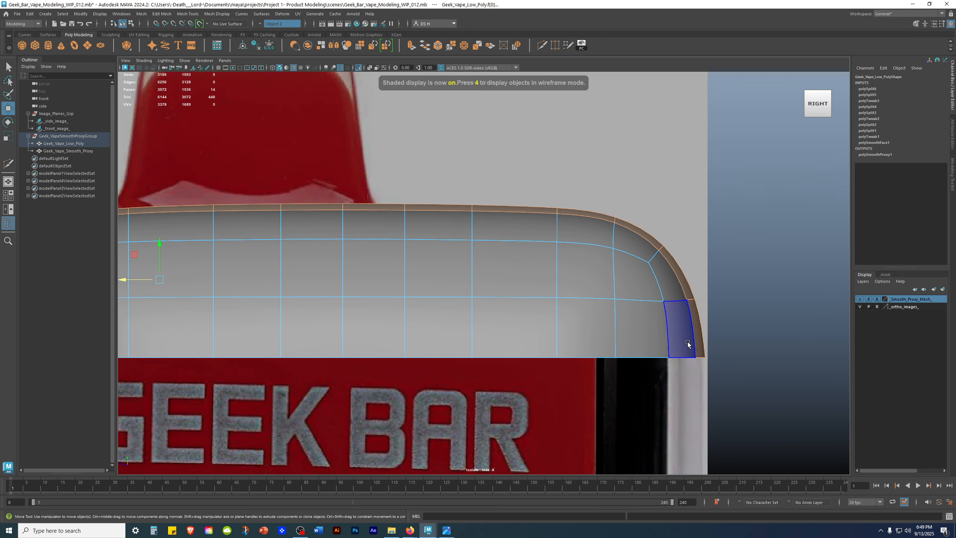
middle_click_drag(264, 236, 663, 228, "alt")
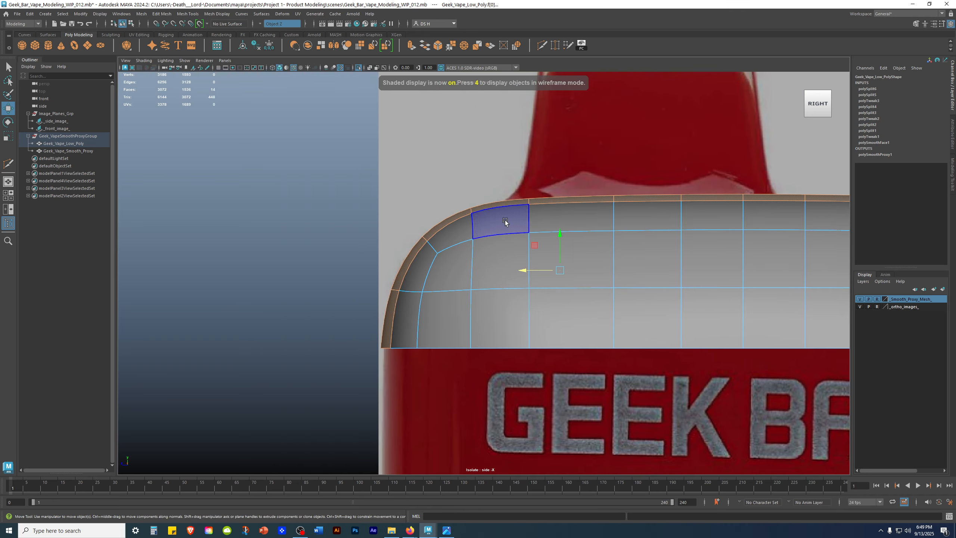
right_click_drag(402, 312, 527, 281, "alt")
middle_click_drag(583, 211, 390, 278, "alt")
key("1")
key("3")
key("space")
left_click_drag(671, 237, 675, 200, "alt")
left_click(733, 266)
left_click_drag(568, 191, 663, 220, "alt")
left_click_drag(346, 266, 367, 239, "alt")
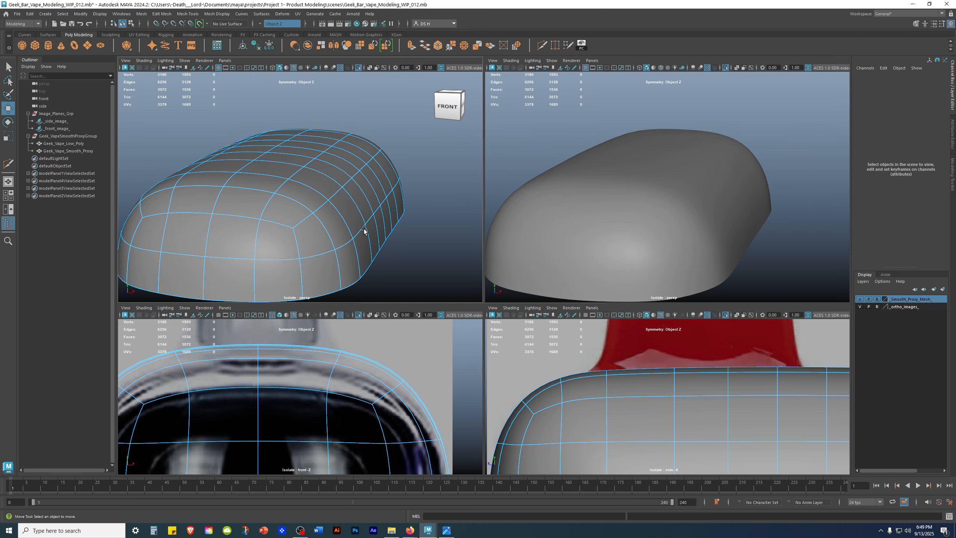
Try lowering the symmetric pair of vertices in the upper row on the body's long side
left_click_drag(275, 199, 350, 160, "alt")
left_click(362, 190)
left_click(348, 183)
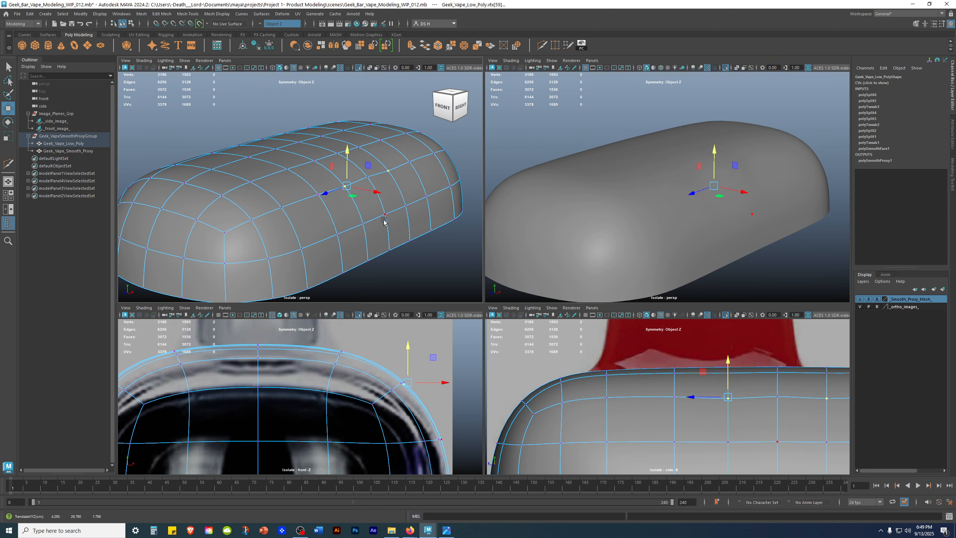
right_click_drag(447, 79, 447, 80)
left_click_drag(447, 80, 304, 194, "alt")
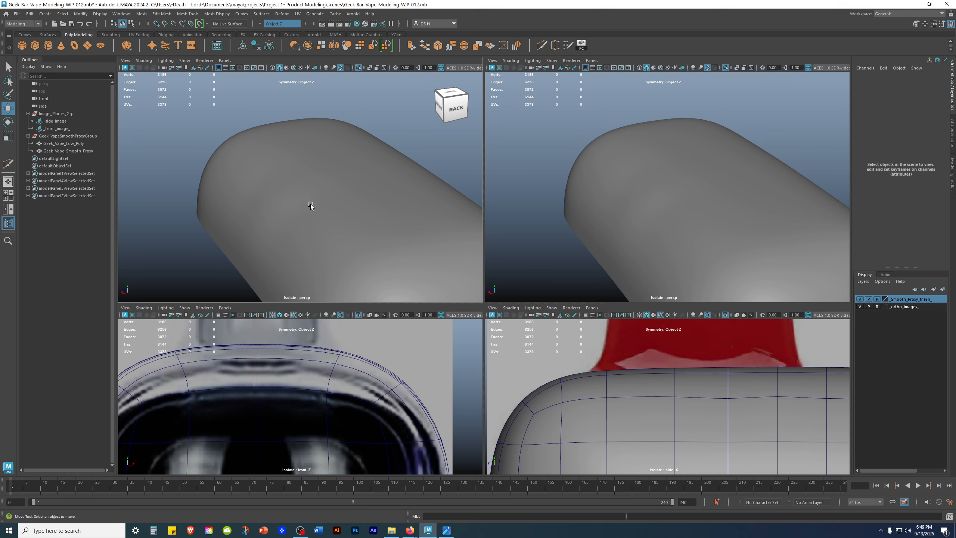
key("ctrl+z")
key("ctrl+z")
key("ctrl+z")
Examine the long side smoothed in perspective and its unsmoothed corner in the side view
key("1")
key("3")
left_click_drag(296, 216, 363, 225, "alt")
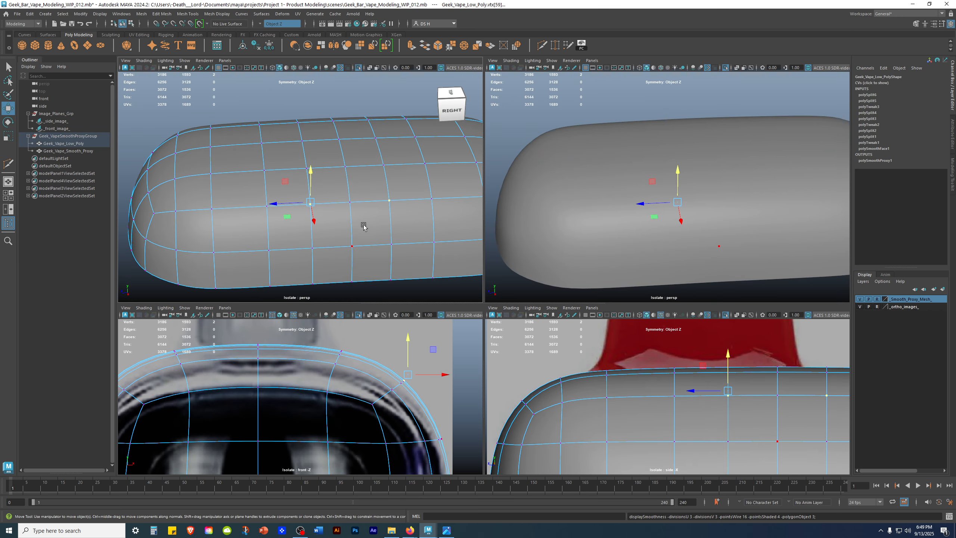
right_click_drag(362, 433, 312, 418, "alt")
key("space")
middle_click_drag(636, 350, 567, 240, "alt")
right_click_drag(567, 240, 722, 245, "alt")
key("1")
middle_click_drag(459, 257, 497, 258, "alt")
right_click_drag(497, 258, 533, 246, "alt")
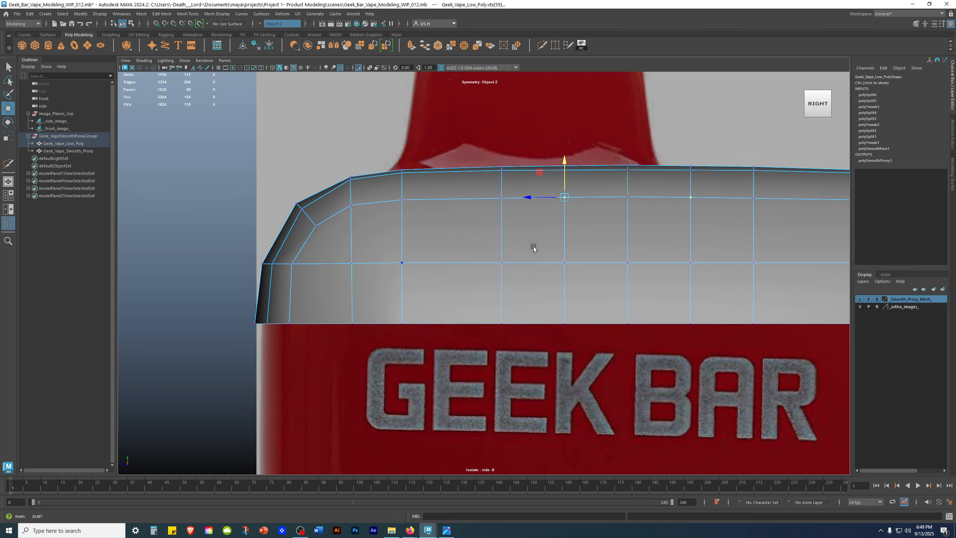
right_click_drag(416, 229, 518, 260, "alt")
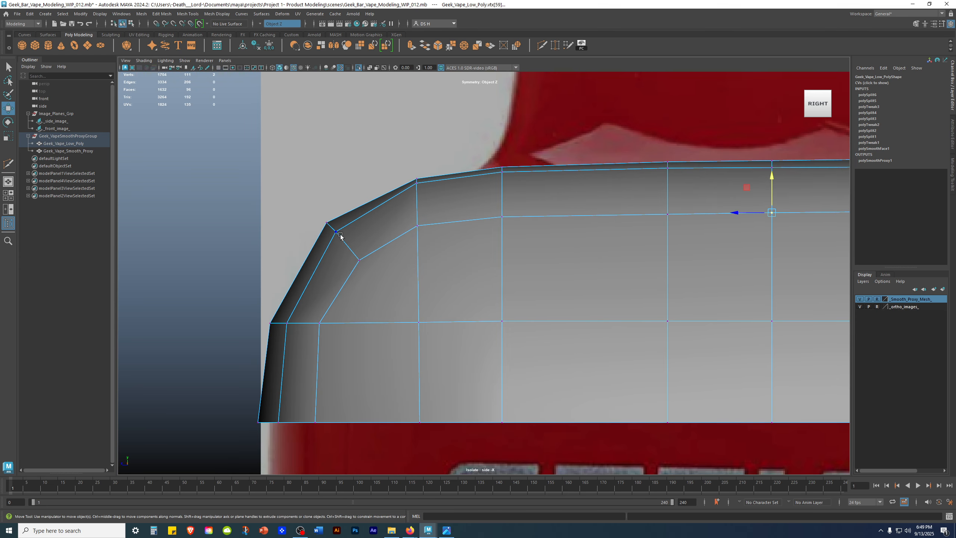
Try nudging the symmetric upper corner vertices slightly up and outward in the side view
middle_click_drag(492, 232, 2, 237, "alt")
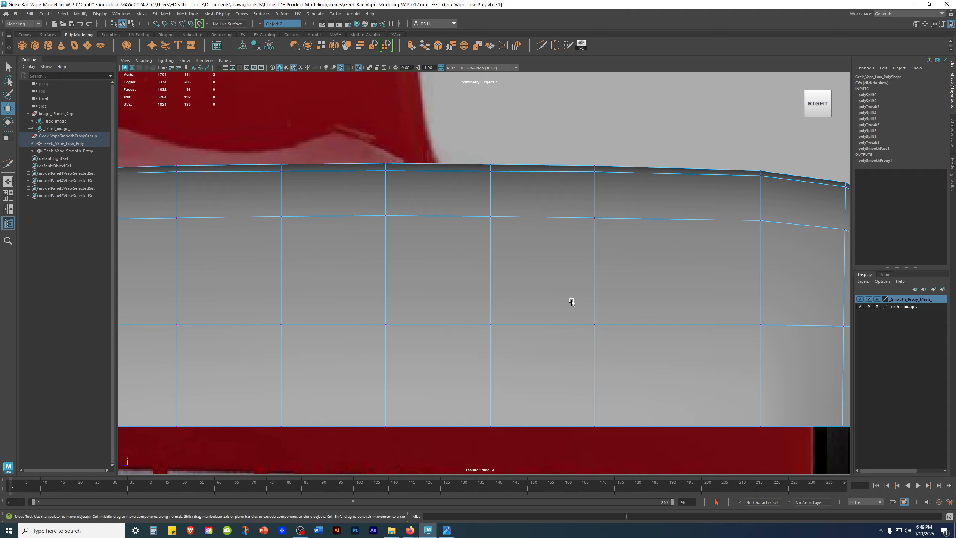
middle_click_drag(724, 300, 412, 288, "alt")
middle_click_drag(132, 259, 881, 259, "alt")
middle_click_drag(687, 258, 953, 278, "alt")
right_click_drag(477, 225, 642, 239, "alt")
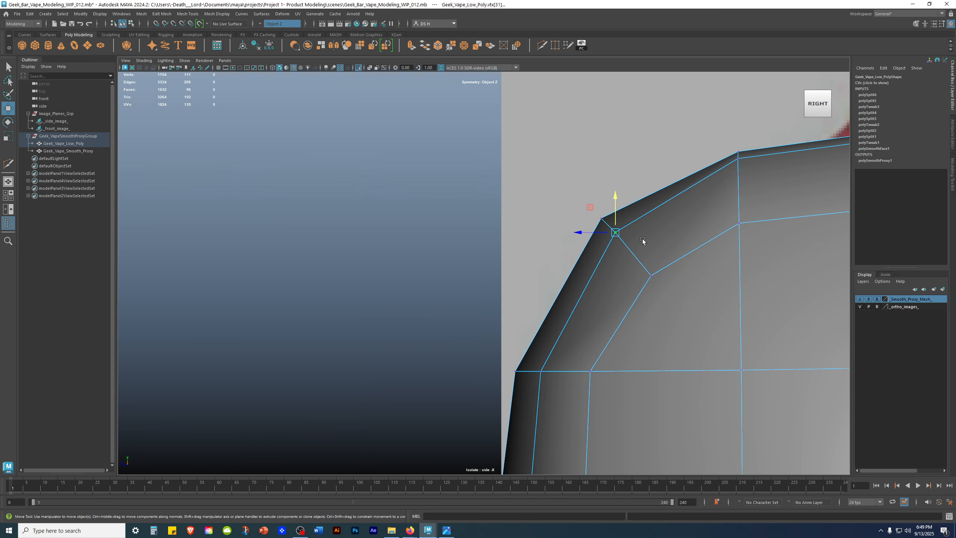
key("4")
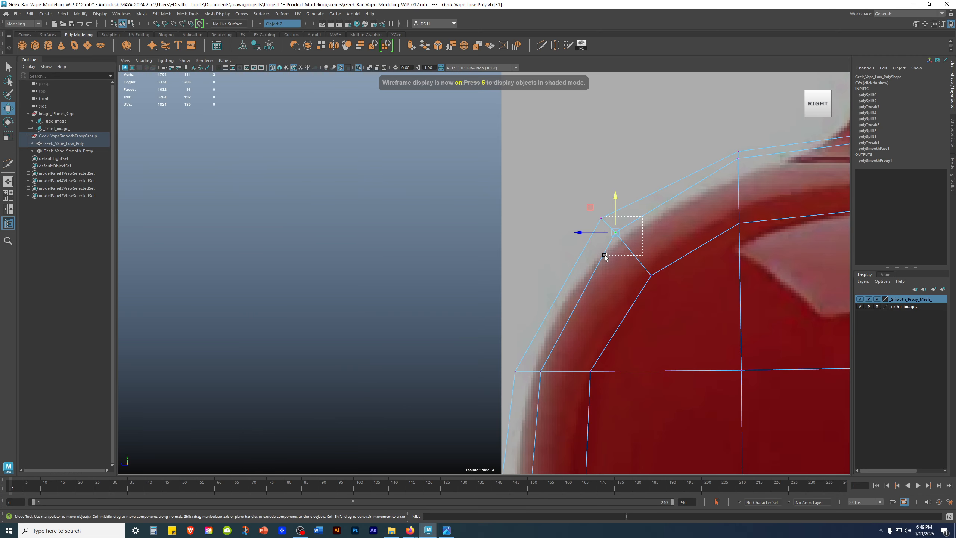
scroll(632, 244, "down", 6)
middle_click_drag(631, 239, 117, 207, "alt")
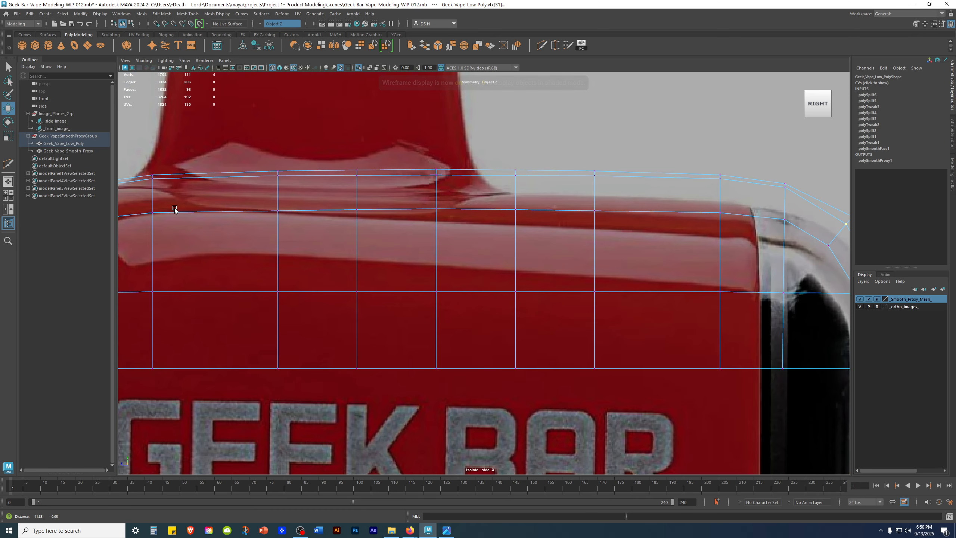
middle_click_drag(181, 209, 731, 218, "alt")
scroll(631, 229, "up", 2)
right_click_drag(632, 230, 699, 241, "alt")
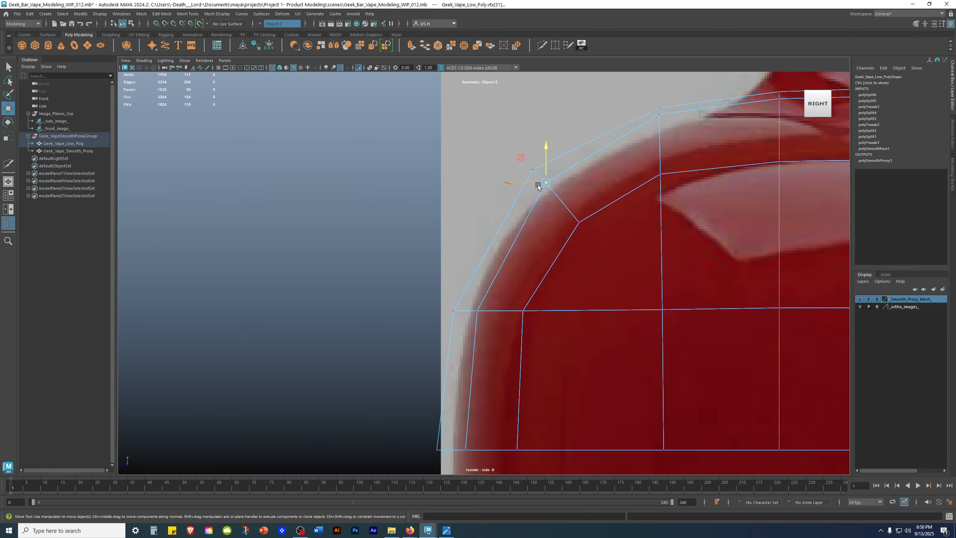
left_click_drag(544, 181, 544, 177)
middle_click_drag(653, 142, 663, 171, "alt")
scroll(483, 350, "down", 3)
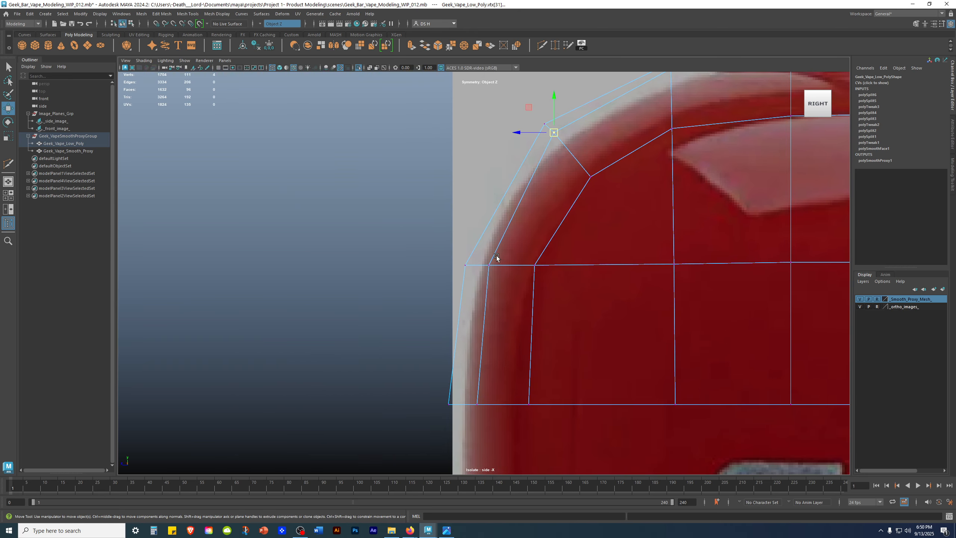
key("space")
left_click_drag(600, 192, 718, 204, "alt")
key("space")
left_click_drag(604, 268, 592, 298, "alt")
key("q")
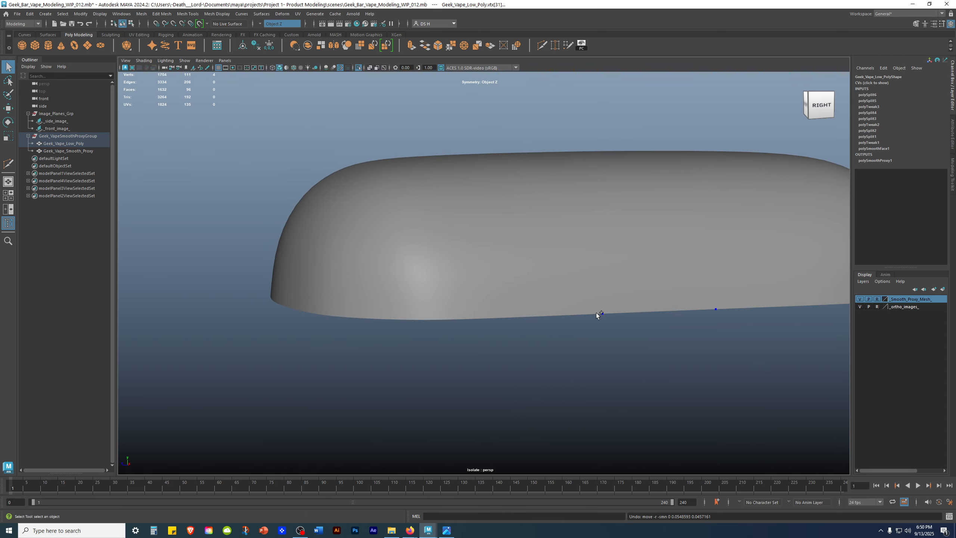
Compare the smoothed outline with the side reference image from one rounded end to the other
left_click_drag(574, 323, 657, 343, "alt")
middle_click_drag(504, 196, 533, 239, "alt")
key("space")
left_click(623, 385)
middle_click_drag(623, 384, 540, 364, "alt")
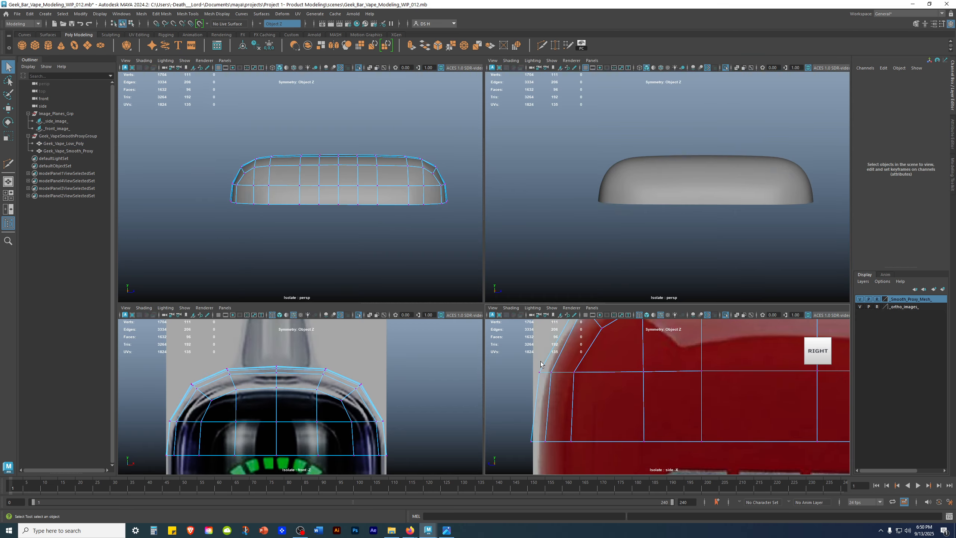
key("space")
scroll(390, 331, "up", 5)
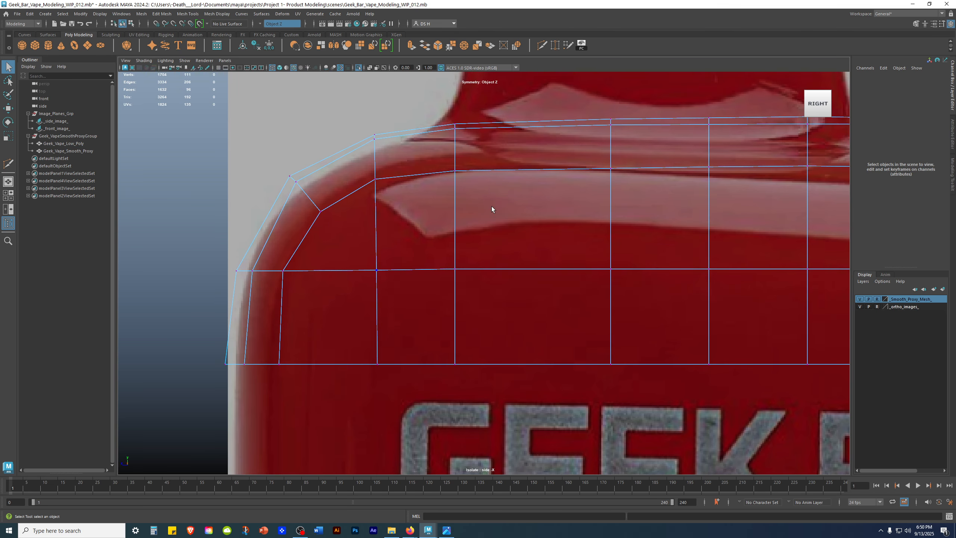
key("3")
middle_click_drag(518, 208, 259, 256, "alt")
middle_click_drag(615, 288, 224, 272, "alt")
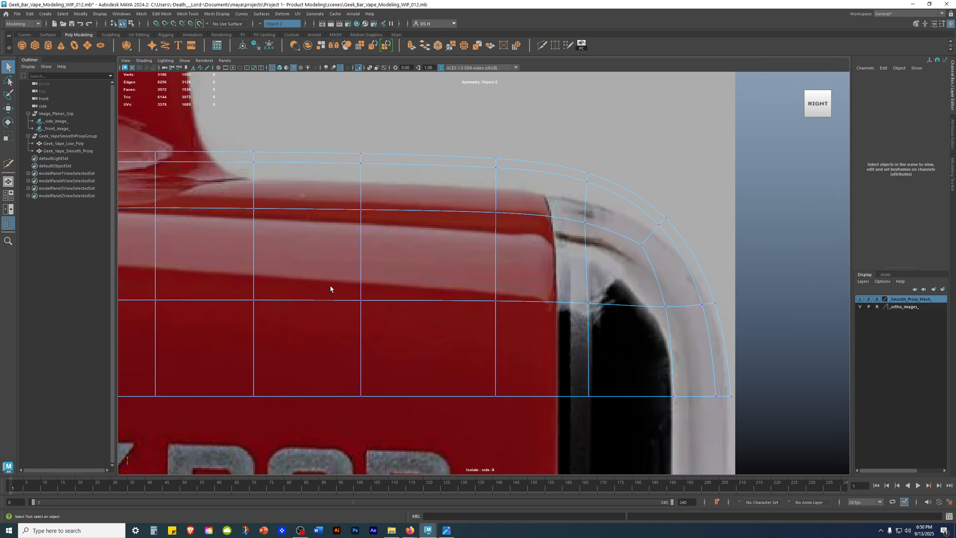
middle_click_drag(330, 288, 672, 272, "alt")
key("space")
left_click_drag(372, 219, 469, 226, "alt")
key("space")
right_click(404, 206)
left_click(405, 224)
left_click(433, 138)
double_click(433, 137)
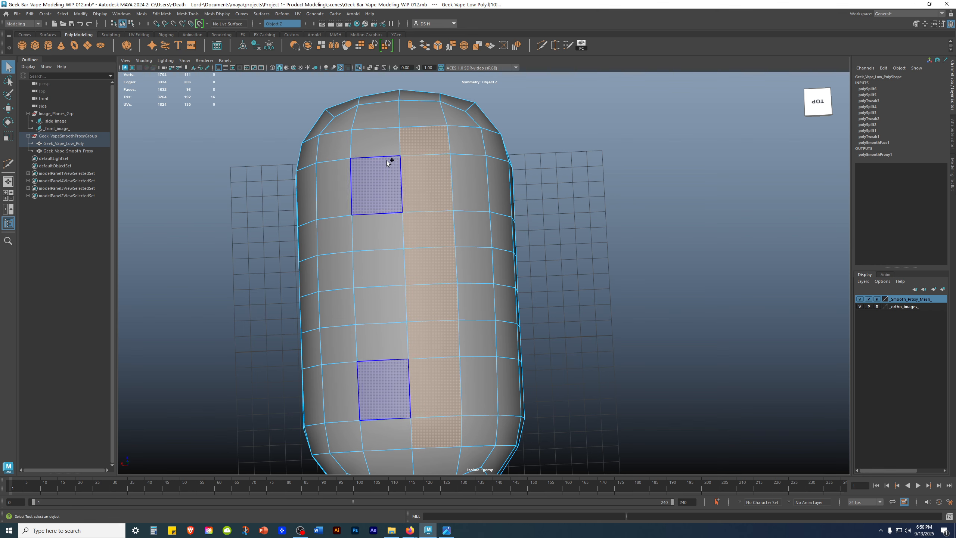
double_click(391, 144, "shift")
left_click_drag(531, 341, 574, 304, "alt")
key("w")
right_click_drag(574, 303, 719, 351, "alt")
middle_click_drag(398, 292, 455, 302, "alt")
left_click_drag(456, 302, 452, 310, "alt")
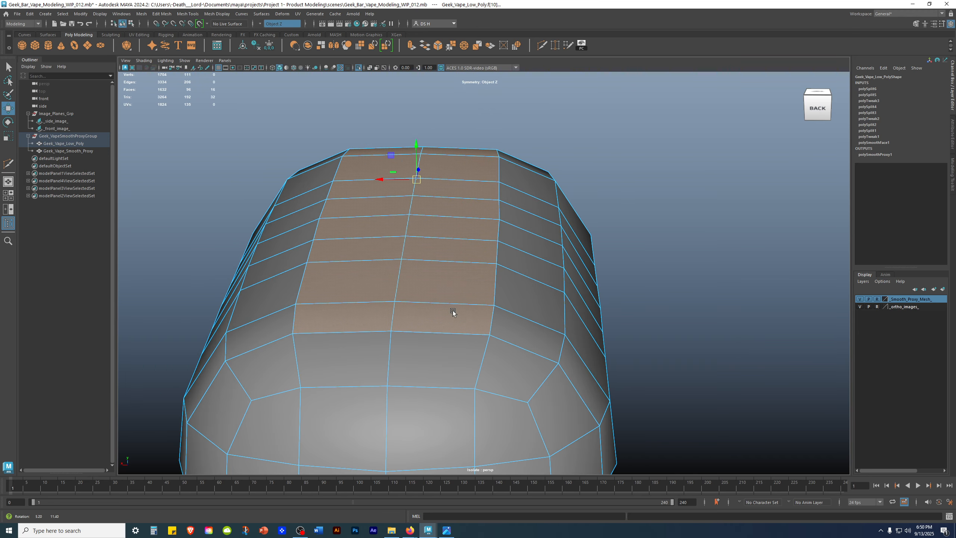
left_click_drag(534, 310, 470, 307, "alt")
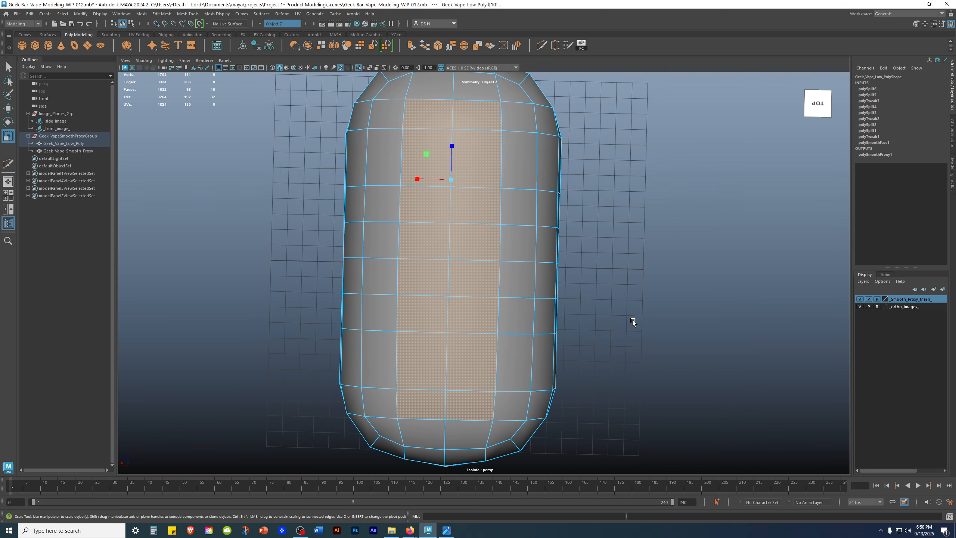
left_click(633, 320)
Scale the two lengthwise edge runs flanking the top's centre line slightly farther apart along X
right_click_drag(497, 212, 504, 121)
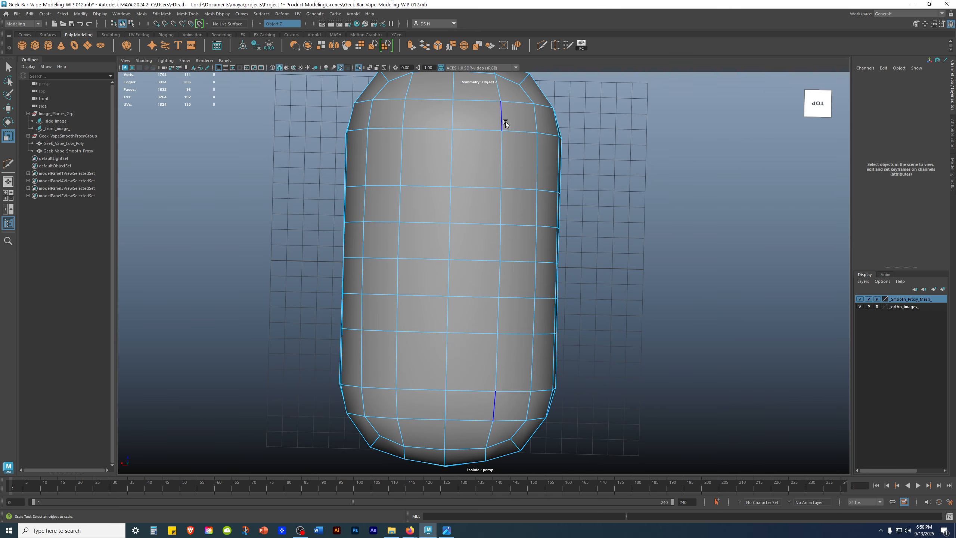
left_click(504, 119)
left_click_drag(504, 370, 554, 324, "alt")
key("w")
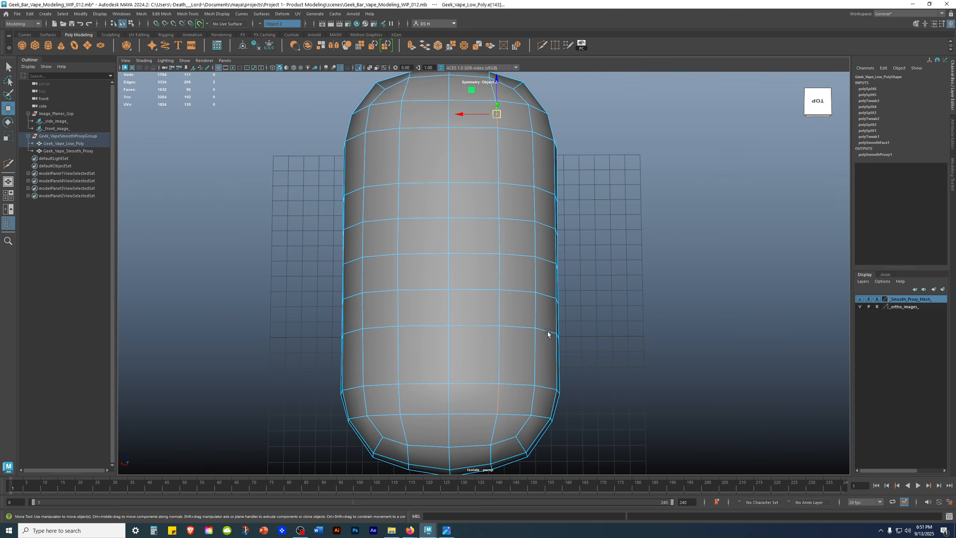
left_click(502, 340)
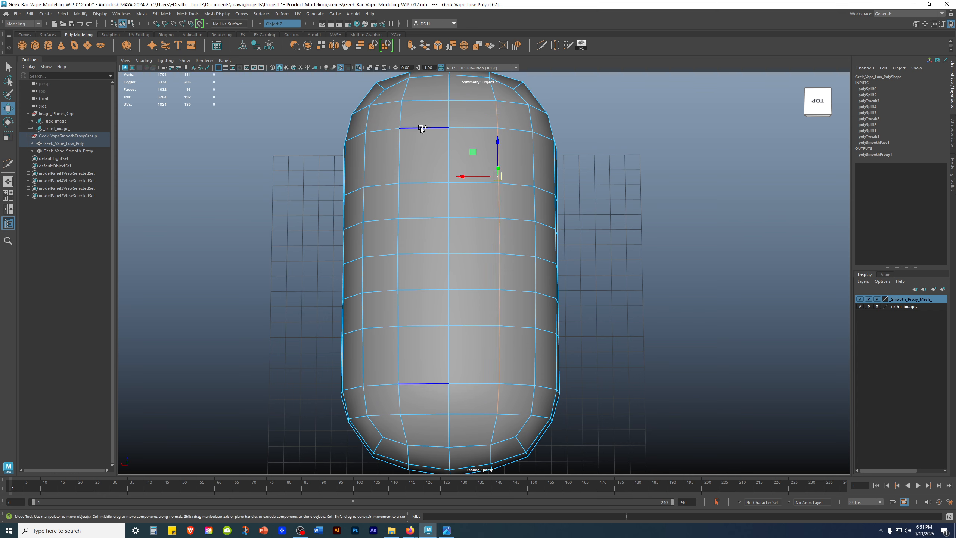
left_click(400, 113)
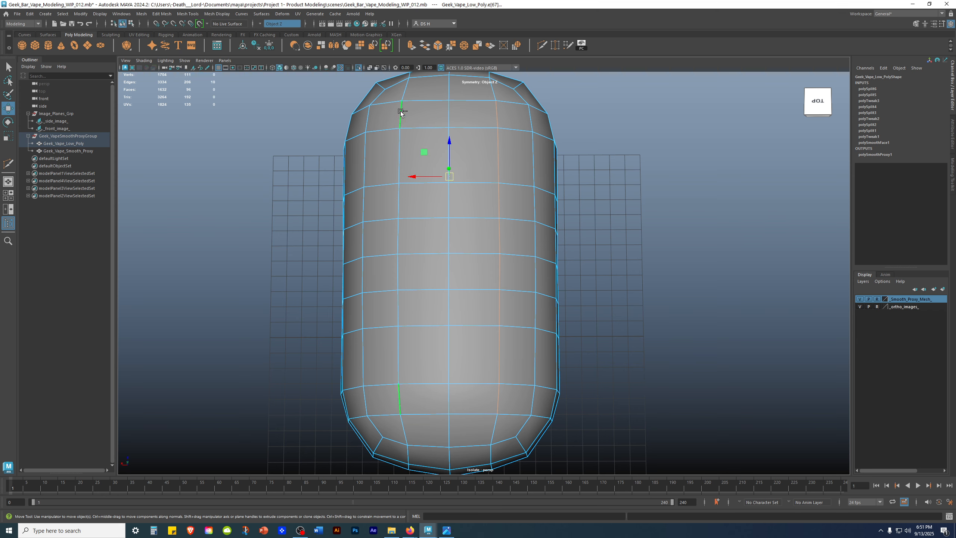
double_click(397, 344, "shift")
left_click_drag(492, 327, 492, 339, "alt")
right_click_drag(492, 339, 467, 318, "alt")
key("r")
left_click_drag(461, 176, 504, 174, "alt")
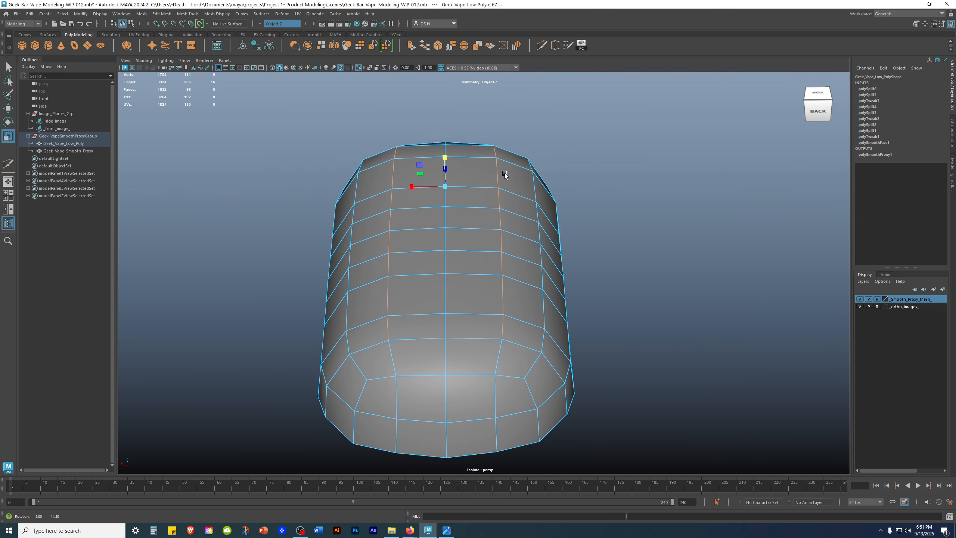
key("3")
middle_click_drag(428, 207, 438, 225, "alt")
left_click_drag(438, 225, 454, 193, "alt")
key("1")
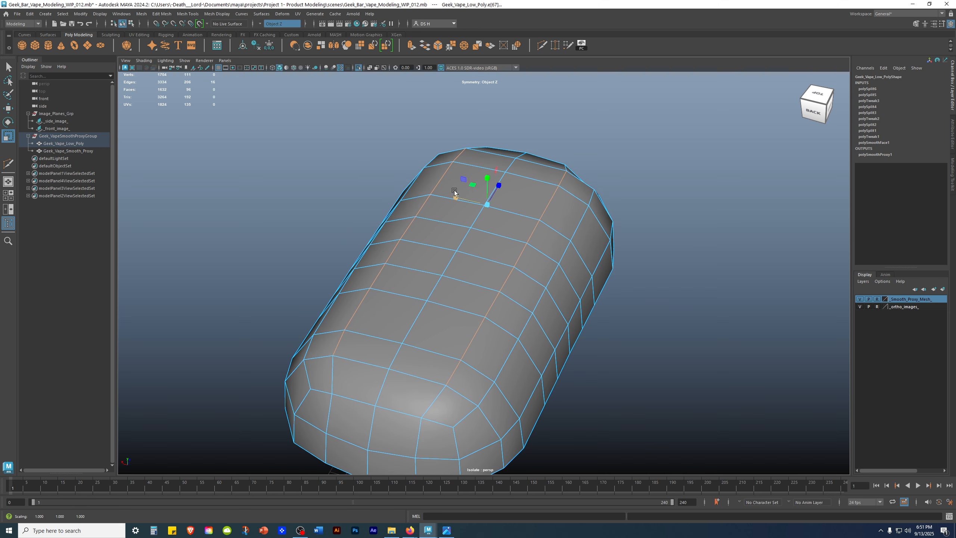
mouse_move(600, 288)
left_mouse_down("alt")
mouse_move(614, 259)
mouse_move(636, 274)
mouse_move(599, 290)
left_mouse_up("alt")
key("ctrl+z")
key("3")
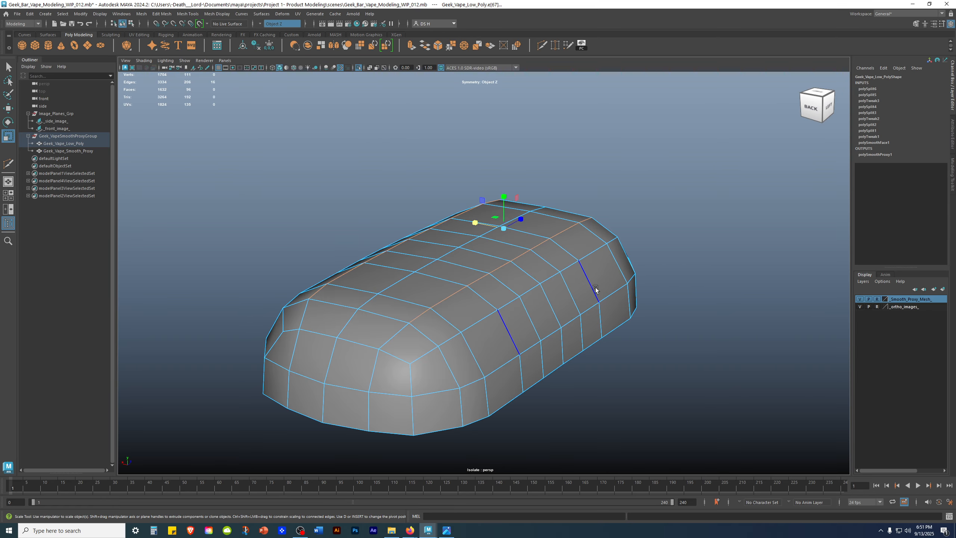
Examine the body's smoothed surface in perspective from the back, top and side for uneven curvature
left_click_drag(788, 303, 557, 285, "alt")
key("1")
left_click_drag(670, 308, 639, 331, "alt")
key("3")
left_click(655, 287)
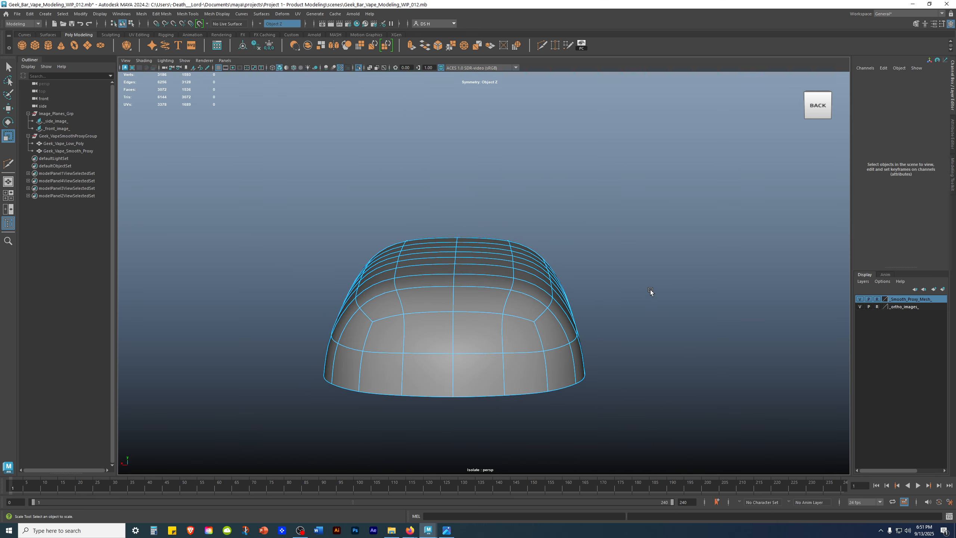
right_click_drag(537, 282, 722, 119)
left_click(711, 152)
left_click_drag(710, 155, 663, 233, "alt")
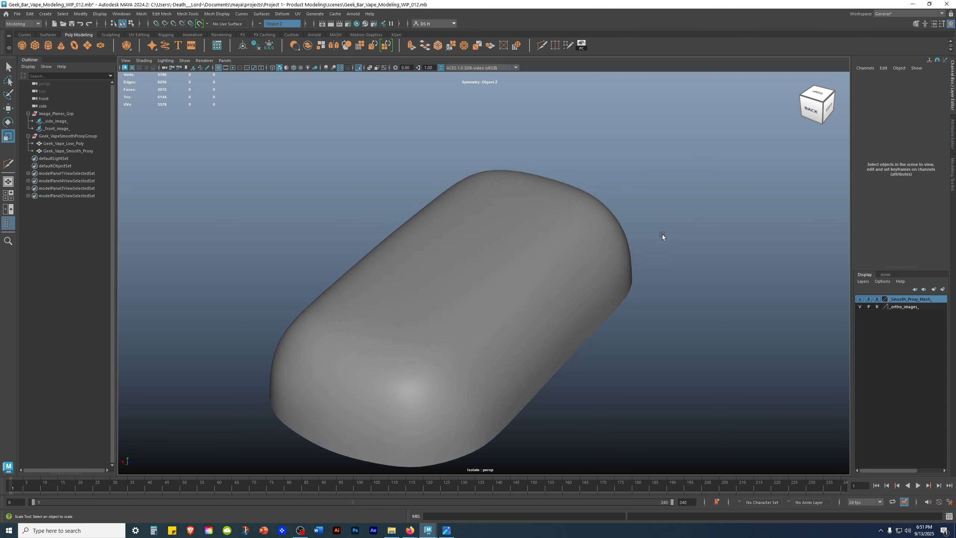
right_click_drag(662, 233, 333, 257, "alt")
left_click_drag(333, 258, 306, 272, "alt")
key("space")
left_click_drag(421, 263, 429, 222, "alt")
right_click_drag(429, 223, 492, 226, "alt")
left_click(316, 232)
left_click(373, 239)
mouse_move(374, 239)
left_mouse_down("alt")
mouse_move(358, 247)
mouse_move(375, 256)
left_mouse_up("alt")
left_click_drag(631, 252, 762, 242, "alt")
right_click_drag(288, 252, 382, 250, "alt")
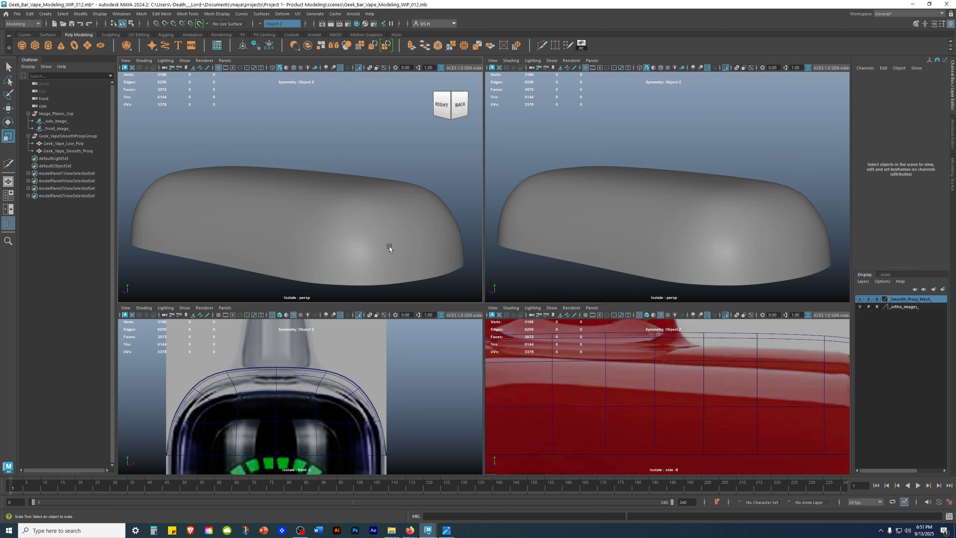
Compare the smoothed and unsmoothed corner with the side reference, then inspect the body's opposite long side
key("space")
right_click_drag(647, 362, 297, 248, "alt")
middle_click_drag(297, 249, 383, 239, "alt")
right_click_drag(383, 240, 596, 304, "alt")
left_click(343, 225)
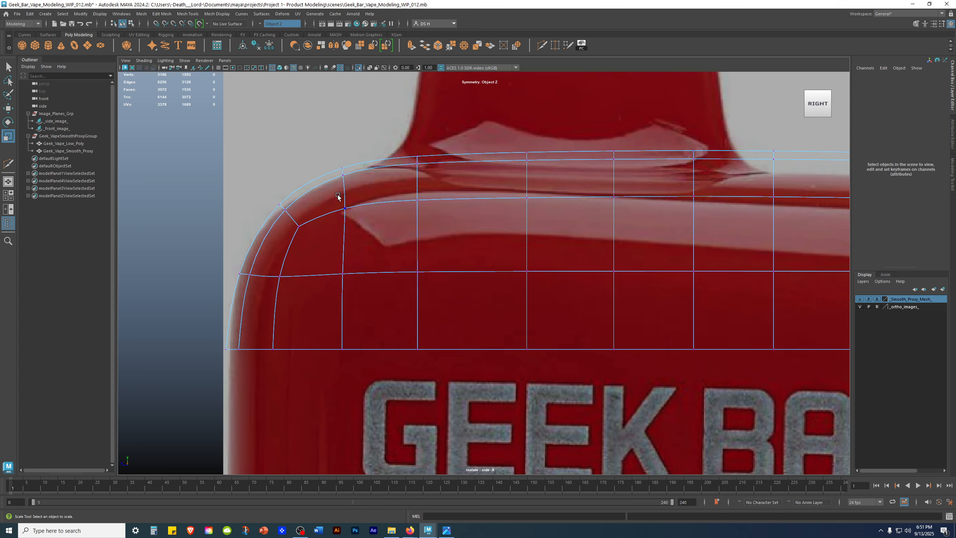
key("1")
key("3")
key("space")
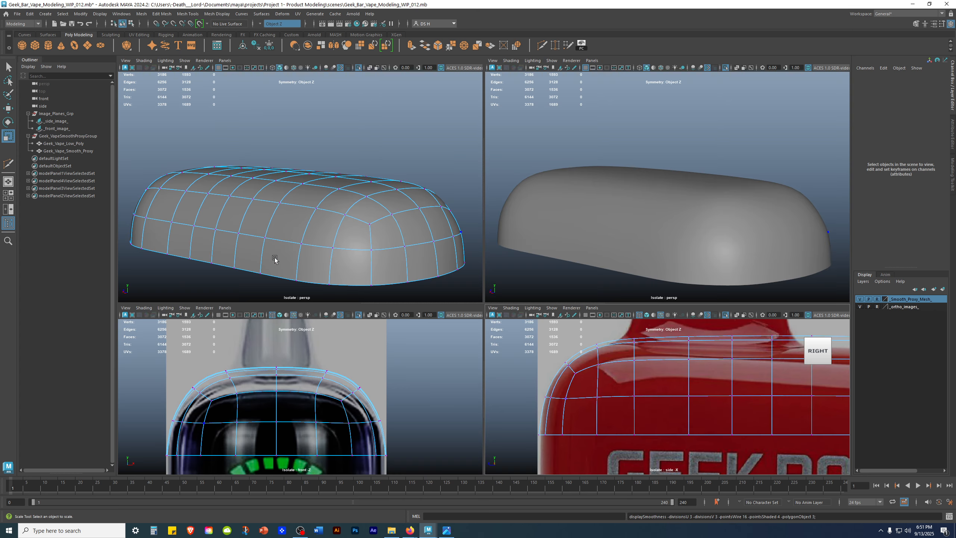
left_click_drag(383, 232, 265, 299, "alt")
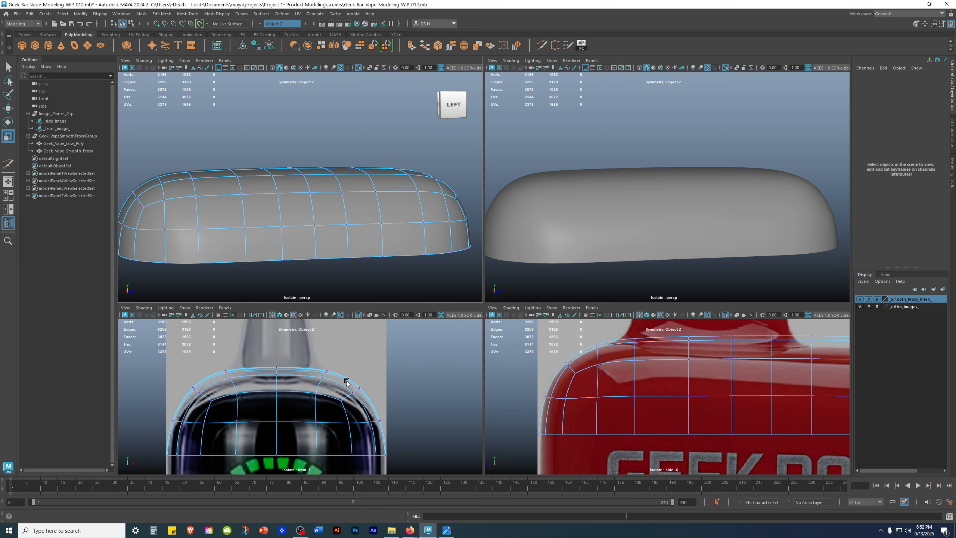
Scale the two inner vertex pairs at the top's upper shoulders slightly closer together along X in the front view
key("space")
scroll(704, 324, "up", 2)
key("1")
right_click_drag(551, 223, 669, 234, "alt")
middle_click_drag(570, 189, 482, 214, "alt")
right_click_drag(482, 213, 539, 223, "alt")
middle_click_drag(499, 216, 771, 175, "alt")
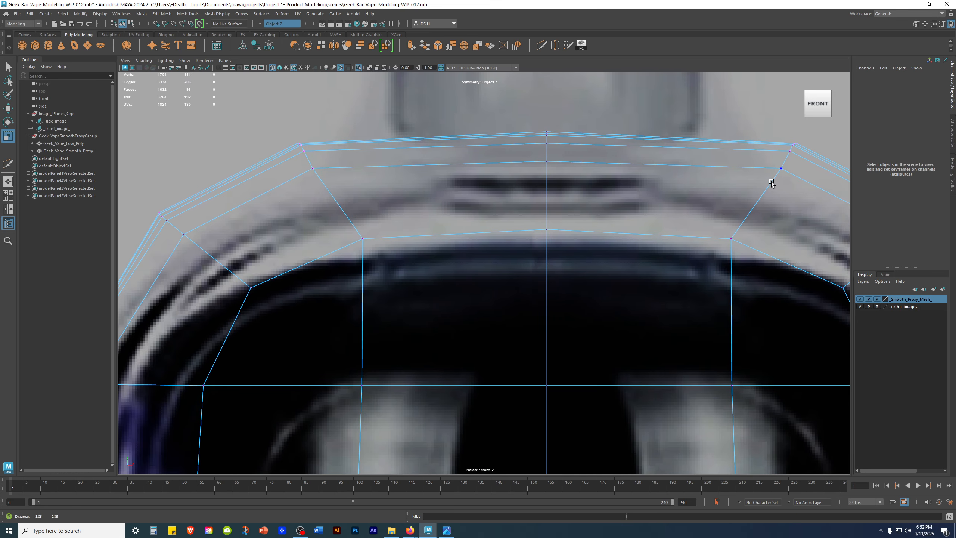
middle_click_drag(436, 213, 531, 248, "alt")
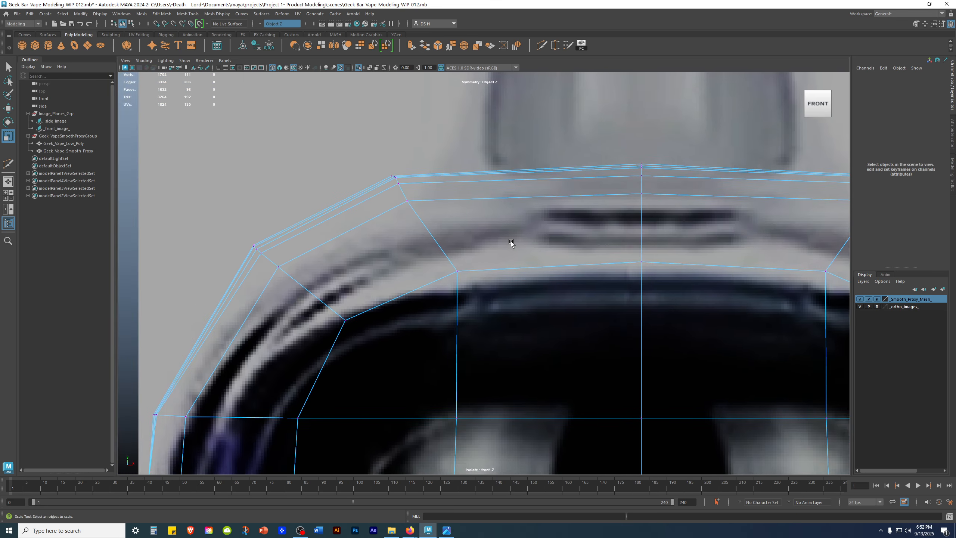
right_click_drag(399, 175, 453, 183, "alt")
left_click_drag(337, 131, 398, 185)
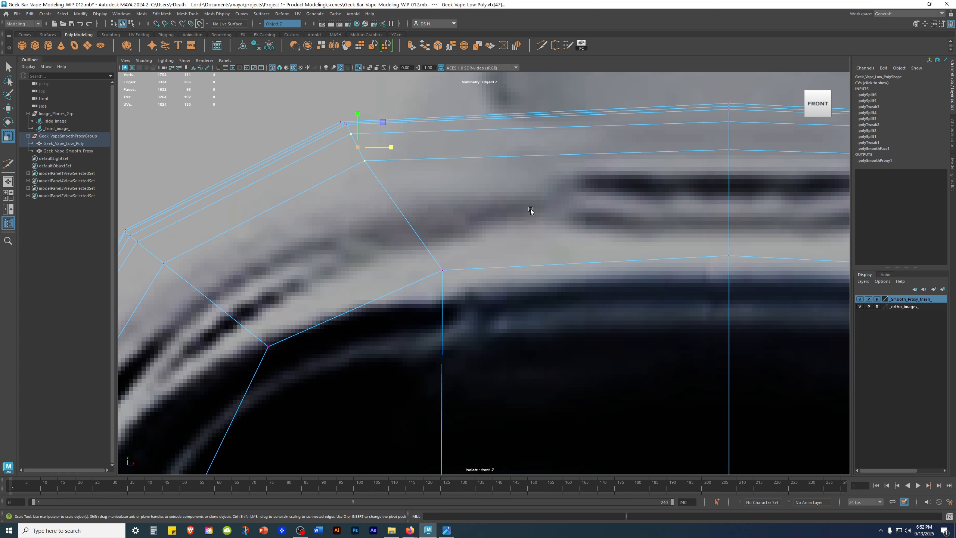
middle_click_drag(695, 216, 202, 207, "alt+shift")
left_click_drag(563, 128, 621, 182)
right_click_drag(421, 197, 365, 201, "alt")
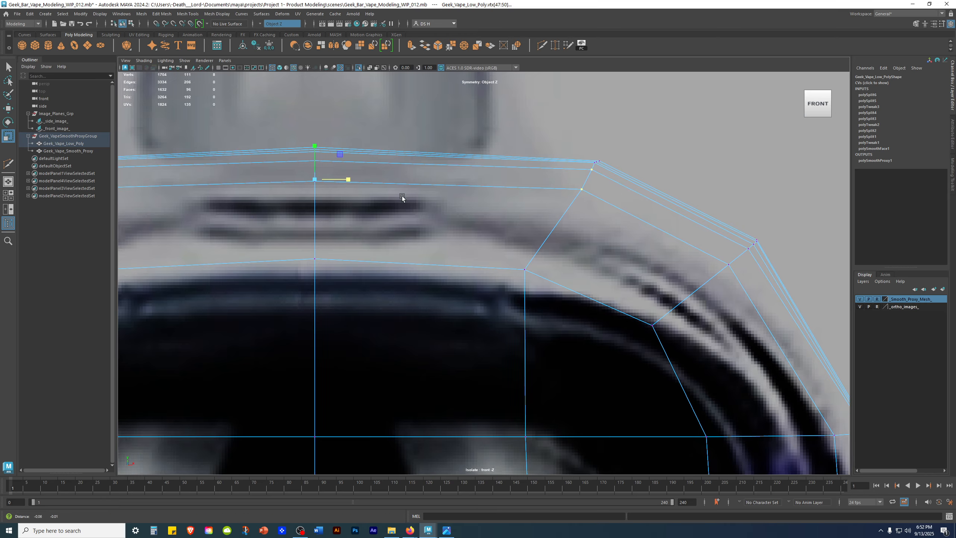
middle_click_drag(364, 201, 720, 198, "alt")
middle_click_drag(628, 193, 521, 221, "alt")
right_click_drag(367, 185, 323, 204, "alt")
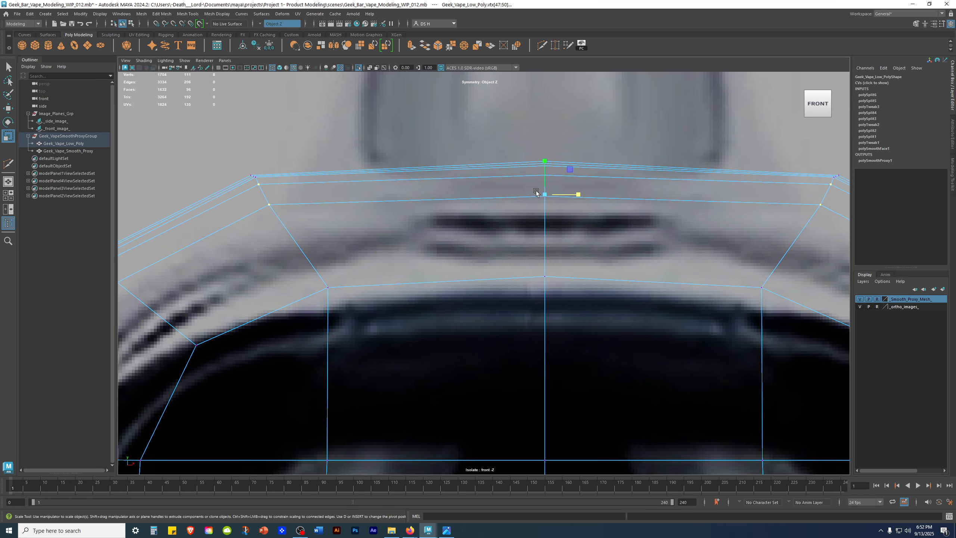
middle_click_drag(519, 194, 436, 186, "alt")
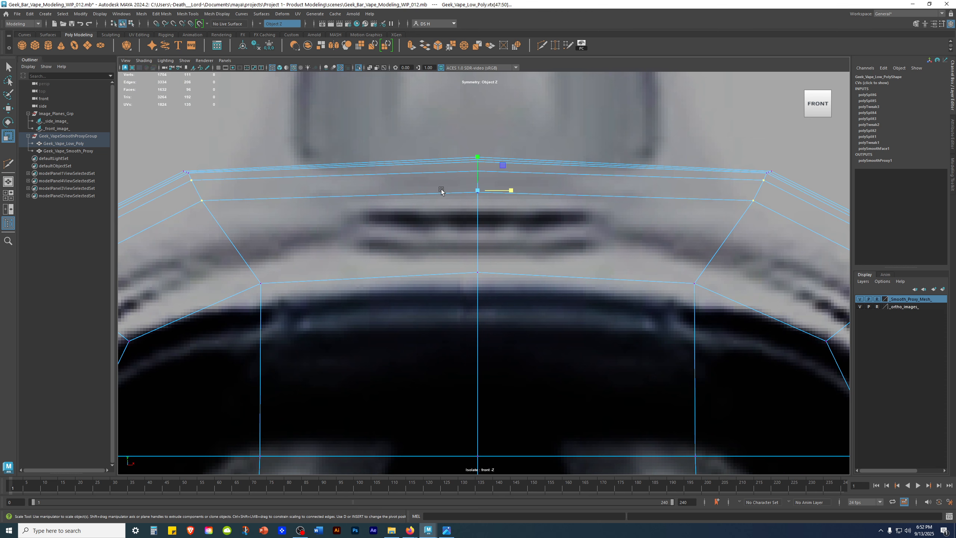
left_click_drag(507, 189, 511, 190)
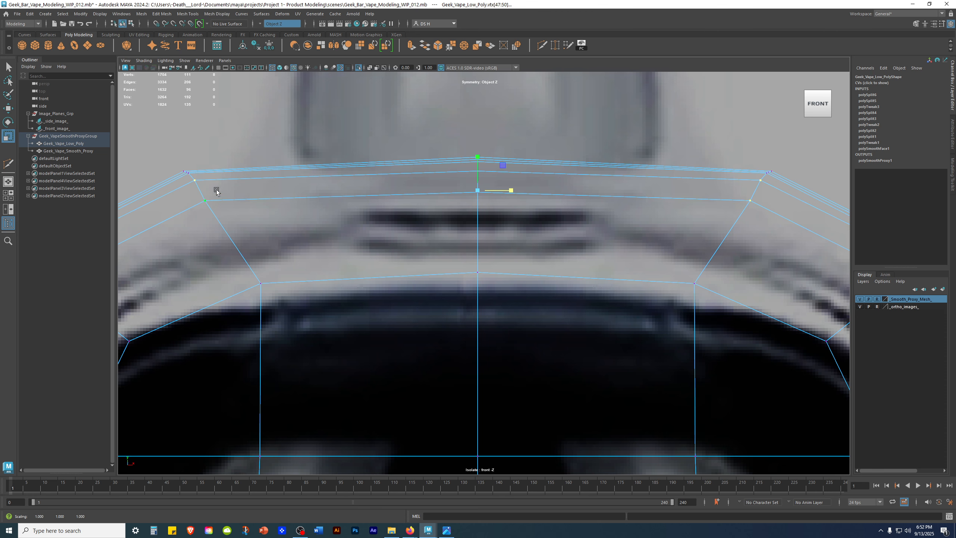
Scale only the lower shoulder vertex pair slightly farther inward along X to even out the edge line
left_click(205, 200)
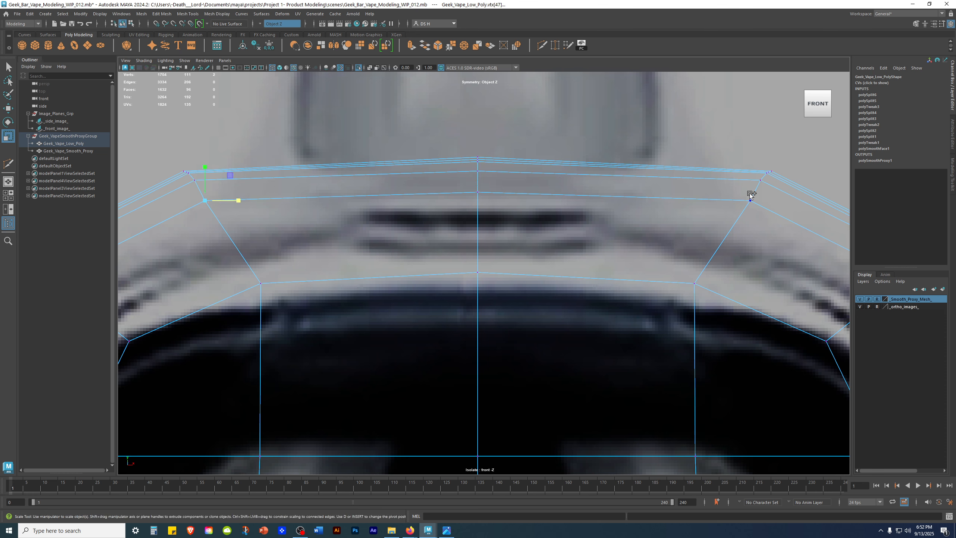
left_click_drag(760, 224, 760, 224, "shift")
left_click_drag(510, 201, 510, 200)
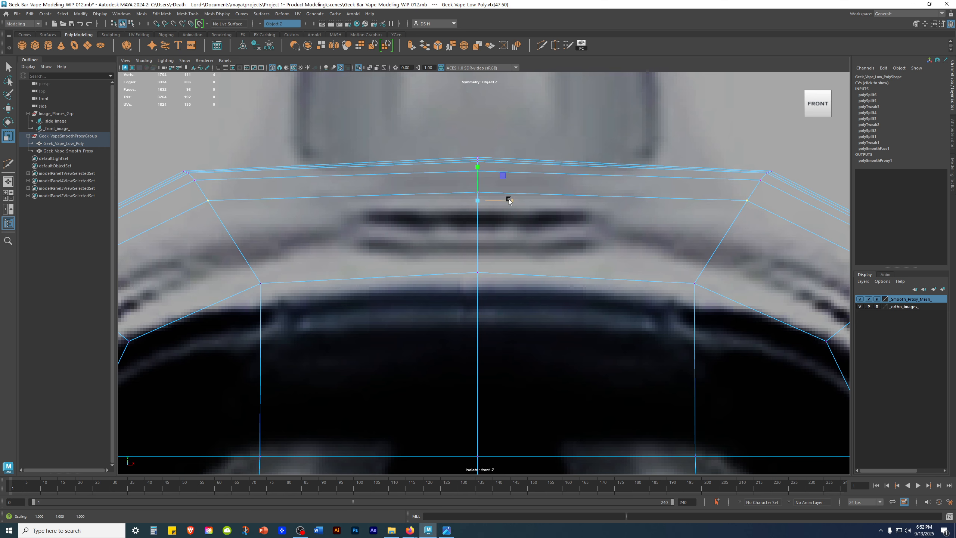
middle_click_drag(563, 215, 245, 132, "alt")
scroll(526, 268, "down", 5)
left_click(570, 183)
Try raising all the vertices across the body's top slightly along Y and compare the smoothed form before and after
middle_click_drag(436, 201, 541, 204, "alt")
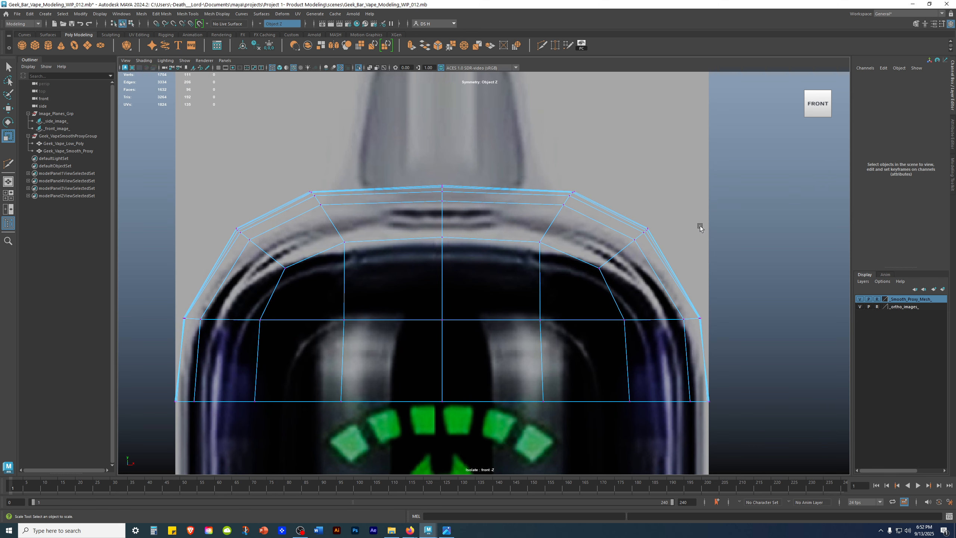
left_click_drag(290, 171, 636, 203)
key("space")
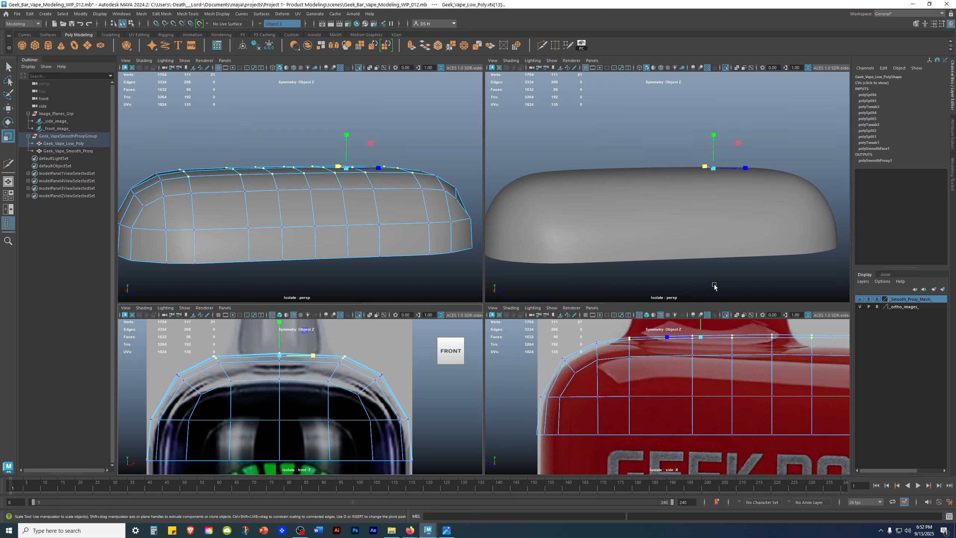
key("w")
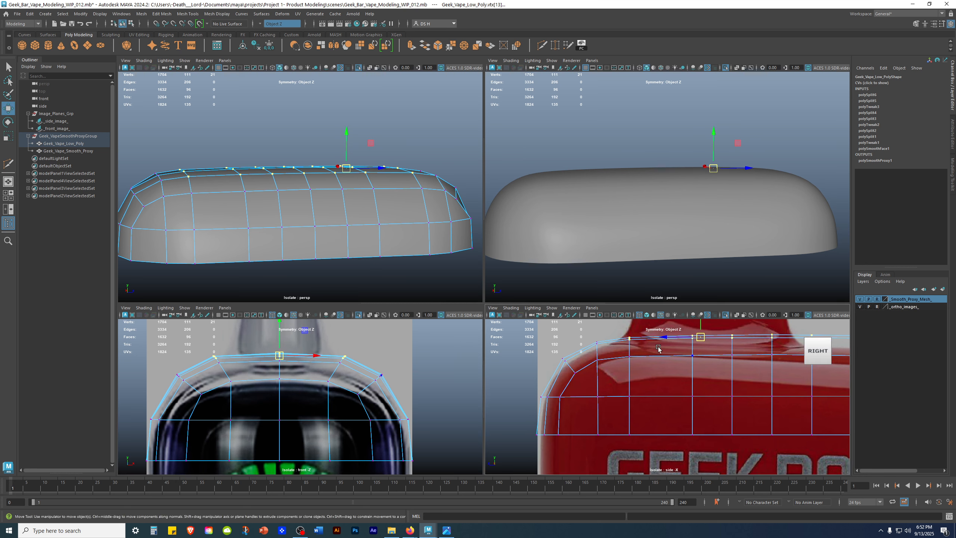
middle_click_drag(658, 348, 570, 378, "alt")
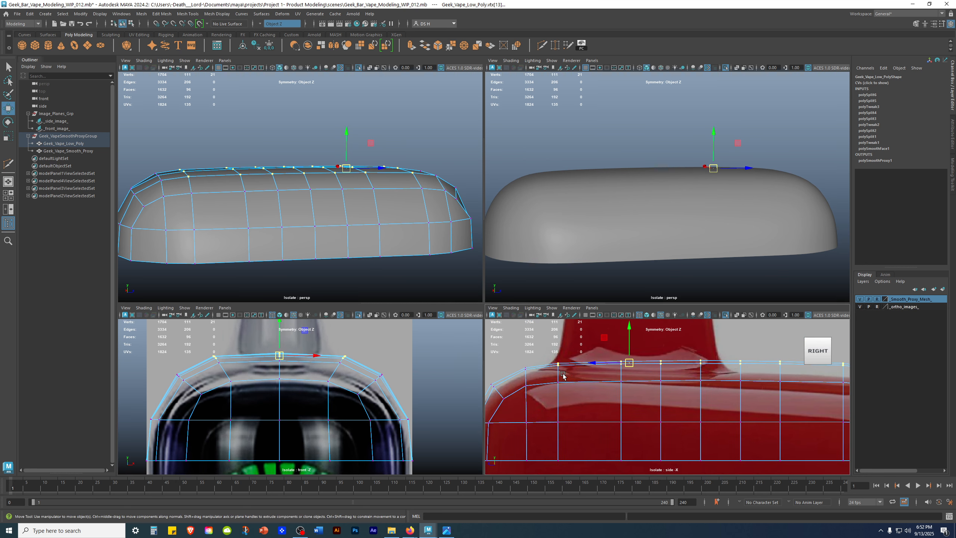
left_click_drag(629, 324, 630, 323)
left_click_drag(735, 181, 781, 211, "alt")
key("ctrl+z")
key("shift+z")
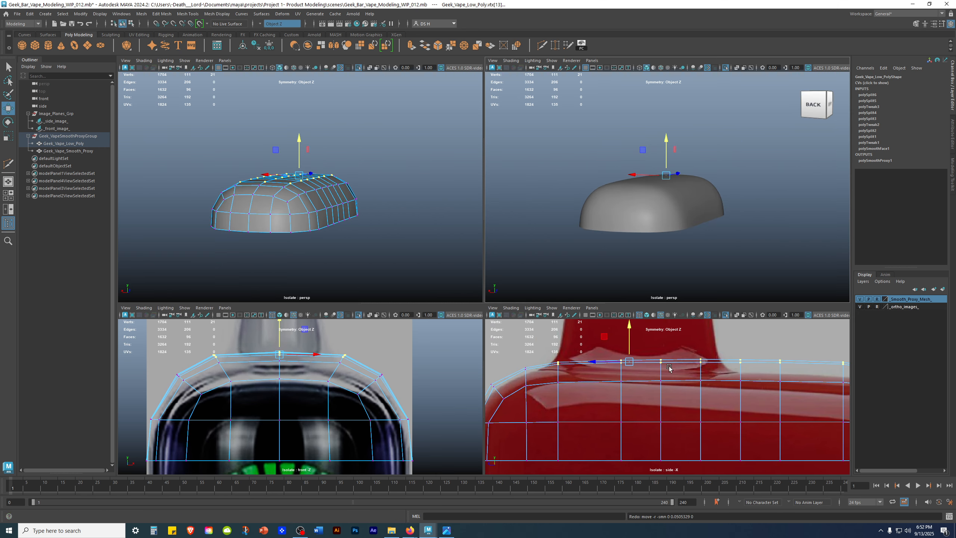
Raise the vertices along the flat top slightly along Y in the side view, with shading and smooth preview on
key("space")
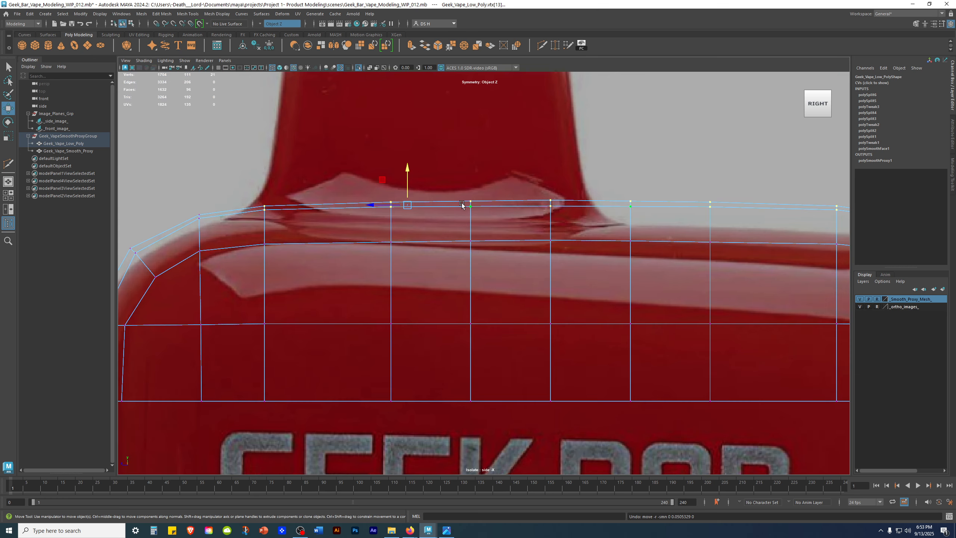
scroll(540, 267, "down", 4)
left_click(260, 171)
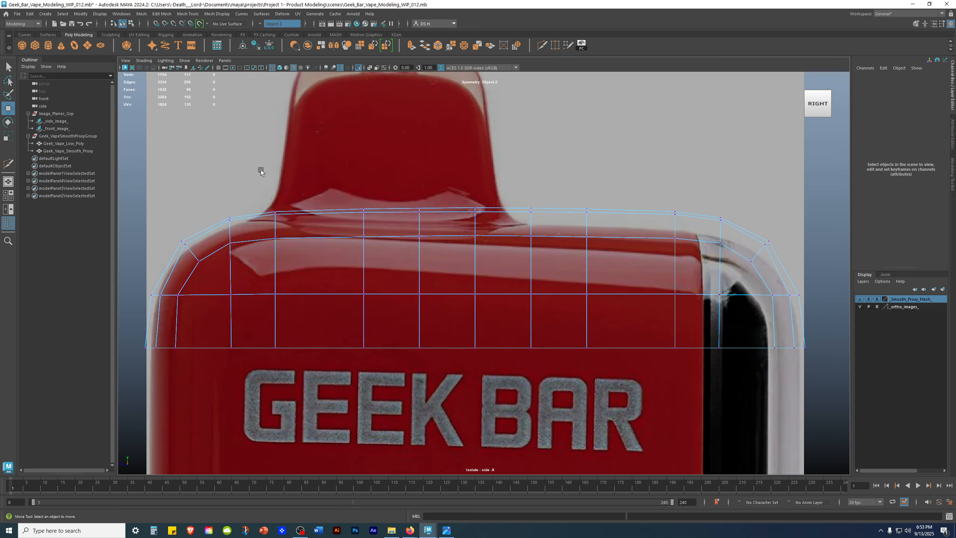
left_click_drag(252, 186, 679, 222)
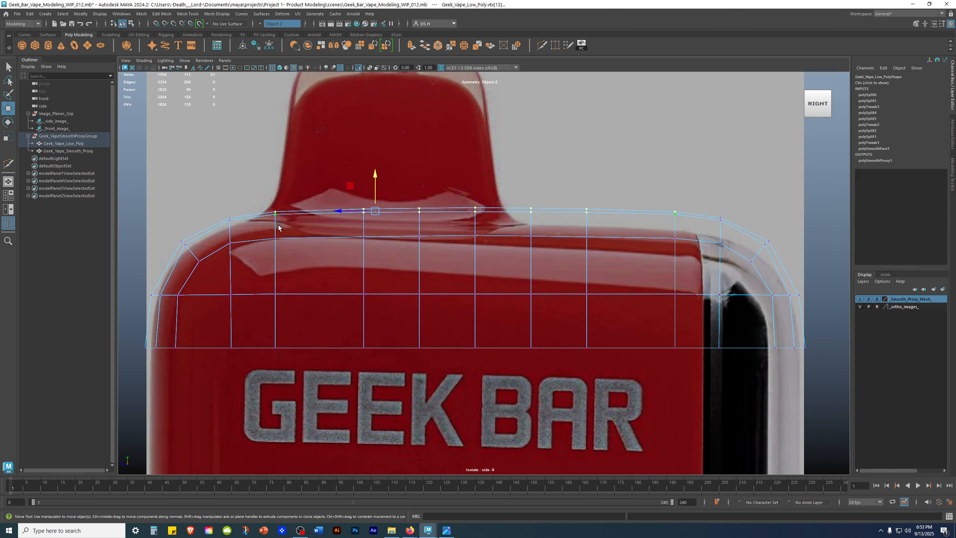
key("5")
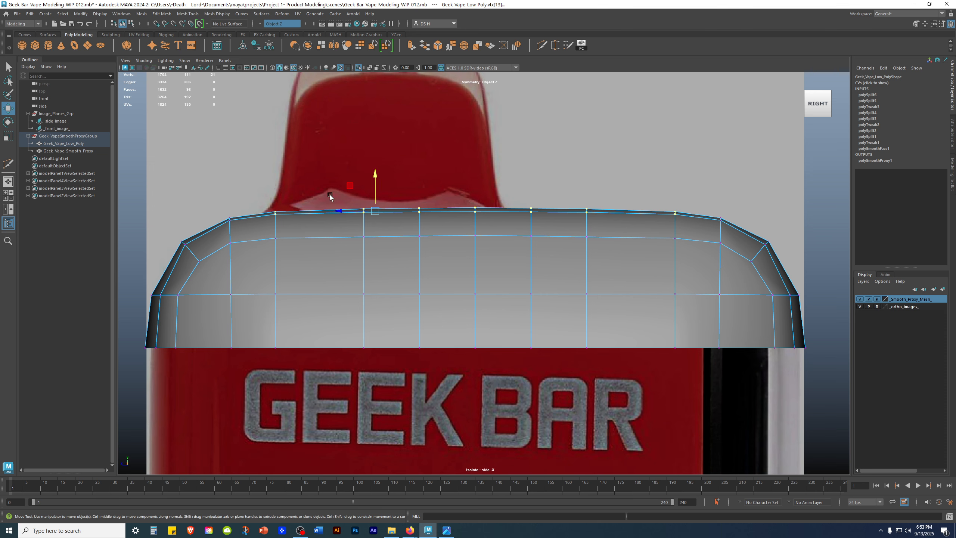
left_click(424, 204)
key("ctrl+z")
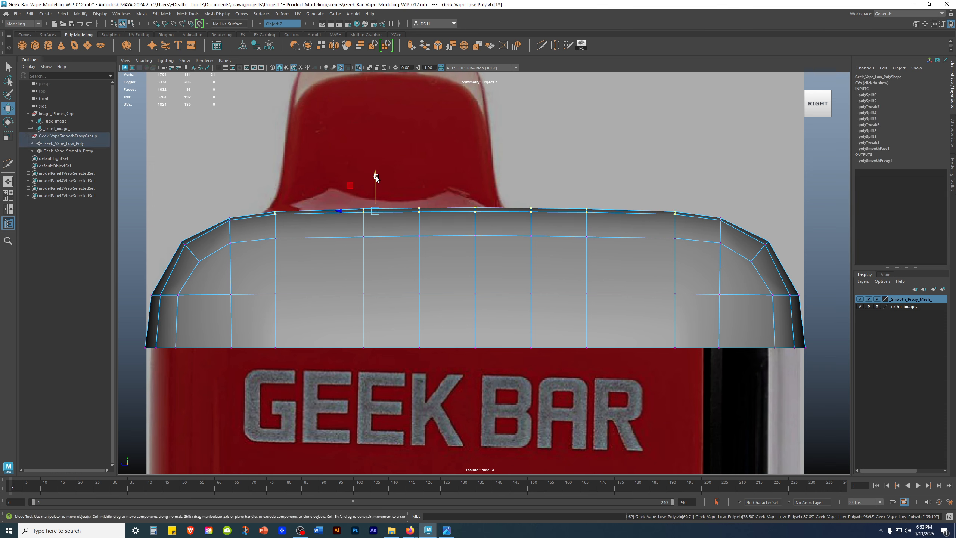
key("3")
left_click_drag(377, 184, 375, 173)
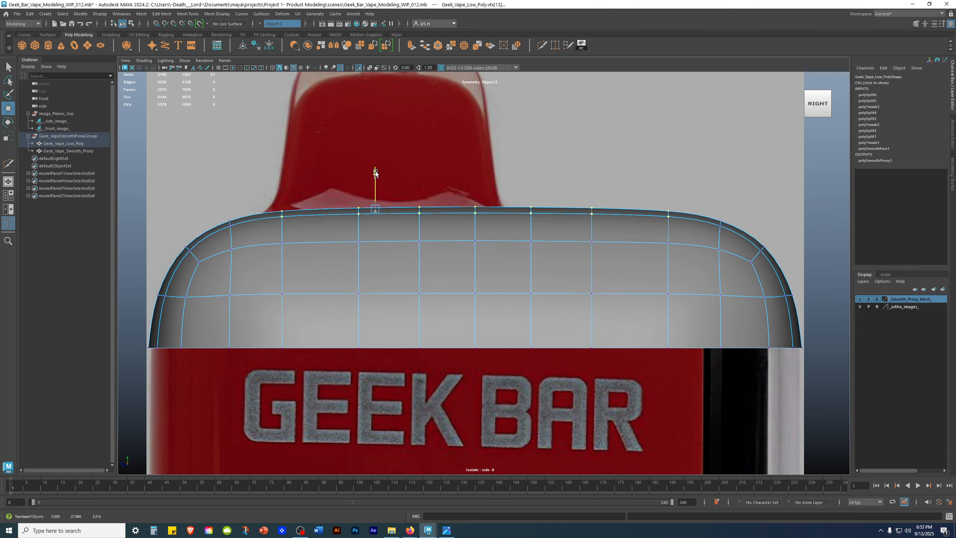
Examine the smoothed body in perspective from the back, above and the side for uneven curvature
key("space")
key("space")
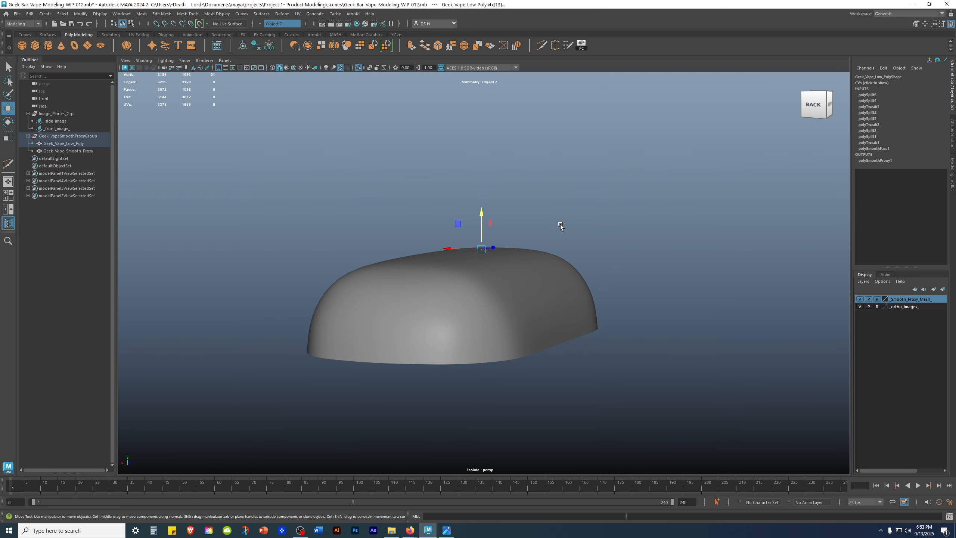
left_click_drag(539, 223, 641, 345, "alt")
left_click(647, 340)
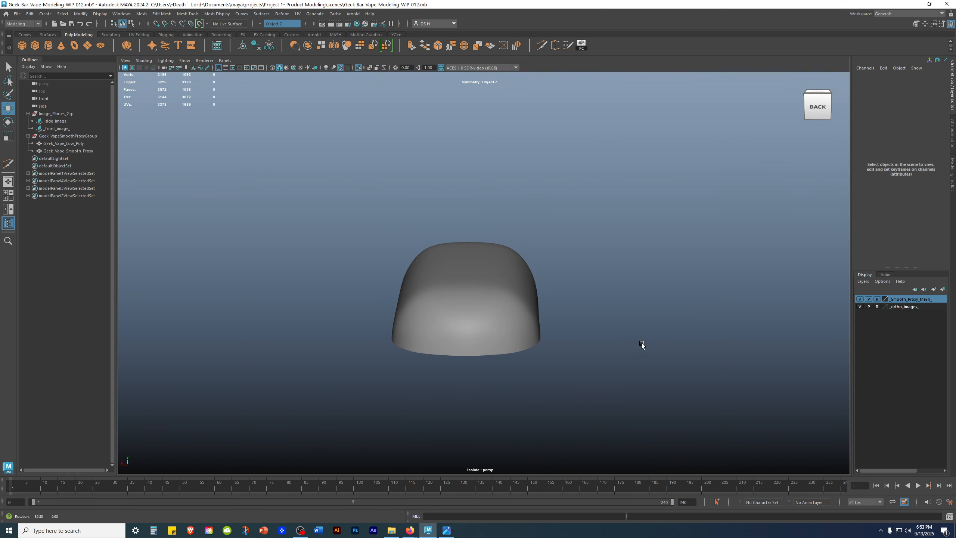
key("space")
left_click_drag(719, 262, 739, 228, "alt")
left_click_drag(405, 238, 368, 225, "alt")
left_click_drag(678, 232, 680, 204, "alt")
left_click_drag(428, 224, 327, 220, "alt")
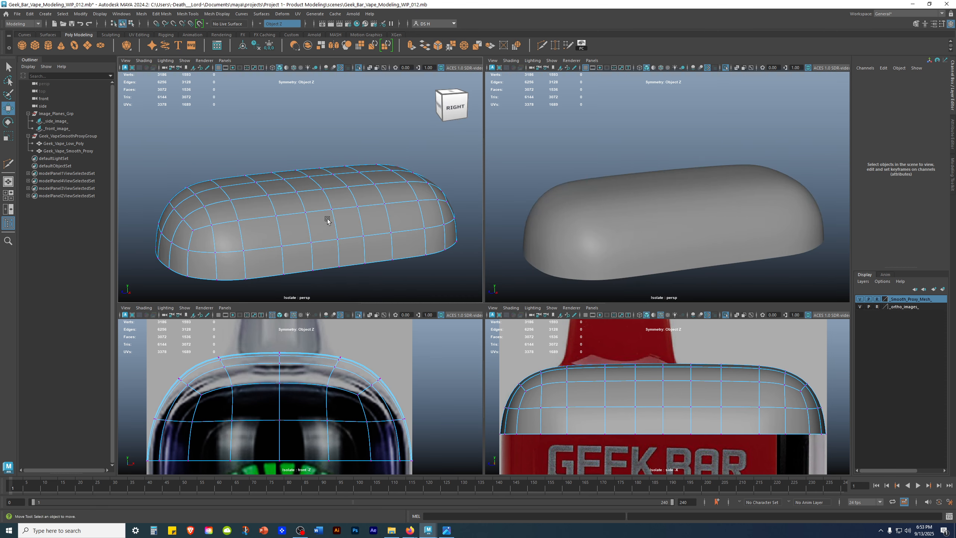
Scale the vertex pair flanking the centre line on the rounded ends slightly farther apart along X, with smooth preview off
middle_click_drag(327, 220, 403, 205, "alt")
left_click_drag(288, 183, 260, 230, "alt")
key("1")
middle_click_drag(260, 230, 314, 201, "alt")
left_click_drag(314, 202, 402, 186, "alt")
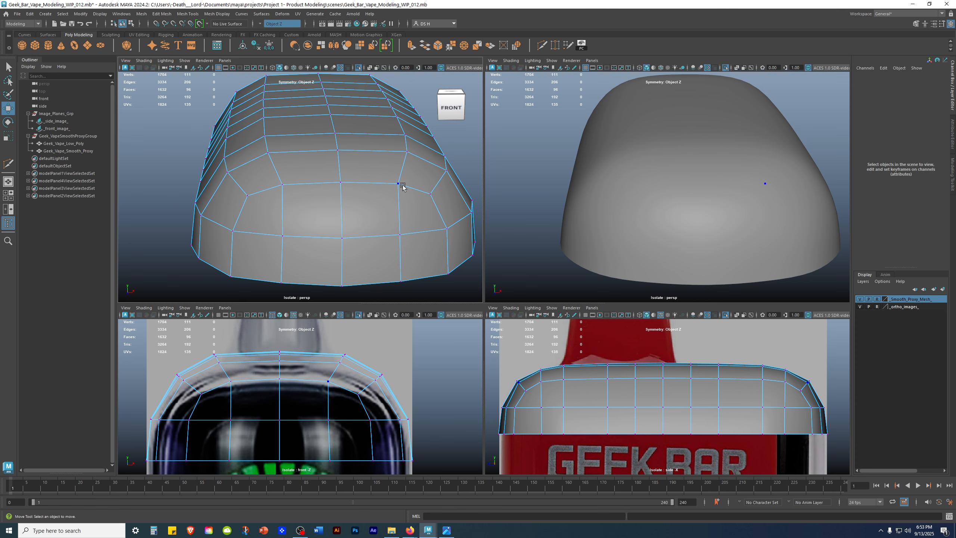
left_click(400, 184)
key("space")
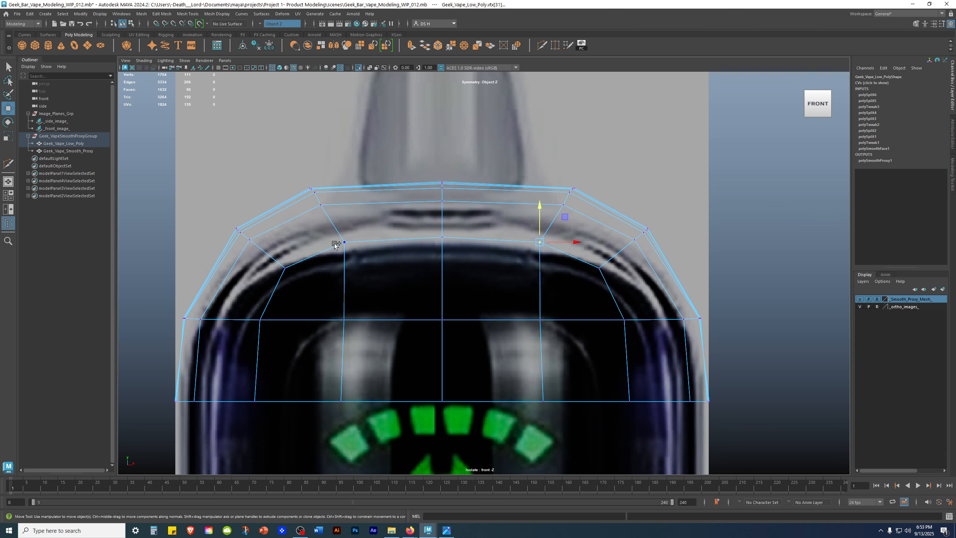
left_click_drag(324, 230, 364, 272, "shift")
middle_click_drag(564, 326, 550, 327, "alt")
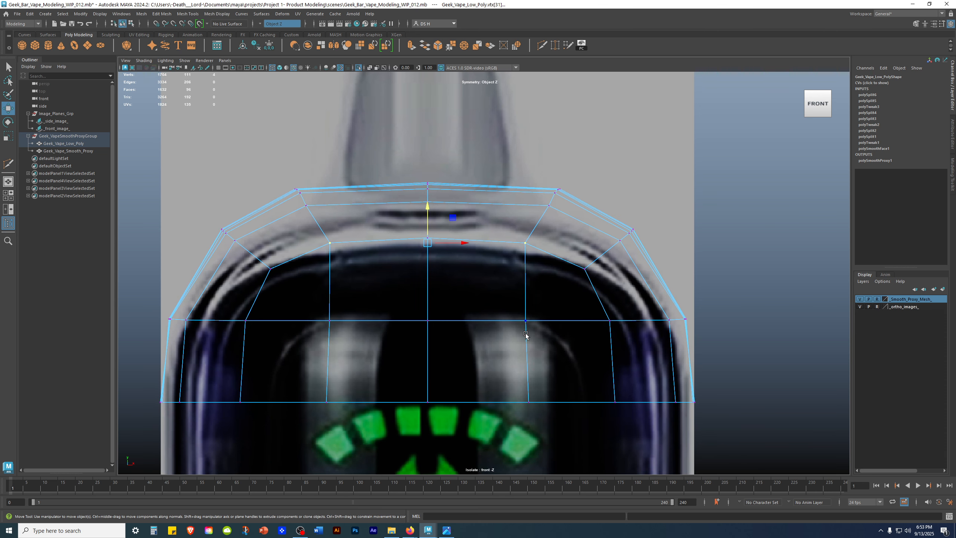
key("r")
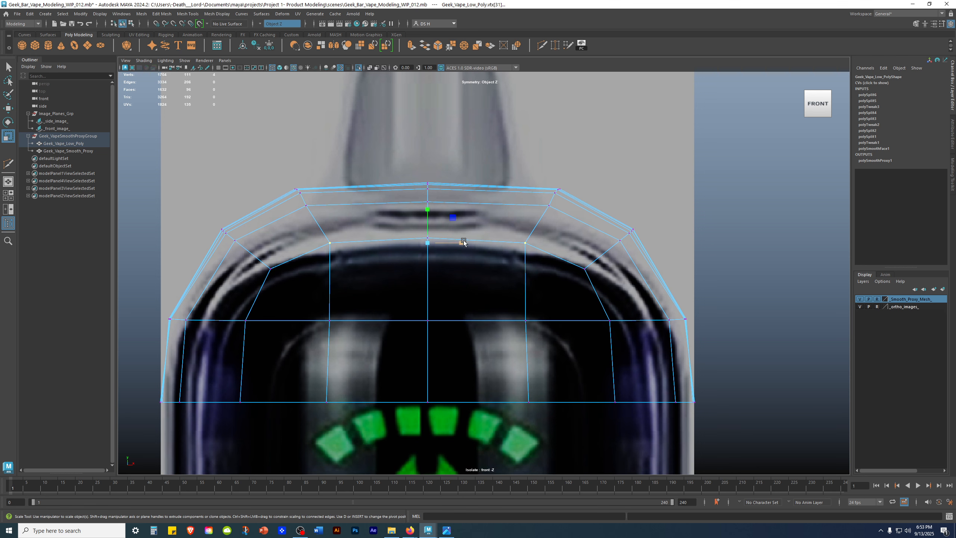
left_click_drag(459, 244, 465, 244)
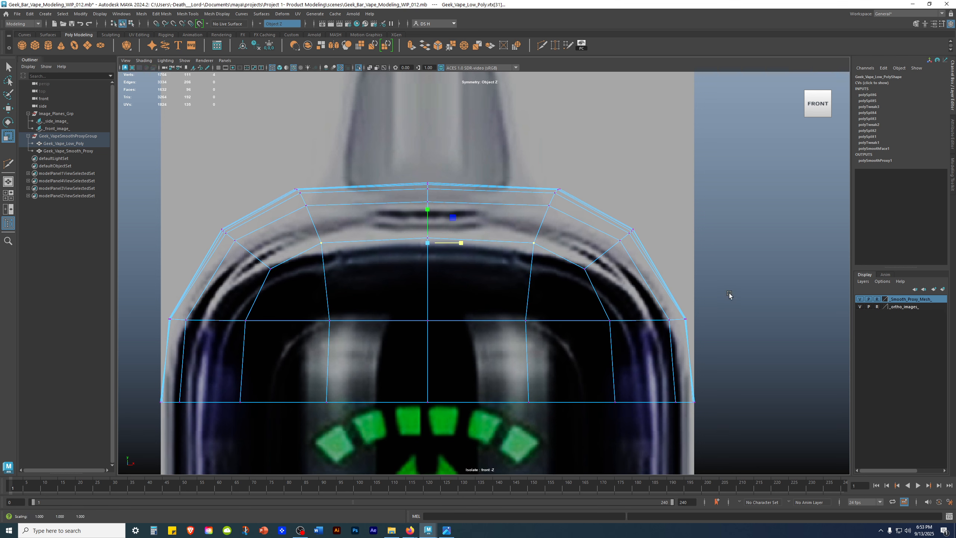
left_click(565, 197)
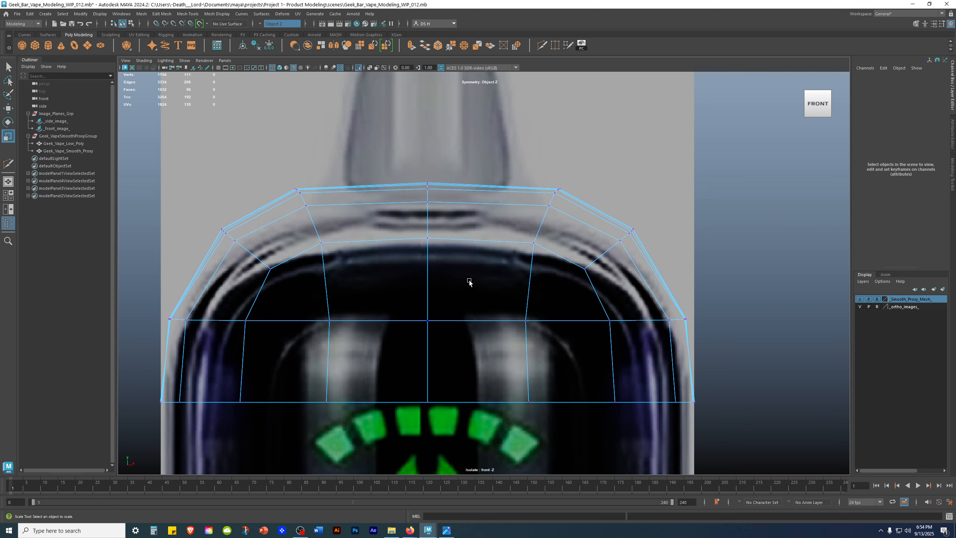
Try raising the row of three vertices around the centre line of each rounded end slightly along Y
left_click_drag(306, 232, 549, 268)
key("w")
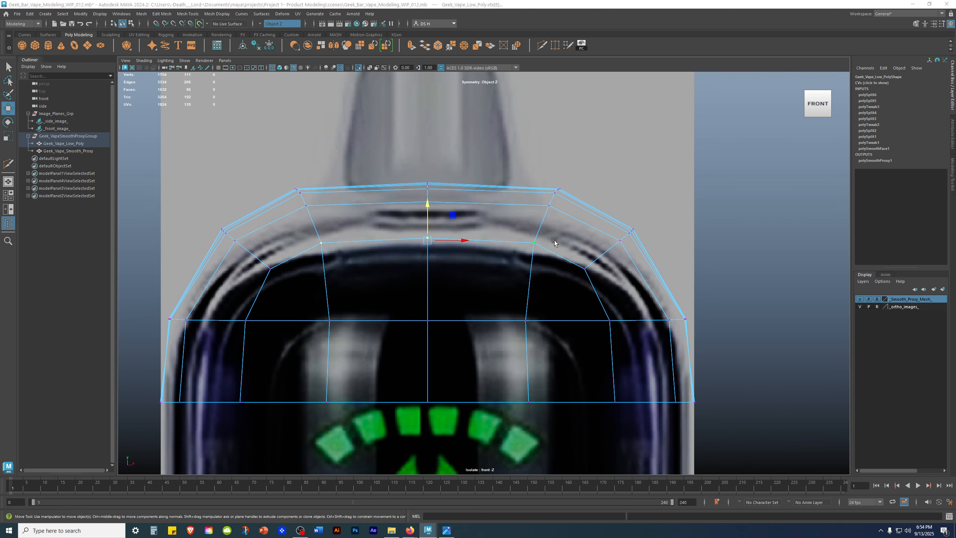
key("space")
key("f")
left_click_drag(444, 226, 410, 177, "alt")
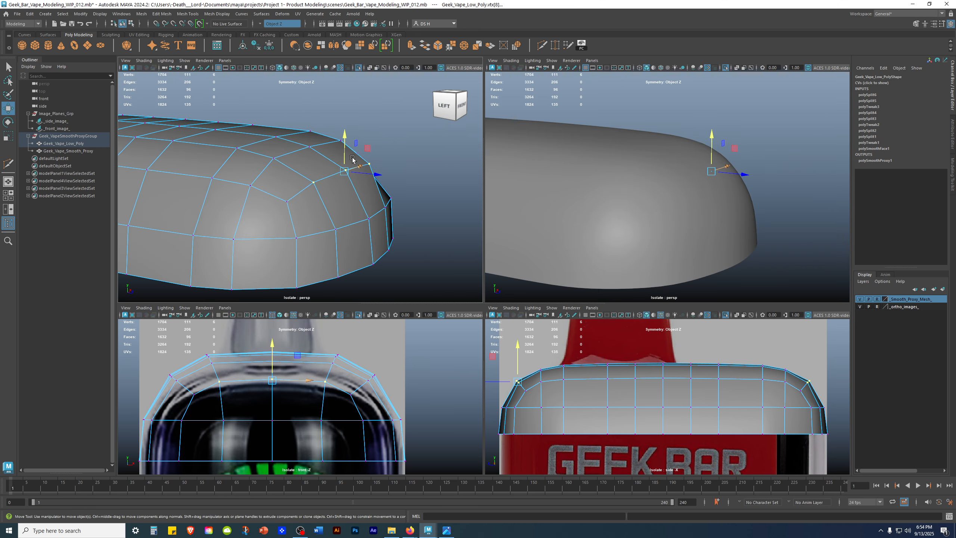
left_click_drag(343, 139, 342, 139)
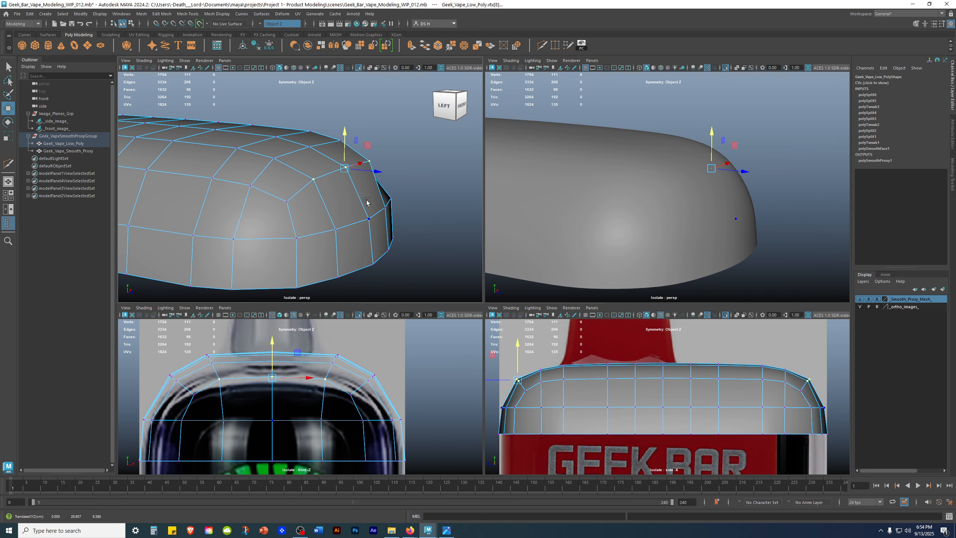
Inspect the smoothed rounded end from several angles and undo the last raise of its upper vertices
left_click_drag(366, 202, 241, 199, "alt")
scroll(649, 193, "down", 3)
left_click_drag(649, 194, 806, 212, "alt")
scroll(699, 213, "down", 4)
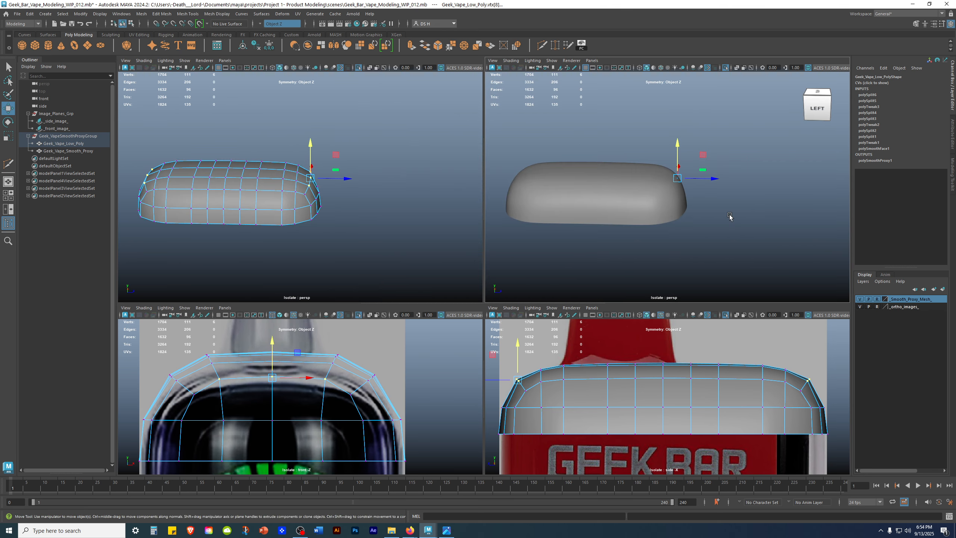
left_click_drag(782, 241, 733, 256, "alt")
right_click_drag(734, 256, 847, 259, "alt")
key("ctrl+z")
left_click_drag(706, 226, 793, 225, "alt")
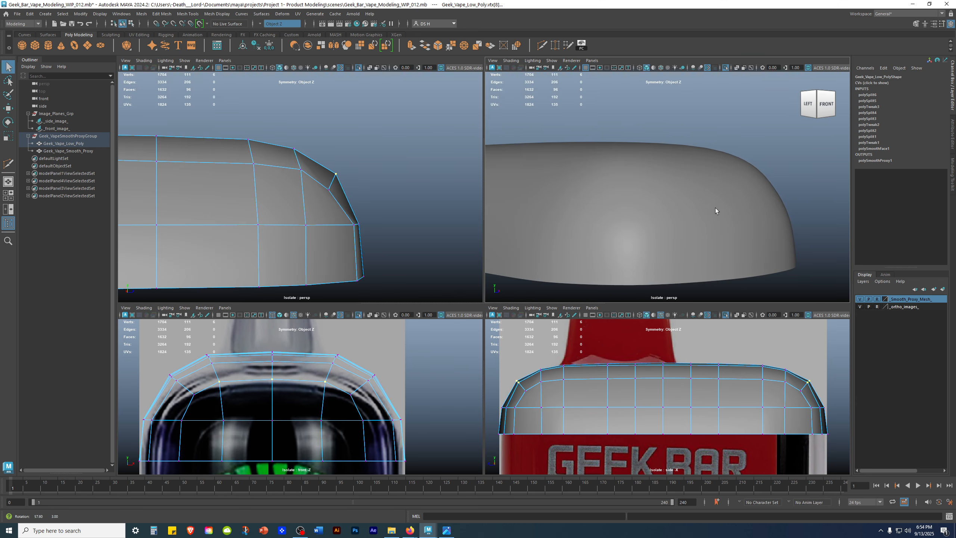
left_click(820, 240)
key("ctrl+z")
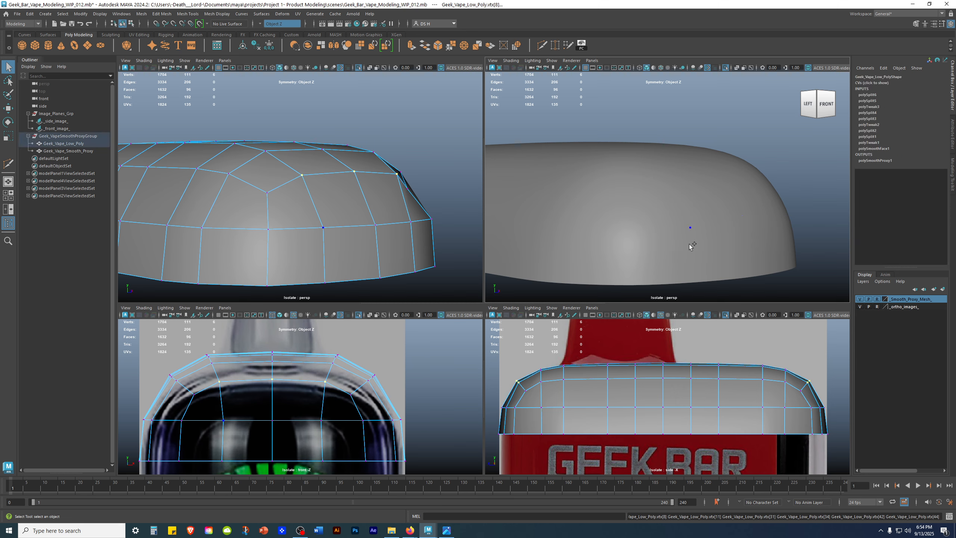
Compare the smoothed rounded ends from the side, back and above with and without the last vertex changes, and clear the selection
left_click_drag(689, 246, 716, 258, "alt")
key("ctrl+z")
key("ctrl+y")
key("ctrl+z")
scroll(788, 266, "down", 5)
key("ctrl+z")
scroll(745, 244, "down", 2)
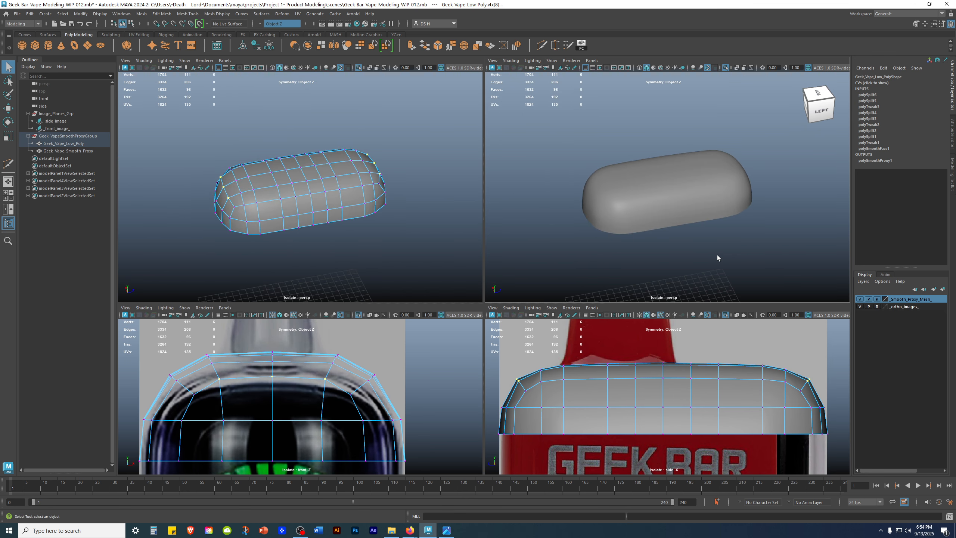
key("ctrl+z")
key("ctrl+y")
key("ctrl+z")
key("ctrl+y")
left_click_drag(309, 227, 471, 222, "alt")
scroll(479, 222, "up", 4)
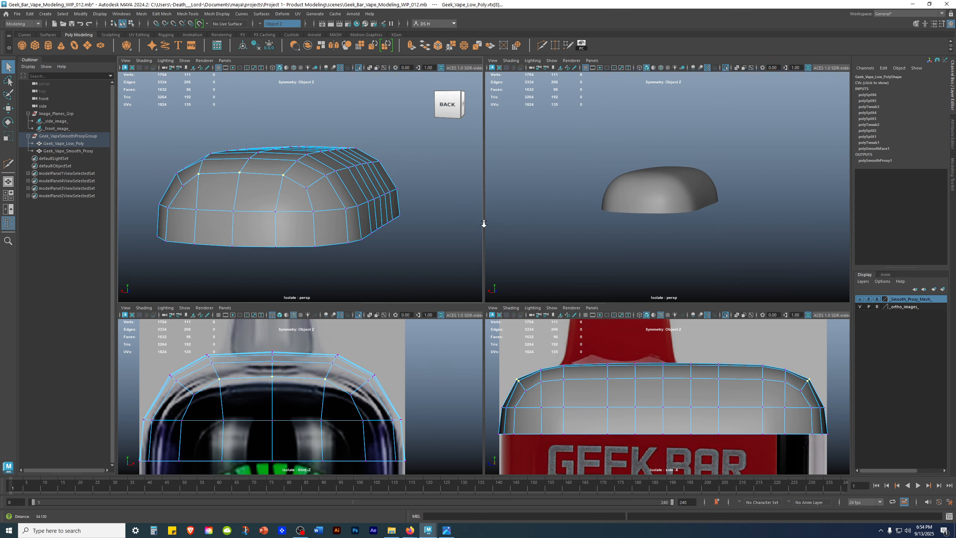
key("ctrl+z")
key("ctrl+y")
left_click_drag(395, 238, 421, 239, "alt")
left_click(421, 239)
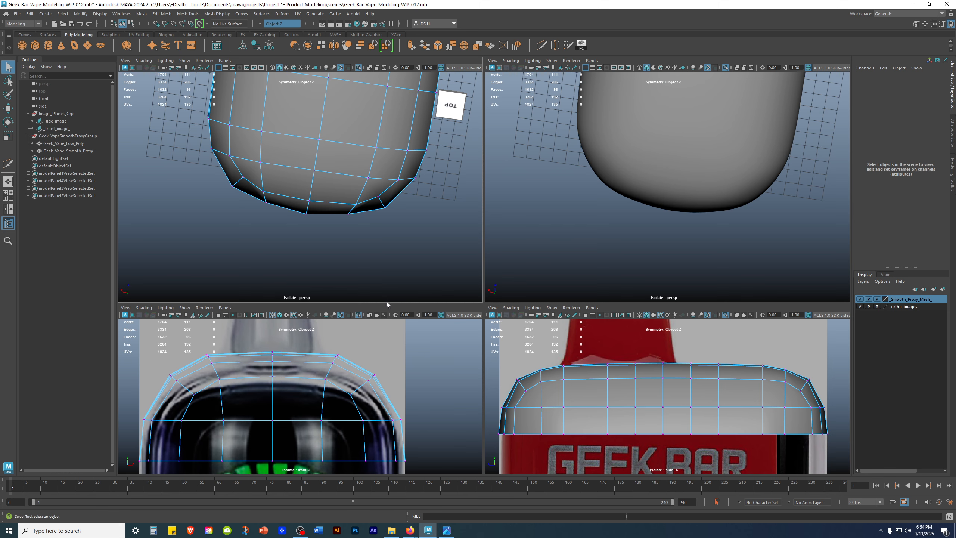
Scale the corner vertex pair on the rounded ends apart along X by about 1.033 in the shaded front view
left_click(350, 393)
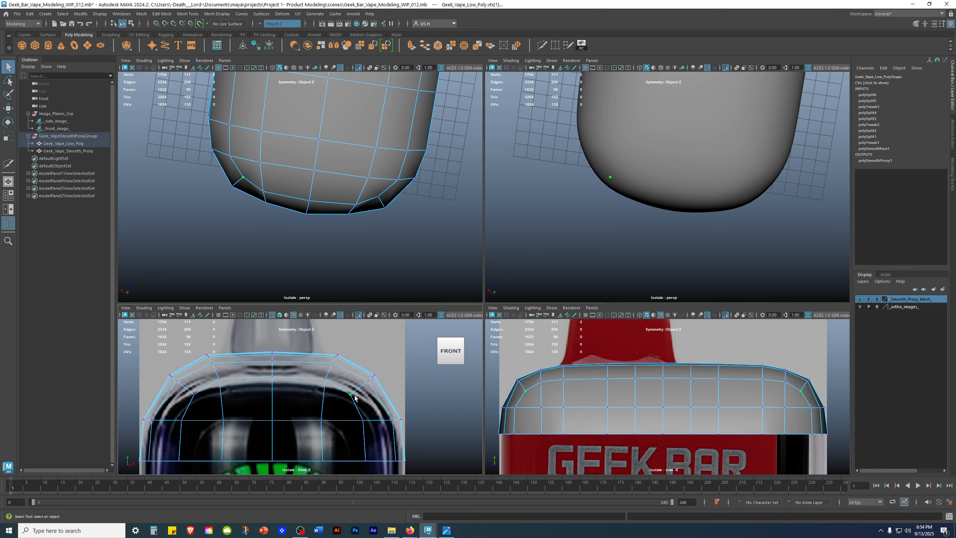
key("space")
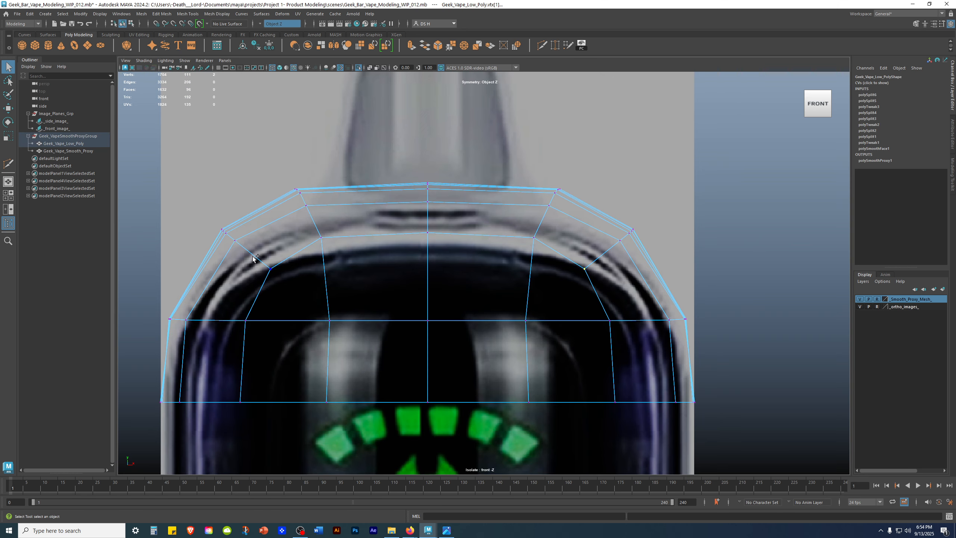
key("t")
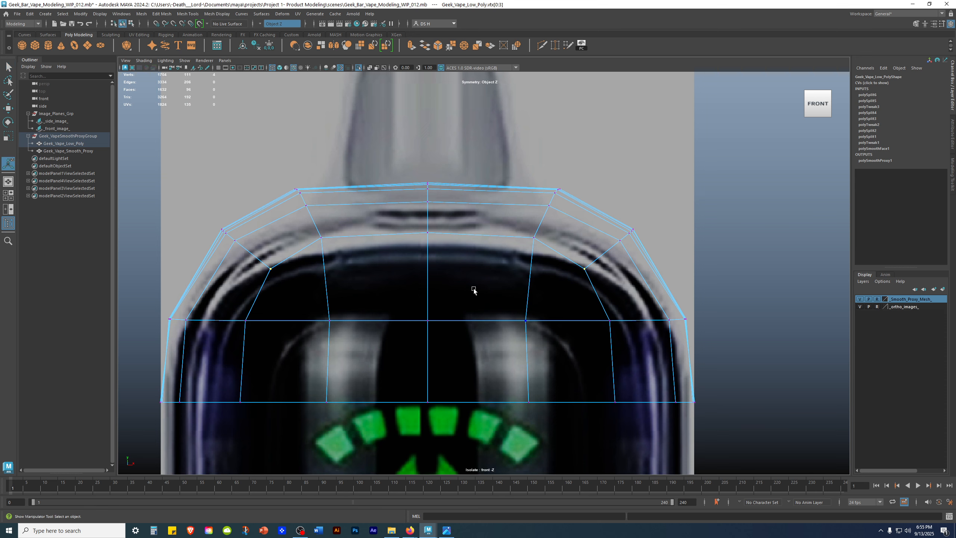
key("5")
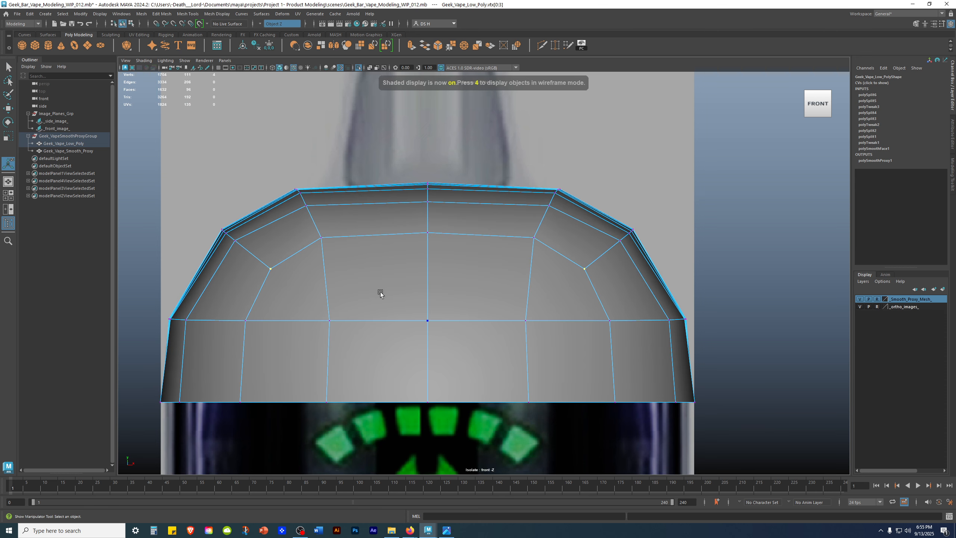
key("w")
key("r")
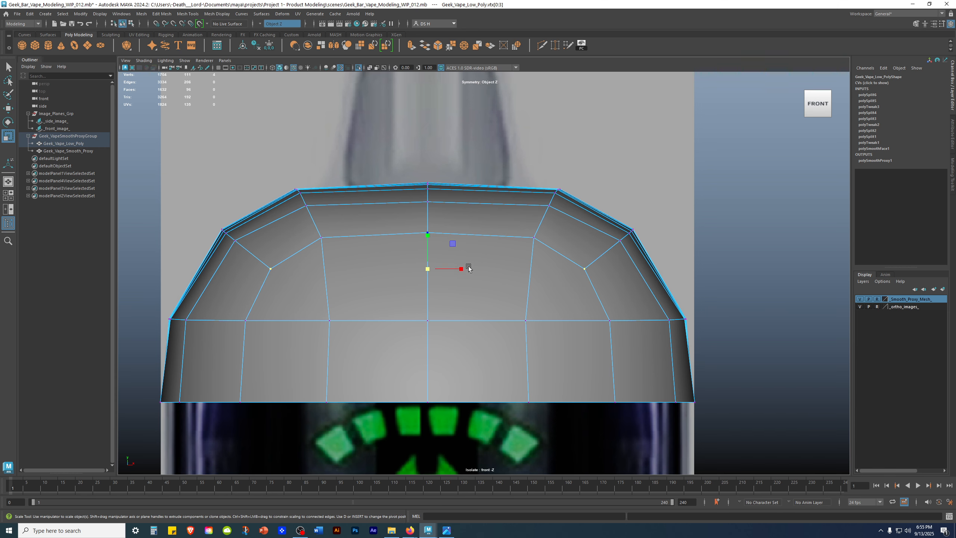
scroll(458, 261, "up", 1)
middle_click_drag(478, 285, 518, 262, "alt")
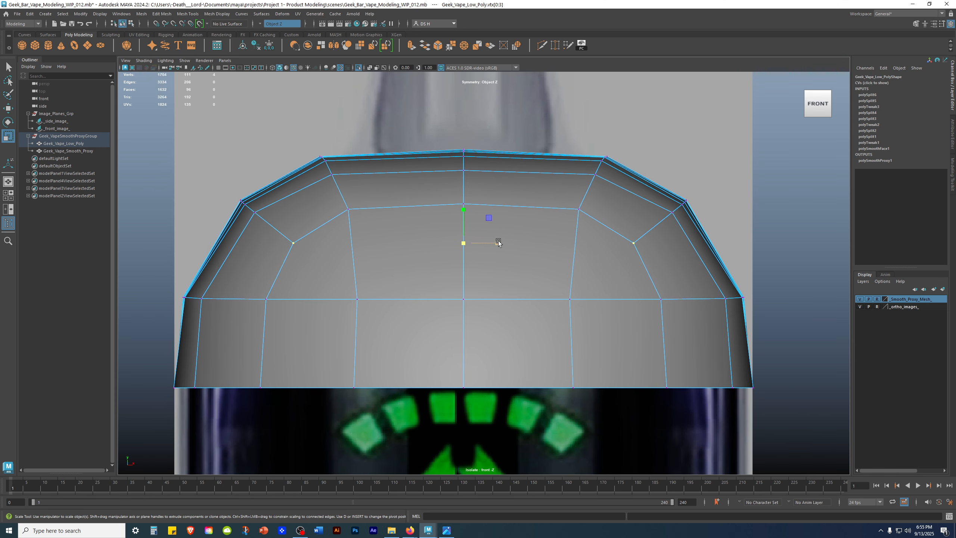
left_click_drag(497, 243, 500, 244)
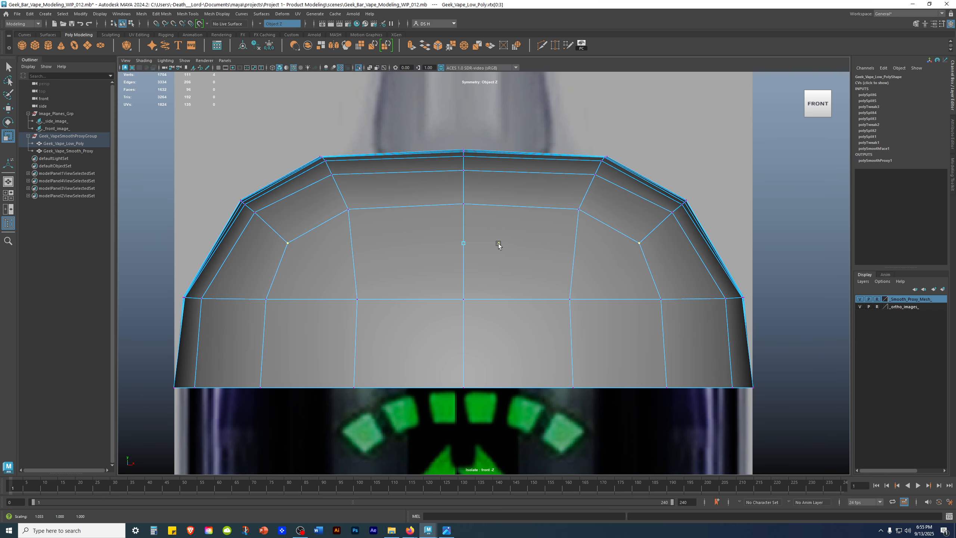
right_click_drag(545, 253, 831, 310, "alt")
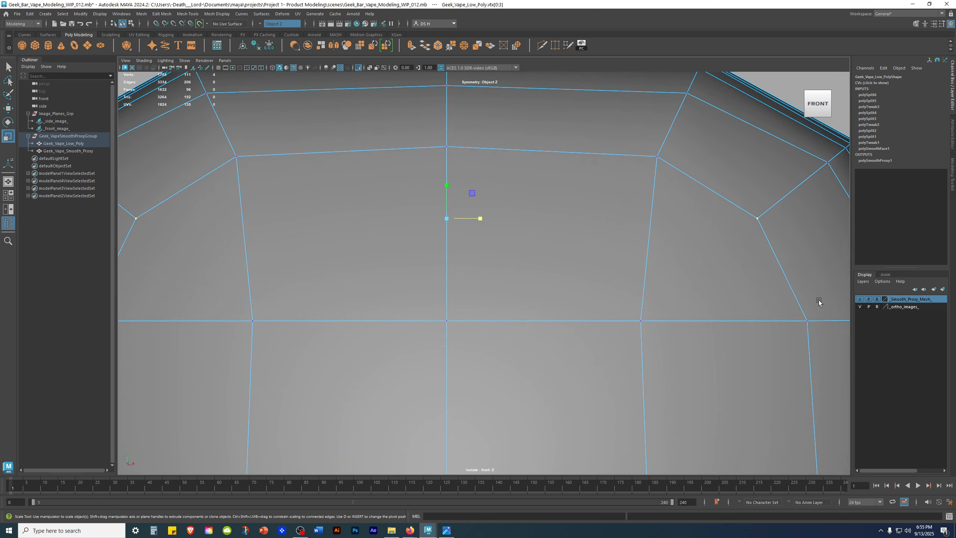
middle_click_drag(759, 260, 545, 312, "alt")
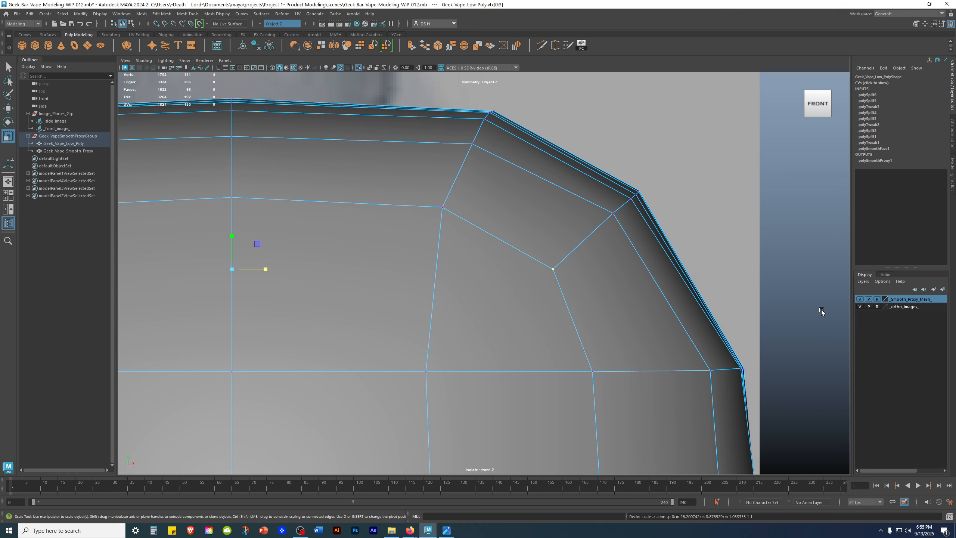
Scale the same corner vertex pair slightly farther apart along X, checking the smoothed curvature from above and around
key("space")
left_click_drag(751, 236, 797, 236, "alt")
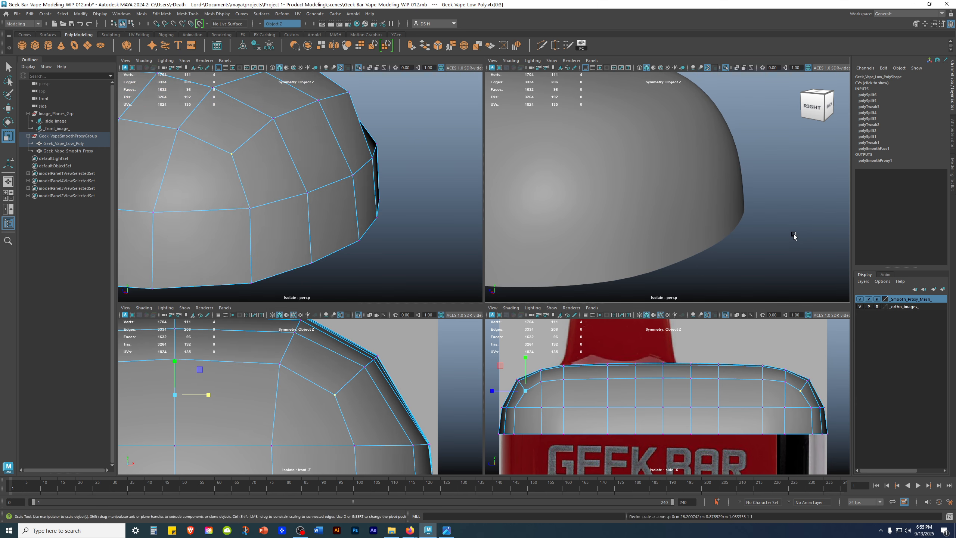
right_click_drag(397, 278, 247, 261, "alt")
left_click_drag(247, 260, 255, 316, "alt")
key("ctrl+z")
left_click_drag(284, 275, 294, 250, "alt")
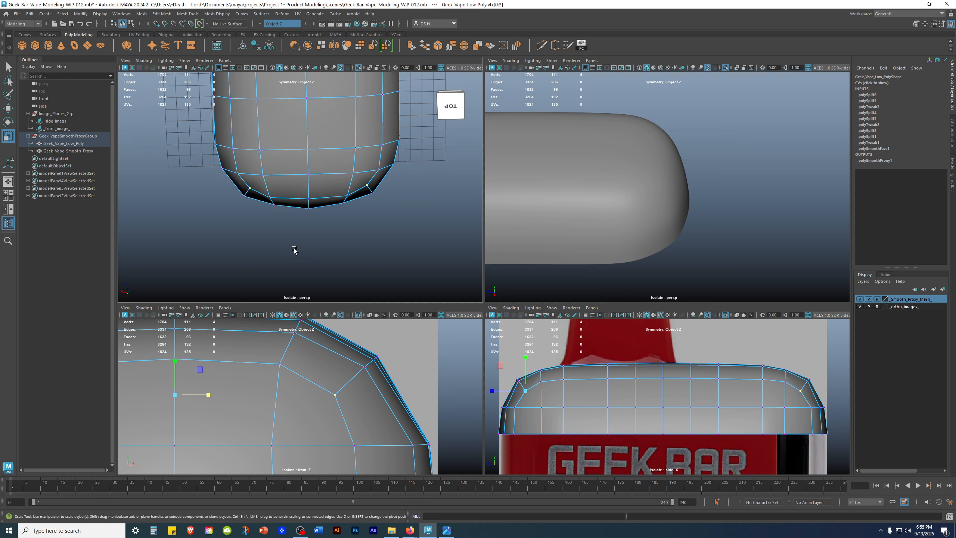
right_click_drag(290, 247, 332, 313, "alt")
middle_click_drag(233, 372, 280, 377, "alt")
middle_click_drag(337, 391, 353, 380, "alt")
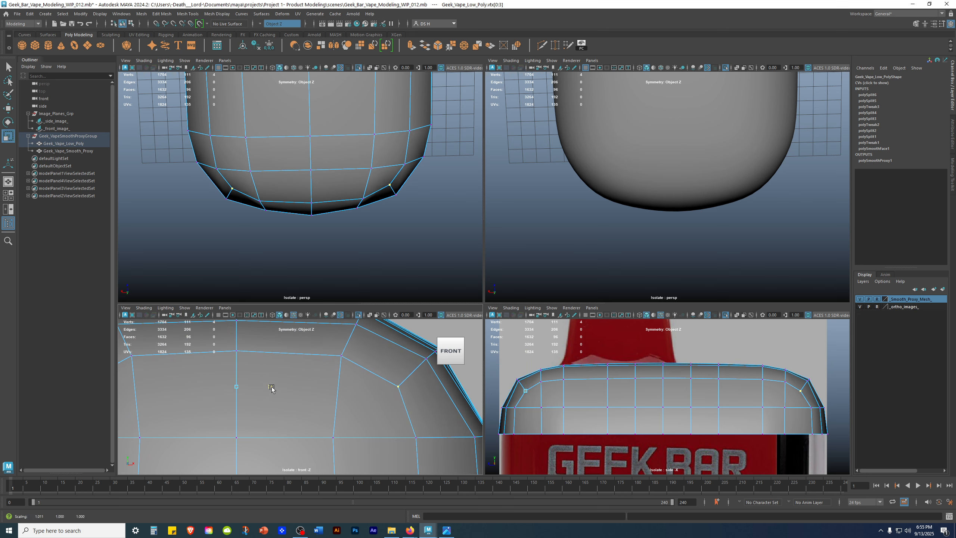
left_click_drag(566, 256, 560, 189, "alt")
key("ctrl+z")
left_click_drag(561, 244, 736, 244, "alt")
left_click_drag(392, 229, 333, 250, "alt")
Move the corner vertices of the rounded ends slightly along Z while checking the body's outline from above
key("w")
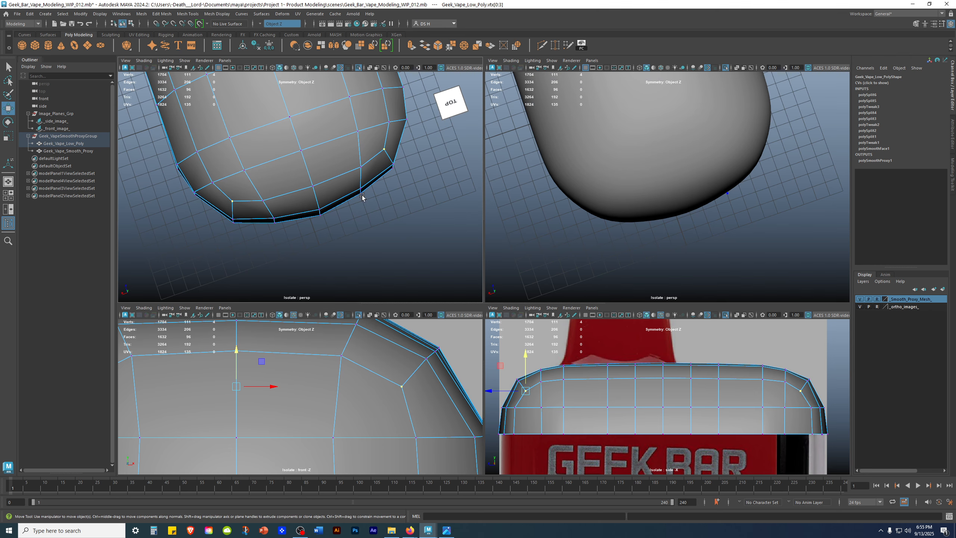
right_click_drag(357, 198, 235, 203, "alt")
left_click_drag(158, 203, 259, 206, "alt")
middle_click_drag(173, 206, 302, 212, "alt")
right_click_drag(297, 212, 333, 212, "alt")
middle_click_drag(329, 215, 262, 221, "alt")
left_click_drag(242, 205, 241, 206)
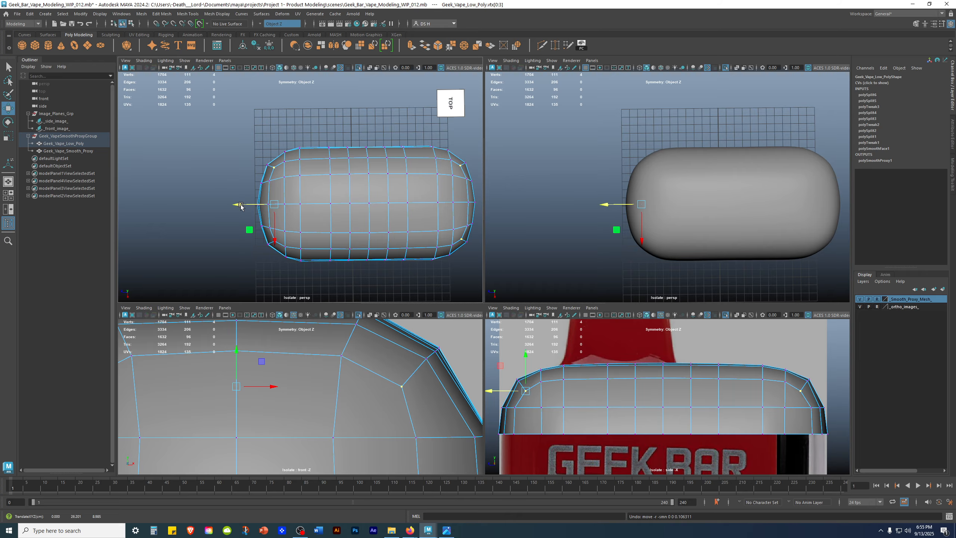
key("space")
middle_click_drag(589, 210, 427, 154, "alt")
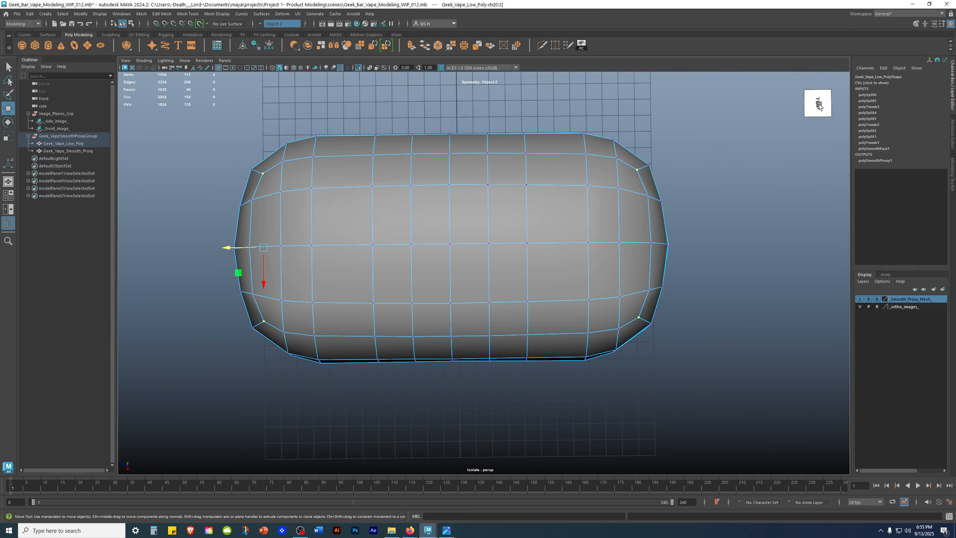
left_click_drag(323, 250, 275, 101, "alt")
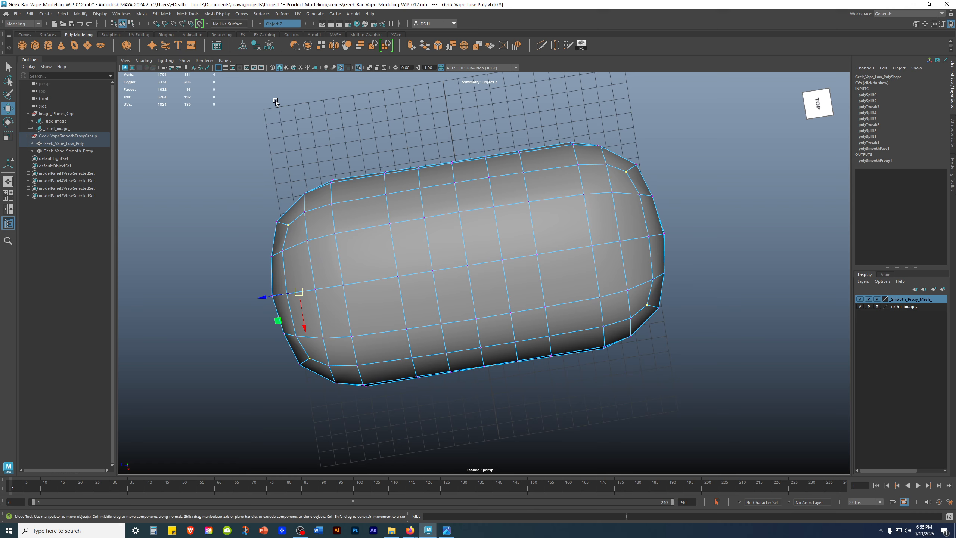
left_click_drag(385, 176, 238, 302, "alt")
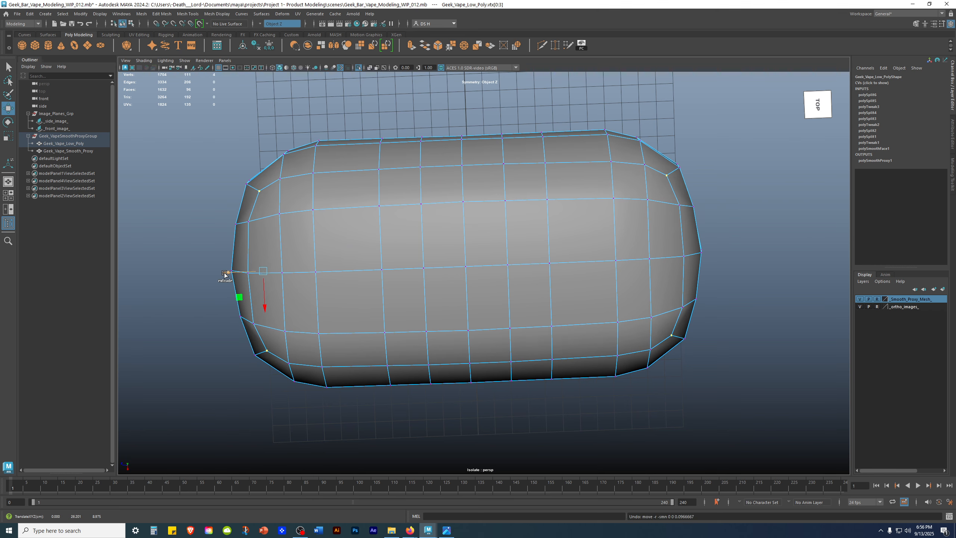
Raise the corner vertices of the rounded ends slightly along Y
left_click_drag(392, 319, 434, 236, "alt")
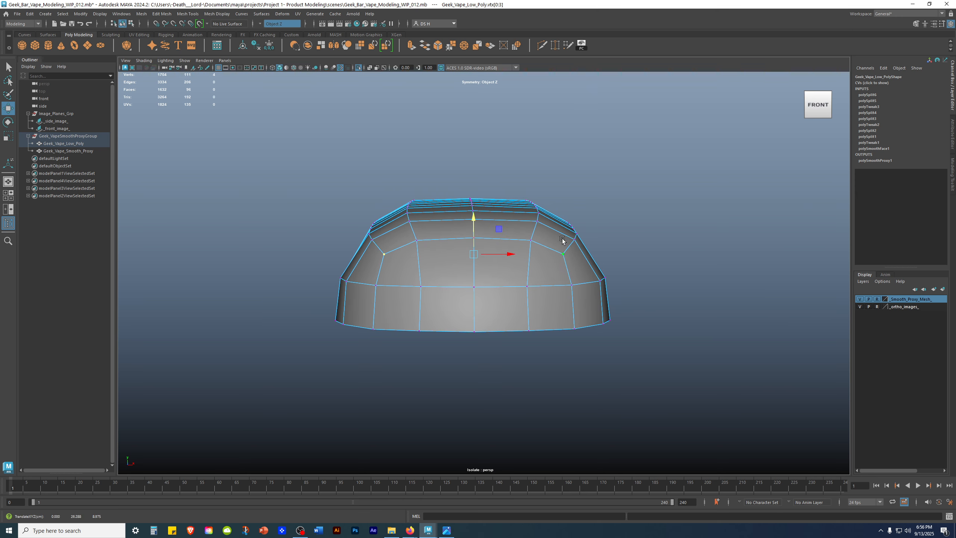
left_click_drag(579, 258, 695, 273, "alt")
key("ctrl+z")
key("ctrl+y")
Examine the smoothed body from above with its wireframe overlaid, and reframe the selected vertices in the front view
key("space")
left_click_drag(719, 234, 779, 277, "alt")
key("space")
left_click_drag(480, 300, 374, 374, "alt")
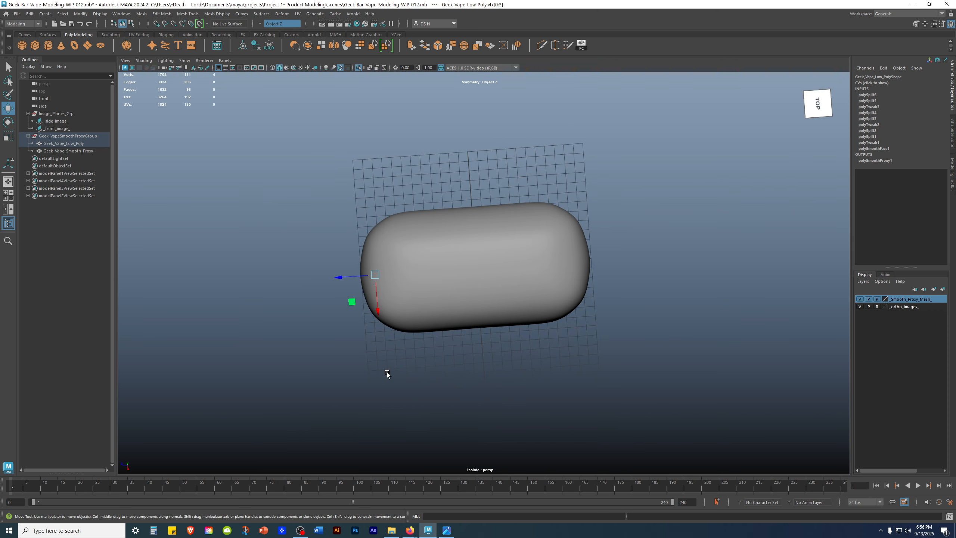
left_click_drag(445, 222, 438, 276, "alt")
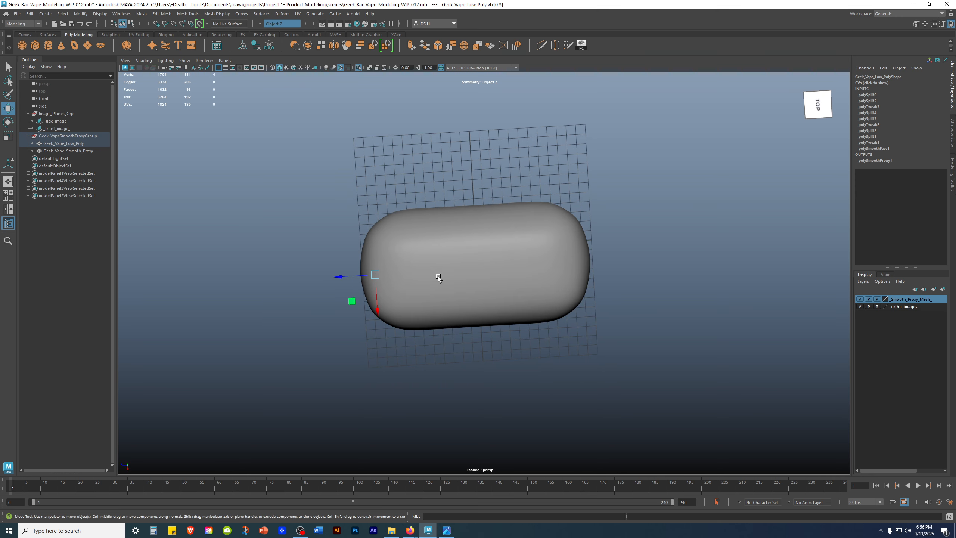
middle_click_drag(437, 277, 586, 281, "alt")
right_click_drag(586, 281, 832, 336, "alt")
middle_click_drag(687, 270, 687, 272, "alt")
key("alt+5")
right_click_drag(696, 295, 671, 285, "alt")
middle_click_drag(574, 270, 455, 259, "alt")
key("space")
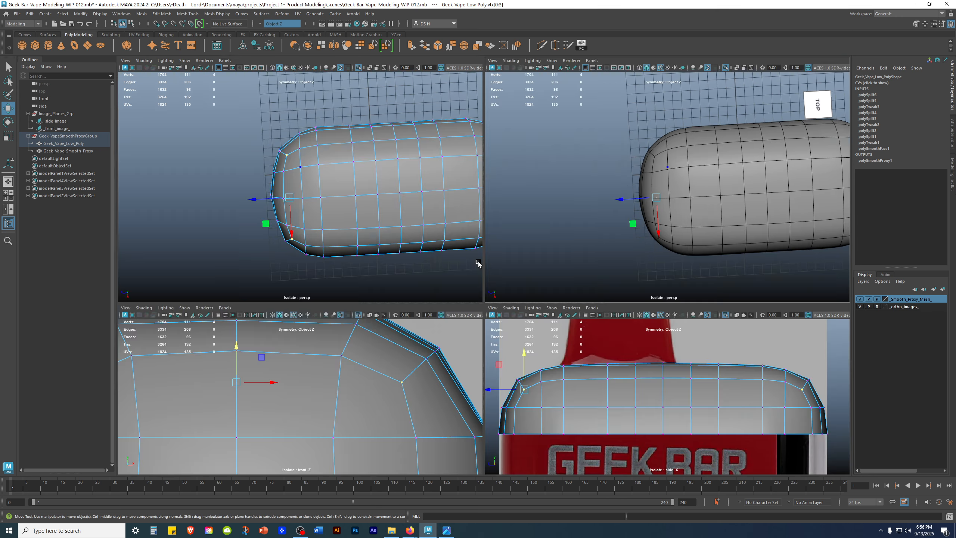
key("f")
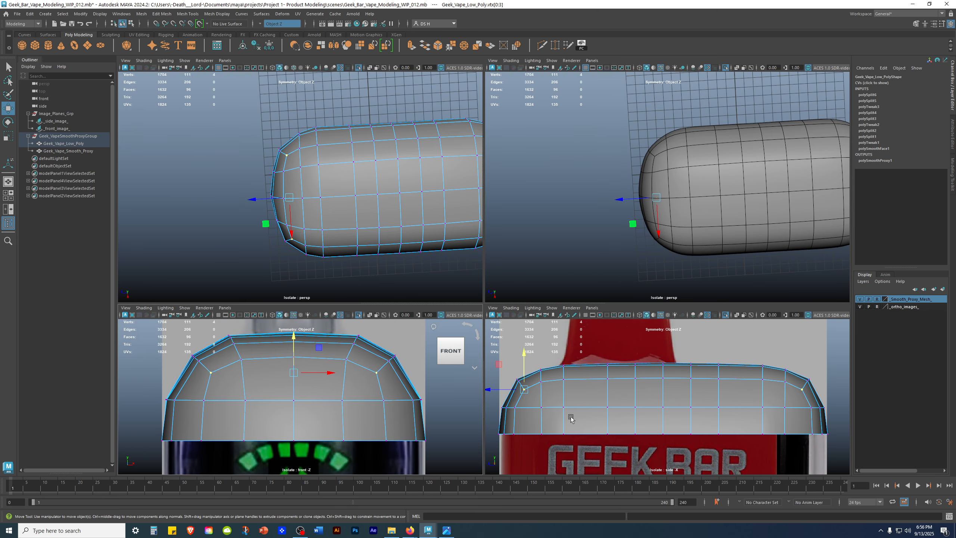
Inspect the body with smooth preview on and the rounded end without wireframe, then restore the unsmoothed low-poly display
key("space")
left_click_drag(391, 250, 441, 315, "alt")
left_click(617, 345)
left_click_drag(614, 363, 553, 279, "alt")
key("space")
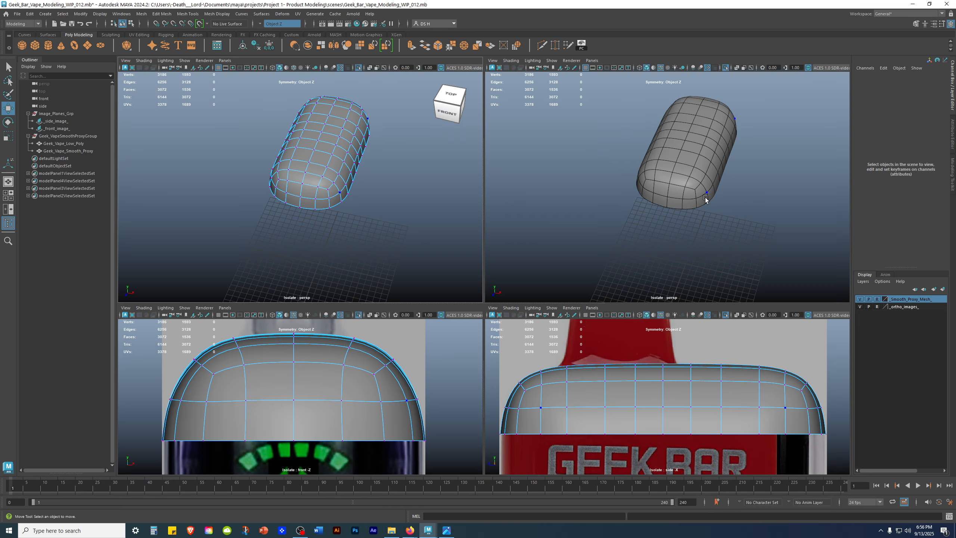
left_click_drag(689, 196, 708, 237, "alt")
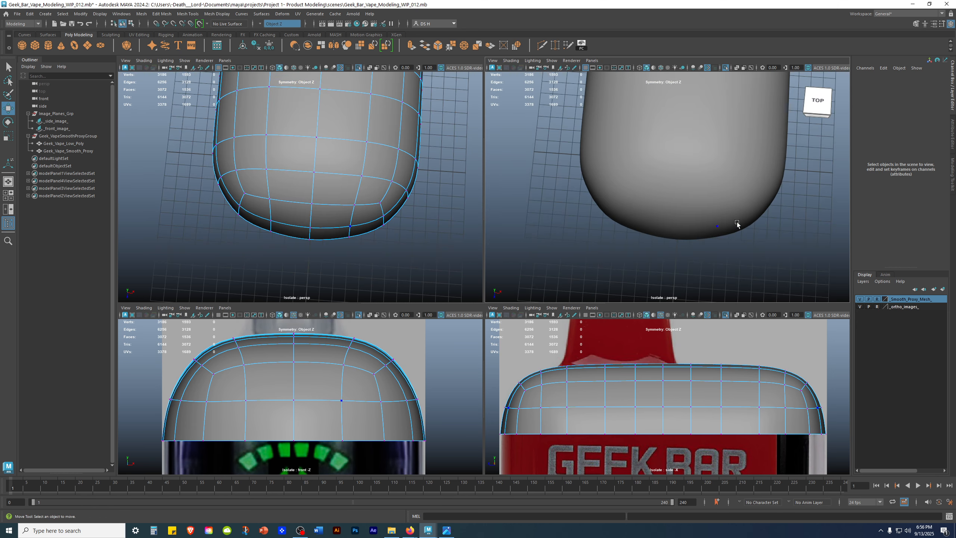
key("1")
Select the lower vertices flanking the centre line on the rounded ends, and expand the two perspective views to full height
left_click_drag(230, 209, 247, 142, "alt")
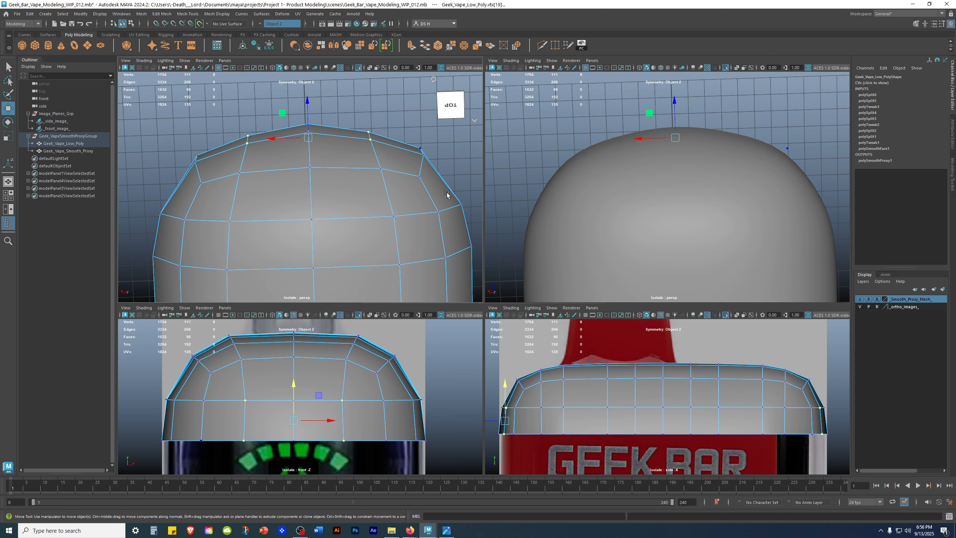
right_click_drag(452, 192, 281, 211, "alt")
middle_click_drag(281, 211, 283, 177, "alt")
left_click_drag(283, 177, 313, 251, "alt")
right_click_drag(312, 251, 435, 246, "alt")
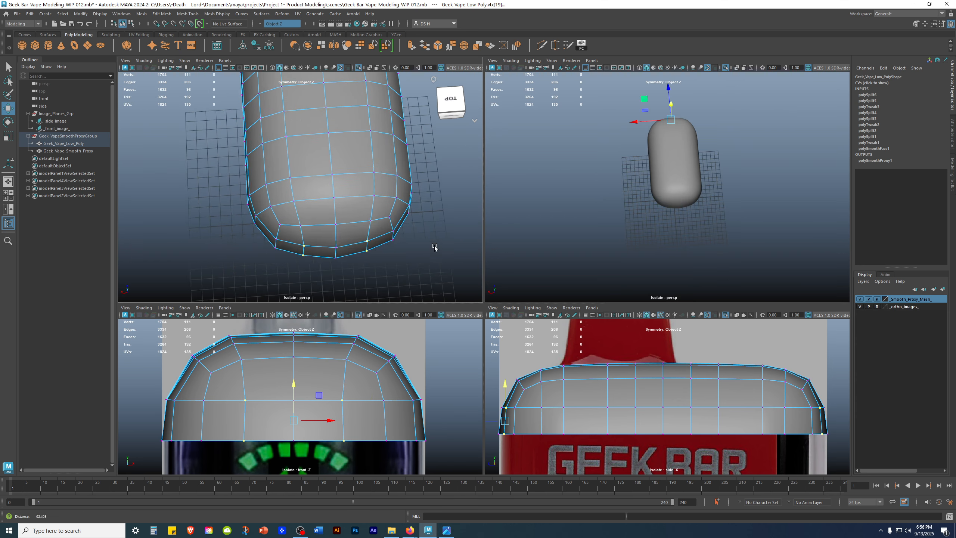
left_click_drag(363, 260, 485, 217, "alt")
middle_click_drag(170, 245, 282, 188, "alt")
left_click_drag(282, 188, 279, 199, "alt")
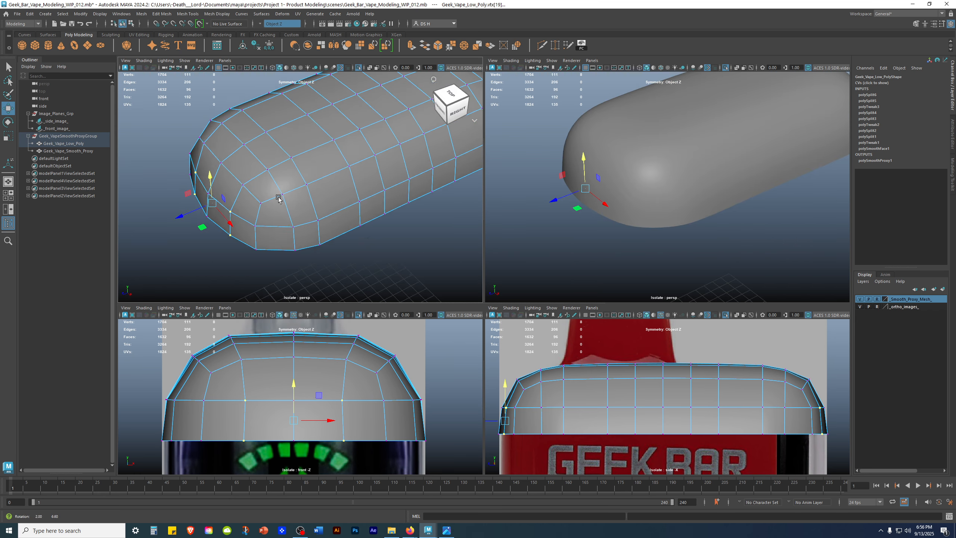
key("space")
key("space")
left_click_drag(445, 303, 448, 534)
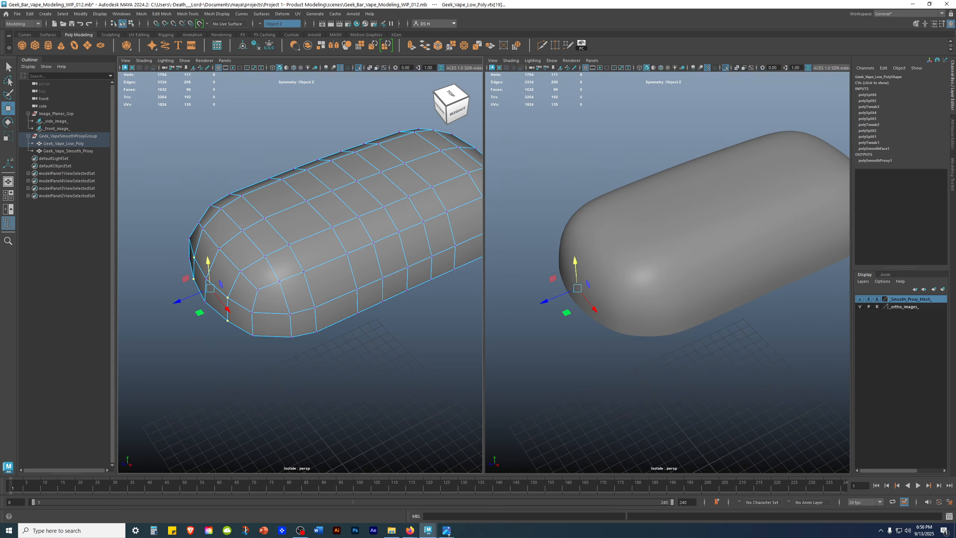
Move the lower vertices flanking the centre line of the rounded ends slightly along Z
left_click_drag(351, 248, 371, 399, "alt")
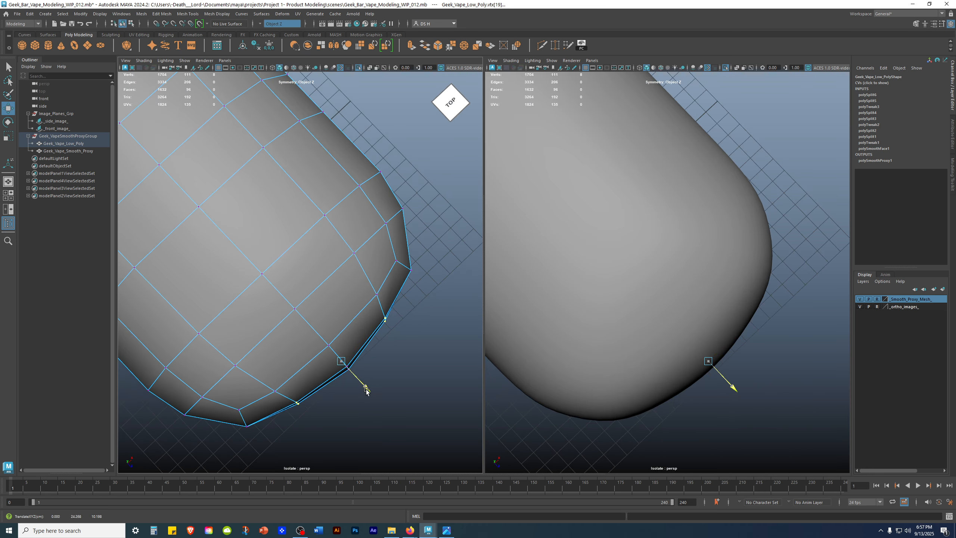
left_click_drag(370, 394, 352, 337, "alt")
left_click_drag(644, 370, 764, 438, "alt")
key("ctrl+z")
key("ctrl+y")
Compare the smoothed end's outline from several angles with and without the last vertex move, keeping the move
scroll(188, 369, "down", 5)
left_click_drag(181, 382, 161, 406, "alt")
left_click(358, 394)
left_click_drag(653, 377, 759, 349, "alt")
key("ctrl+z")
left_click_drag(546, 356, 704, 252, "alt")
right_click_drag(704, 251, 732, 247, "alt")
middle_click_drag(732, 247, 736, 301, "alt")
key("ctrl+z")
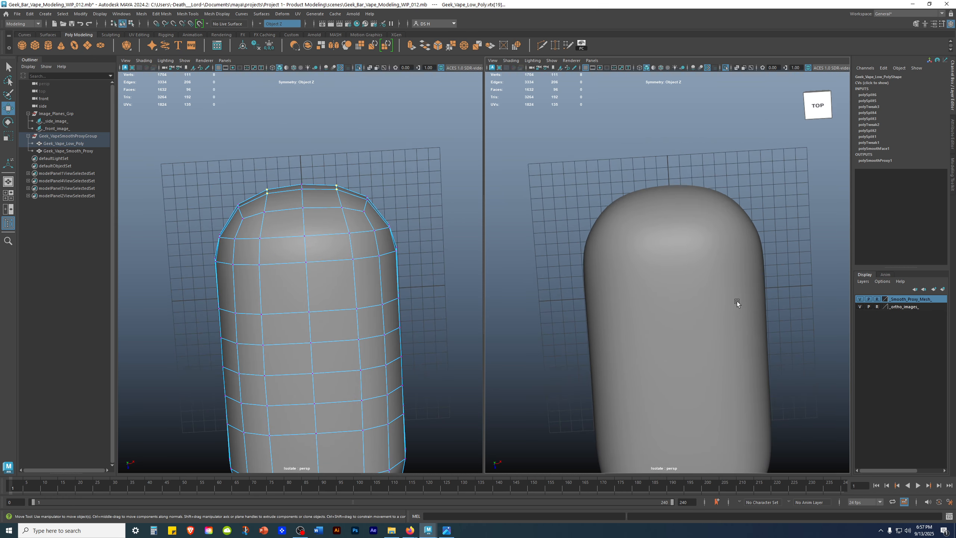
key("ctrl+y")
In the front wireframe view, scale the two lower vertices flanking the centre line slightly apart along X, and deselect them
left_click_drag(503, 294, 375, 306, "alt")
left_click(370, 304)
right_click_drag(370, 304, 394, 253, "alt")
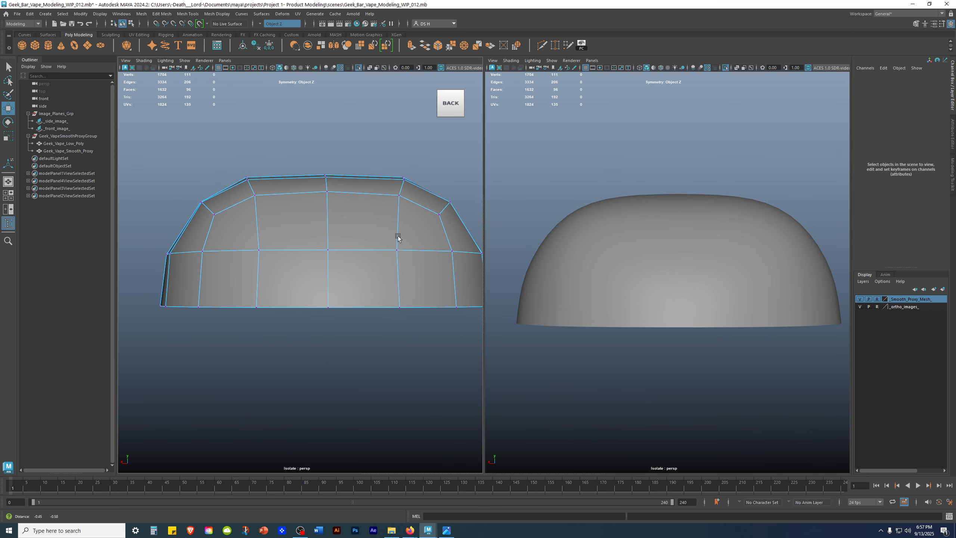
left_click(398, 254)
key("space")
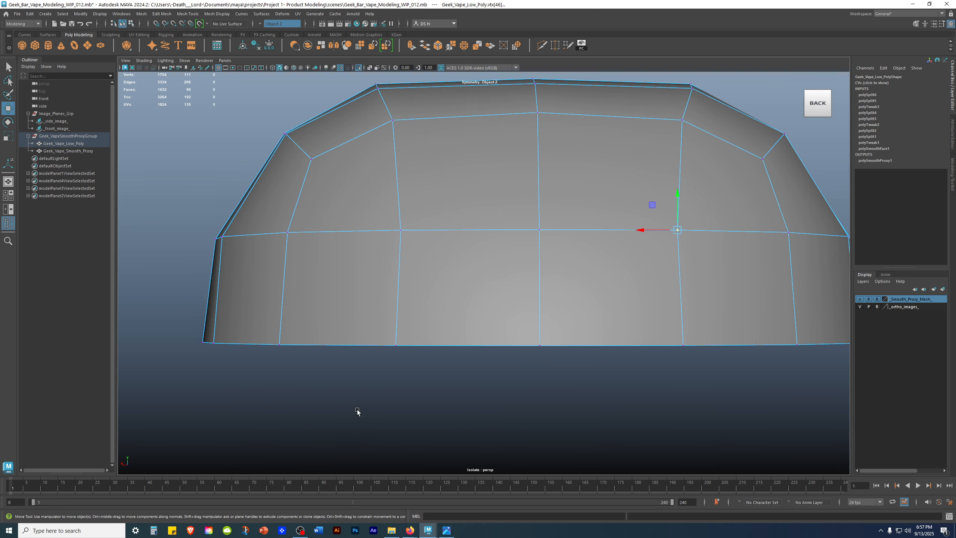
key("space")
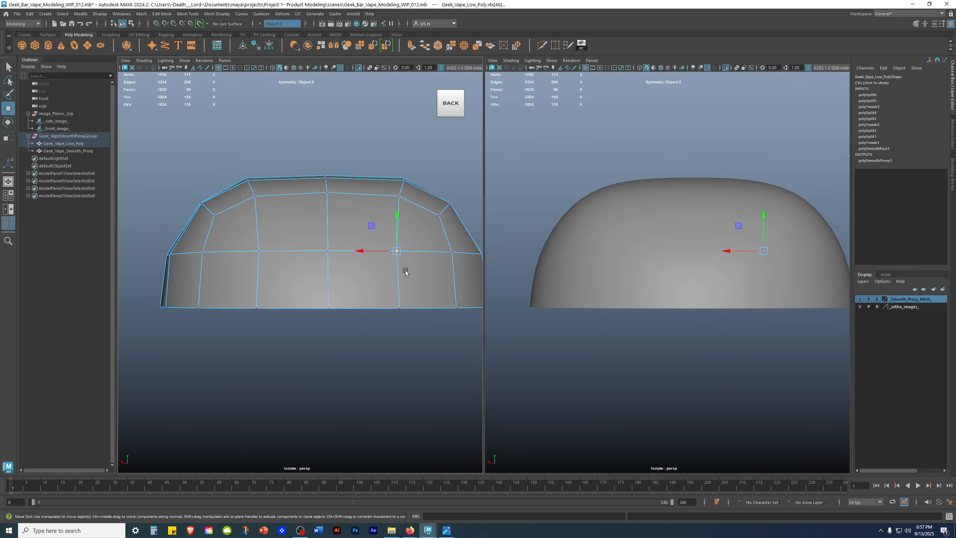
left_click_drag(395, 473, 378, 230)
key("space")
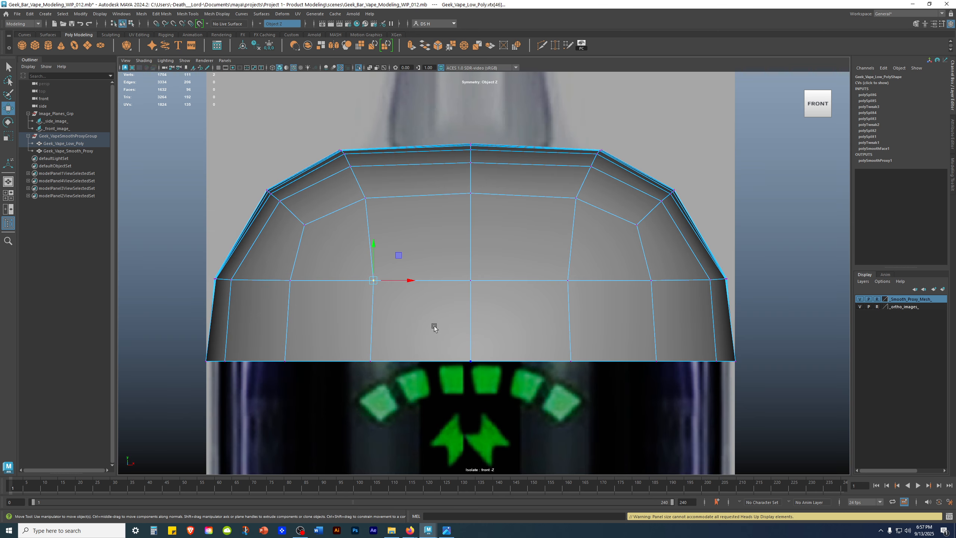
key("4")
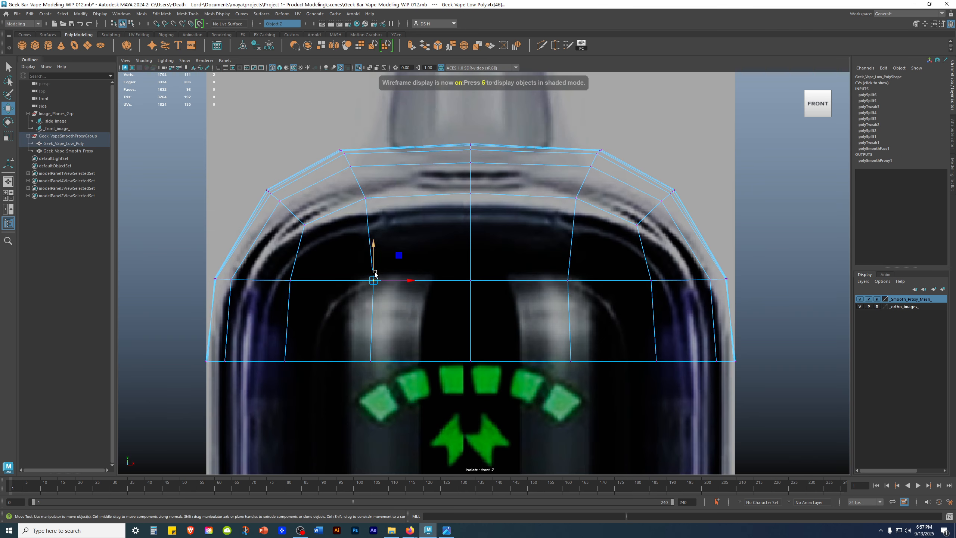
left_click_drag(600, 325, 601, 325, "shift")
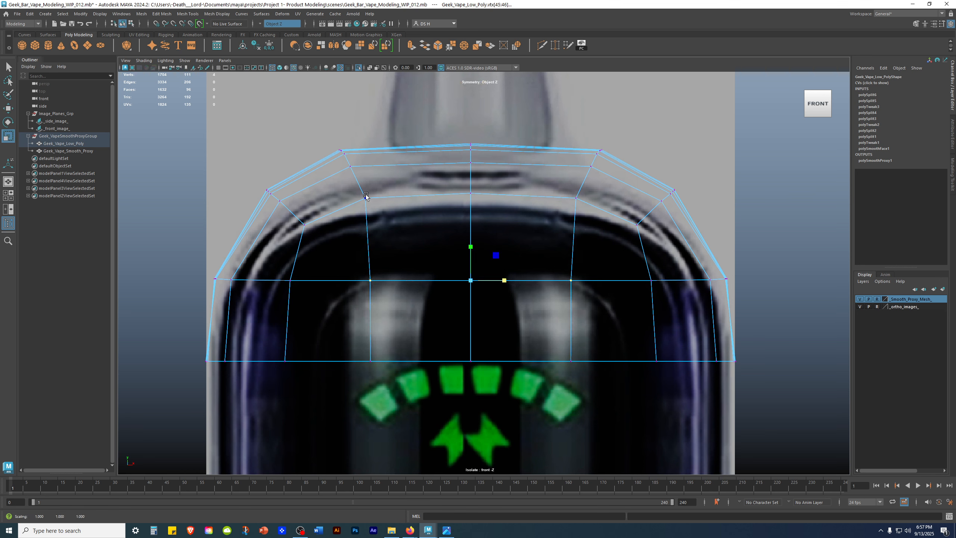
left_click(522, 394)
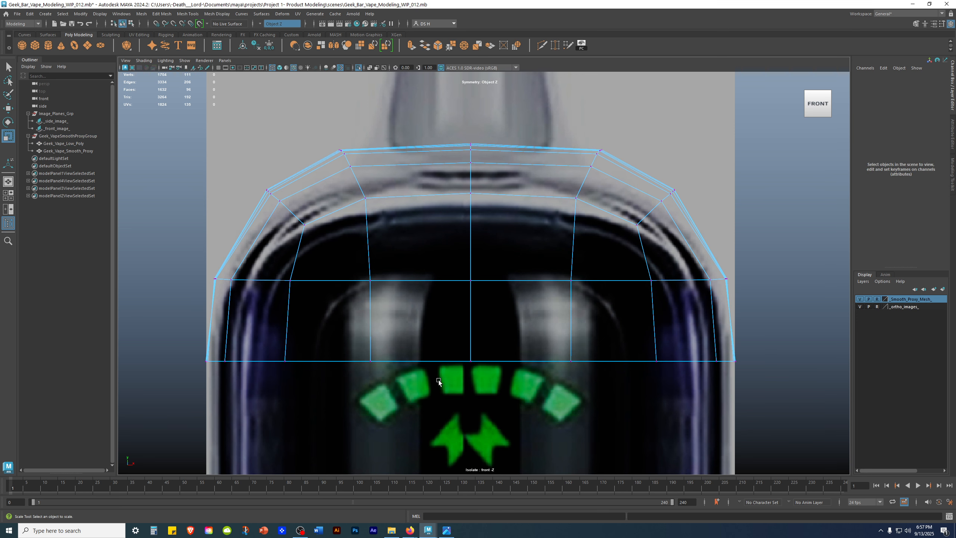
Turn on smooth preview and scale the vertices at both rounded upper corners slightly outward along X in the front view
key("3")
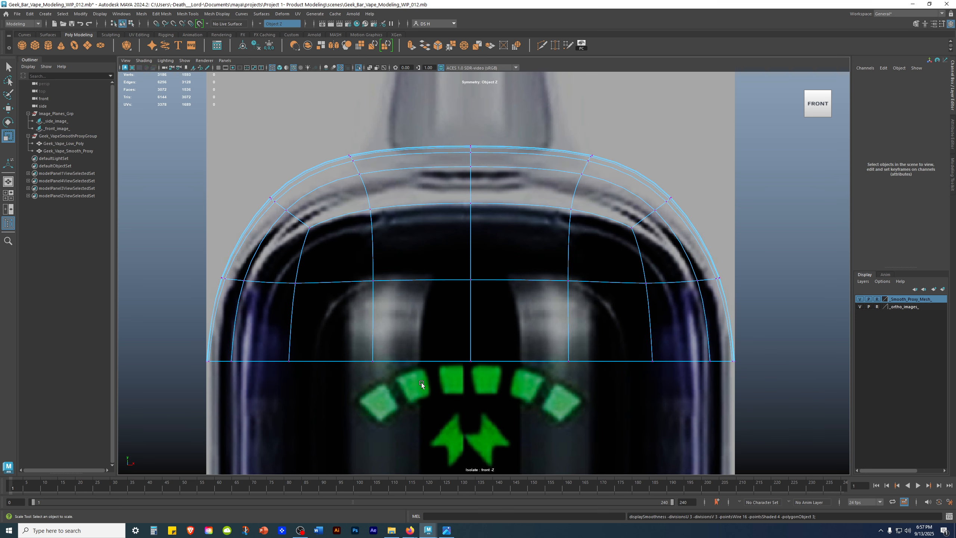
left_click_drag(260, 158, 289, 217)
key("w")
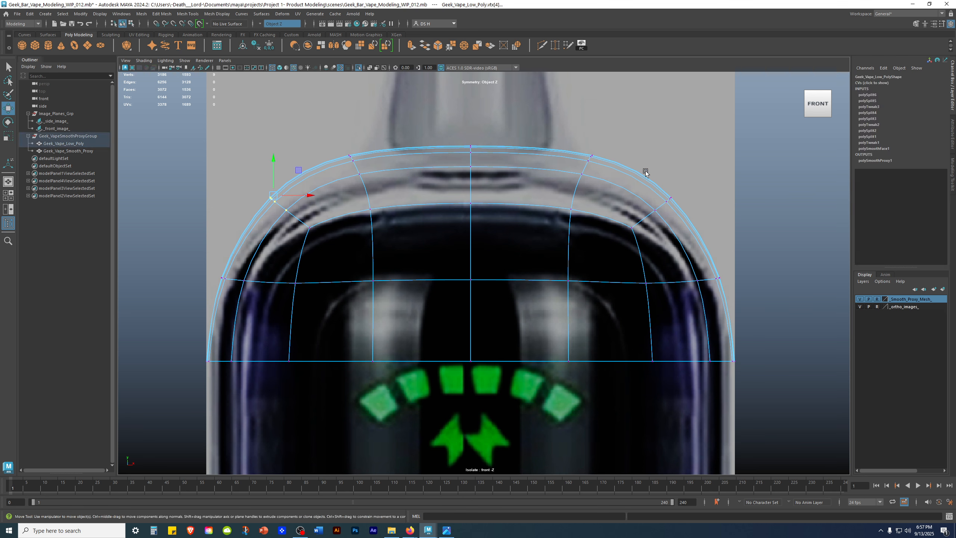
left_click_drag(657, 187, 694, 227, "shift")
key("r")
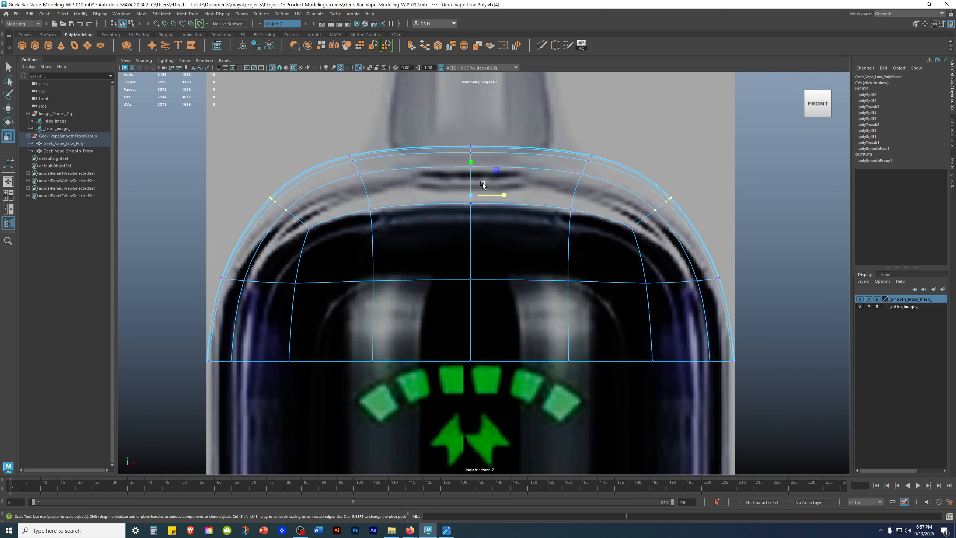
scroll(481, 191, "up", 2)
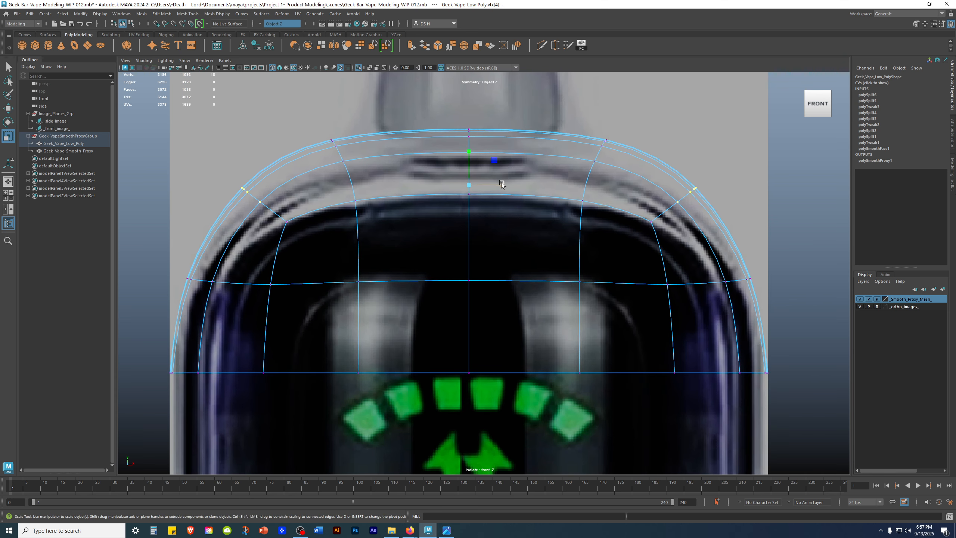
left_click_drag(502, 182, 504, 182)
Compare the smoothed body in perspective with and without the corner widening, from several angles
key("ctrl+z")
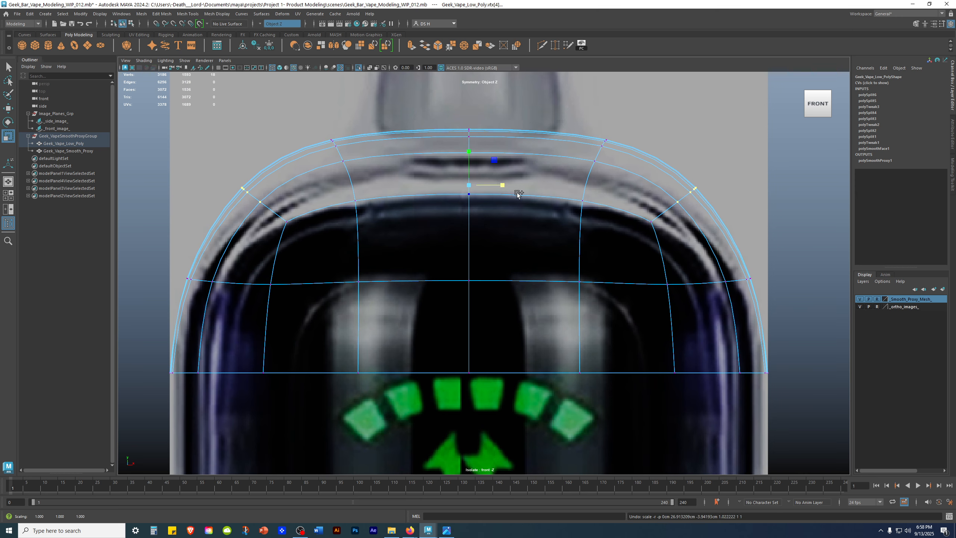
key("space")
key("space")
left_click_drag(731, 147, 778, 352, "alt")
key("q")
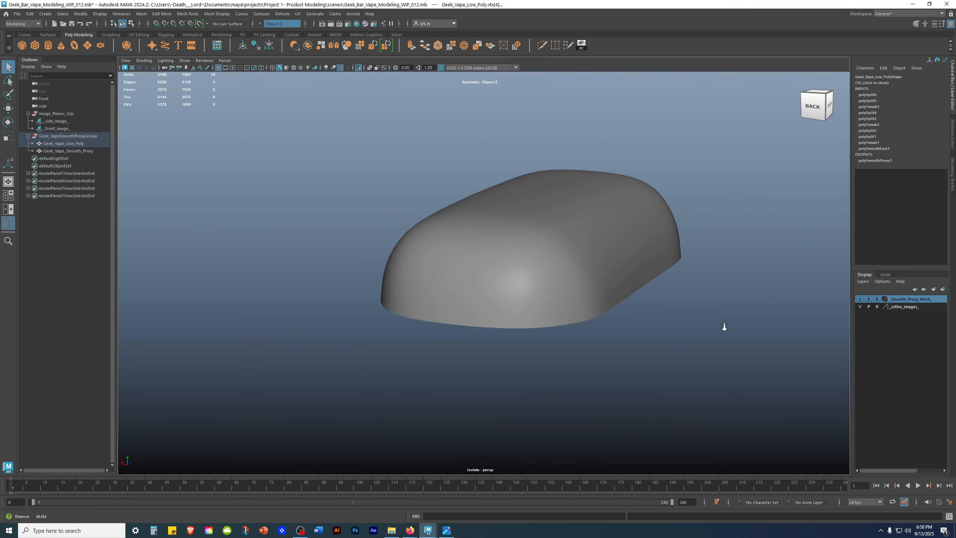
scroll(723, 326, "up", 3)
key("ctrl+z")
left_click_drag(761, 282, 490, 310, "alt")
key("ctrl+z")
key("ctrl+z")
key("ctrl+z")
left_click(627, 316)
Reselect both sets of upper corner vertices in the front view, raise them slightly and scale them a little further apart along X
key("space")
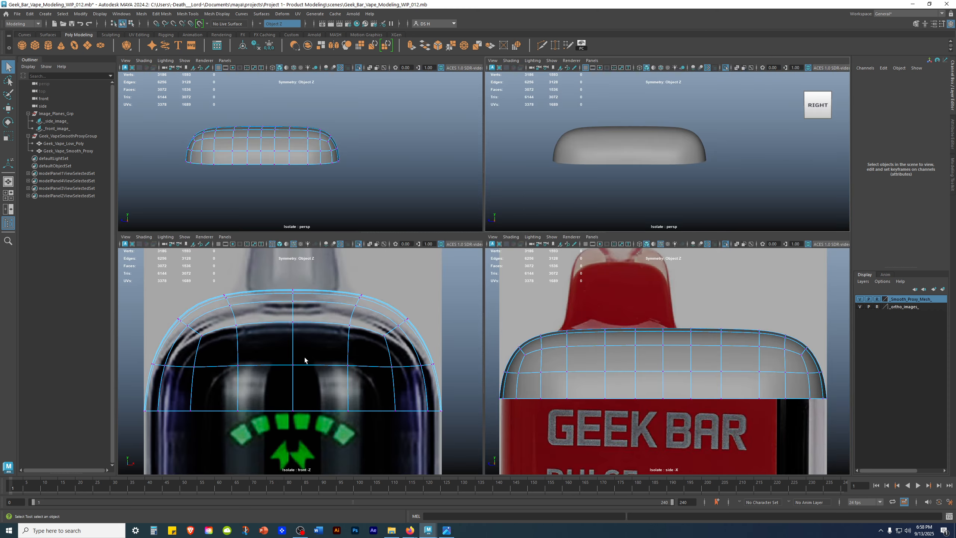
key("space")
left_click_drag(215, 173, 268, 218)
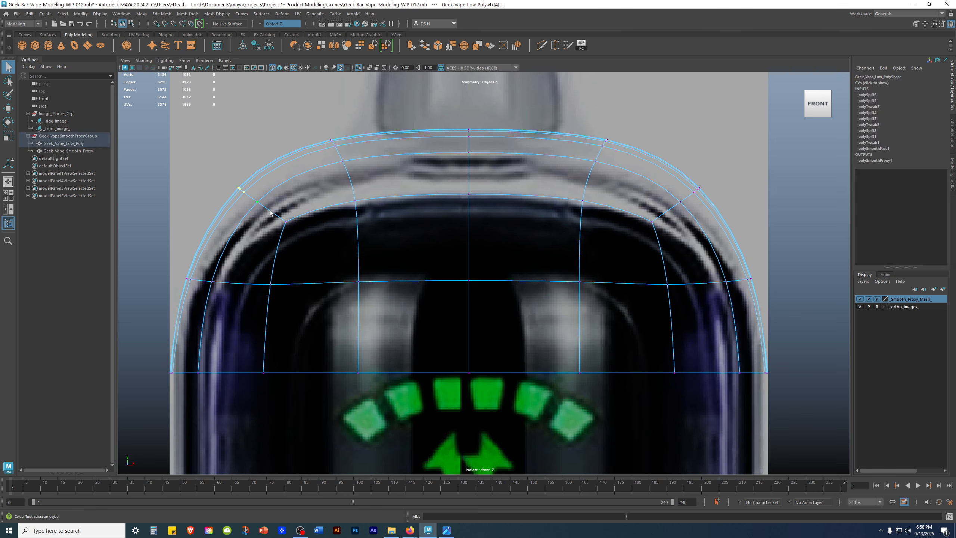
left_click_drag(662, 207, 703, 181, "shift")
key("w")
left_click_drag(473, 155, 471, 152)
key("r")
key("ctrl+z")
left_click_drag(503, 182, 504, 182)
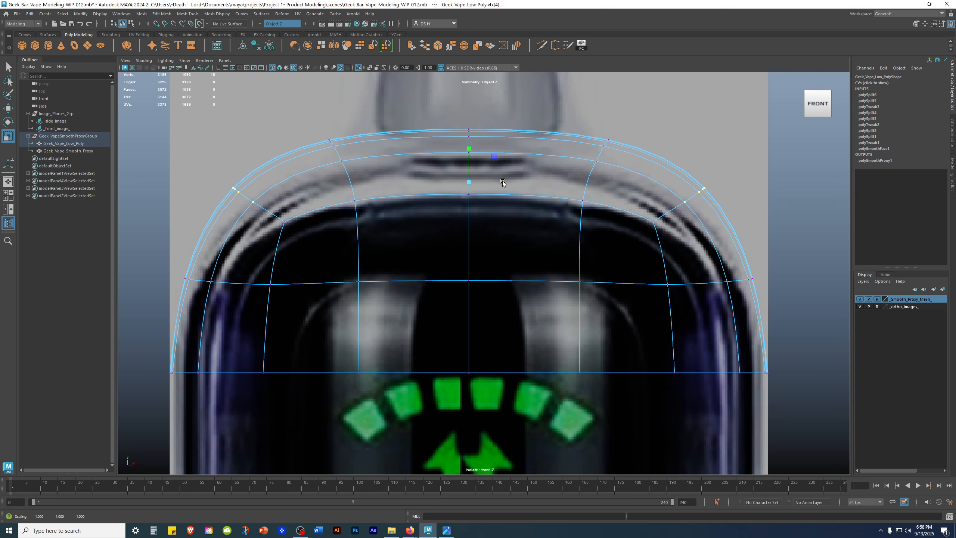
Compare the smoothed corners in perspective before and after the latest corner scaling
key("space")
key("space")
left_click_drag(618, 216, 727, 301, "alt")
key("ctrl+z")
key("shift+z")
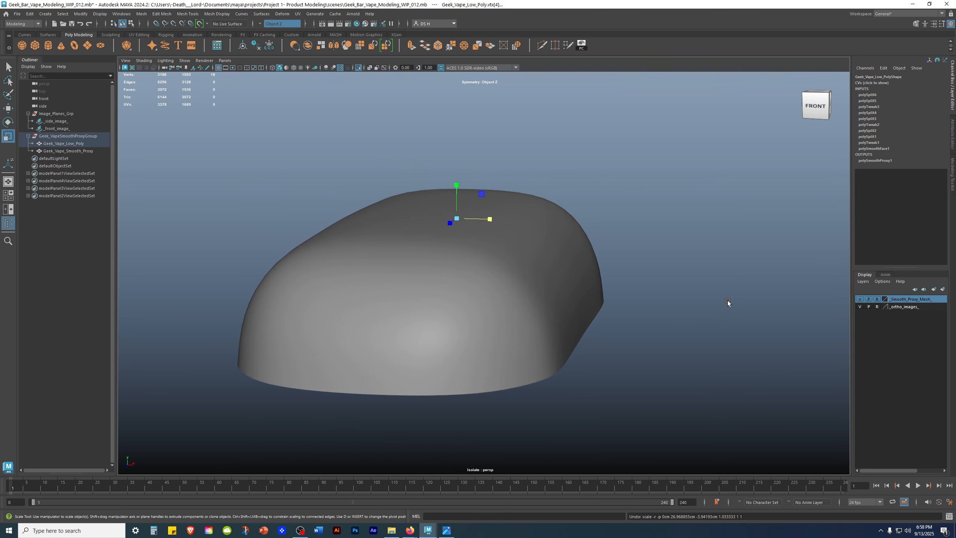
left_click_drag(627, 312, 454, 335, "alt")
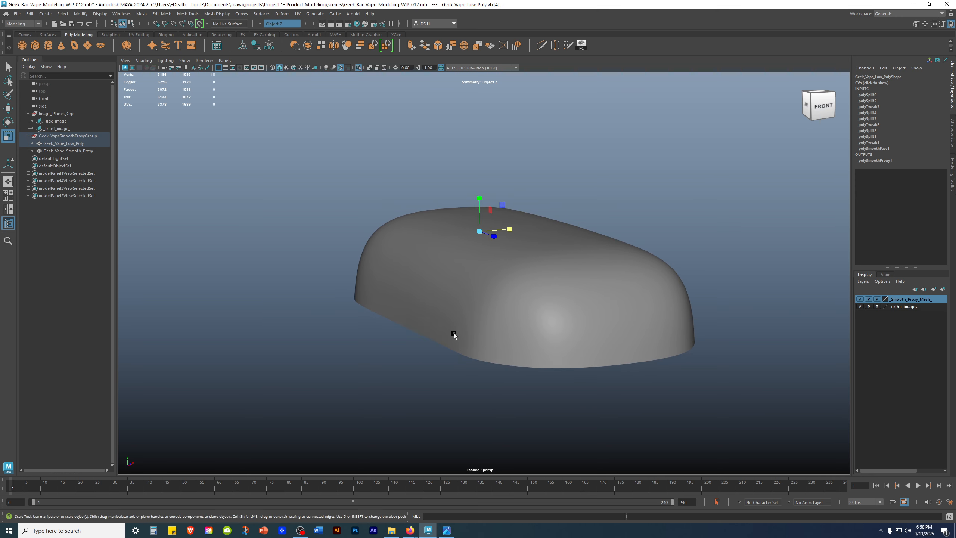
Switch to the Geek Bar reference collage, examine how the body's upper corners curve on the different products, and return to Maya
left_click(444, 533)
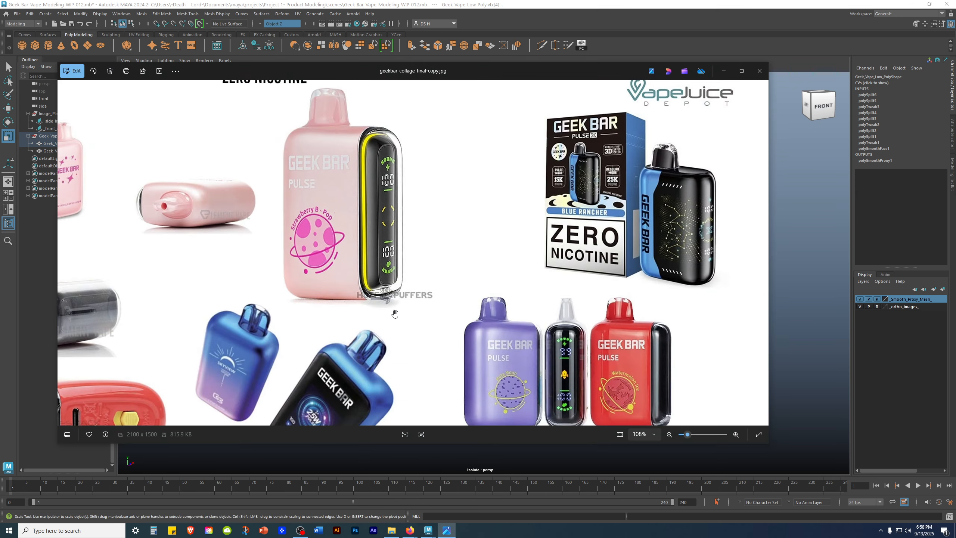
scroll(491, 349, "up", 10)
left_click_drag(538, 264, 125, 256)
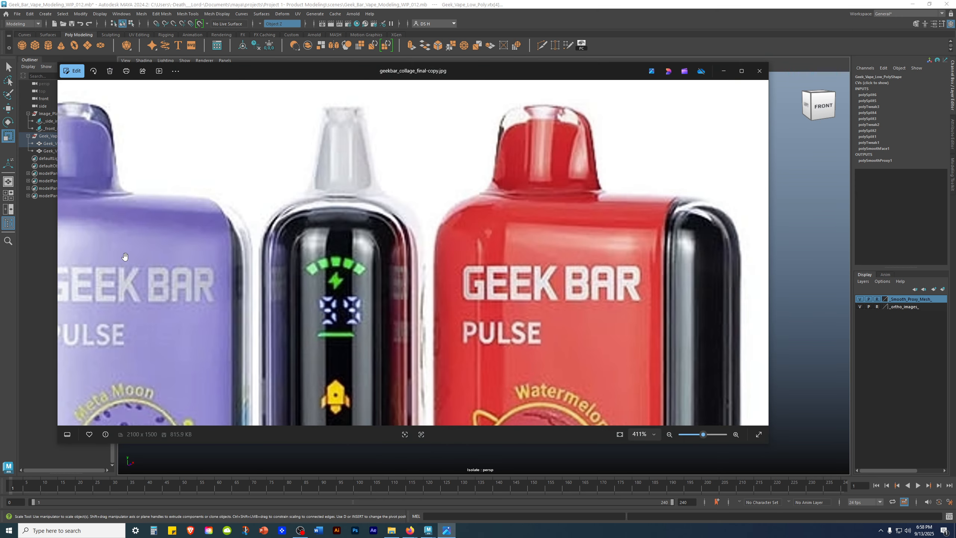
scroll(626, 252, "down", 4)
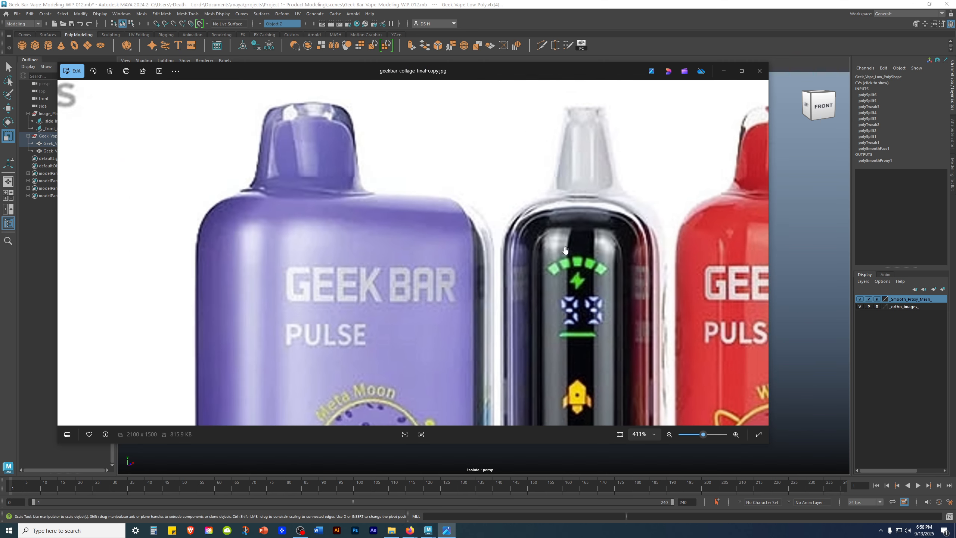
scroll(621, 252, "up", 6)
left_click_drag(621, 251, 362, 250)
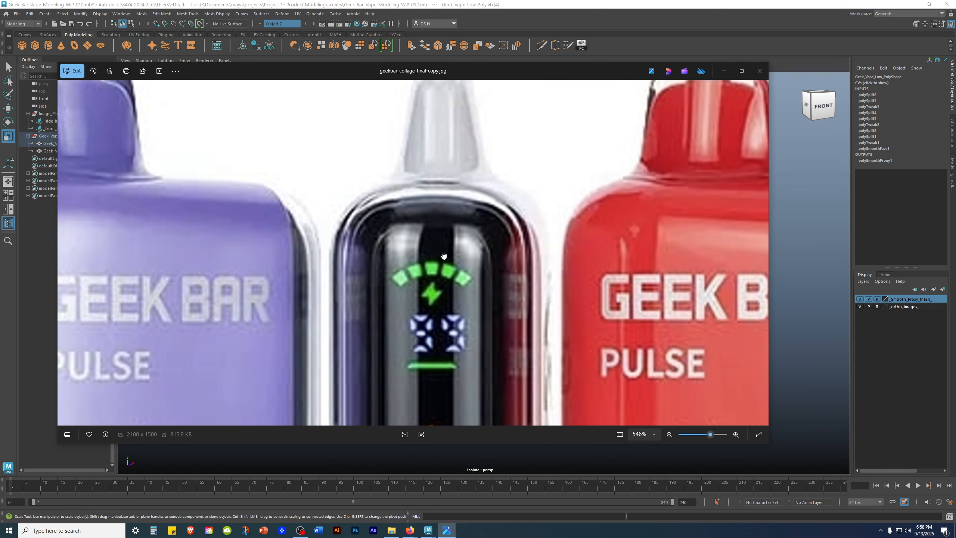
left_click_drag(200, 186, 495, 182)
left_click_drag(260, 252, 286, 248)
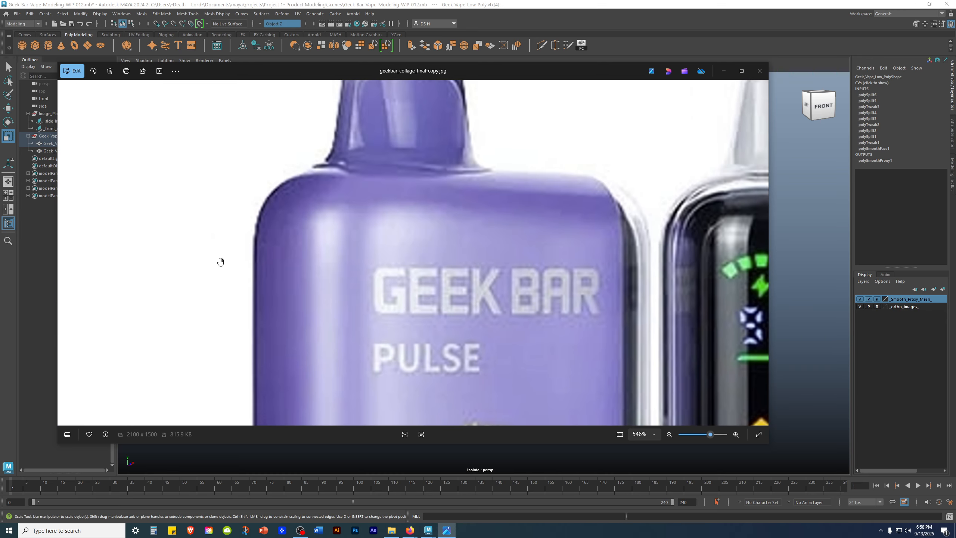
left_click_drag(258, 277, 565, 282)
left_click_drag(345, 288, 489, 206)
left_click_drag(371, 241, 127, 243)
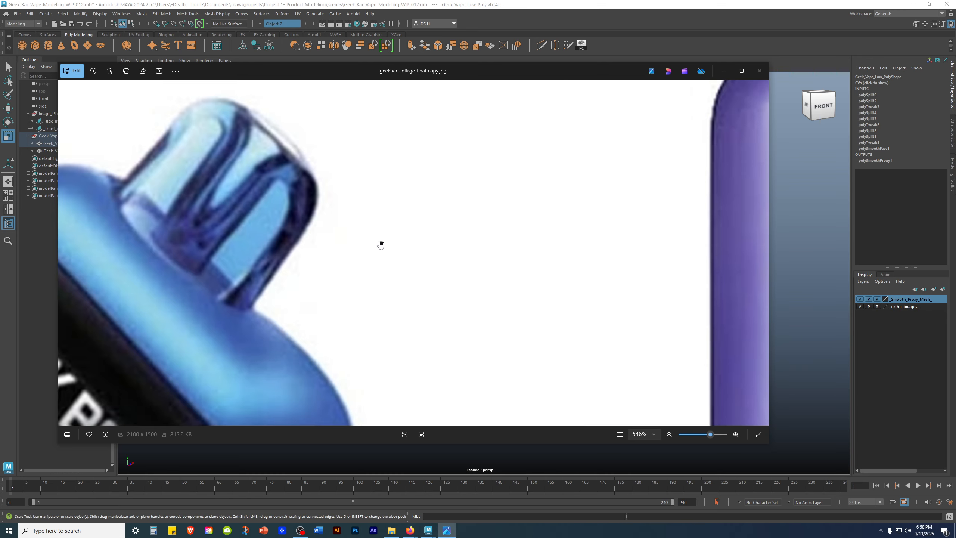
scroll(345, 281, "down", 3)
left_click_drag(282, 221, 558, 411)
left_click_drag(413, 363, 436, 222)
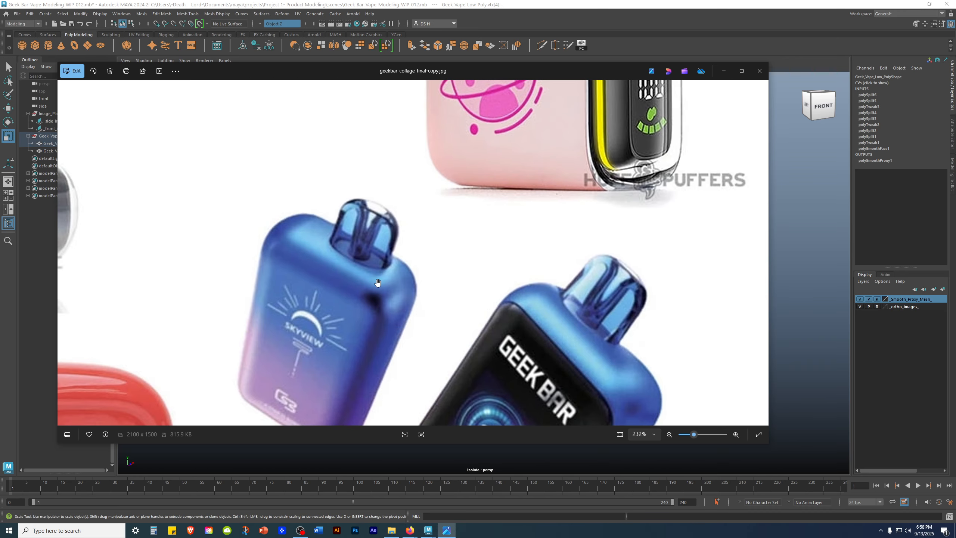
left_click(721, 71)
Recheck the smoothed body's roundness against the reference shape by toggling the corner edit from several angles
left_click_drag(620, 276, 756, 278, "alt")
key("ctrl+z")
left_click_drag(596, 300, 517, 296, "alt")
key("ctrl+z")
key("ctrl+z")
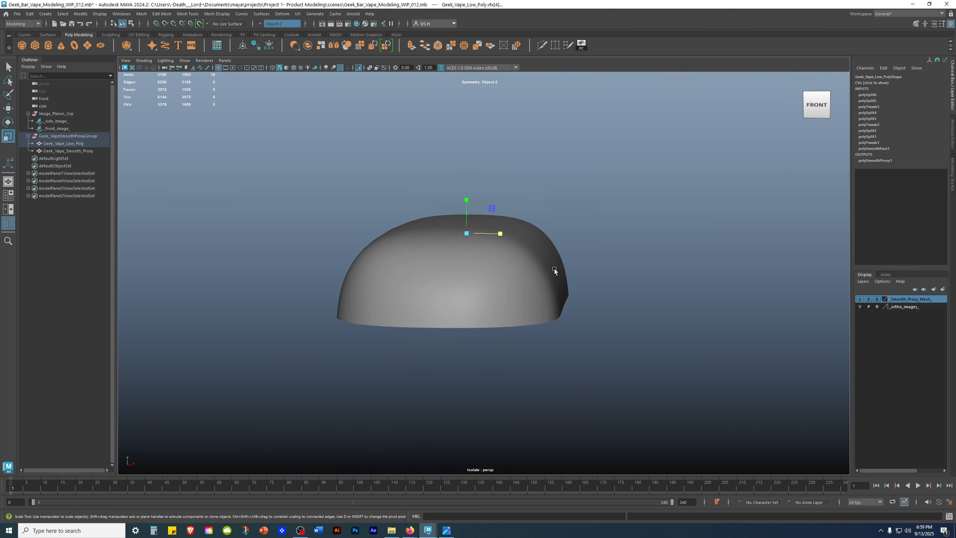
left_click(679, 279)
left_click_drag(570, 225, 594, 252, "alt")
Show the unsmoothed mesh in the side view and select the symmetric vertex columns second out from the centre for moving
key("space")
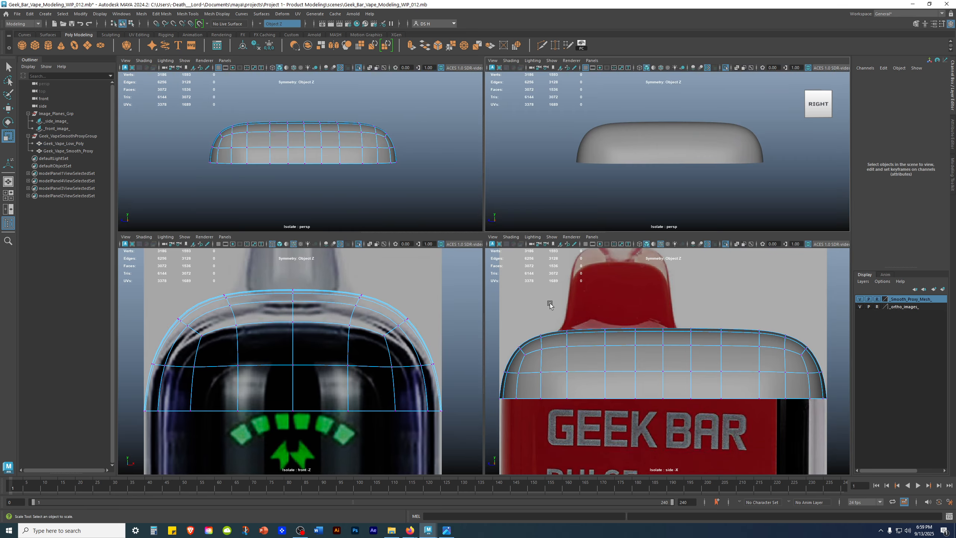
key("space")
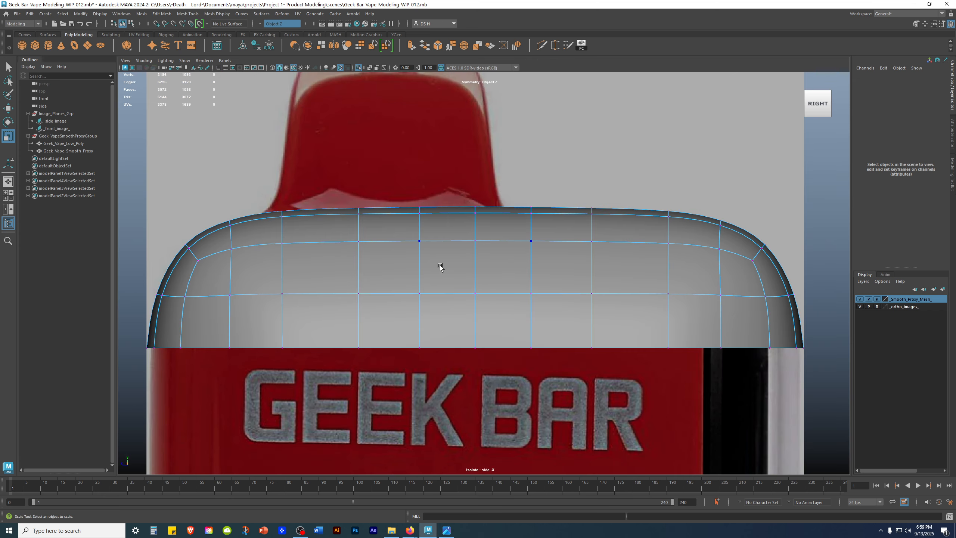
middle_click_drag(334, 265, 547, 238, "alt")
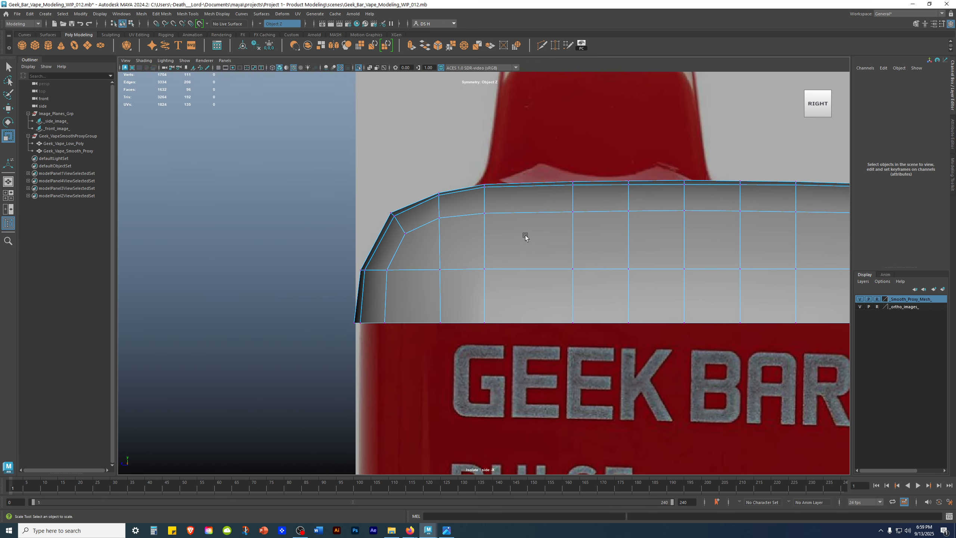
scroll(341, 230, "down", 5)
right_click(419, 218)
left_click(382, 217)
left_click_drag(390, 153, 421, 382)
key("w")
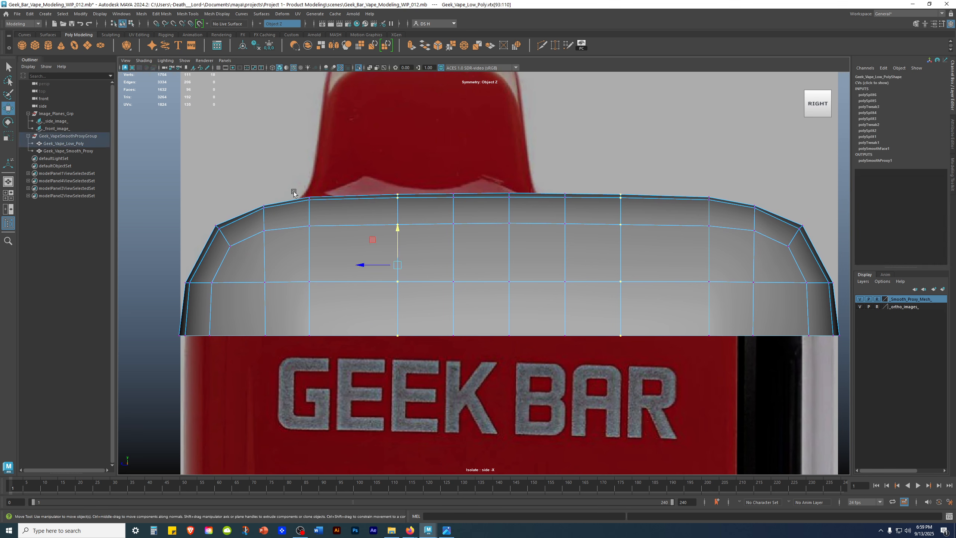
Add the neighbouring inner vertex columns to the selection and move both pairs slightly outward from the centre along Z
middle_click_drag(365, 227, 299, 227, "alt")
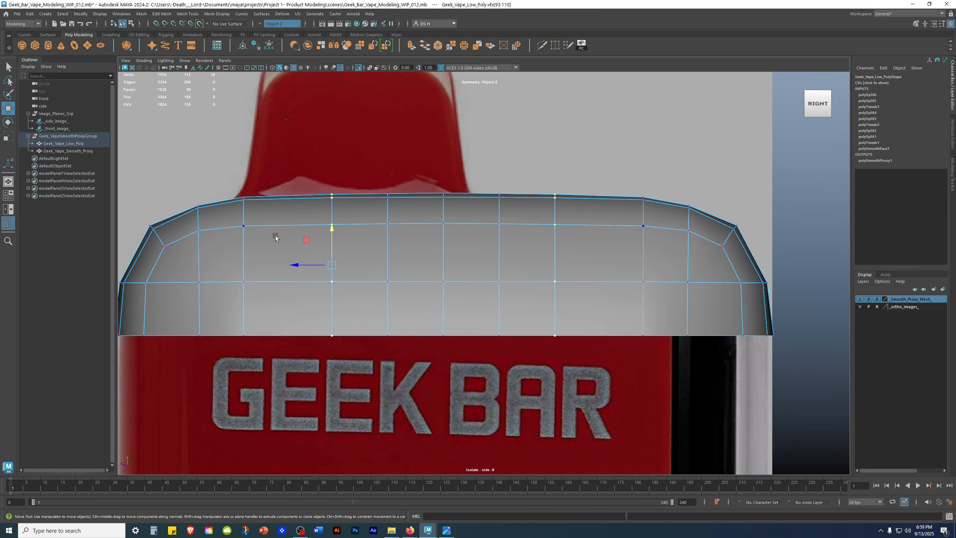
middle_click_drag(245, 211, 498, 218, "alt")
right_click_drag(498, 219, 602, 272, "alt")
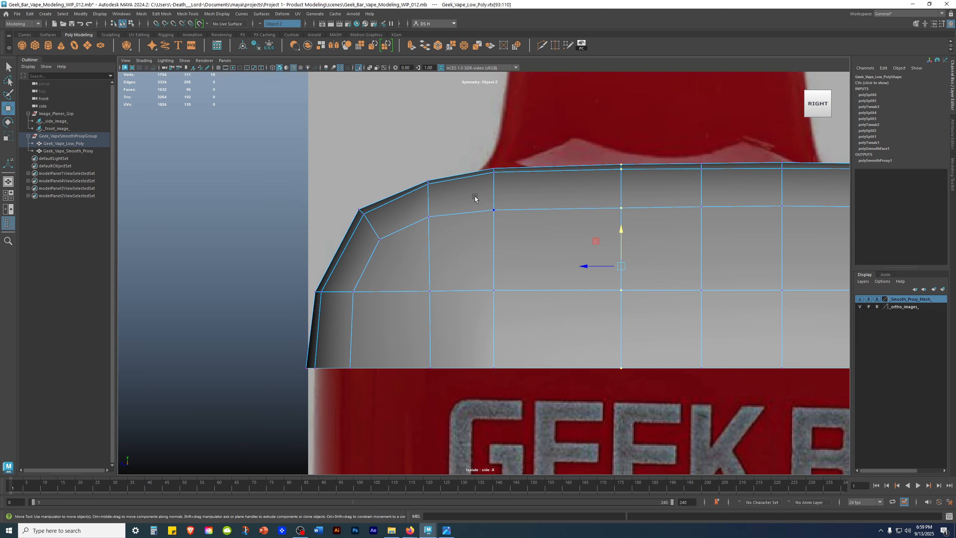
middle_click_drag(679, 206, 498, 225, "alt")
left_click_drag(391, 160, 444, 459)
right_click_drag(527, 445, 565, 328, "alt")
middle_click_drag(547, 302, 511, 271, "alt")
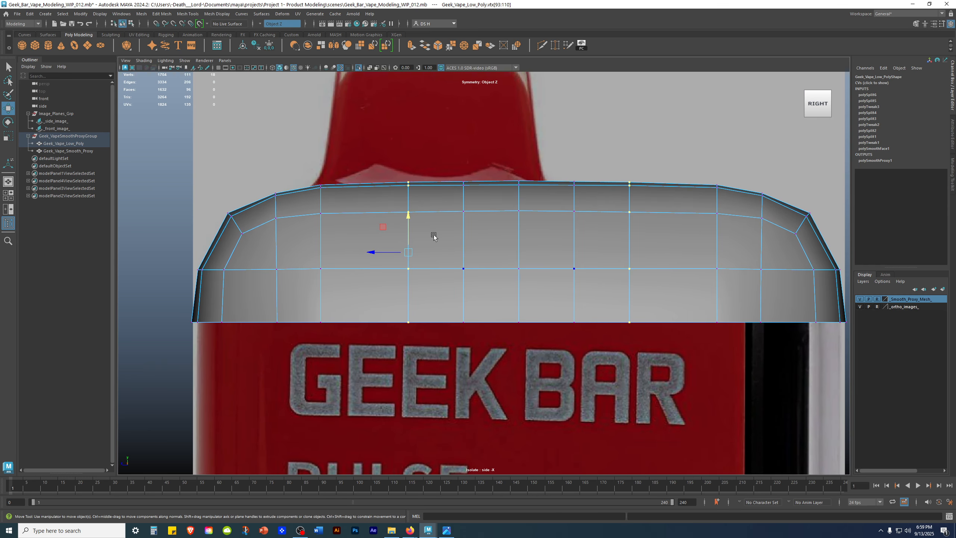
left_click_drag(365, 161, 472, 340, "ctrl+shift")
left_click_drag(398, 251, 393, 248)
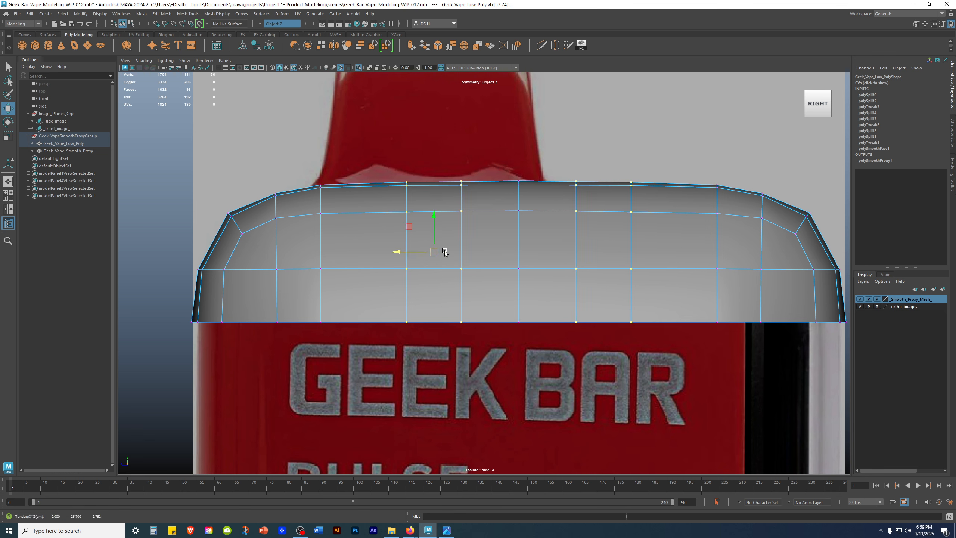
Select only the vertex columns second out from the centre, move them slightly outward along Z, and clear the selection
left_click(514, 393)
left_click_drag(382, 147, 436, 276)
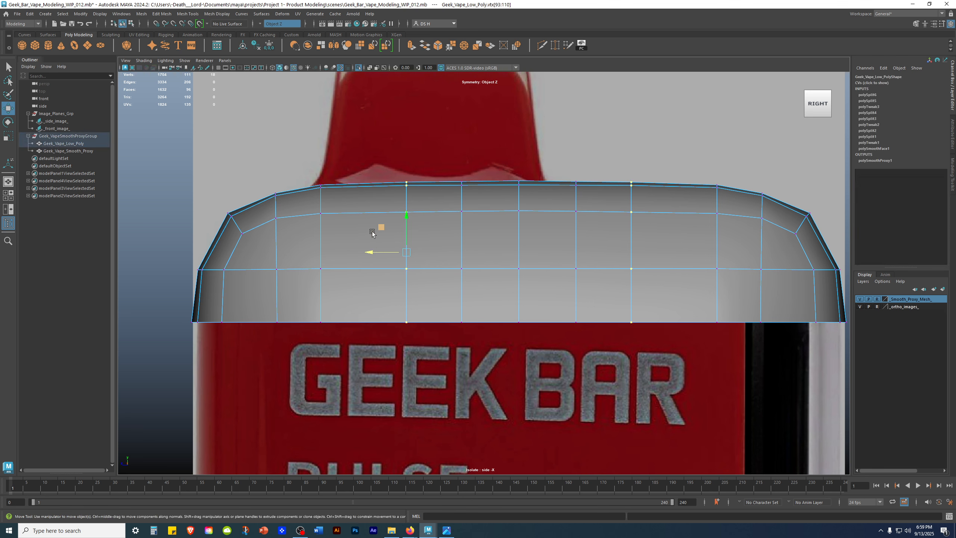
left_click_drag(364, 252, 362, 251)
left_click(441, 352)
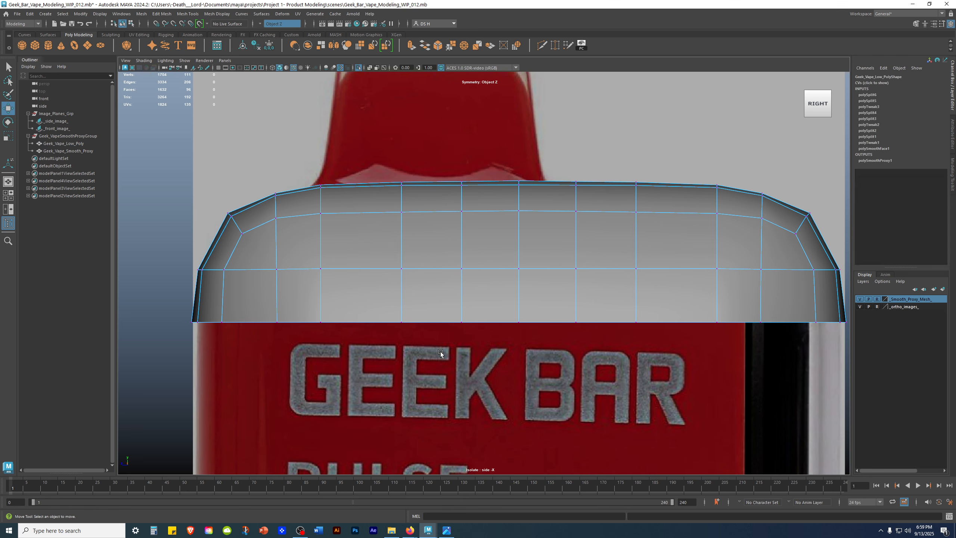
Hide the orthographic reference image layer and cycle the viewport background until it is black
middle_click_drag(540, 209, 494, 226, "alt")
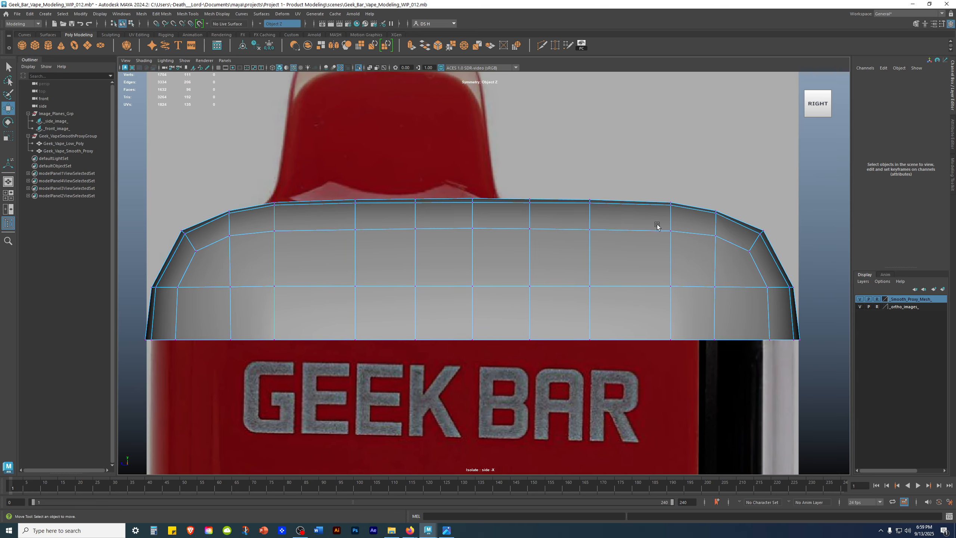
left_click(859, 306)
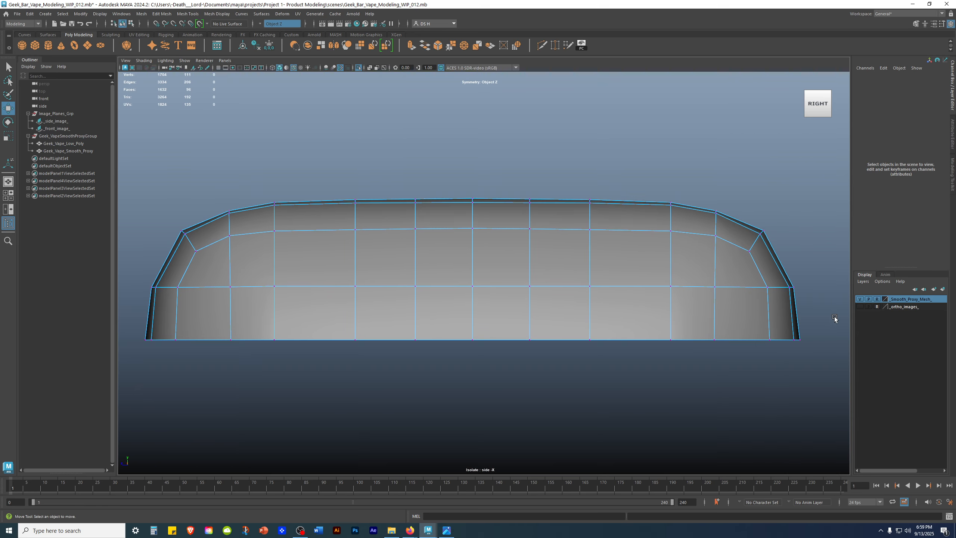
mouse_move(509, 314)
middle_mouse_down("alt")
mouse_move(511, 349)
mouse_move(493, 317)
middle_mouse_up("alt")
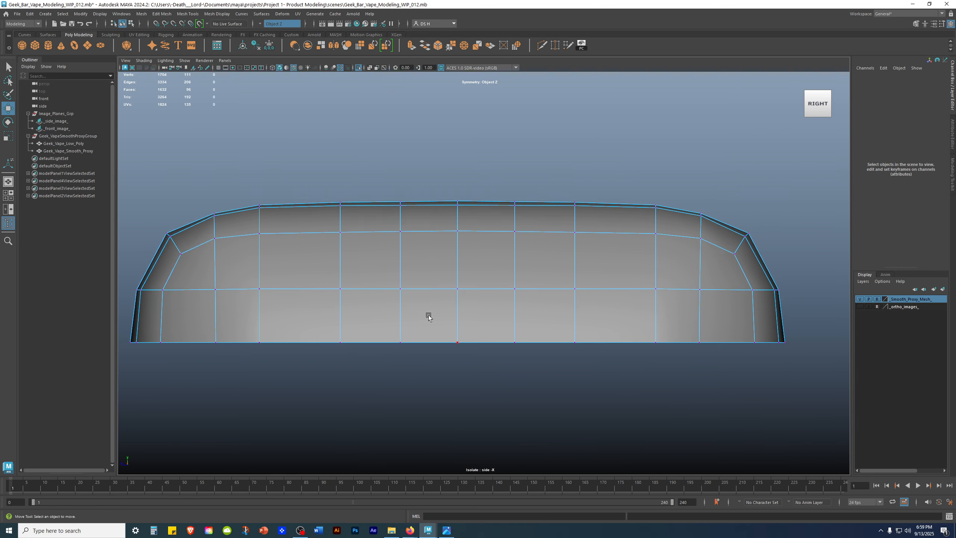
middle_click_drag(559, 388, 601, 380, "alt")
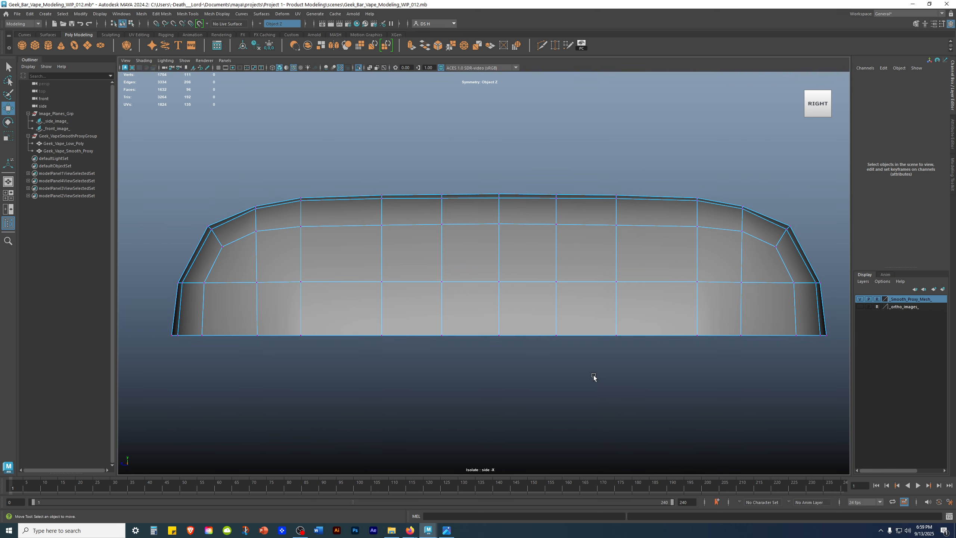
key("alt+b")
key("alt+b")
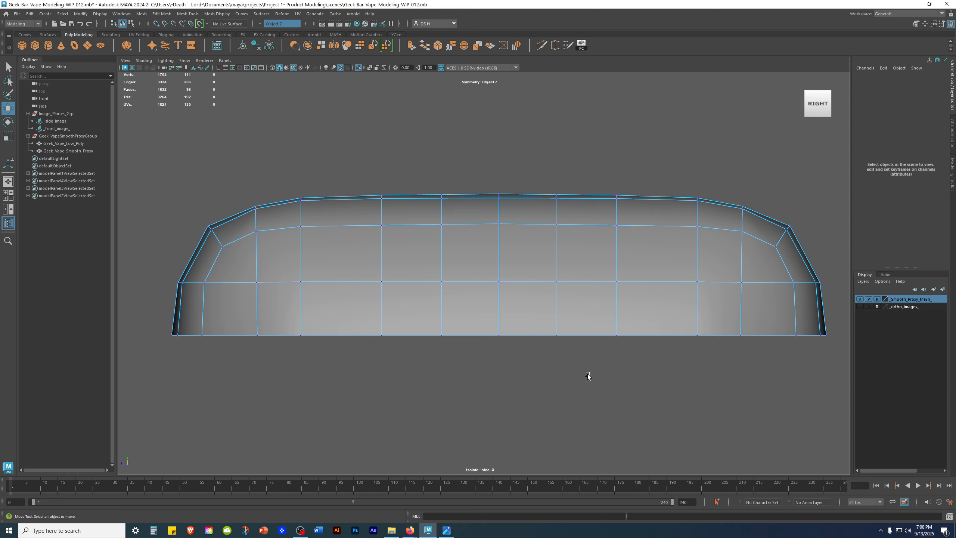
key("alt+b")
key("alt+b")
key("alt+b")
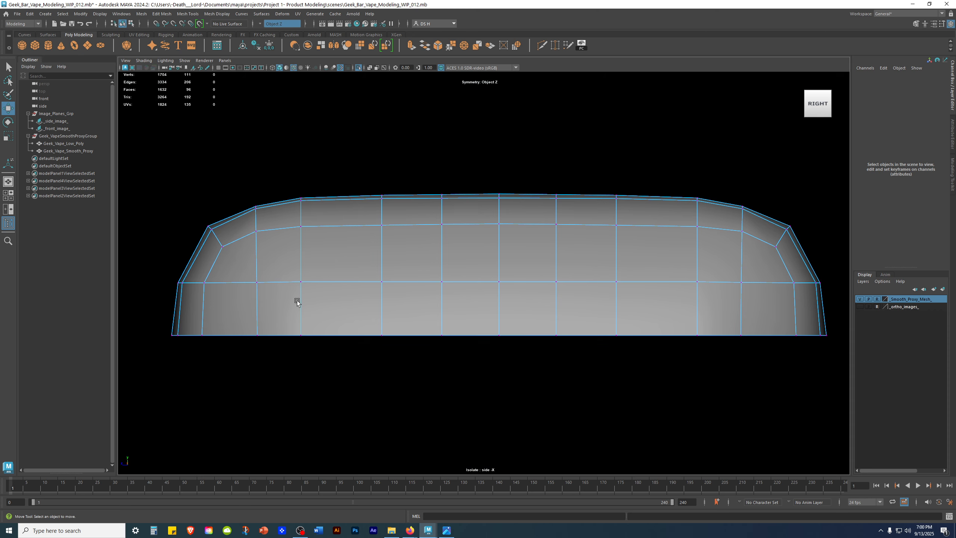
middle_click_drag(431, 390, 461, 391, "alt")
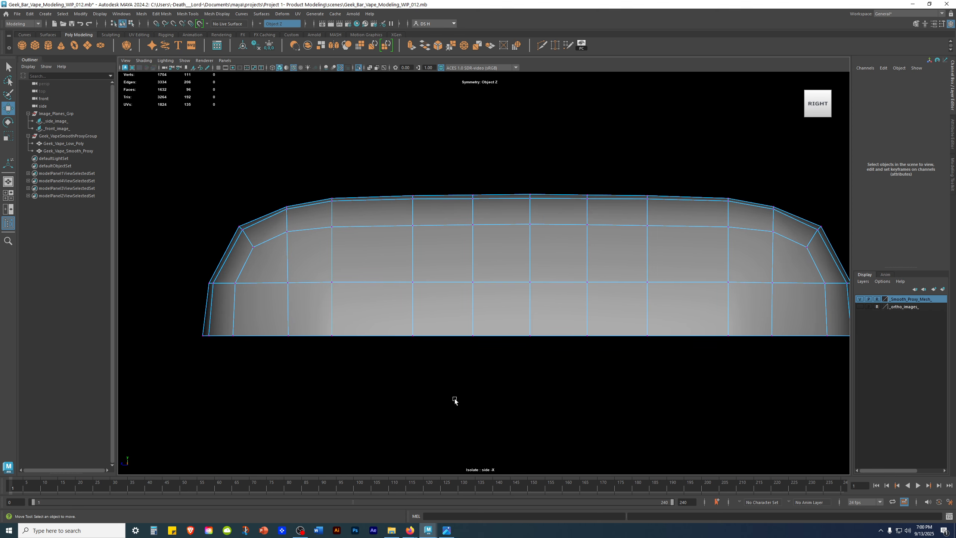
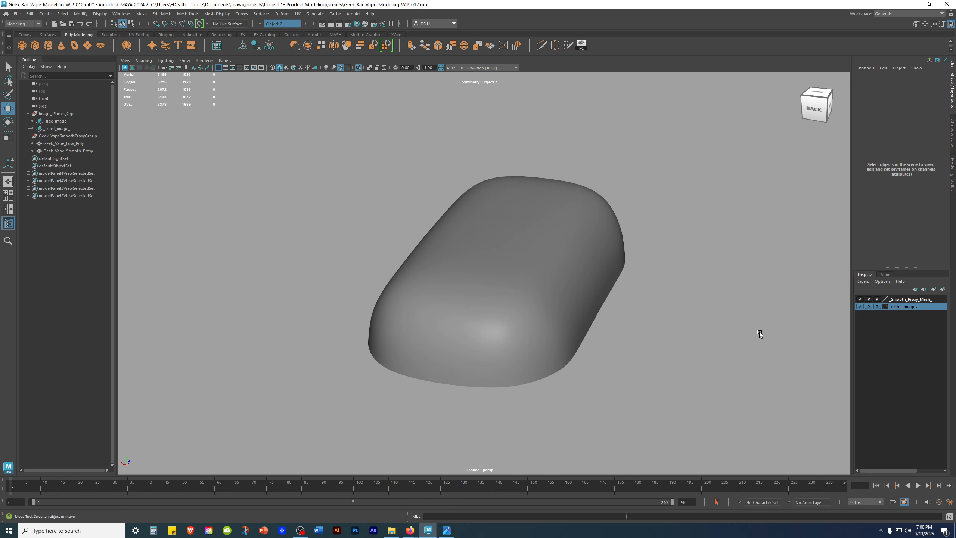
Show all four views and inspect the smoothed body's rounded end from above, with its bottom edges selected
key("space")
left_click_drag(387, 160, 323, 215, "alt")
middle_click_drag(311, 197, 399, 198, "alt")
right_click_drag(292, 150, 367, 158, "alt")
middle_click_drag(367, 158, 420, 183, "alt")
right_click_drag(421, 184, 347, 169, "alt")
left_click(376, 130)
left_click_drag(347, 169, 384, 179, "alt")
key("q")
right_click_drag(384, 179, 394, 172, "alt")
left_click_drag(394, 172, 390, 169, "alt")
middle_click_drag(394, 126, 384, 169, "alt")
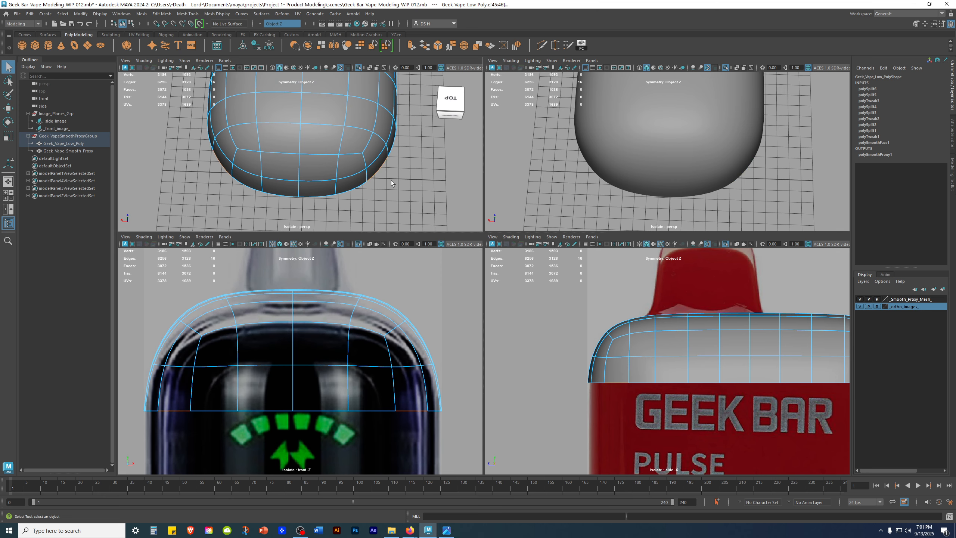
middle_click_drag(696, 388, 594, 387, "alt")
Enlarge the perspective view and display the body's unsmoothed mesh
right_click_drag(322, 164, 265, 151, "alt")
key("space")
right_click_drag(490, 268, 402, 331, "alt")
left_click_drag(403, 334, 403, 286, "alt")
right_click_drag(403, 286, 623, 358, "alt")
key("w")
left_click_drag(613, 331, 588, 362, "alt")
left_click_drag(668, 309, 644, 248, "alt")
key("1")
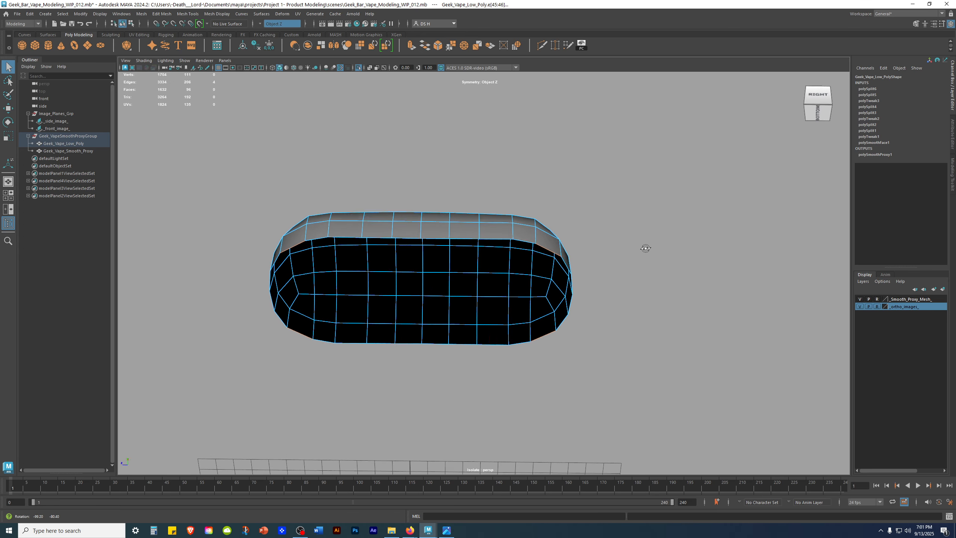
Select the vertical bottom-row edges just before the rounded corners on both long sides of the body
right_click_drag(644, 248, 747, 295, "alt")
left_click_drag(747, 295, 471, 301, "alt")
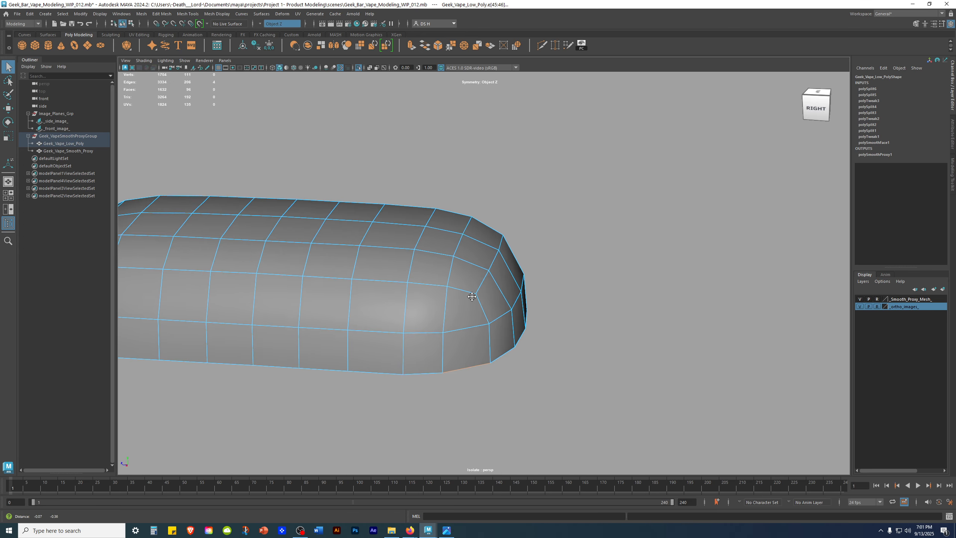
right_click_drag(471, 301, 525, 285, "alt")
left_click_drag(525, 285, 530, 286, "alt")
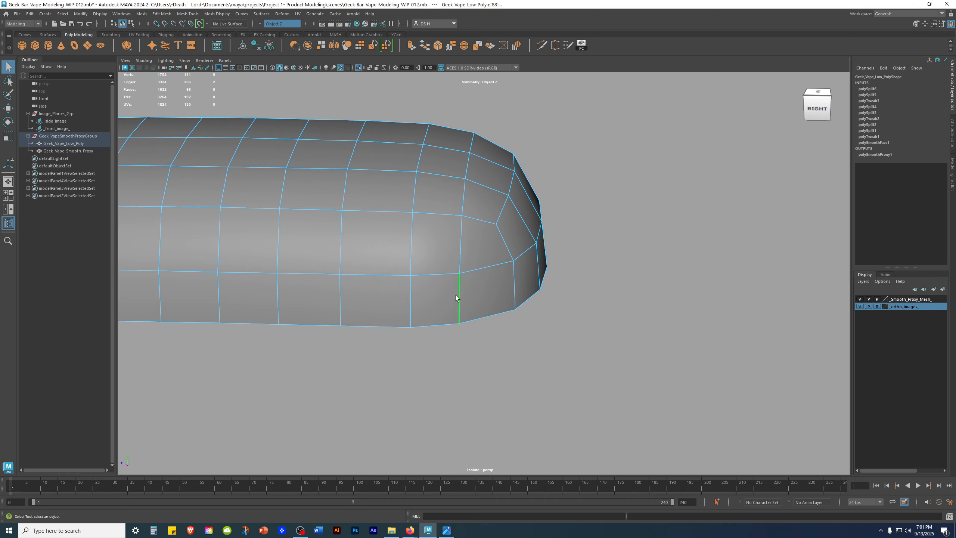
key("w")
right_click_drag(531, 289, 495, 293, "alt")
left_click_drag(495, 293, 416, 320, "alt")
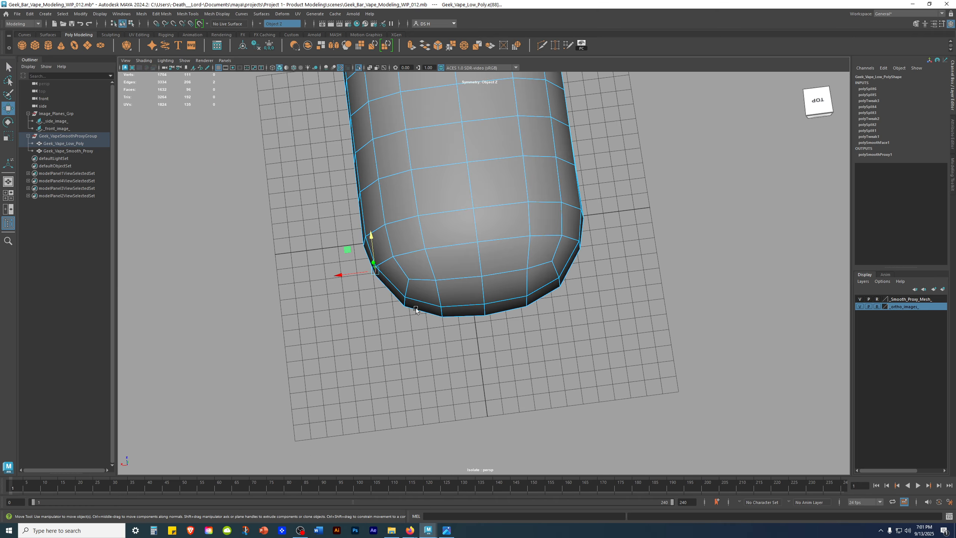
left_click_drag(369, 273, 503, 297, "alt")
left_click_drag(538, 325, 345, 274, "alt")
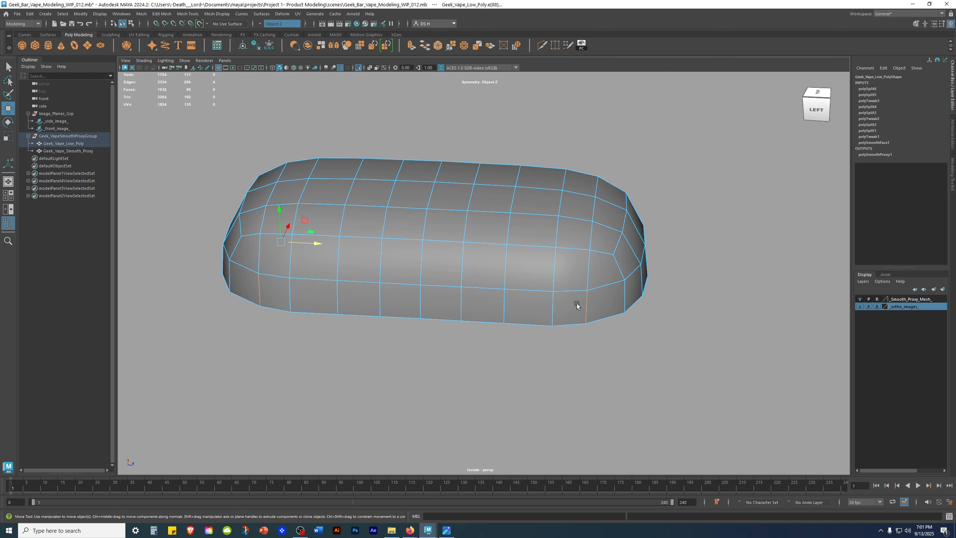
left_click_drag(621, 312, 609, 214, "alt")
left_click_drag(474, 241, 636, 260, "alt")
Move the selected symmetric bottom-row edges about 0.19 outward from the centre along Z
middle_click_drag(592, 237, 506, 272, "alt")
right_click_drag(505, 270, 632, 305, "alt")
left_click_drag(437, 278, 443, 237, "alt")
left_click_drag(440, 277, 431, 278, "alt")
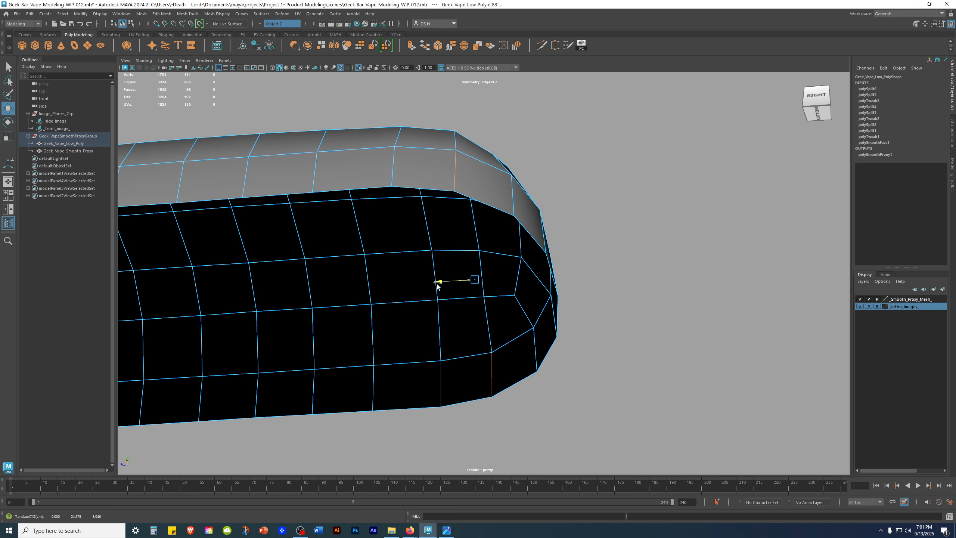
Compare the body's corners with and without the edge move from several angles, and clear the selection
right_click_drag(436, 285, 405, 277, "alt")
left_click_drag(405, 278, 654, 333, "alt")
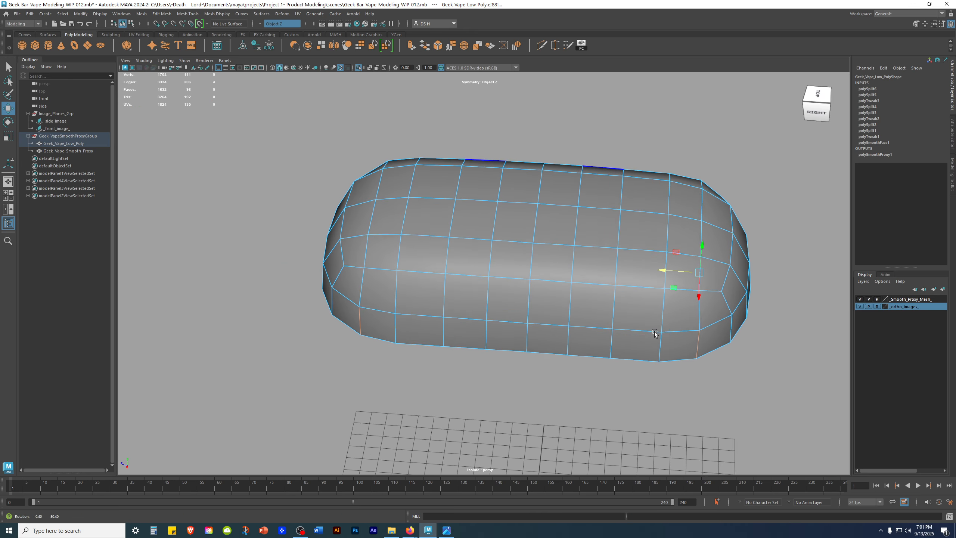
middle_click_drag(654, 333, 488, 294, "alt")
right_click_drag(489, 294, 650, 366, "alt")
key("ctrl+z")
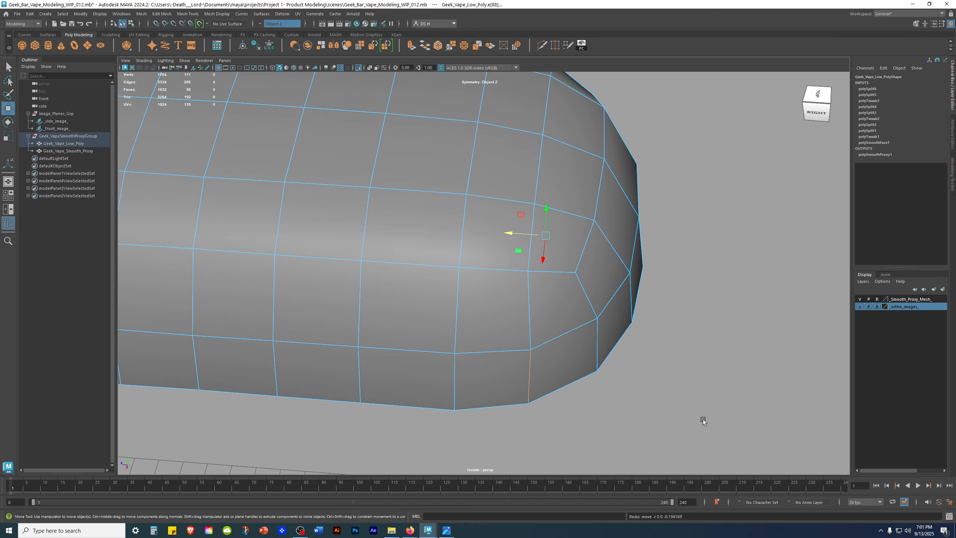
right_click_drag(703, 419, 503, 387, "alt")
left_click_drag(503, 388, 590, 414, "alt")
key("ctrl+z")
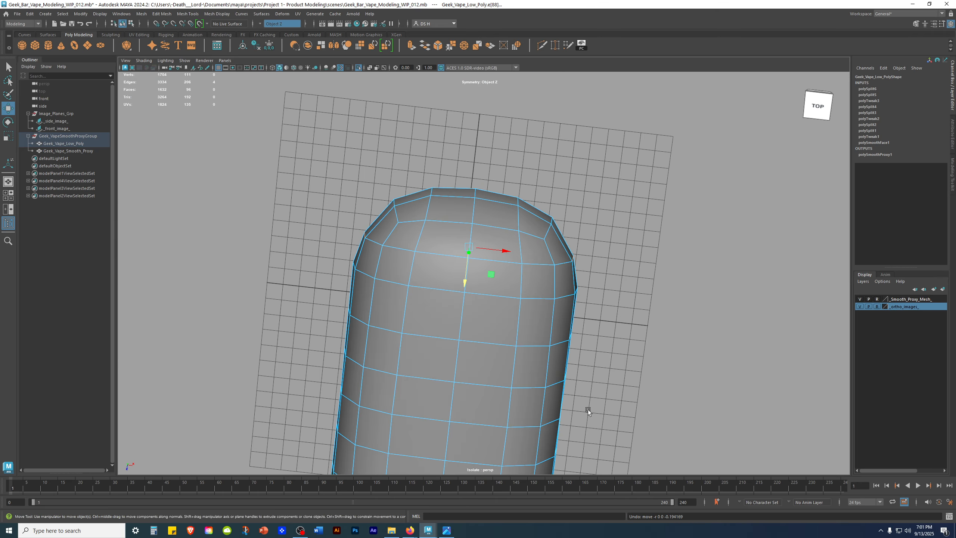
left_click_drag(575, 381, 530, 341, "alt")
left_click(531, 343)
Return to the four-view layout and enlarge the two upper perspective views for checking the low-poly and smoothed bodies
key("space")
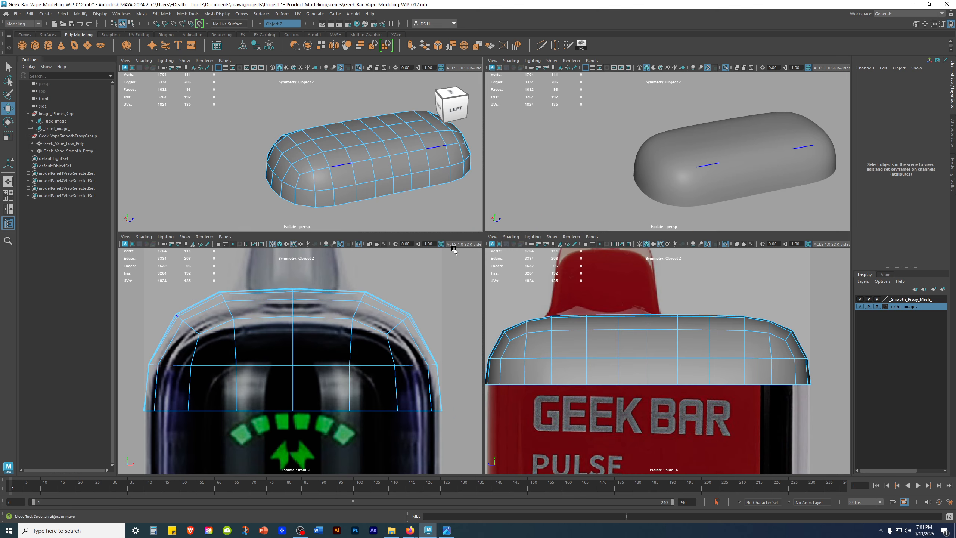
left_click_drag(415, 232, 414, 309)
left_click_drag(642, 239, 741, 233, "alt")
middle_click_drag(741, 226, 740, 200, "alt")
right_click_drag(740, 200, 636, 201, "alt")
left_click_drag(636, 201, 772, 237, "alt")
Recheck the smoothed rounded end from above by undoing and redoing the edge move, and clear the selection
key("ctrl+z")
scroll(337, 220, "up", 2)
left_click_drag(337, 219, 553, 294, "alt")
key("ctrl+z")
key("ctrl+y")
middle_click_drag(470, 234, 463, 298, "alt")
scroll(431, 263, "up", 4)
scroll(431, 261, "down", 5)
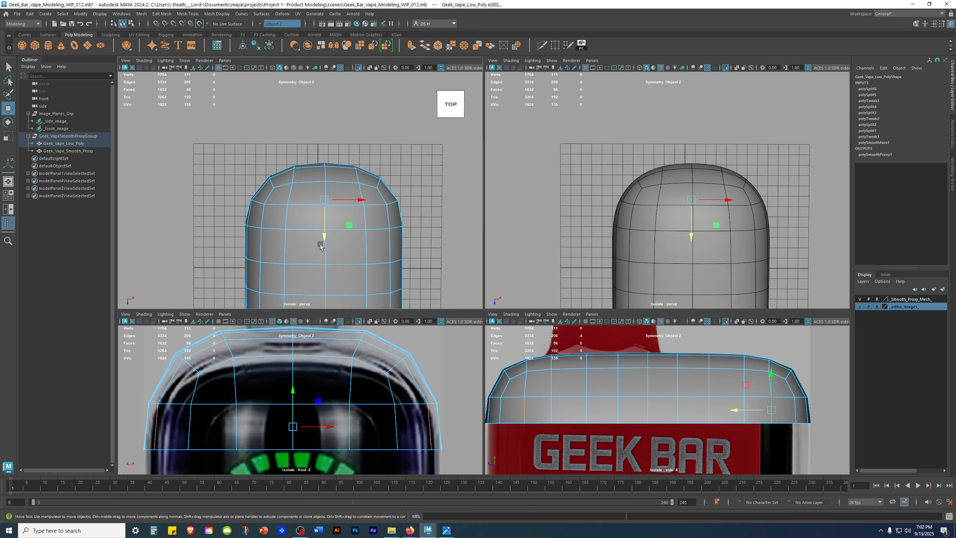
mouse_move(375, 215)
left_mouse_down("alt")
mouse_move(388, 230)
mouse_move(364, 226)
mouse_move(425, 205)
mouse_move(442, 246)
mouse_move(374, 212)
left_mouse_up("alt")
left_click(366, 255)
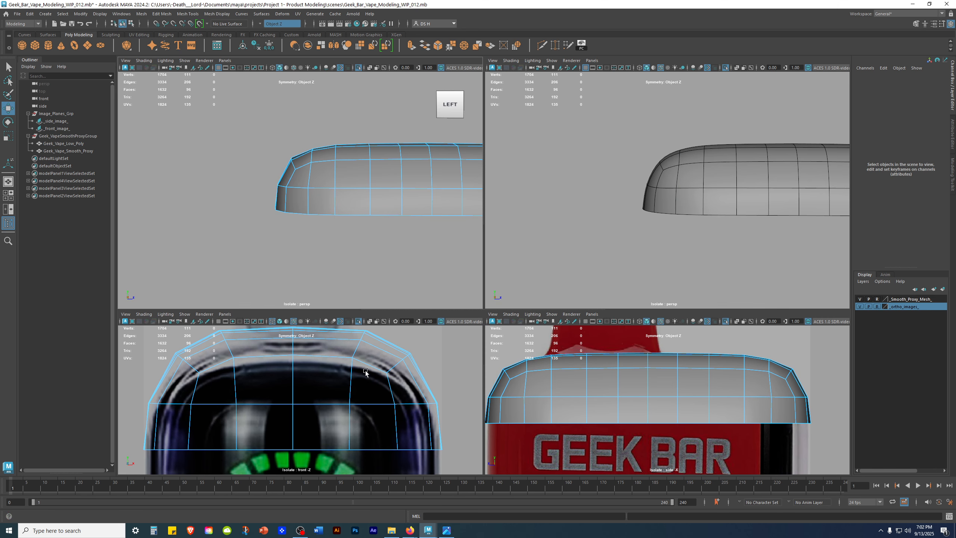
Enlarge the side view and move the upper vertices of the column beside the corner slightly outward along Z
key("space")
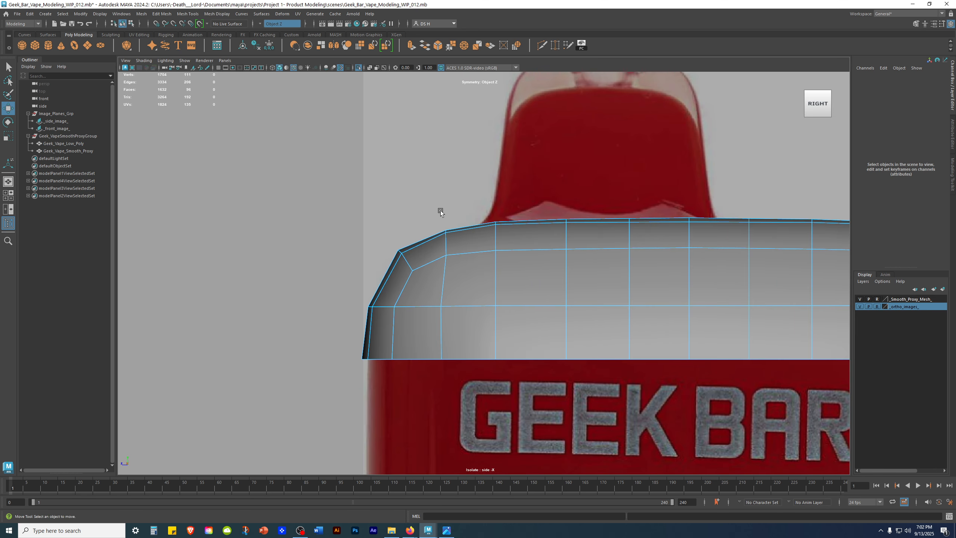
scroll(465, 257, "up", 3)
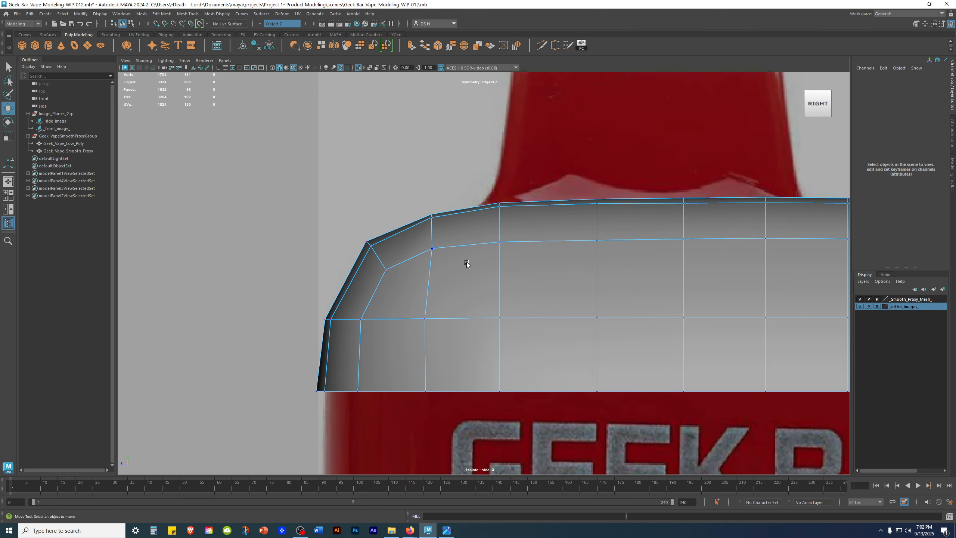
left_click(431, 216)
scroll(521, 245, "up", 2)
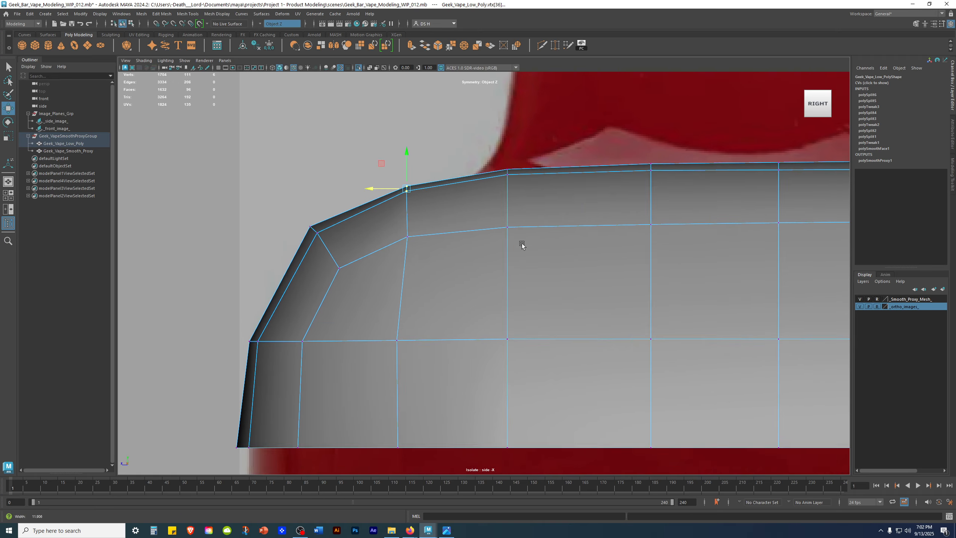
scroll(523, 244, "up", 1)
scroll(629, 244, "down", 8)
middle_click_drag(628, 235, 249, 223, "alt")
middle_click_drag(384, 258, 778, 295, "alt")
scroll(711, 328, "up", 7)
middle_click_drag(399, 272, 463, 236, "alt")
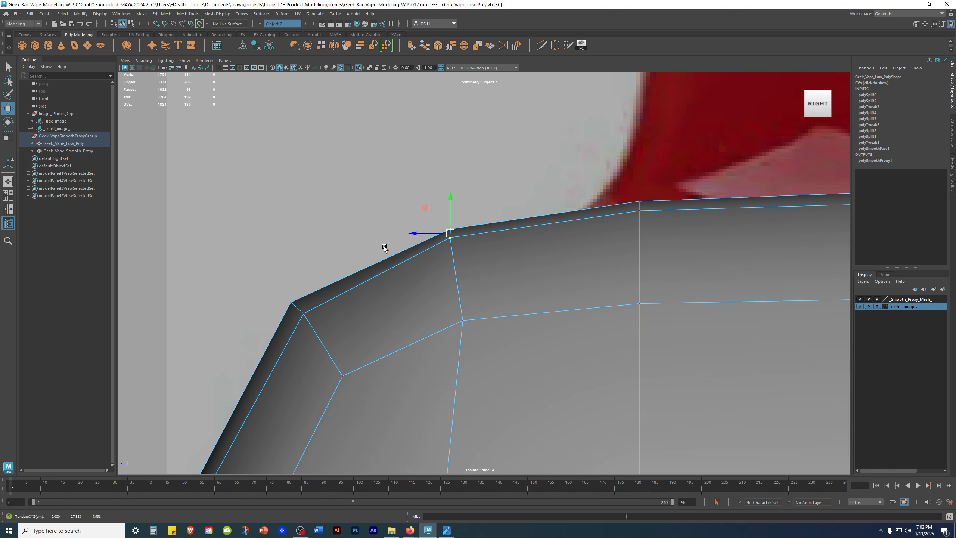
Move the second-row vertices of the column beside the corner outward along Z until they line up with the upper ones
scroll(371, 249, "down", 5)
scroll(651, 324, "up", 4)
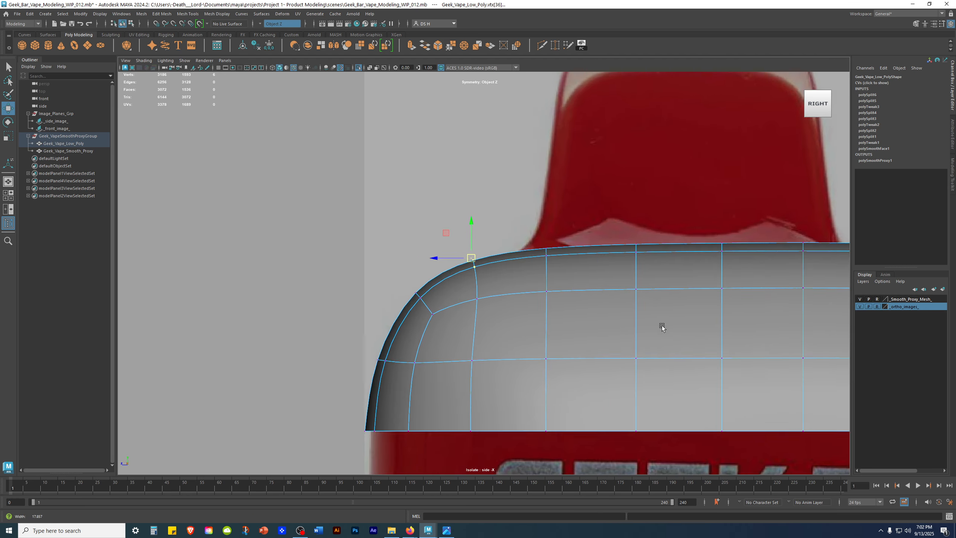
middle_click_drag(522, 337, 481, 285, "alt")
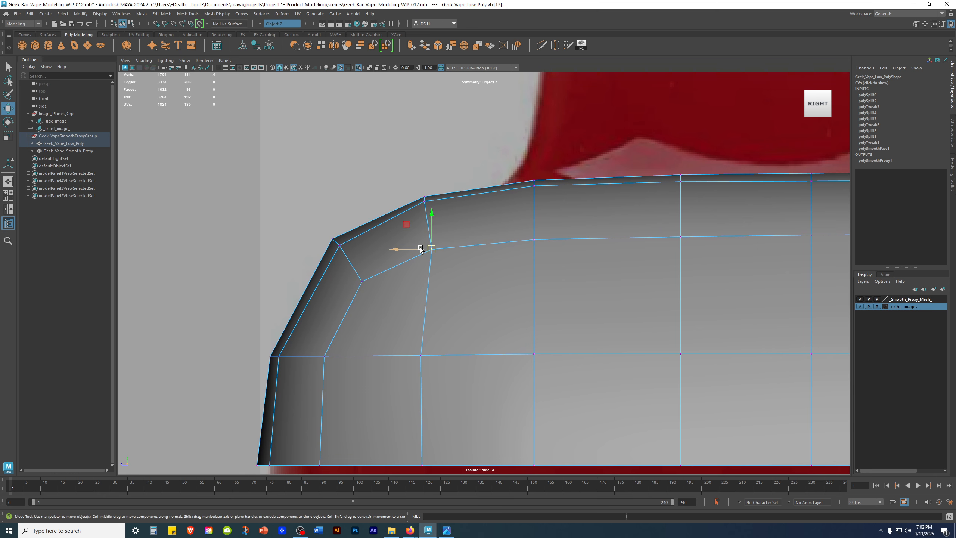
left_click(518, 303)
Compare both rounded ends in the side view with and without the recent vertex moves
scroll(527, 302, "down", 3)
middle_click_drag(610, 293, 142, 264, "alt")
key("ctrl+z")
key("ctrl+z")
key("ctrl+z")
key("ctrl+z")
scroll(558, 300, "down", 3)
middle_click_drag(523, 299, 561, 206, "alt")
middle_click_drag(425, 281, 841, 292, "alt")
scroll(589, 263, "up", 3)
middle_click_drag(589, 263, 742, 264, "alt")
Move the two lower vertex rows of the column beside the corner slightly inward along Z, aligning them with the upper vertices
left_click(524, 273)
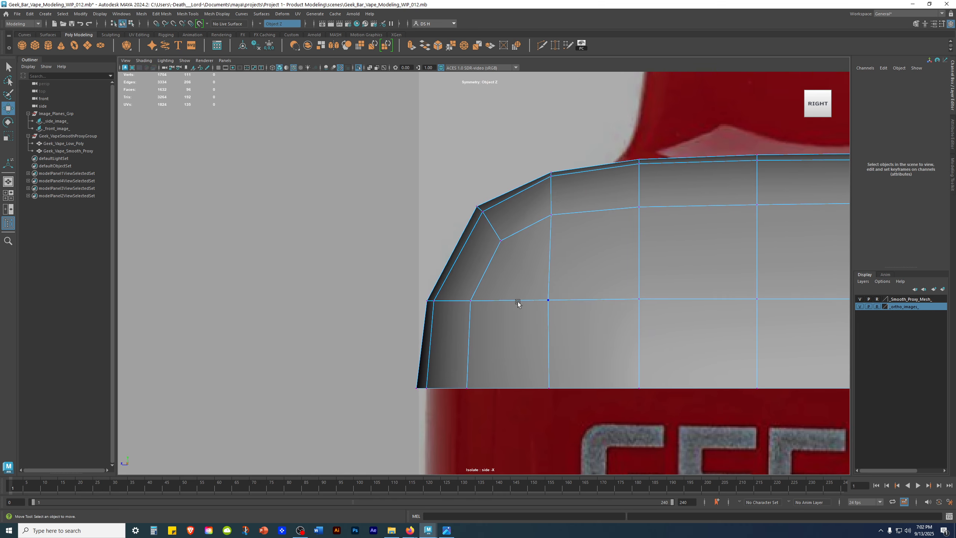
left_click_drag(539, 275, 558, 409)
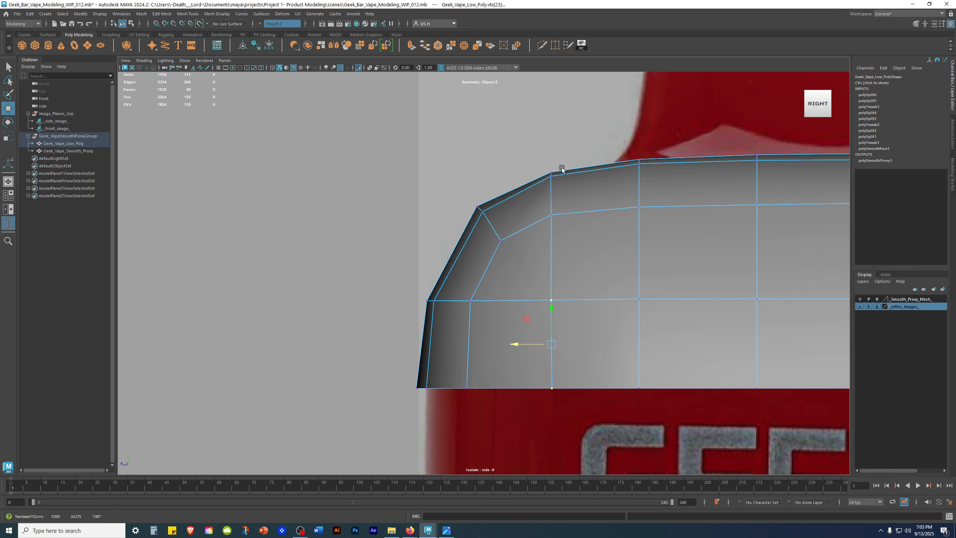
left_click(538, 404)
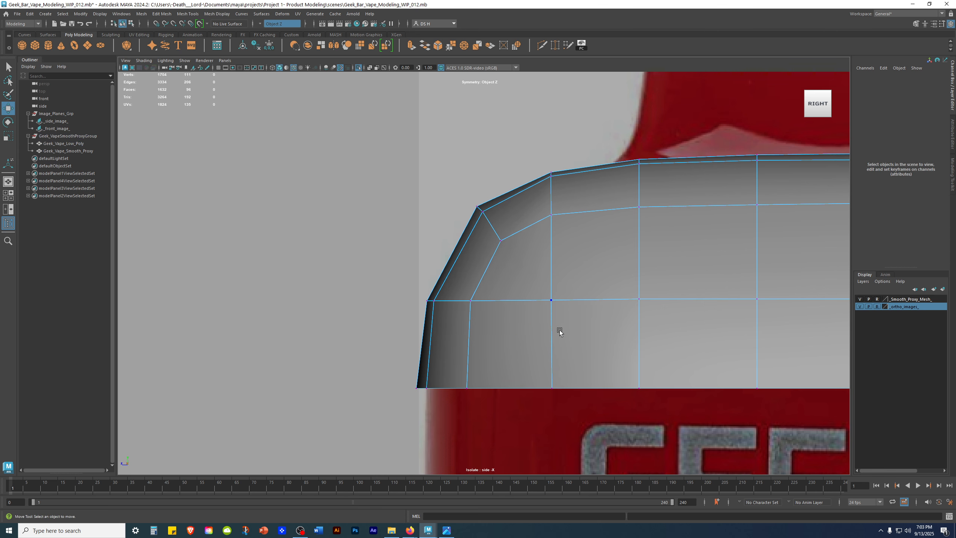
Inspect the smoothed body in the side view and from several perspective angles, and return to the unsmoothed mesh
middle_click_drag(545, 237, 550, 249, "alt")
scroll(461, 225, "down", 2)
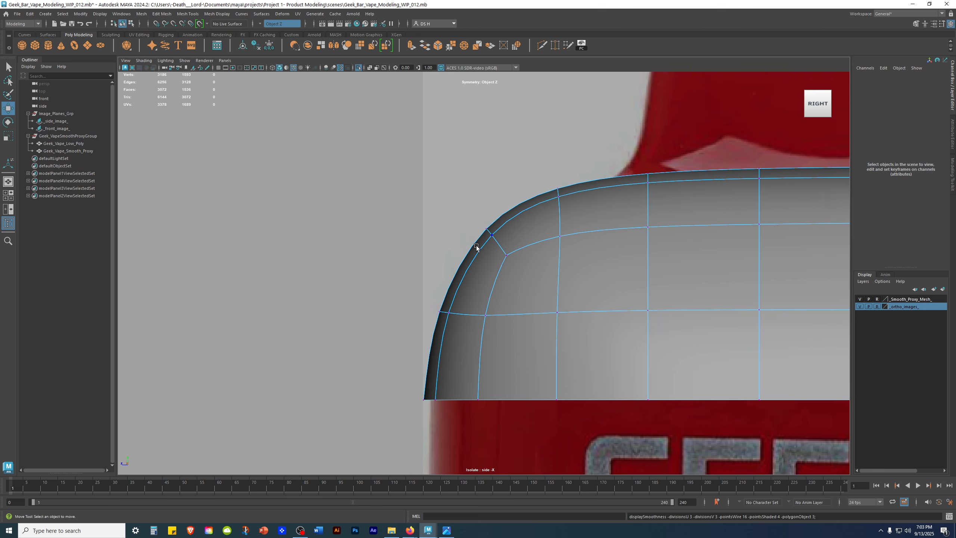
key("space")
left_click_drag(599, 176, 604, 273, "alt")
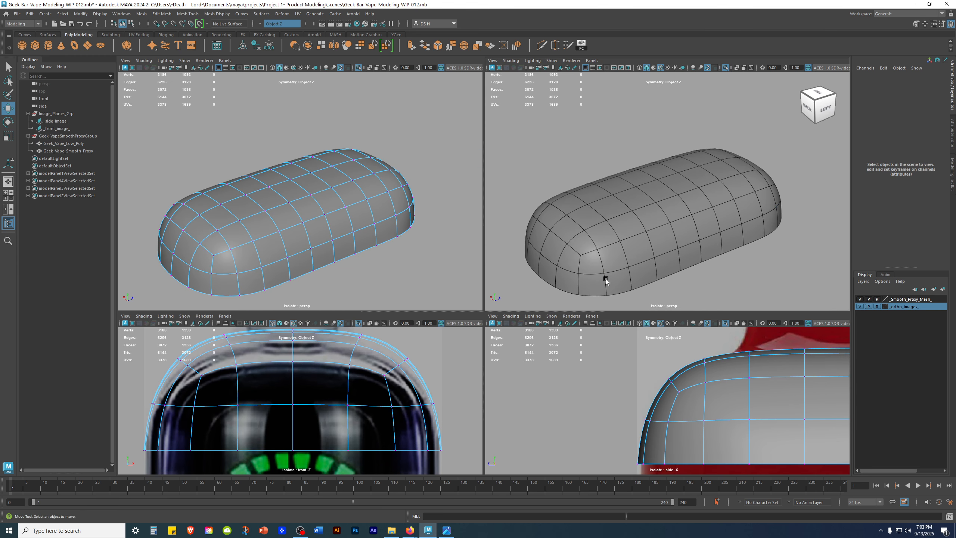
left_click_drag(674, 290, 778, 292, "alt")
right_click_drag(778, 292, 610, 267, "alt")
left_click(610, 267)
left_click_drag(610, 267, 798, 249, "alt")
right_click_drag(798, 248, 848, 267, "alt")
left_click_drag(405, 256, 351, 195, "alt")
key("1")
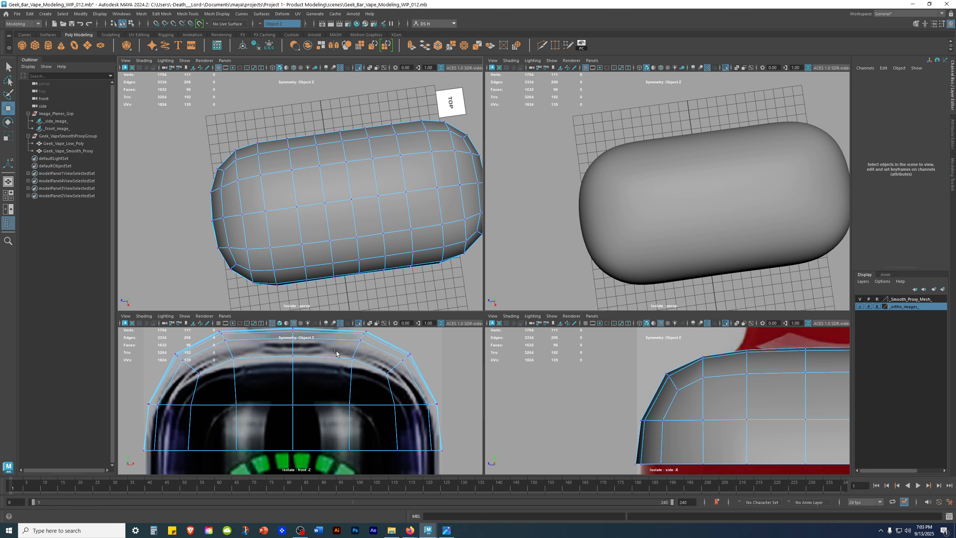
Scale the upper vertices flanking the centre line at both rounded ends slightly outward along X
left_click_drag(315, 220, 366, 171, "alt")
left_click(347, 208)
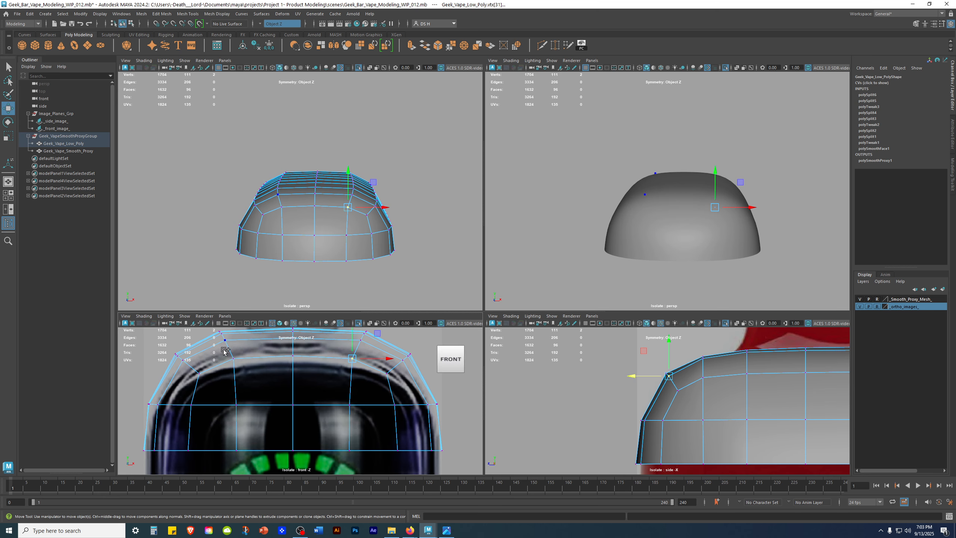
left_click_drag(247, 372, 247, 372)
key("space")
scroll(510, 237, "up", 5)
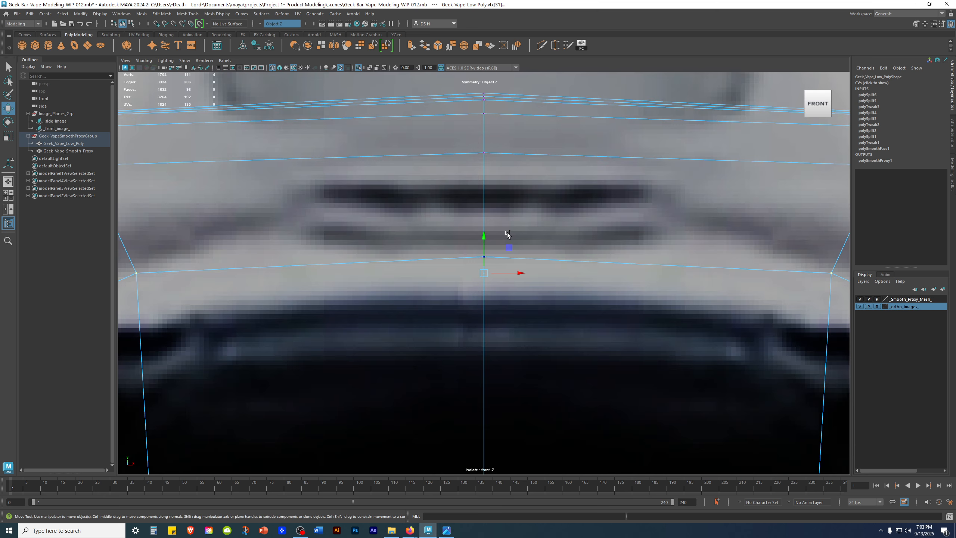
scroll(591, 204, "down", 5)
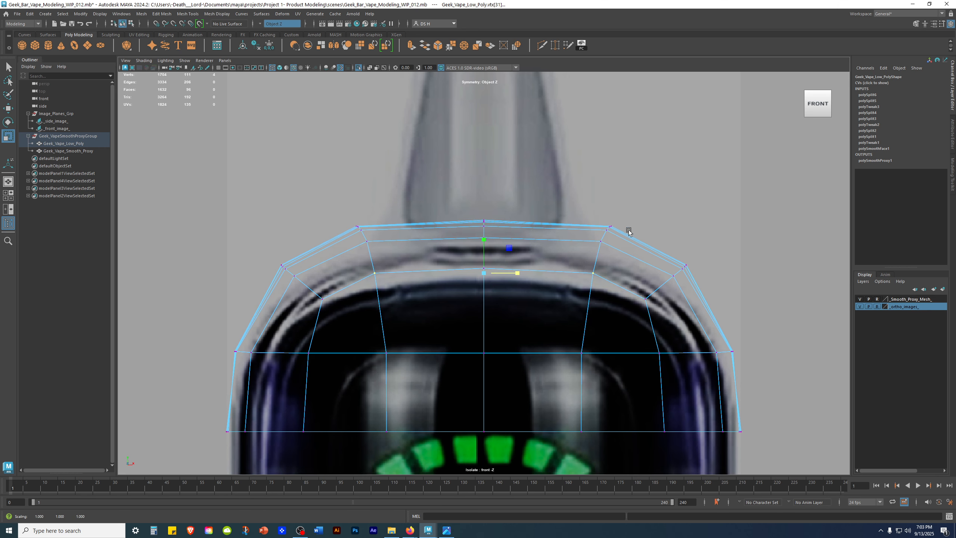
key("space")
Compare the rounded ends with and without the vertex scaling, and inspect the low-poly and smoothed bodies from several angles
left_click_drag(700, 198, 652, 207, "alt")
right_click_drag(653, 207, 721, 246, "alt")
middle_click_drag(721, 246, 717, 203, "alt")
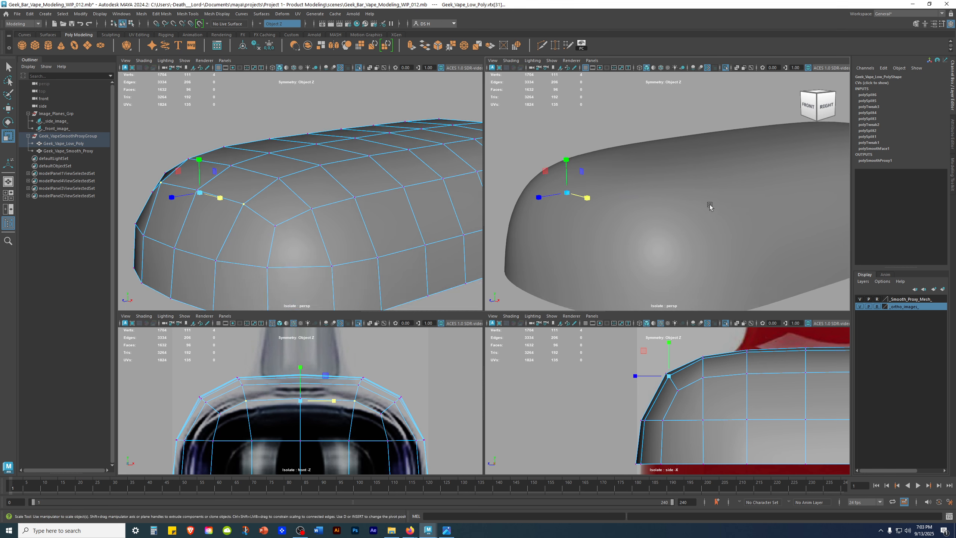
left_click_drag(736, 222, 807, 232, "alt")
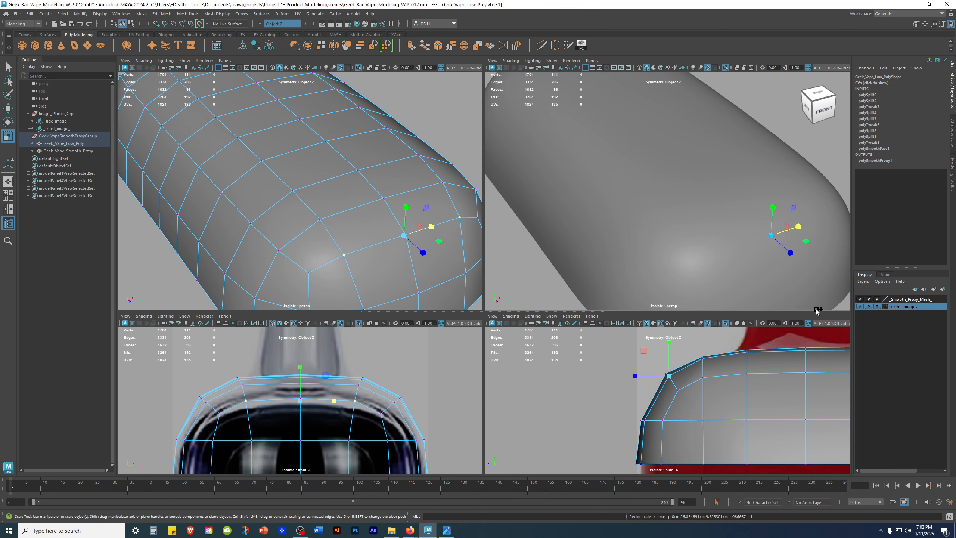
left_click_drag(767, 222, 736, 213, "alt")
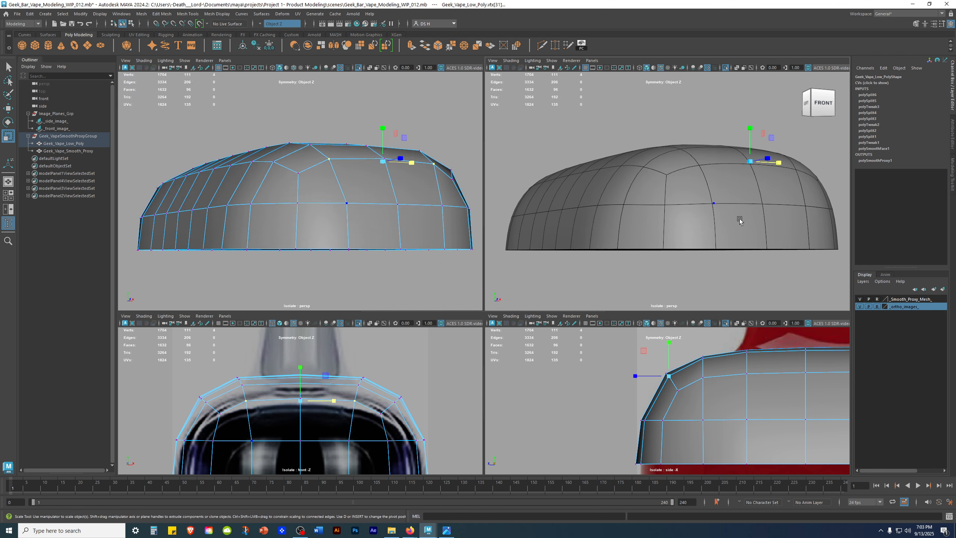
key("ctrl+z")
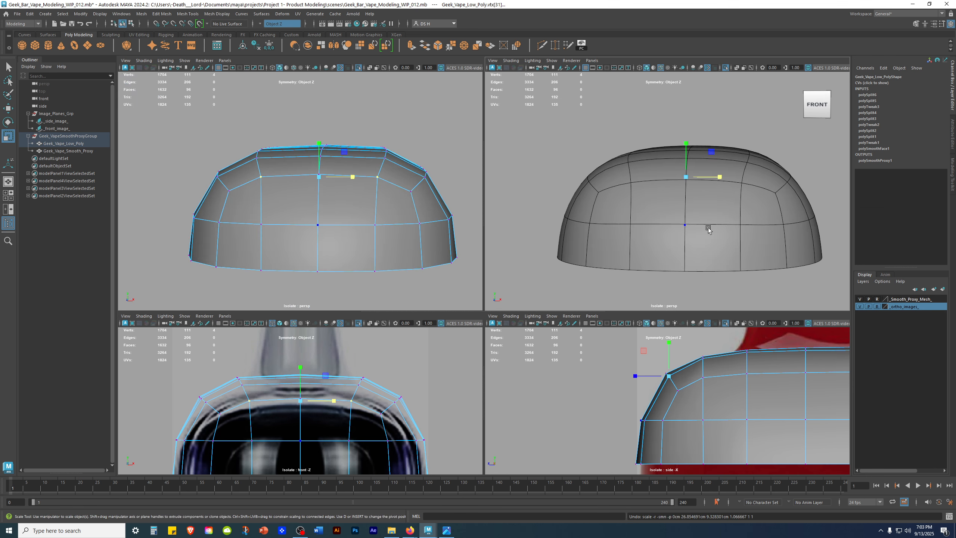
left_click_drag(712, 227, 717, 294, "alt")
scroll(716, 294, "down", 2)
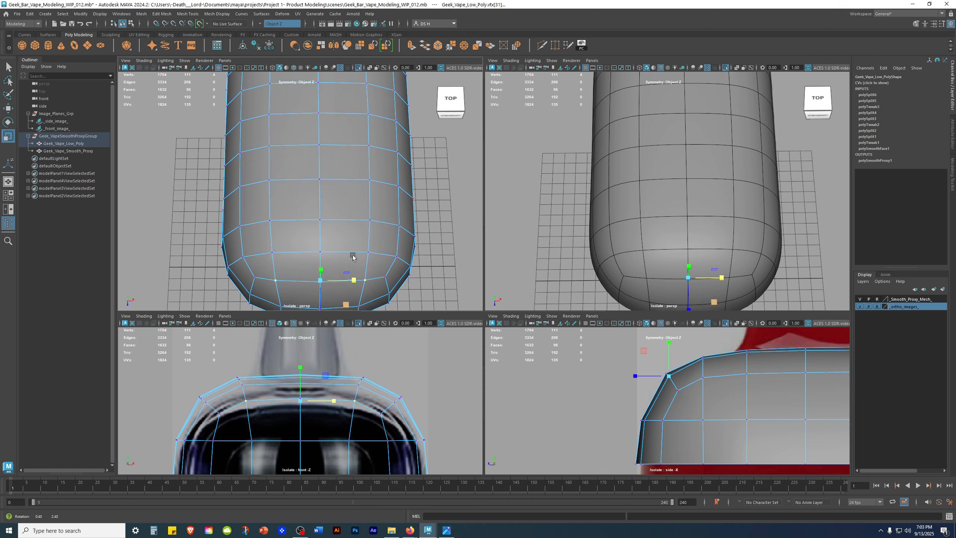
scroll(361, 258, "down", 2)
left_click_drag(367, 261, 331, 195, "alt")
left_click(336, 274)
left_click_drag(336, 273, 354, 232, "alt")
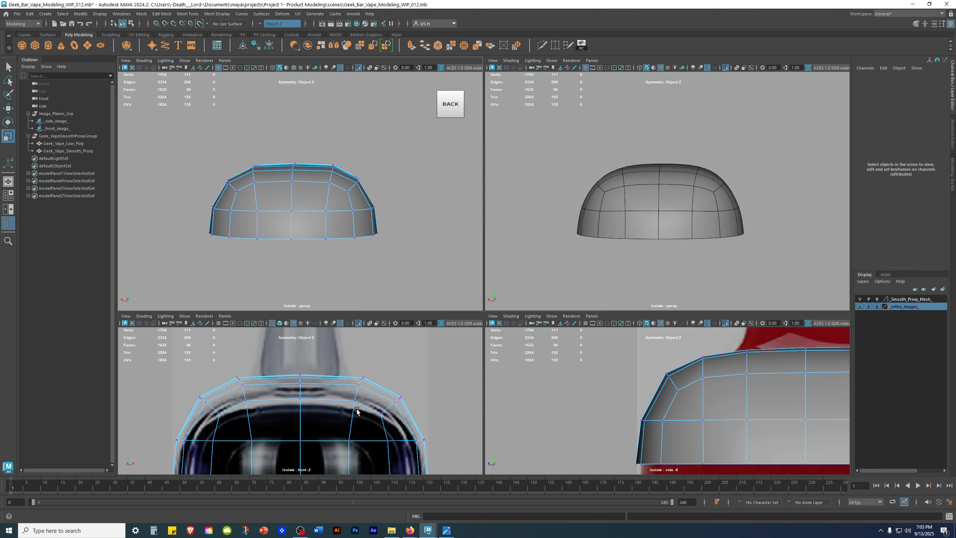
key("4")
left_click_drag(286, 210, 371, 221, "alt")
scroll(768, 405, "down", 3)
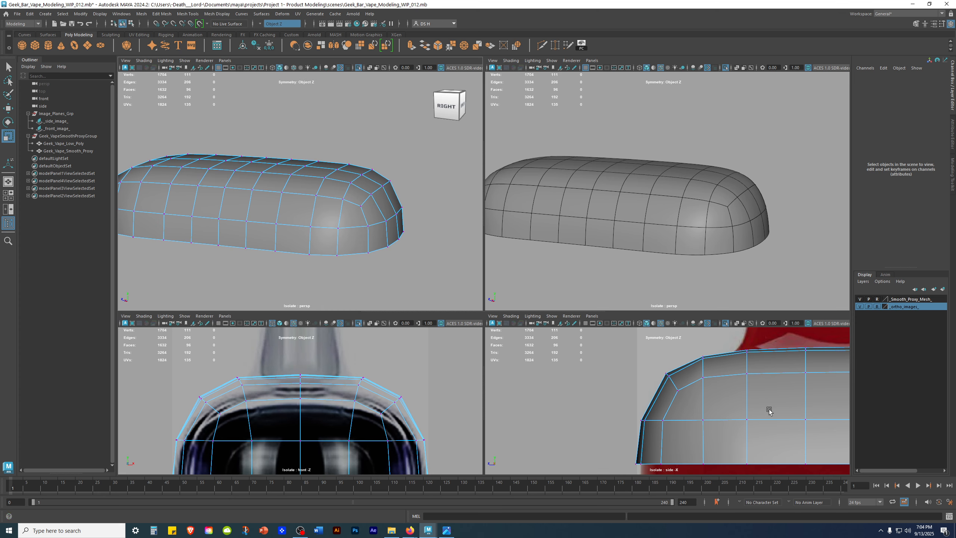
Switch to face selection with symmetry off and save the scene as Geek_Bar_Vape_Modeling_WIP_013.mb
key("space")
right_click_drag(487, 262, 485, 285)
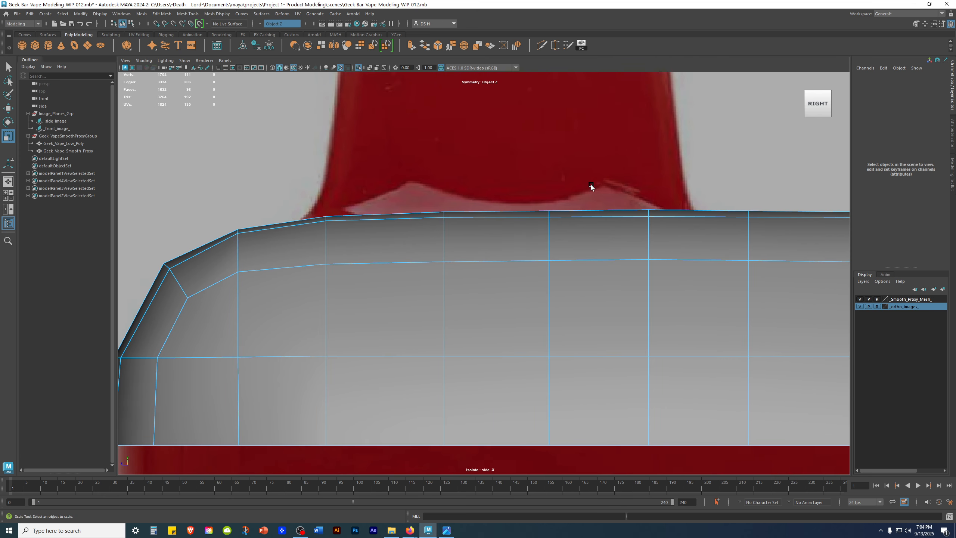
middle_click_drag(468, 226, 379, 251, "alt")
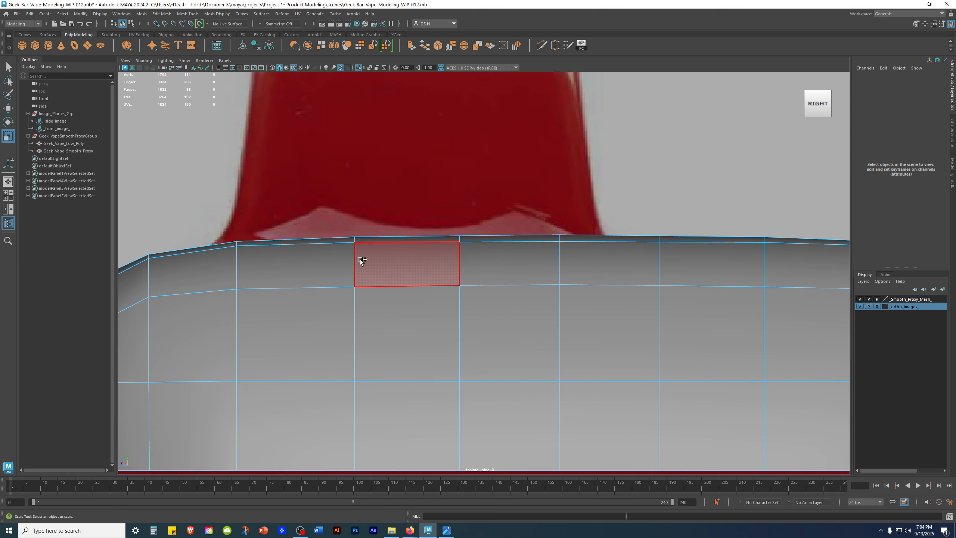
key("ctrl+shift+s")
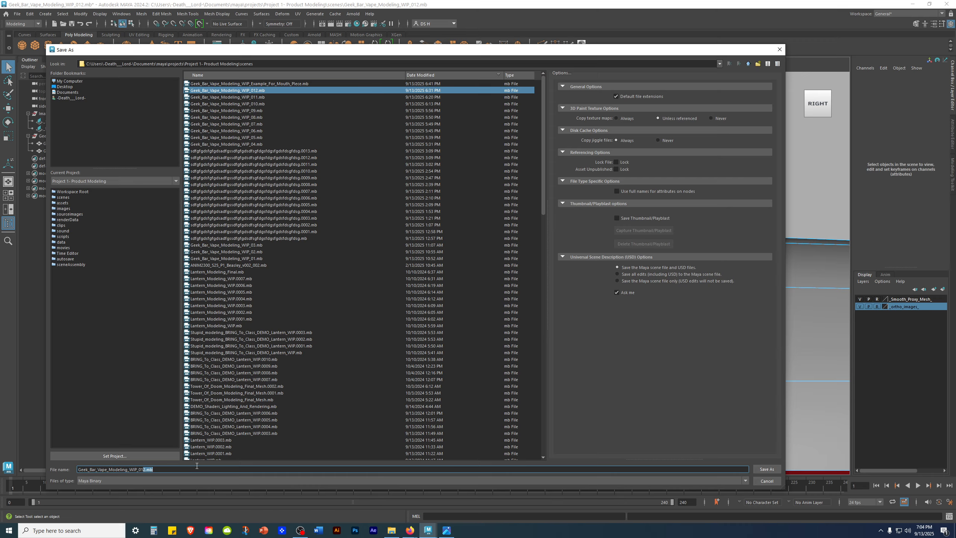
type("3")
key("Return")
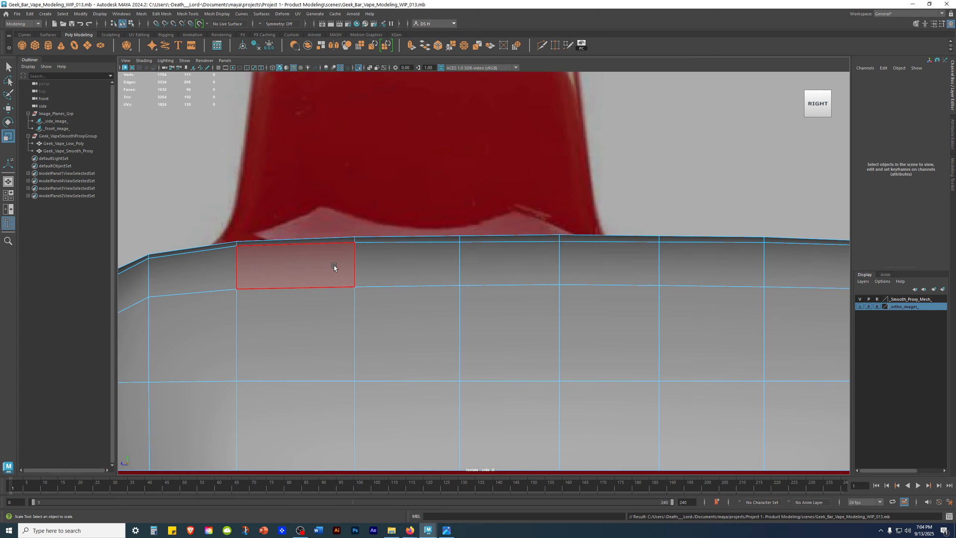
Select the ten top faces beneath the mouthpiece, using the side reference in wireframe display
left_click_drag(191, 211, 270, 241)
key("q")
key("4")
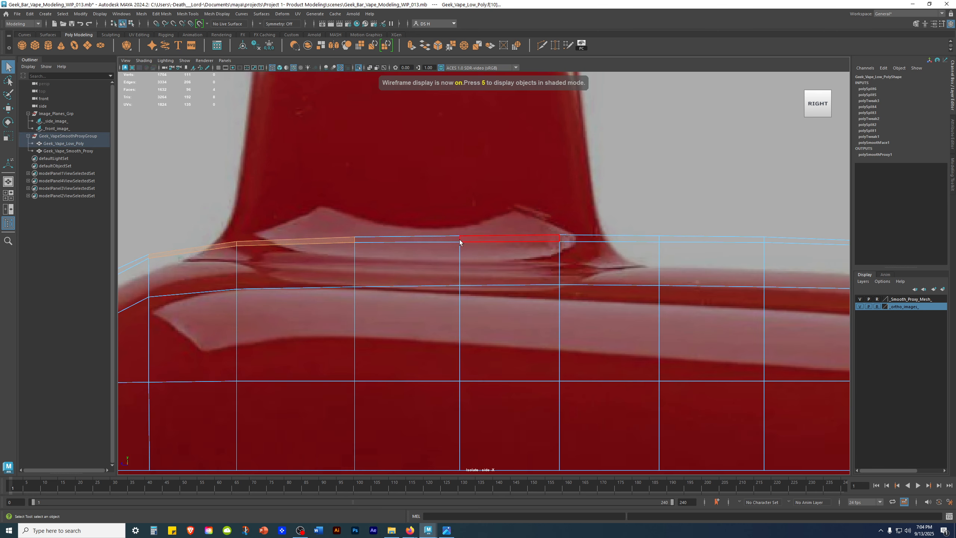
left_click_drag(412, 206, 571, 236)
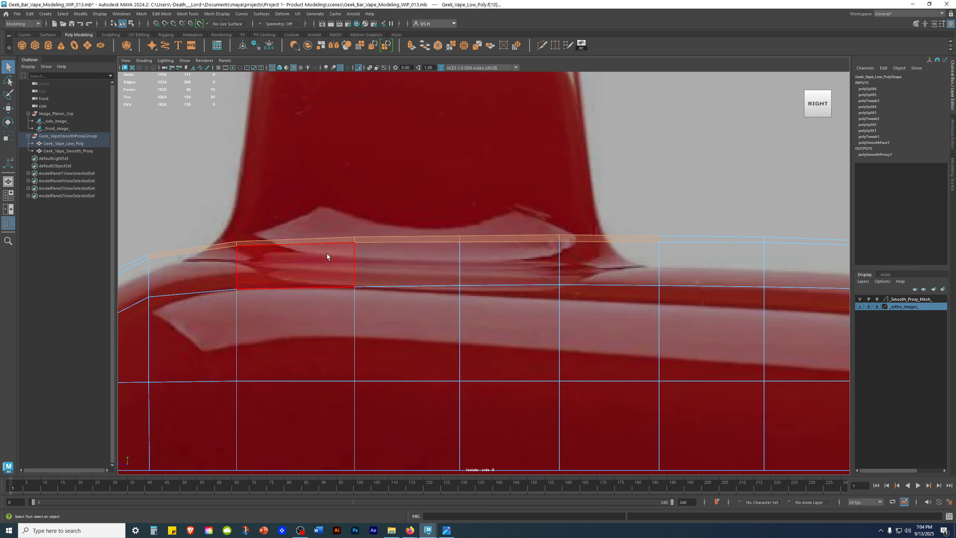
Examine the selected top faces in perspective and against the mouthpiece base in the side reference
key("space")
left_click_drag(214, 222, 240, 236, "alt")
middle_click_drag(241, 235, 318, 216, "alt")
left_click_drag(318, 216, 363, 237, "alt")
left_click_drag(361, 175, 272, 222, "alt")
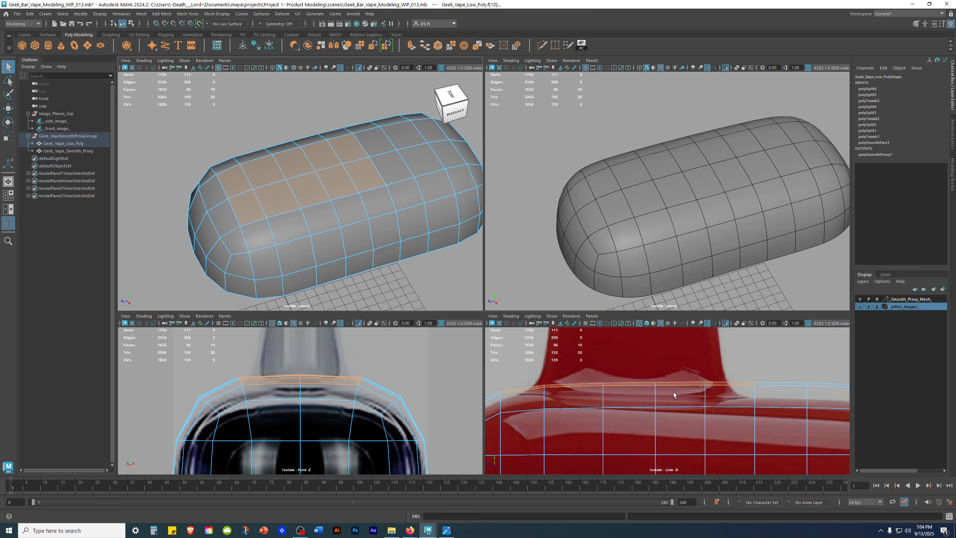
left_click_drag(383, 254, 348, 266, "alt")
scroll(652, 422, "down", 6)
scroll(663, 407, "up", 2)
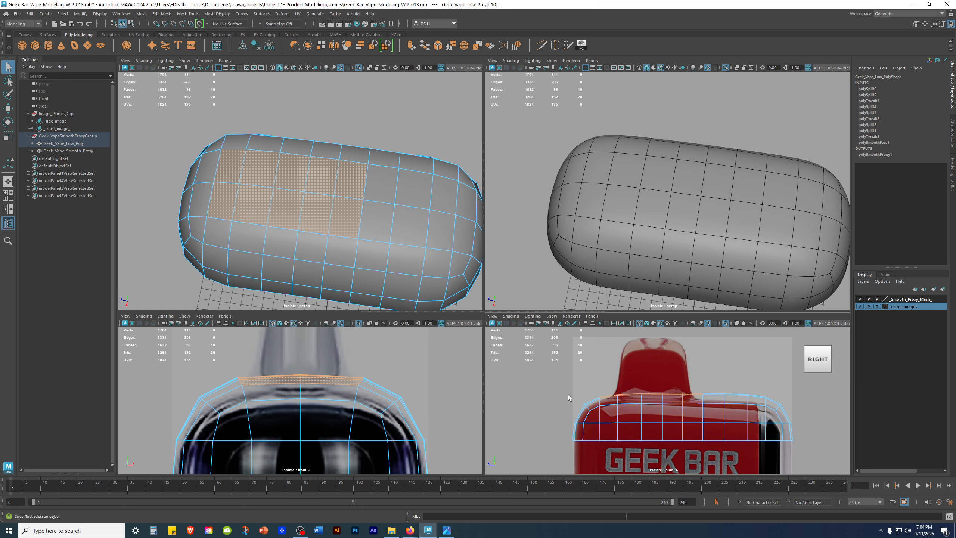
scroll(664, 408, "up", 2)
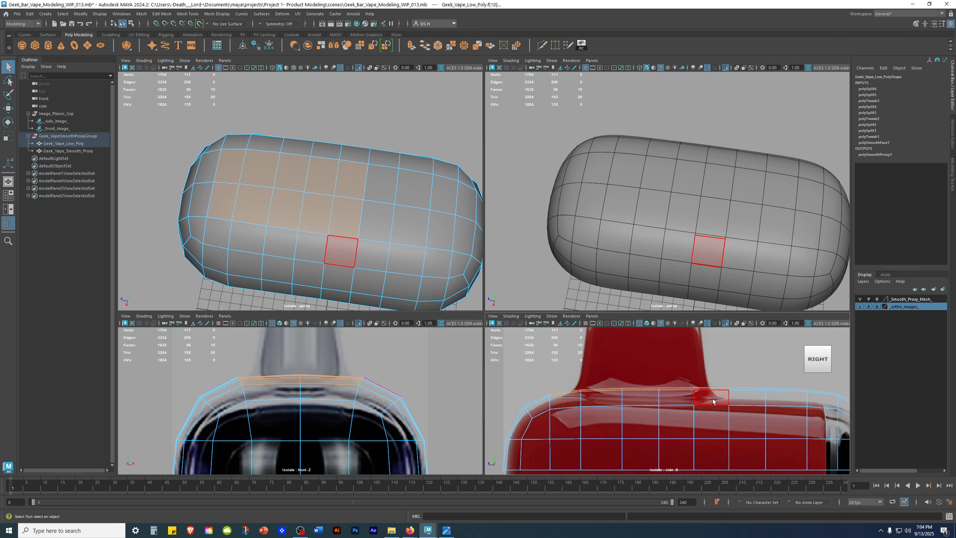
key("space")
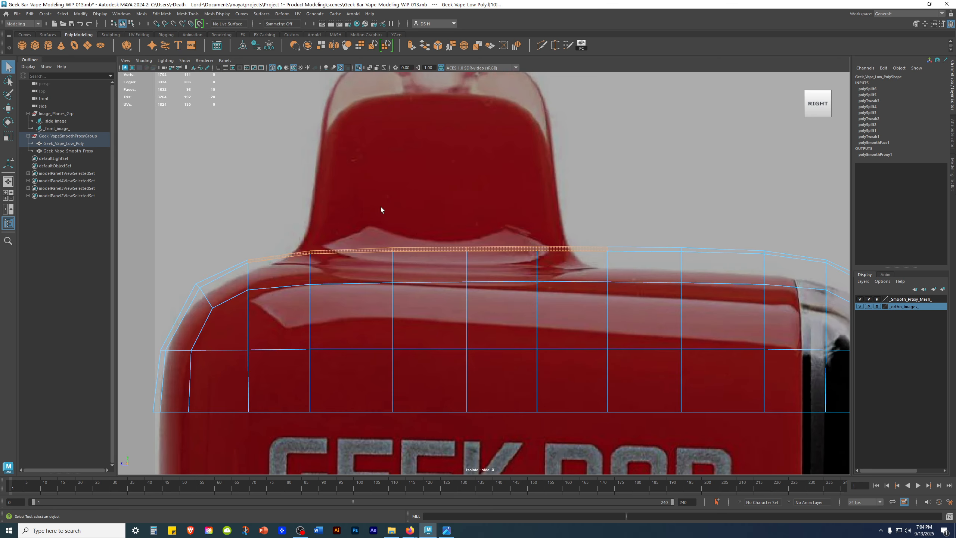
key("space")
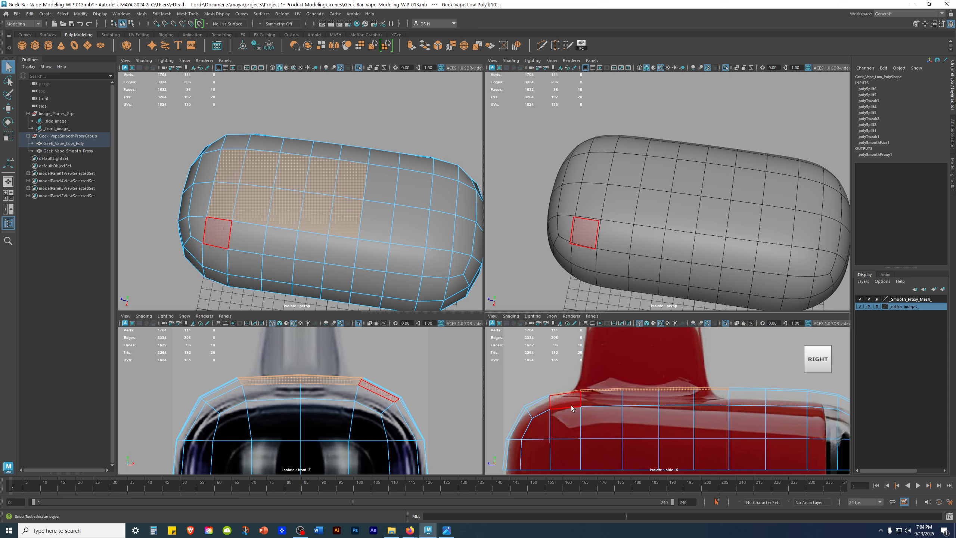
Extrude the selected top faces and enlarge the perspective views, moving the extrude settings clear of the mesh
left_click_drag(315, 230, 337, 207, "alt")
middle_click_drag(320, 153, 323, 185, "alt")
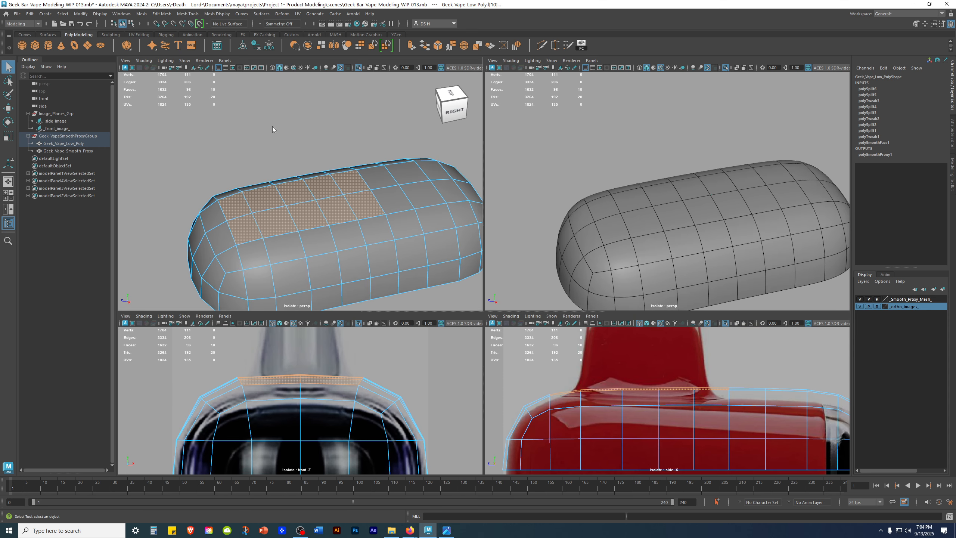
right_click(275, 129, "shift")
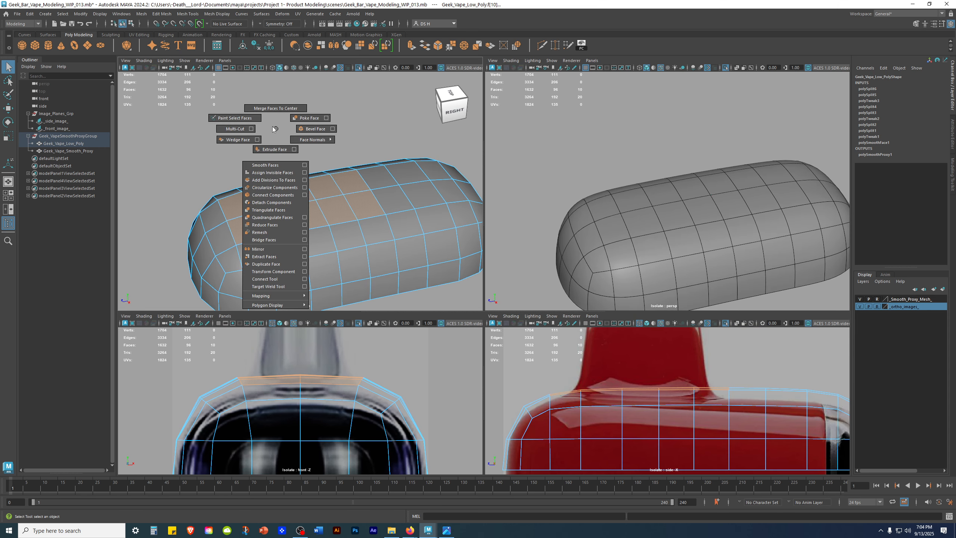
left_click(268, 149)
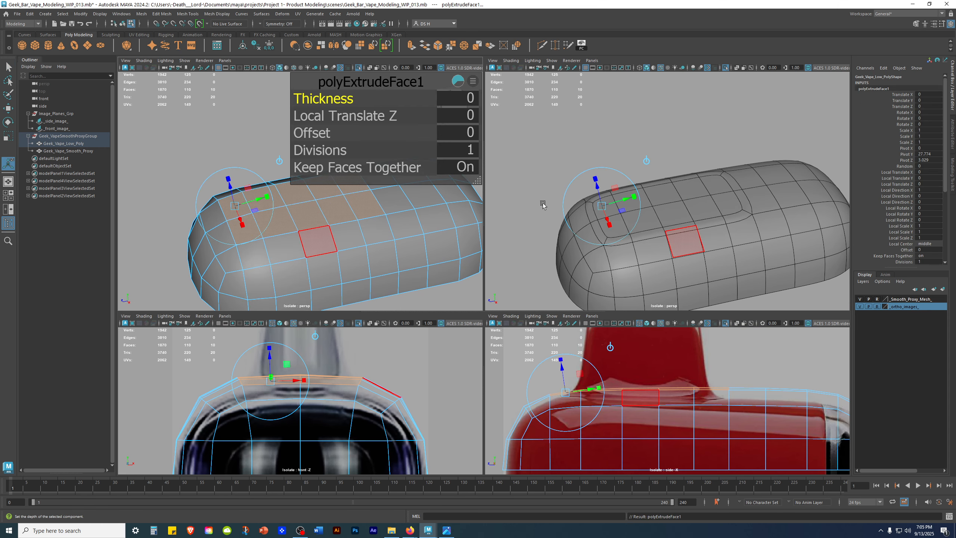
left_click_drag(385, 312, 385, 379)
left_click_drag(371, 150, 332, 81)
left_click_drag(278, 240, 329, 257, "alt")
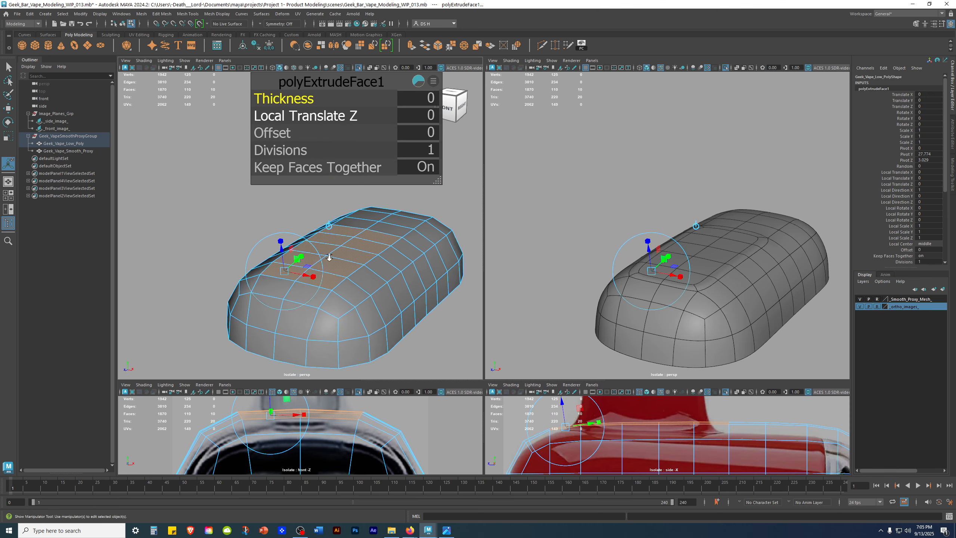
right_click_drag(329, 258, 380, 281, "alt")
middle_click_drag(334, 244, 262, 246, "alt")
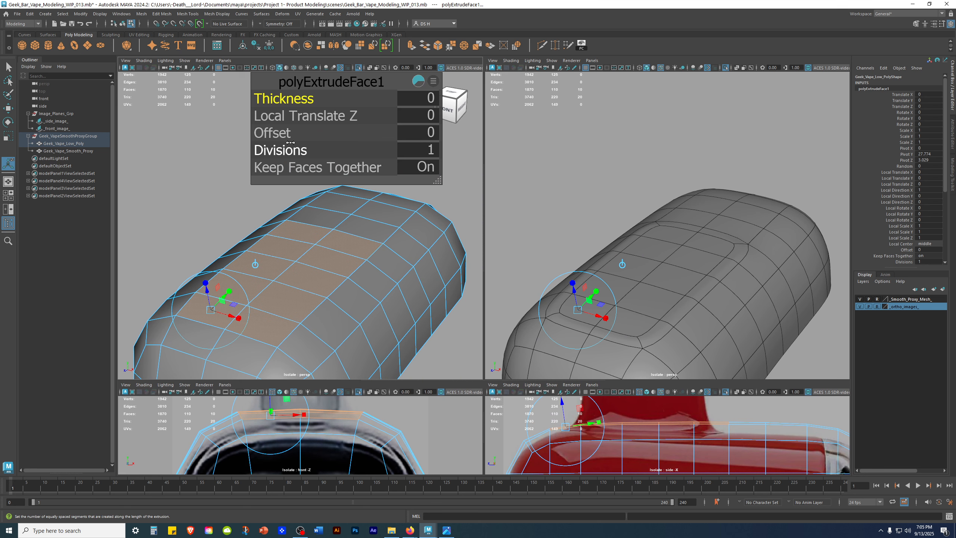
Set the extrusion offset to 0.77 to inset the mouthpiece base faces
left_click_drag(270, 134, 291, 133)
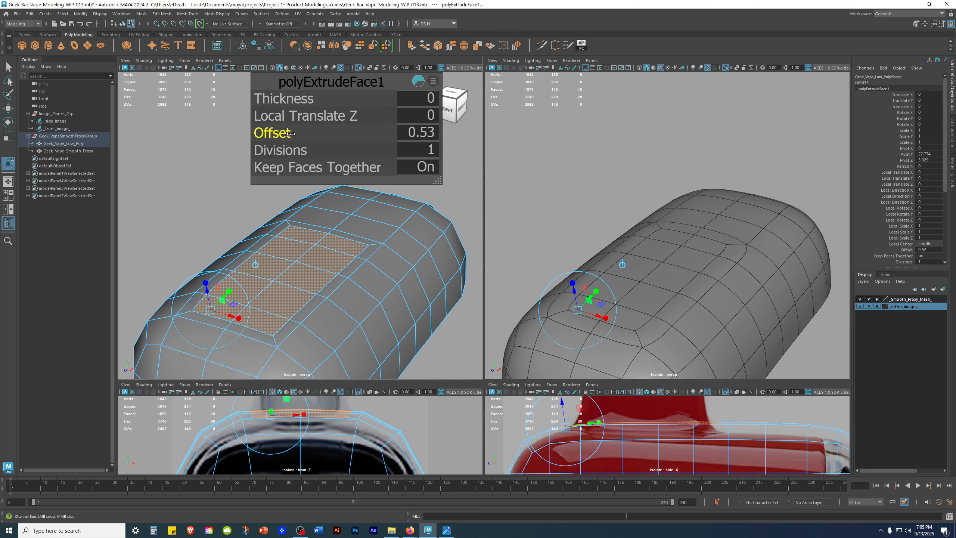
left_click_drag(319, 323, 369, 305, "alt")
left_click_drag(279, 133, 287, 138)
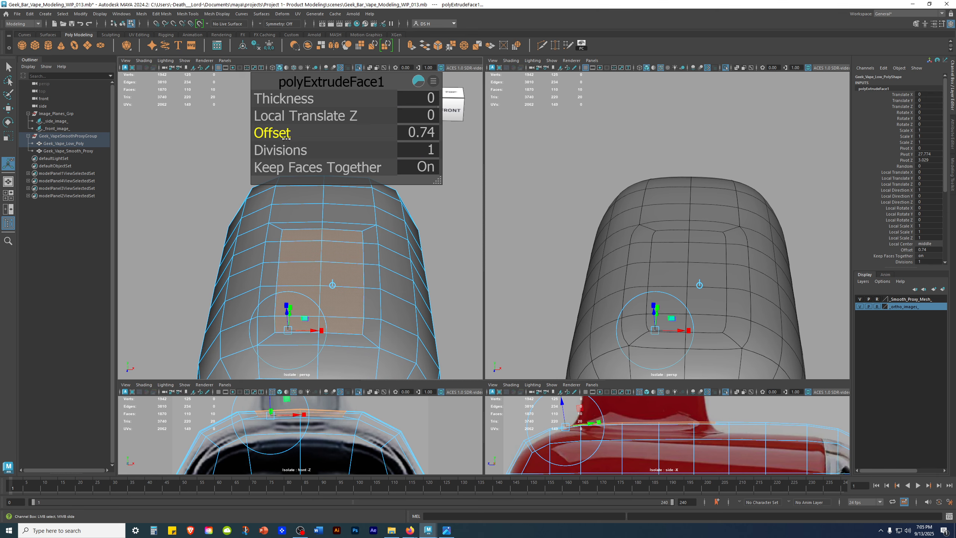
left_click_drag(395, 269, 306, 267, "alt")
left_click_drag(627, 316, 711, 351, "alt")
left_click_drag(335, 279, 342, 223, "alt")
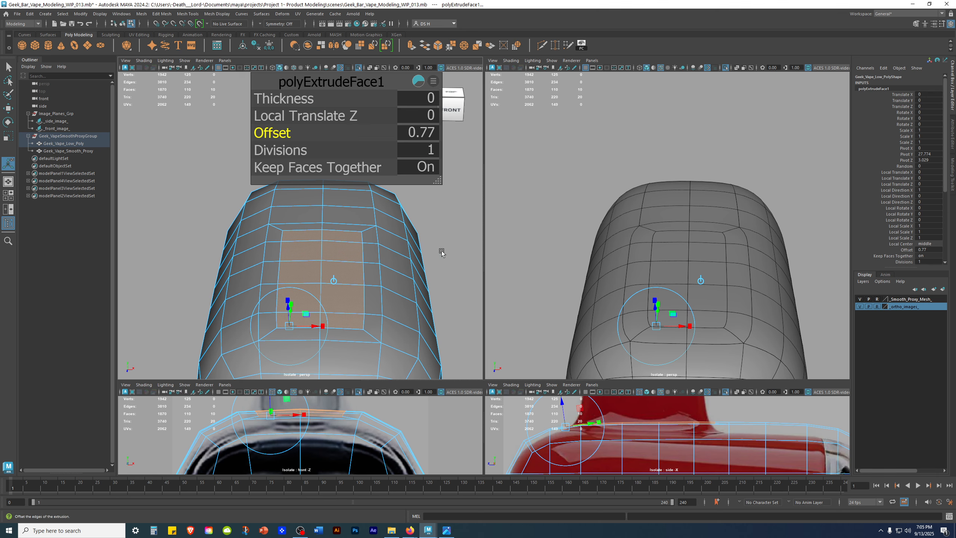
Select the inset top faces and try raising them along Y
key("space")
left_click_drag(555, 326, 569, 280, "alt")
left_click(712, 204)
right_click_drag(570, 280, 429, 197, "alt")
left_click_drag(554, 330, 486, 244, "alt")
left_click(484, 222)
key("q")
left_click(517, 239, "shift")
left_click_drag(436, 222, 244, 281, "shift")
key("w")
left_click_drag(390, 273, 426, 274, "alt")
key("ctrl+z")
left_click_drag(331, 267, 438, 362, "ctrl")
left_click_drag(494, 404, 462, 398, "alt")
left_click_drag(438, 247, 438, 211)
left_click_drag(442, 271, 485, 260, "alt")
key("ctrl+z")
right_click_drag(485, 260, 653, 330, "alt")
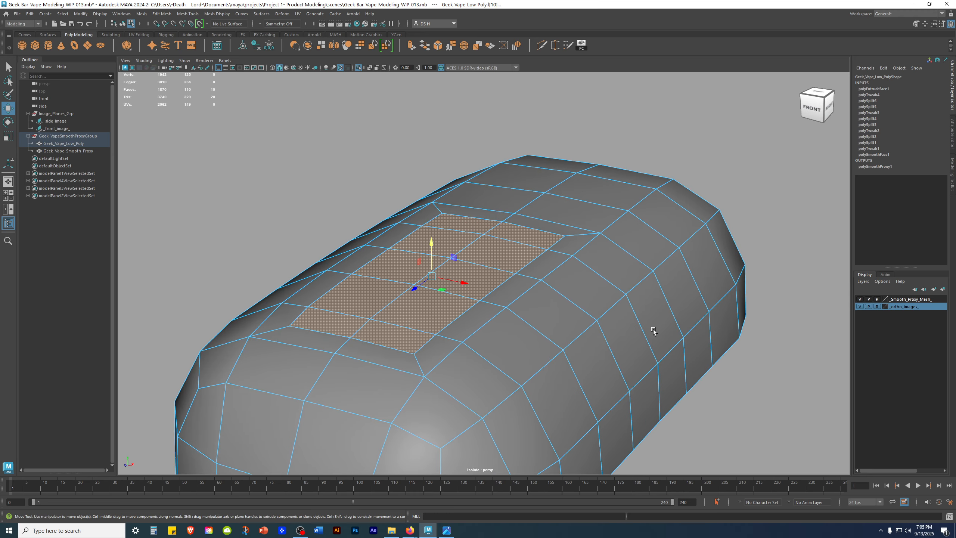
left_click_drag(433, 243, 721, 308)
left_click(721, 308)
Select a middle edge on the side of the inset top faces and turn on Object X symmetry
right_click_drag(722, 308, 614, 277, "alt")
left_click_drag(614, 278, 565, 273, "alt")
right_click_drag(564, 273, 497, 241, "alt")
left_click_drag(497, 241, 553, 234, "alt")
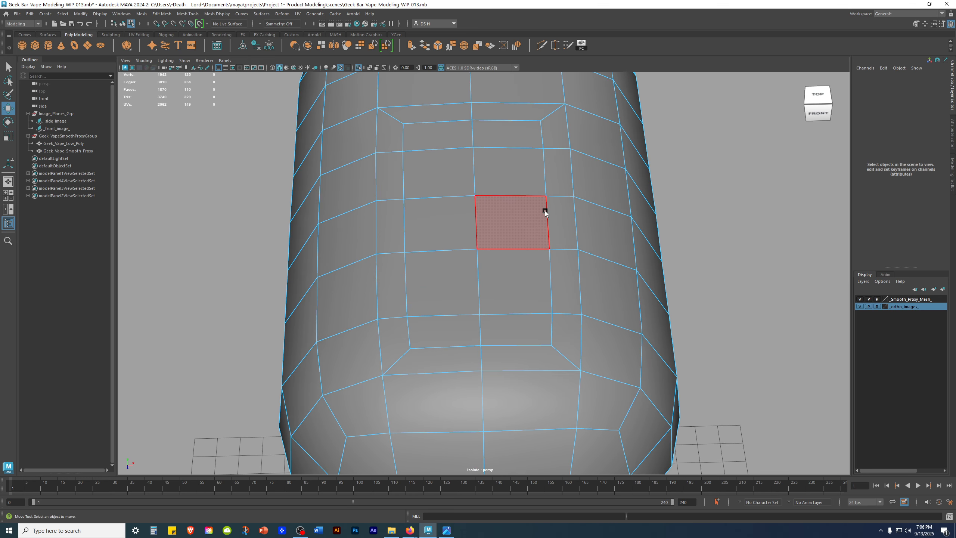
right_click_drag(539, 214, 538, 169)
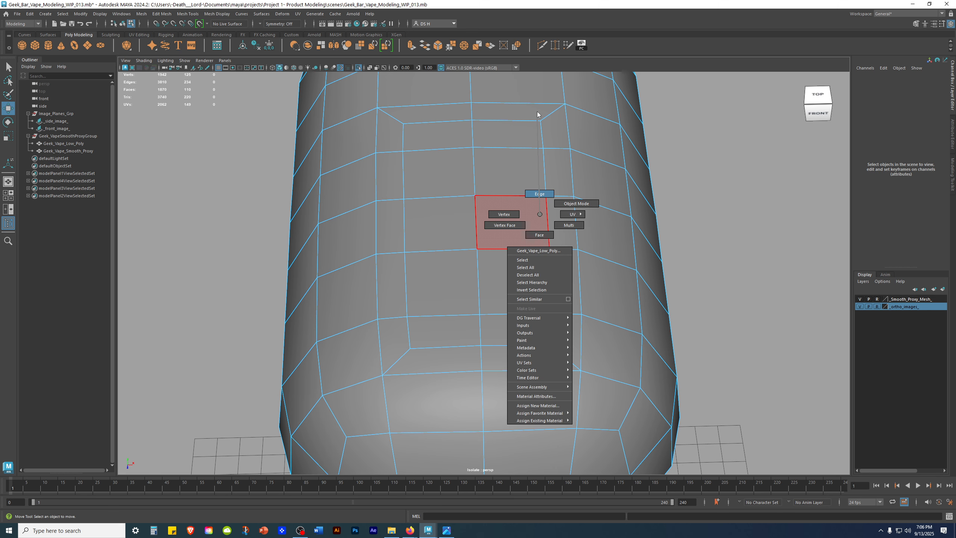
right_click_drag(538, 114, 537, 116)
left_click(547, 221)
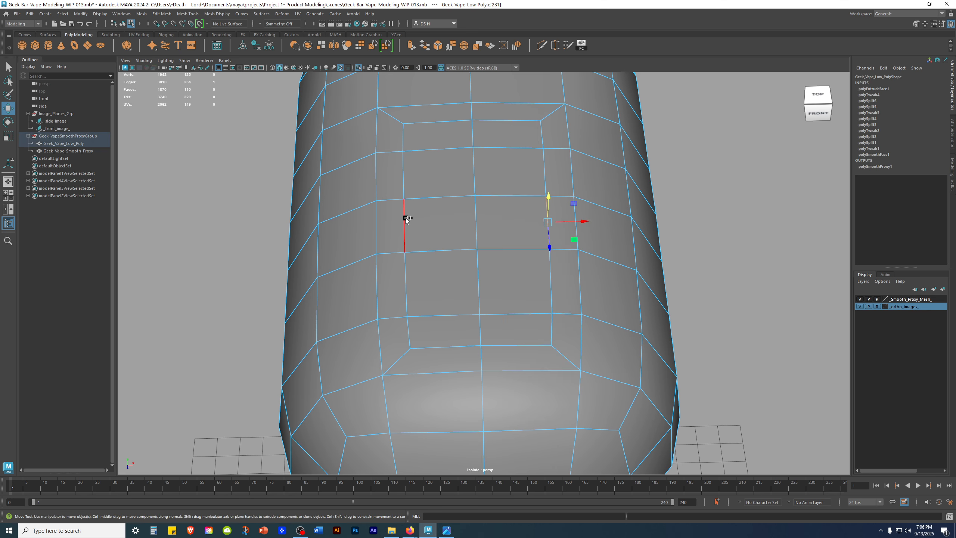
left_click_drag(525, 281, 507, 240, "alt")
middle_click_drag(506, 241, 501, 263, "alt")
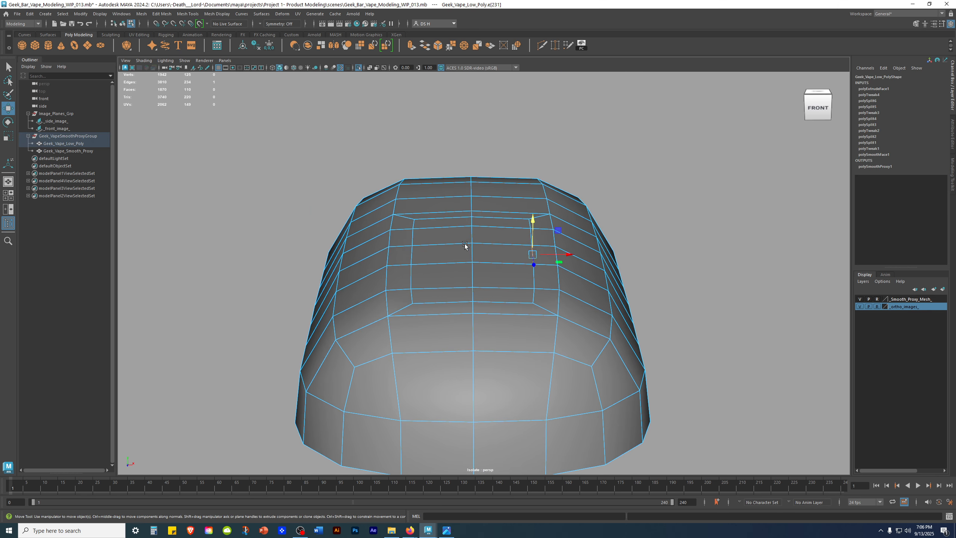
left_click(260, 24)
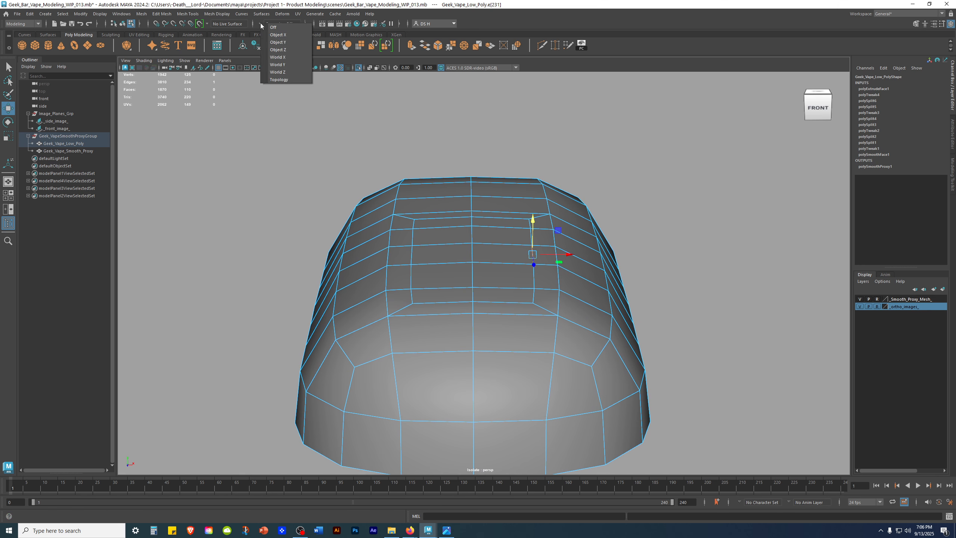
left_click(279, 35)
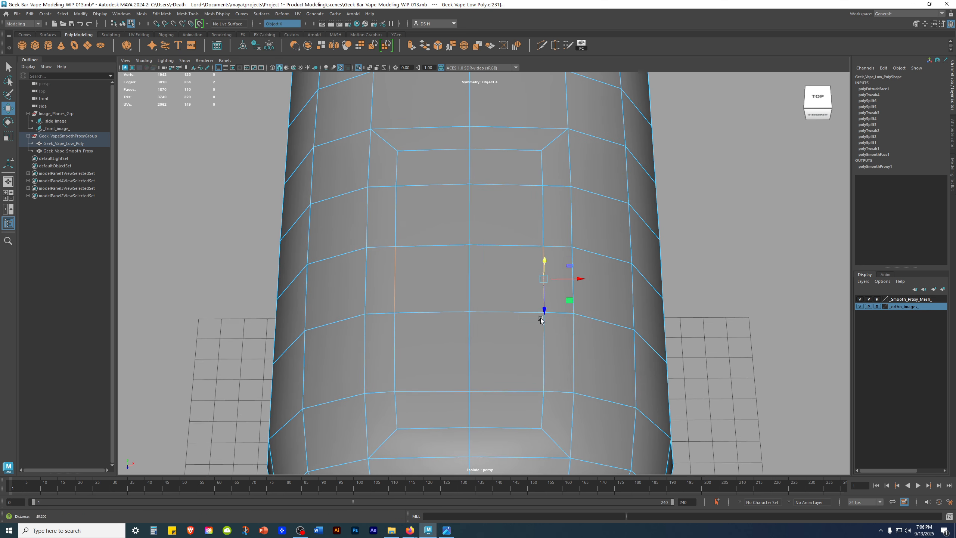
Move the mirrored middle side edges of the inset outward along X
scroll(527, 298, "up", 2)
left_click_drag(529, 299, 546, 318, "alt")
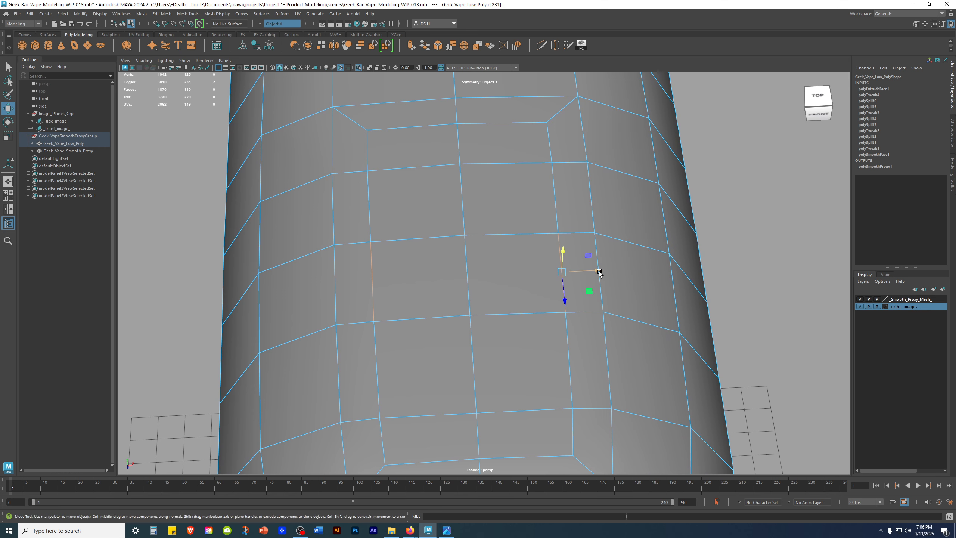
left_click_drag(599, 271, 602, 303)
Select the mirrored inset vertices at both ends of its long sides and move them slightly outward along X
right_click_drag(624, 249, 395, 219)
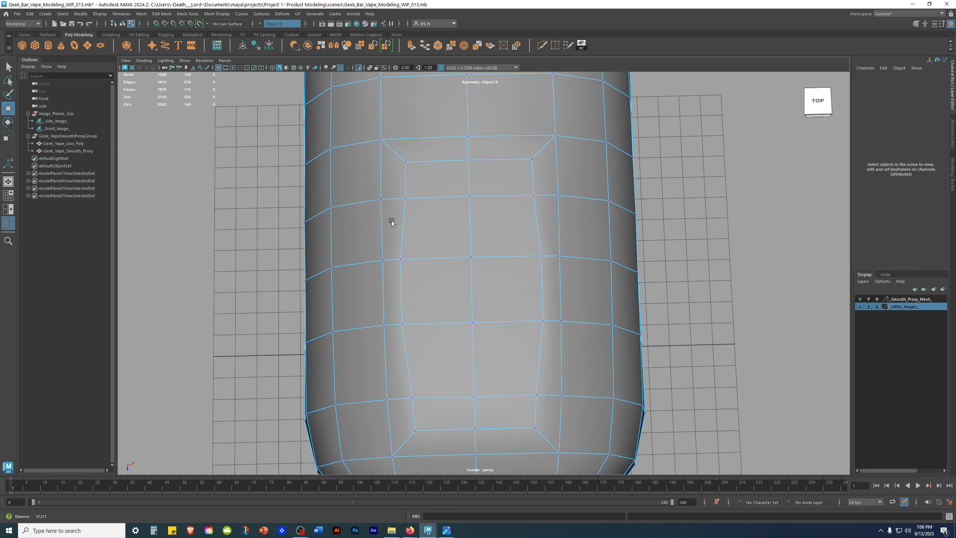
middle_click_drag(475, 188, 480, 262, "alt")
left_click(506, 268)
left_click_drag(550, 265, 546, 263)
right_click_drag(549, 265, 538, 359, "alt")
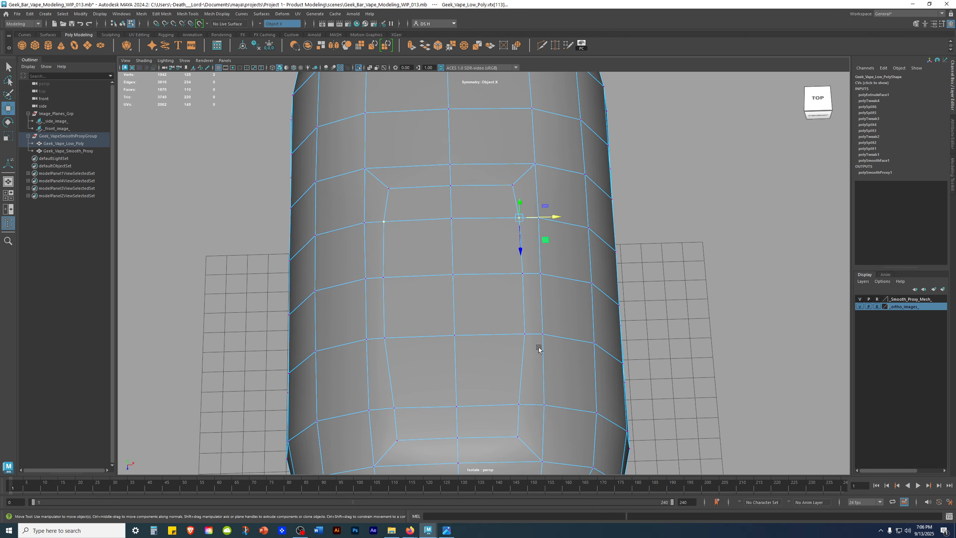
left_click_drag(385, 200, 452, 241, "alt")
key("ctrl+z")
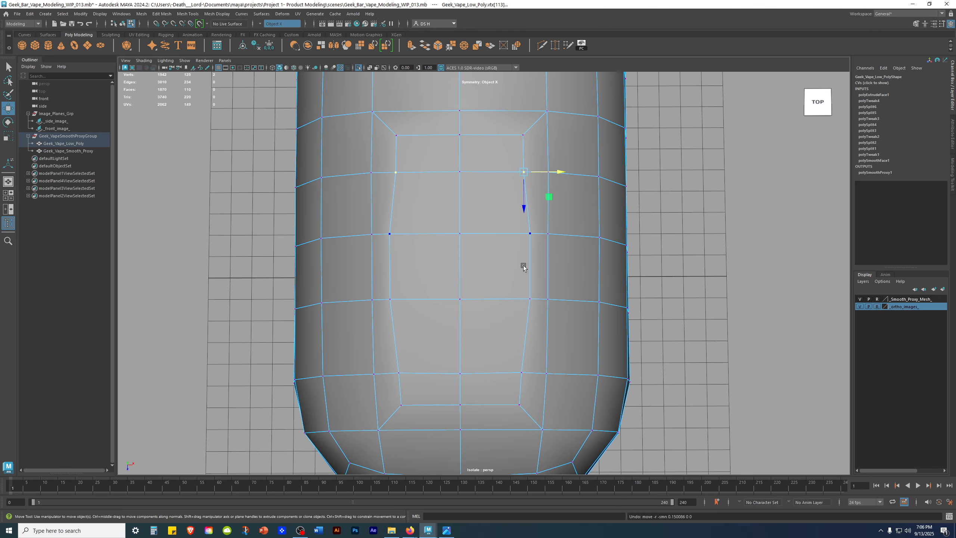
right_click_drag(523, 265, 463, 318, "alt")
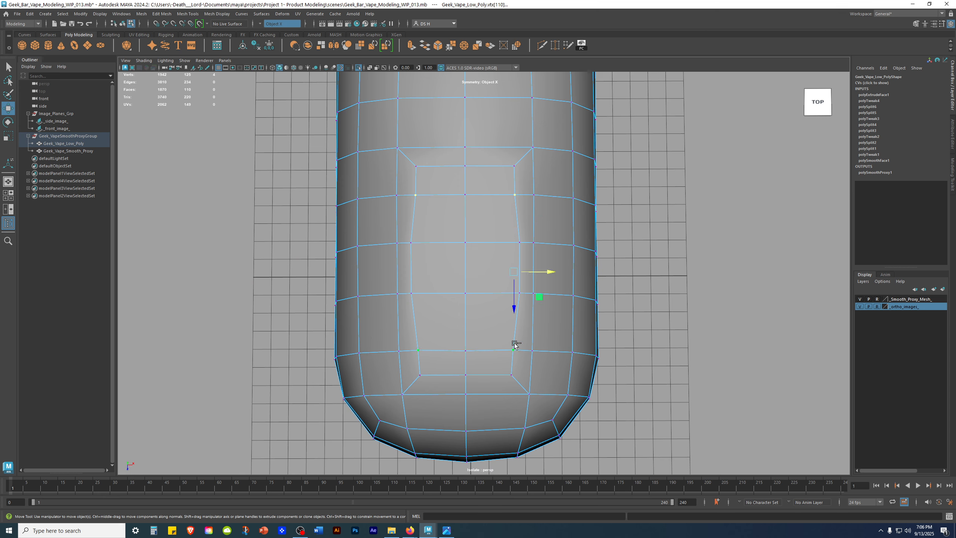
left_click_drag(542, 266, 552, 271)
Nudge the mirrored side vertices near the inset's front end slightly along Z
left_click_drag(669, 390, 581, 391, "alt")
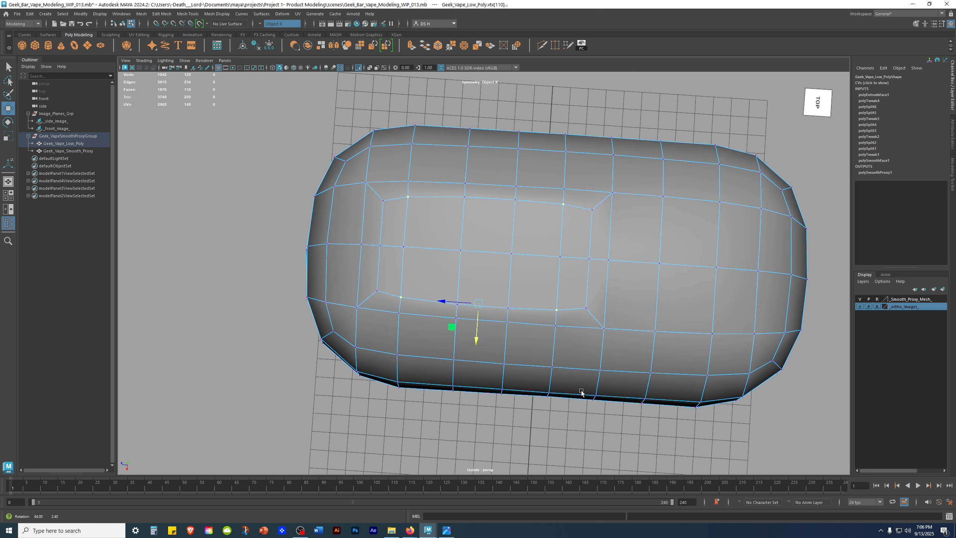
middle_click_drag(565, 260, 563, 280, "alt")
right_click_drag(530, 262, 602, 270, "alt")
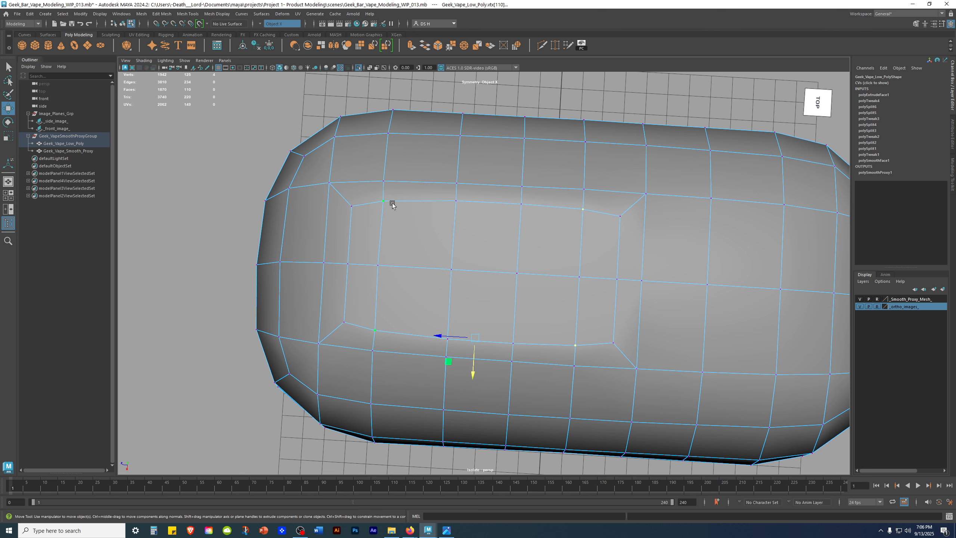
left_click_drag(349, 197, 348, 197)
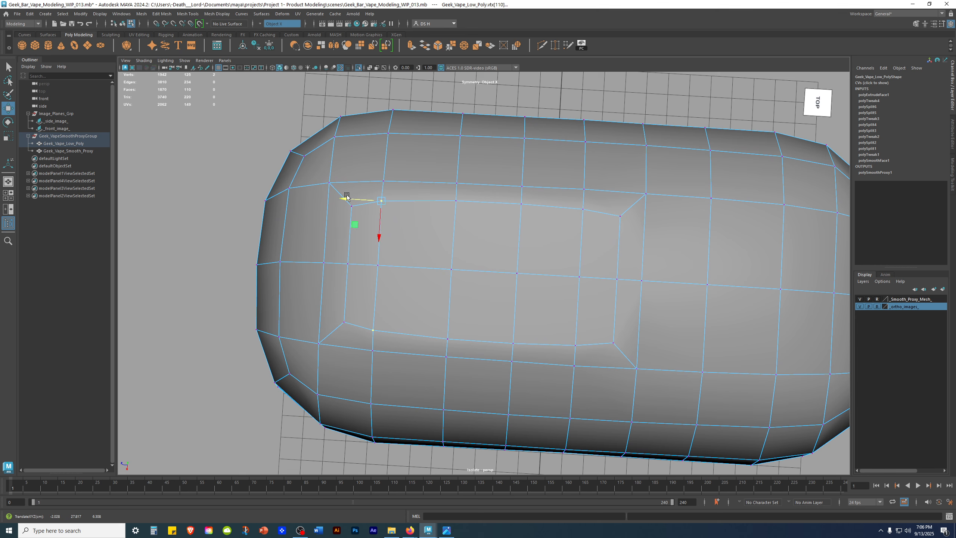
left_click(207, 207)
Examine the inset outline from above and at an angle, checking the spacing of its edges
left_click_drag(360, 308, 490, 272, "alt")
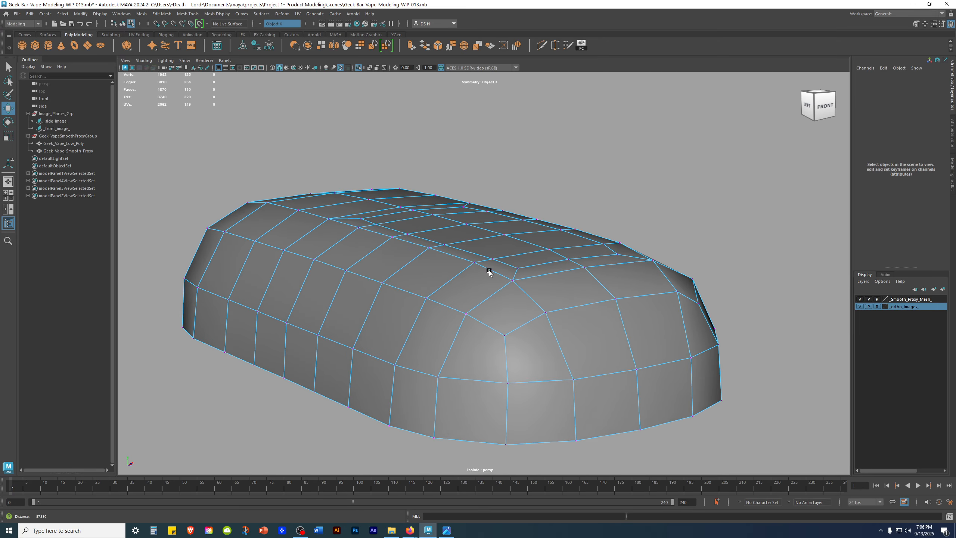
right_click_drag(490, 272, 746, 299, "alt")
key("ctrl+z")
left_click_drag(740, 301, 445, 297, "alt")
left_click(267, 155)
right_click_drag(445, 296, 418, 273, "alt")
left_click_drag(419, 279, 499, 243, "alt")
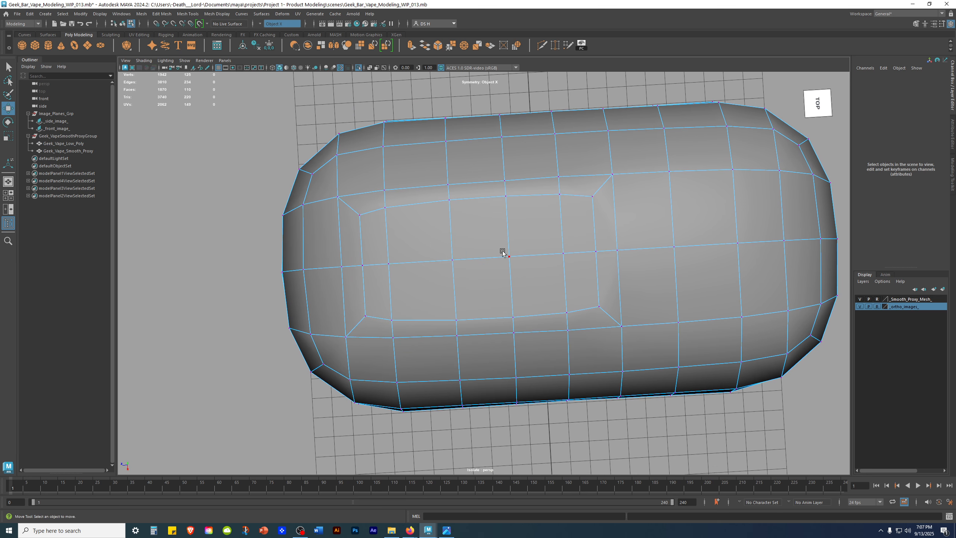
double_click(460, 258)
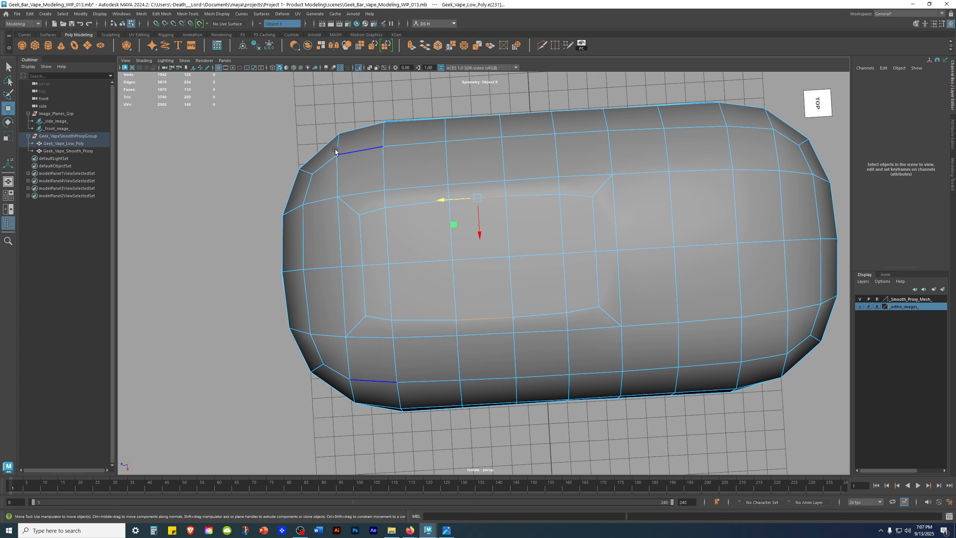
left_click(364, 109)
right_click_drag(452, 274, 495, 252, "alt")
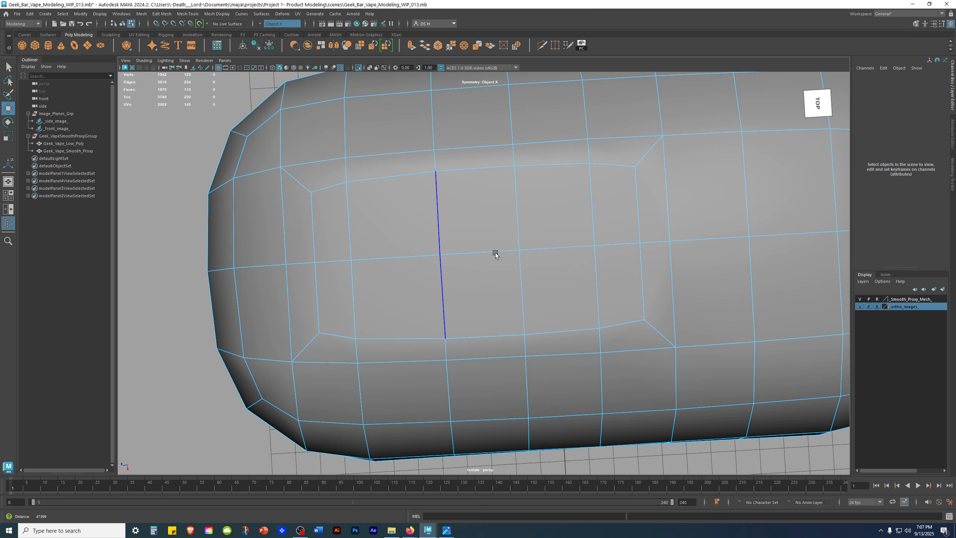
Select the edge loop crossing the front half of the inset and adjust its scale and position along Z
double_click(439, 210)
right_click_drag(440, 212, 431, 237, "alt")
key("r")
left_click_drag(419, 198, 431, 191)
key("w")
left_click_drag(477, 337, 691, 306, "alt")
left_click_drag(529, 308, 532, 315, "alt")
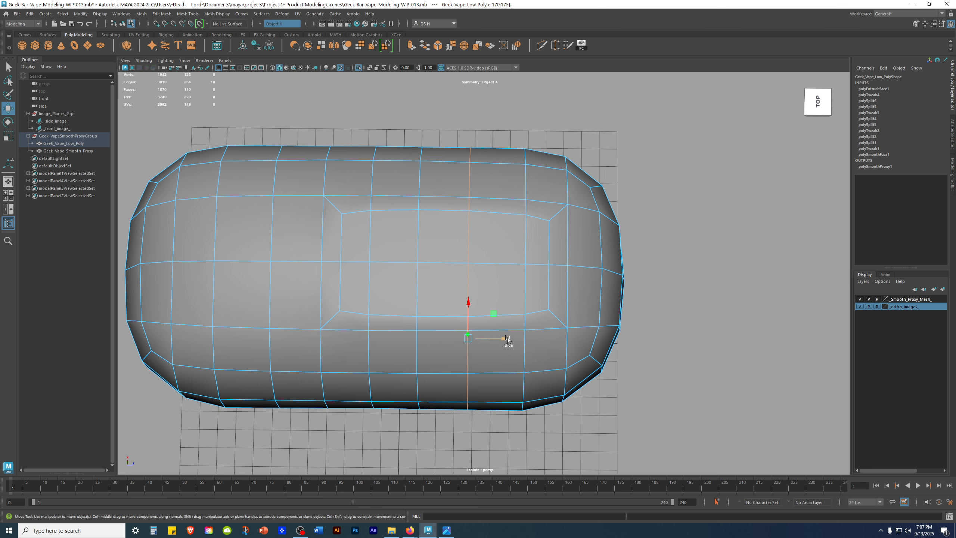
left_click_drag(506, 339, 506, 339)
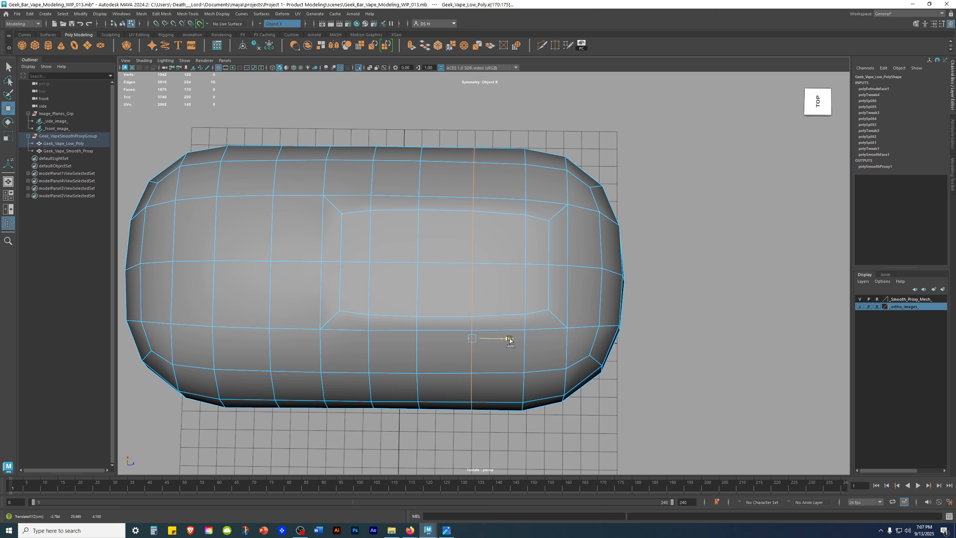
left_click_drag(509, 339, 507, 338)
Compare the mesh before and after the last edge loop move and examine the inset from several angles
left_click_drag(597, 348, 317, 337, "alt")
key("ctrl+z")
left_click_drag(582, 409, 580, 421, "alt")
right_click_drag(580, 420, 651, 438, "alt")
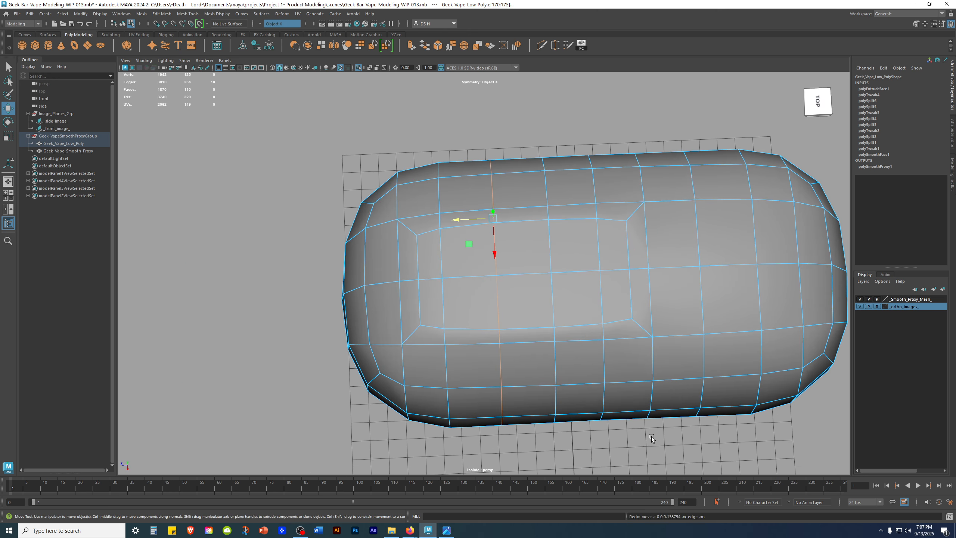
left_click_drag(627, 317, 610, 339, "alt")
middle_click_drag(515, 226, 441, 256, "alt")
left_click_drag(442, 257, 484, 342, "alt")
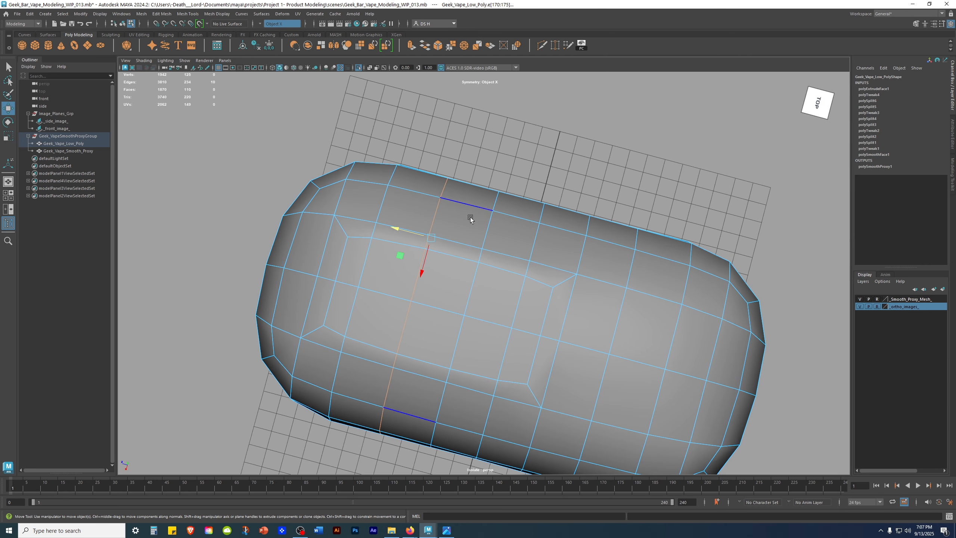
left_click_drag(591, 356, 579, 315, "alt")
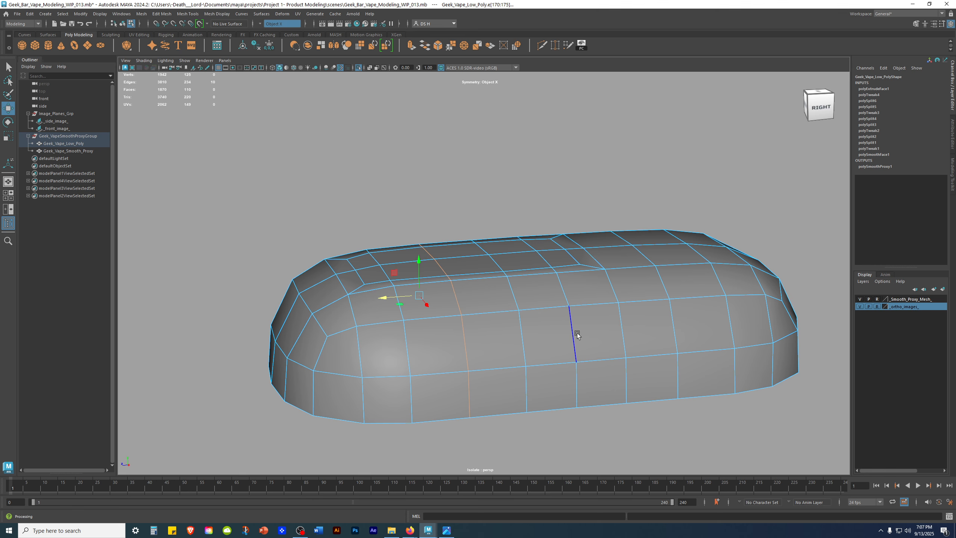
left_click(628, 423)
left_click_drag(509, 334, 623, 326, "alt")
right_click_drag(623, 327, 704, 339, "alt")
left_click_drag(704, 341, 665, 342, "alt")
scroll(665, 342, "down", 5)
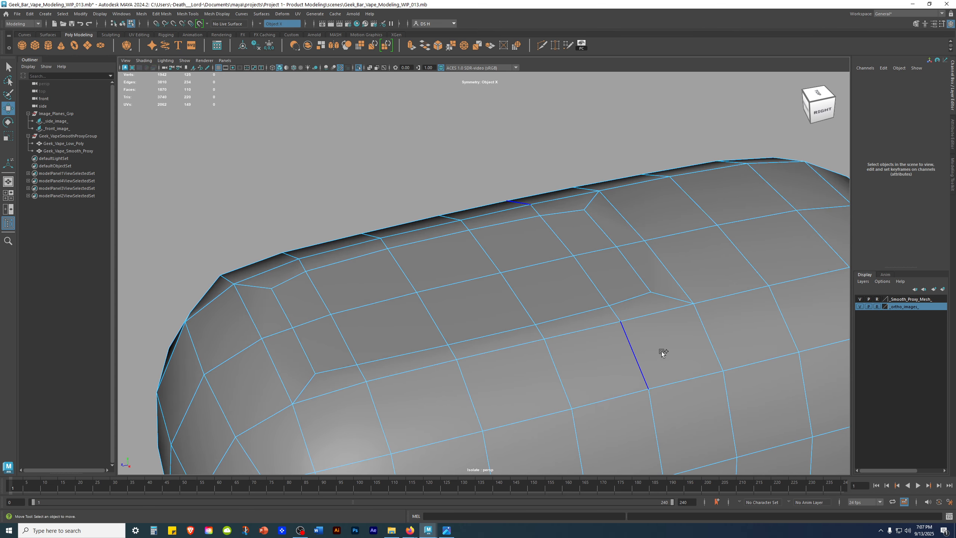
Save the scene as a new version named Geek_Bar_Vape_Modeling_WIP_014
key("ctrl+shift+s")
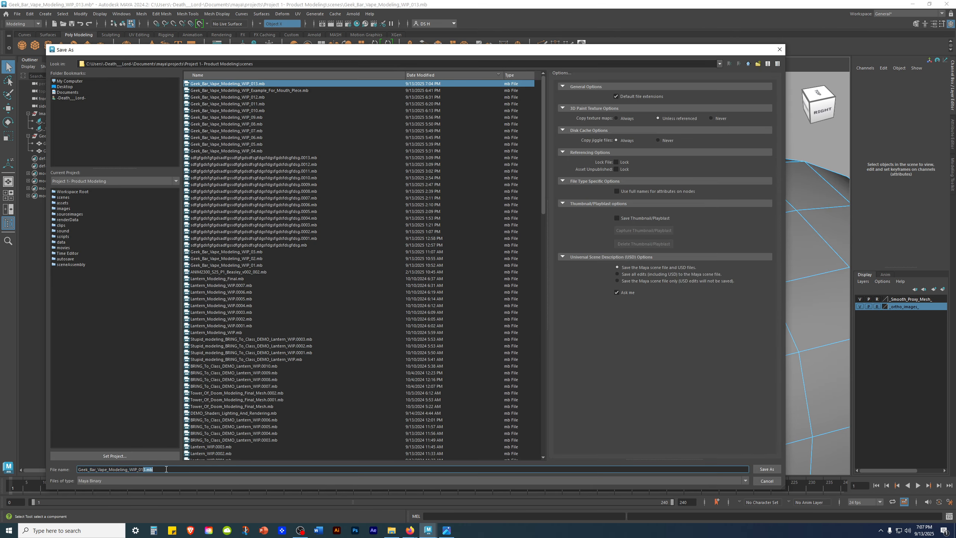
left_click_drag(143, 469, 199, 471)
type("4")
key("Return")
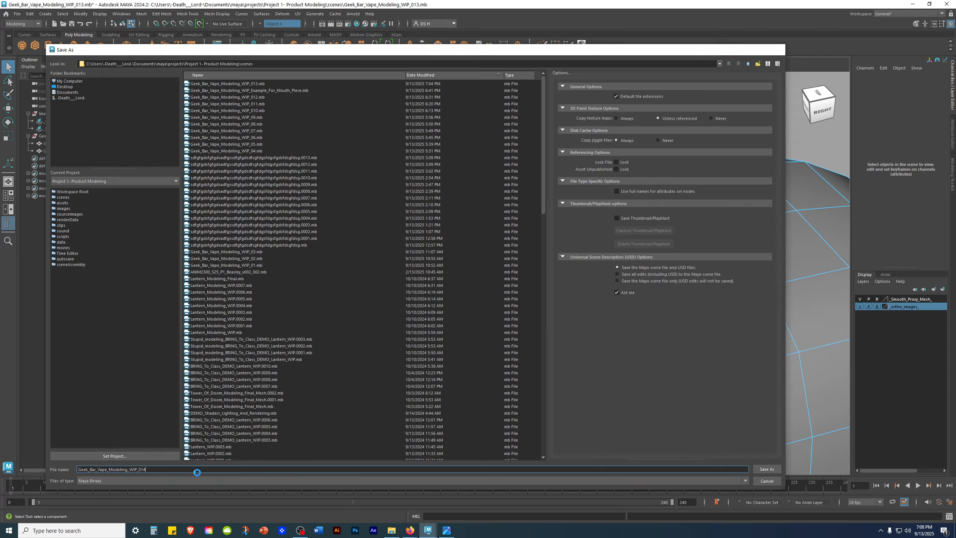
Select all the inset top faces of the mouthpiece base and extrude them
mouse_move(418, 331)
left_mouse_down("alt")
mouse_move(382, 303)
mouse_move(423, 300)
mouse_move(424, 313)
left_mouse_up("alt")
right_click_drag(472, 242, 473, 260)
key("q")
left_click_drag(584, 224, 343, 292)
left_click_drag(343, 292, 458, 334, "alt")
key("w")
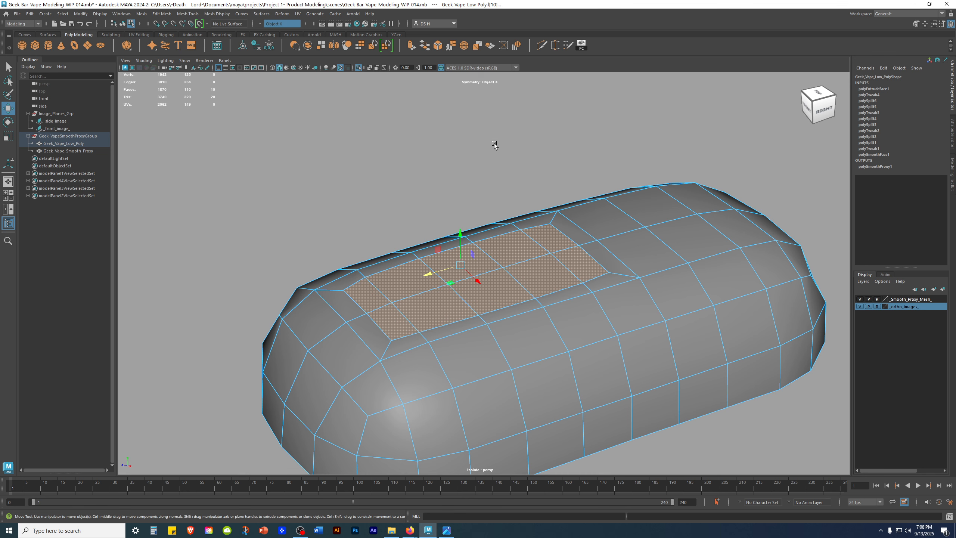
right_click(493, 115, "shift")
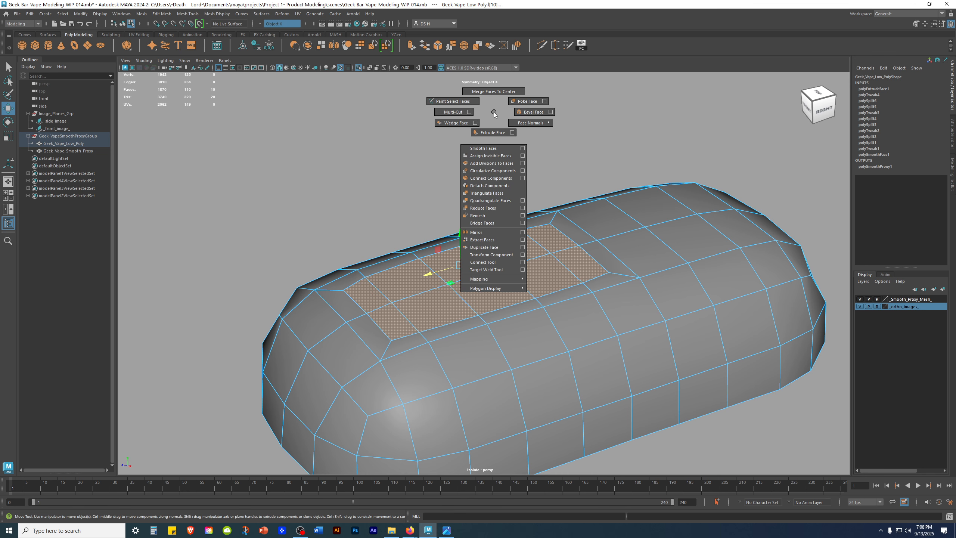
left_click(496, 132)
Raise the extruded faces along Y to the top of the mouthpiece in the side reference
left_click_drag(602, 256, 533, 264, "alt")
key("w")
left_click_drag(645, 331, 546, 299, "alt")
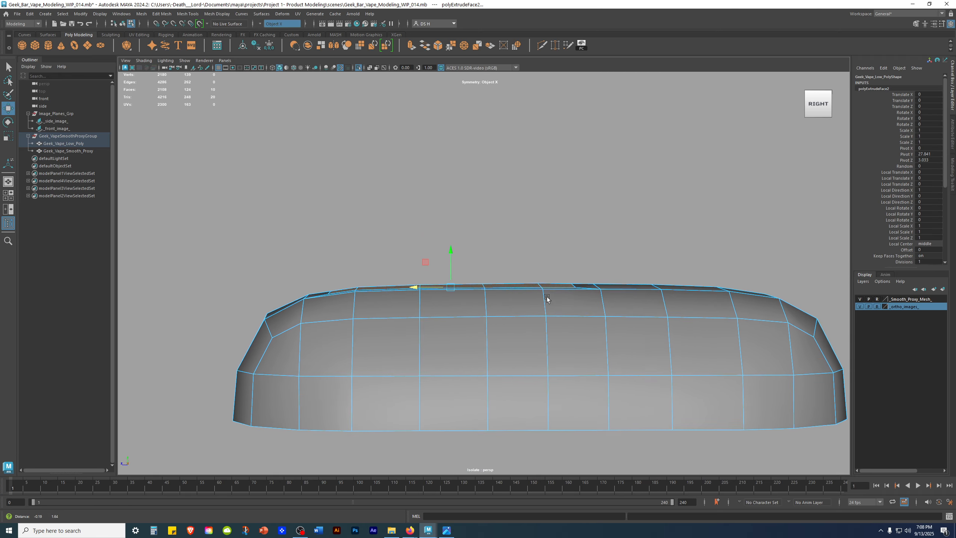
right_click_drag(546, 299, 643, 323, "alt")
key("space")
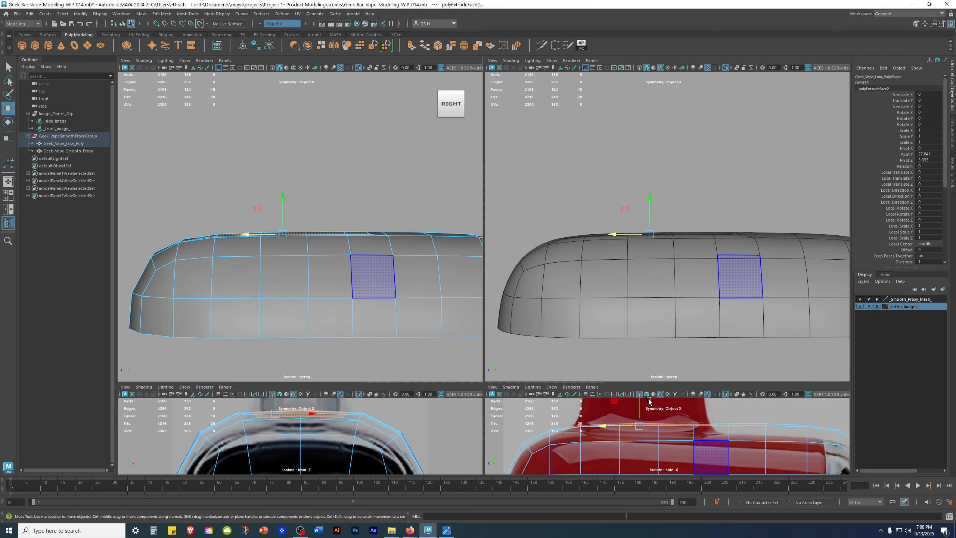
key("space")
middle_click_drag(490, 229, 479, 283, "alt")
key("3")
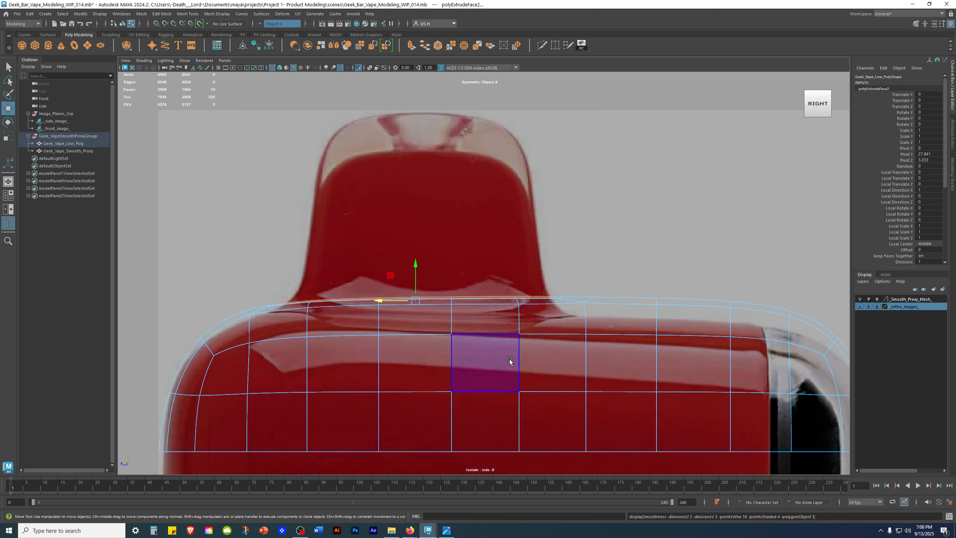
left_click_drag(414, 263, 444, 80)
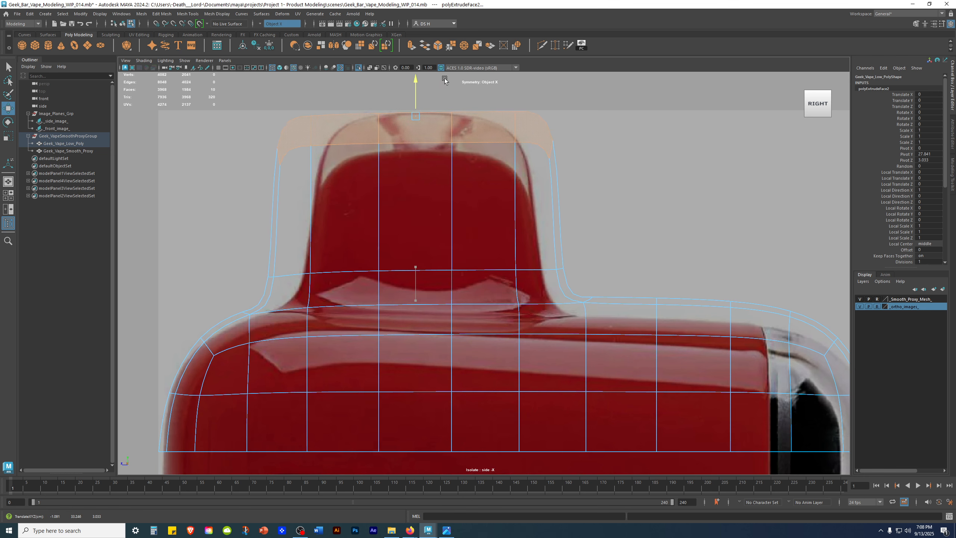
Examine the extruded mouthpiece block without smooth preview, in side view and beside the smoothed mesh in perspective
key("1")
middle_click_drag(465, 128, 515, 236, "alt")
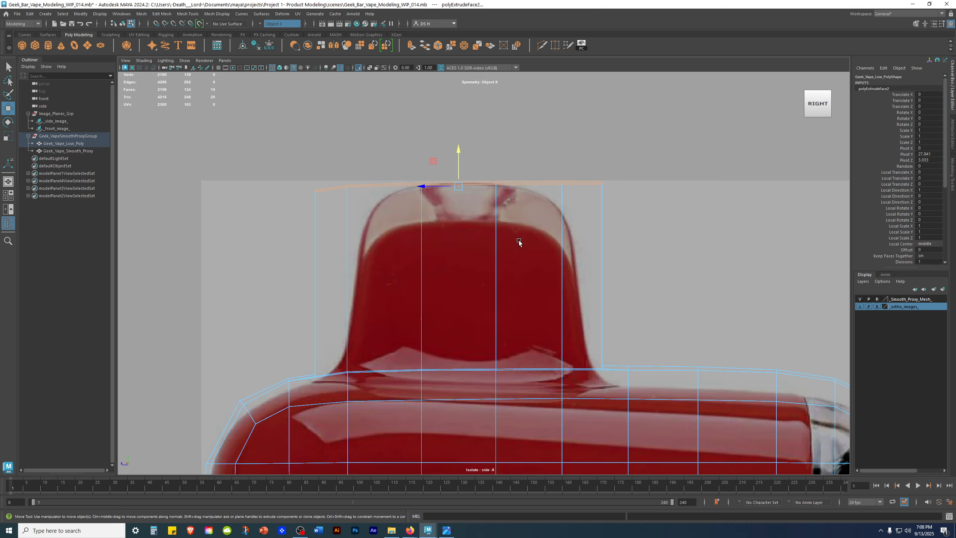
key("space")
key("space")
left_click_drag(497, 228, 544, 352, "alt")
key("space")
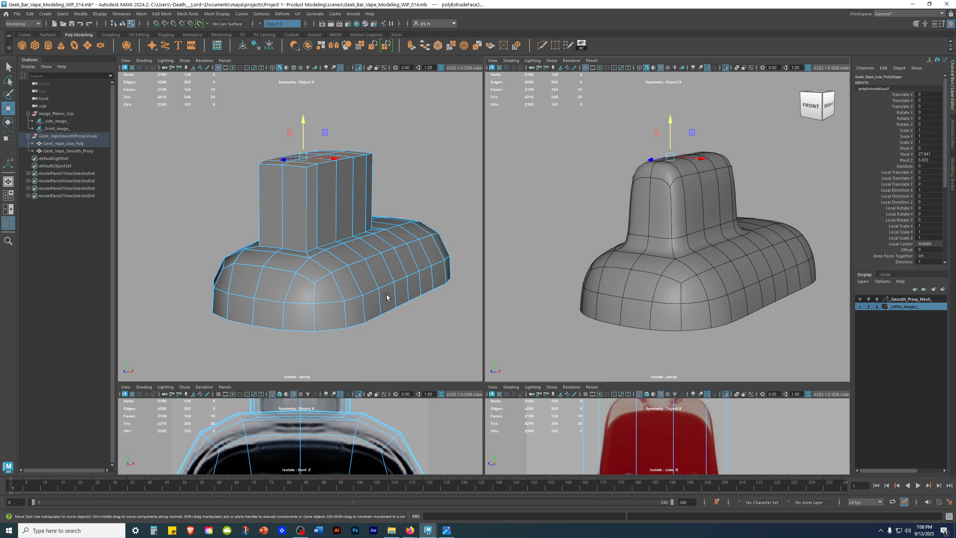
left_click_drag(389, 303, 355, 306, "alt")
Flatten the mouthpiece's top faces by scaling them along Y and check them against the side reference
key("space")
left_click_drag(414, 320, 418, 493, "alt")
key("r")
left_click(561, 323)
left_click_drag(580, 326, 527, 330, "alt")
key("space")
key("space")
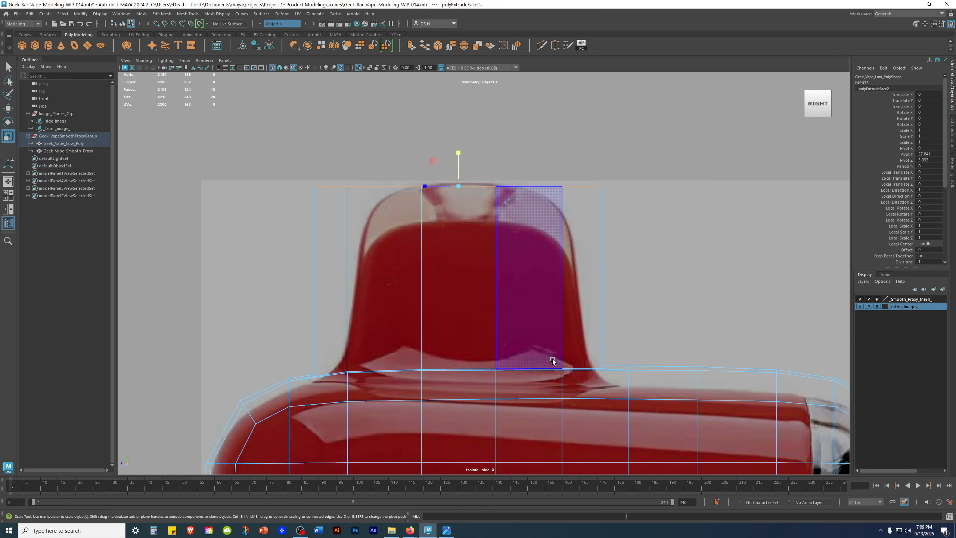
Examine the deselected mouthpiece block from several sides in perspective, including its smoothed shape, and compare it with the side reference
left_click(136, 200)
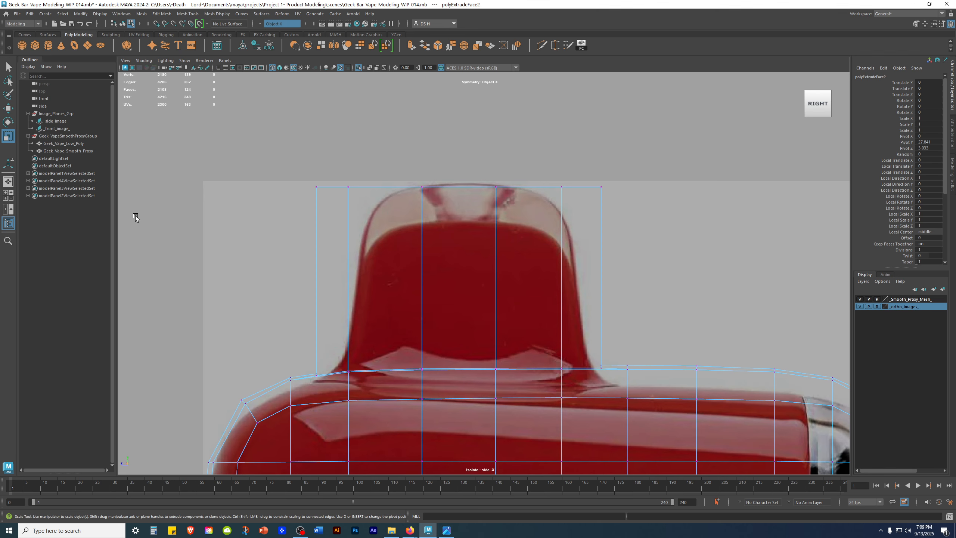
key("space")
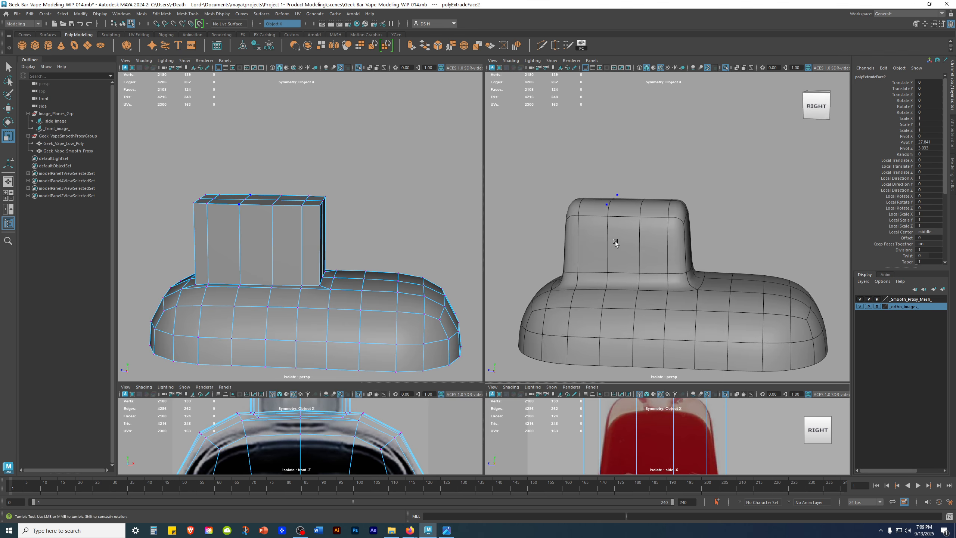
left_click_drag(616, 241, 664, 235, "alt")
scroll(663, 234, "up", 4)
left_click_drag(377, 293, 377, 306, "alt")
right_click_drag(377, 306, 368, 272, "alt")
left_click_drag(358, 275, 333, 277, "alt")
right_click_drag(339, 279, 434, 298, "alt")
left_click_drag(450, 296, 403, 296, "alt")
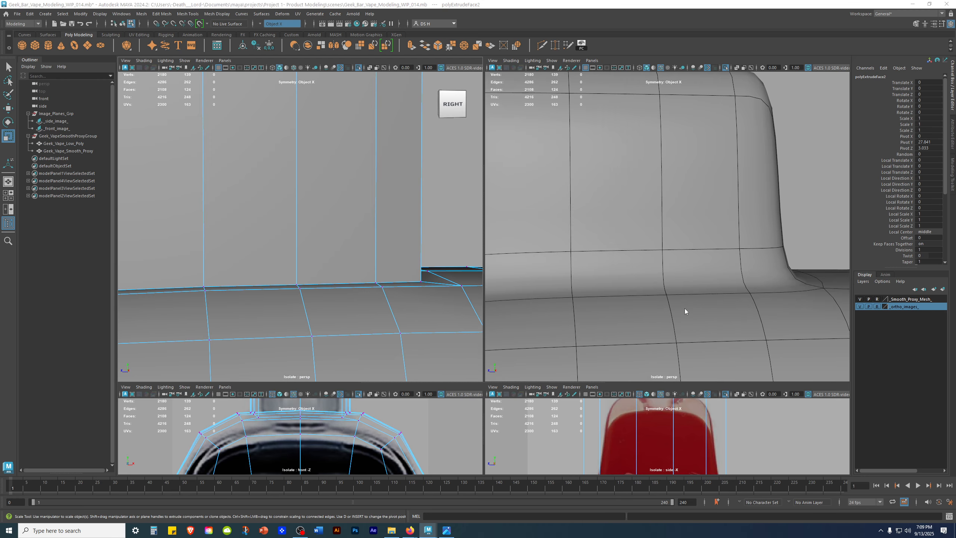
key("space")
left_click_drag(672, 310, 629, 307, "alt")
right_click_drag(628, 307, 542, 317, "alt")
key("alt+5")
mouse_move(527, 323)
left_mouse_down("alt")
mouse_move(618, 342)
mouse_move(804, 339)
left_mouse_up("alt")
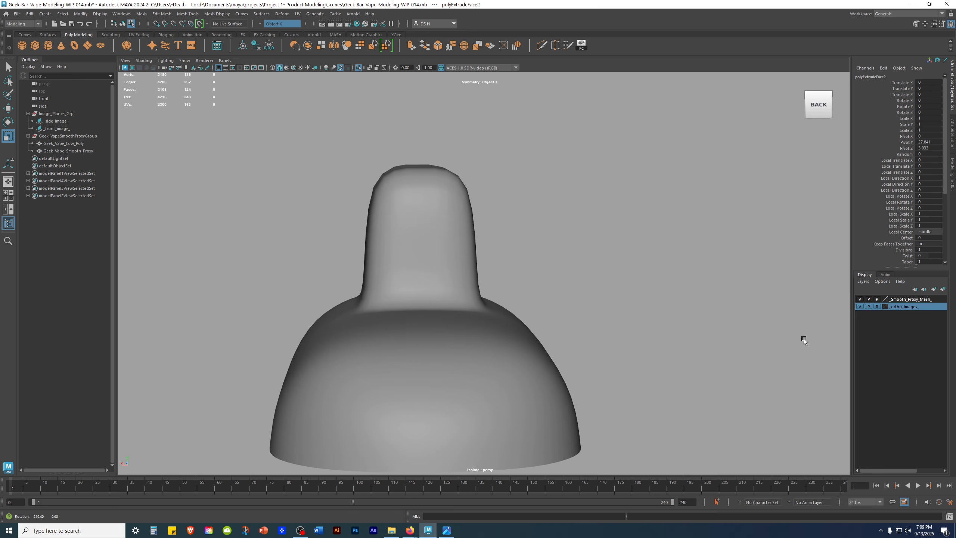
key("space")
key("space")
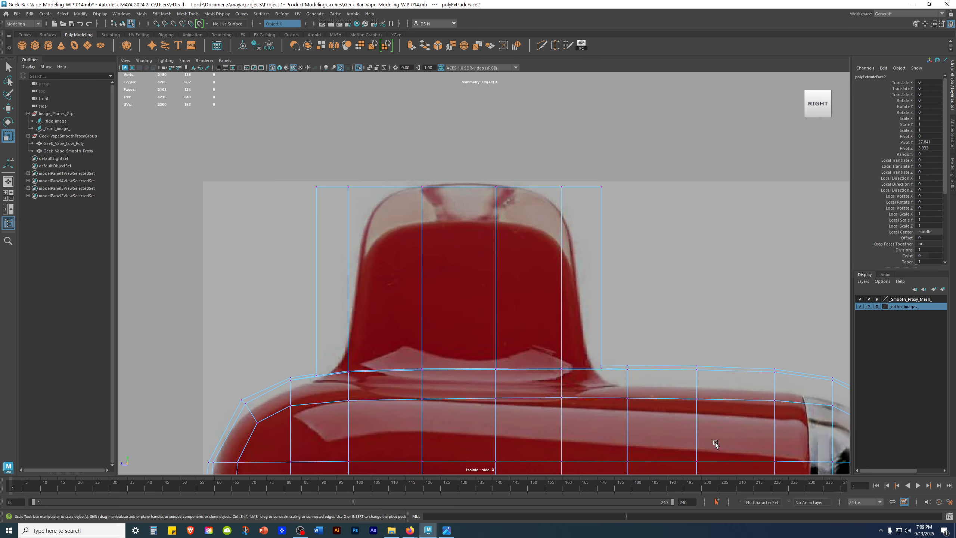
Taper the mouthpiece by scaling all its top vertices inward along Z in the side view, and check the smoothed shape from above
left_click_drag(230, 155, 486, 208)
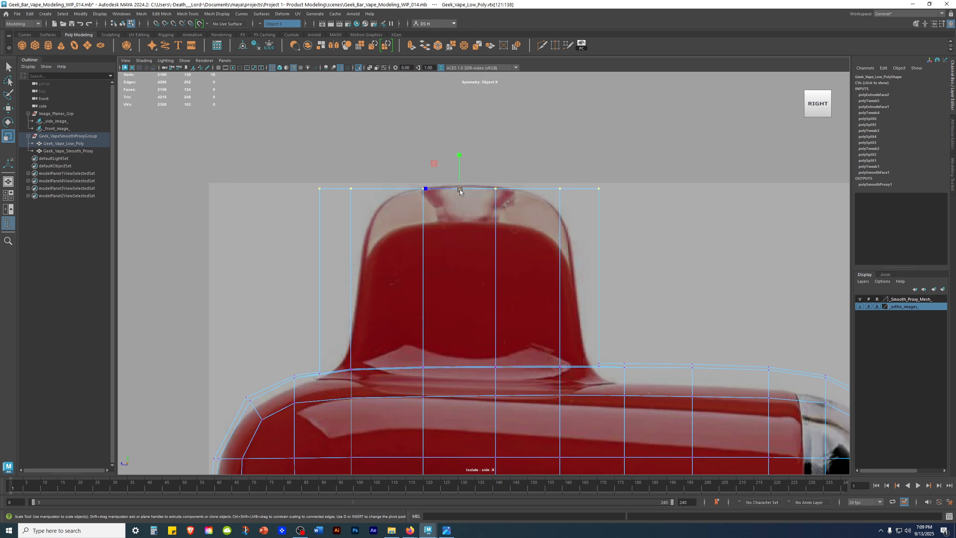
mouse_move(458, 188)
left_mouse_down()
mouse_move(417, 188)
mouse_move(454, 189)
left_mouse_up()
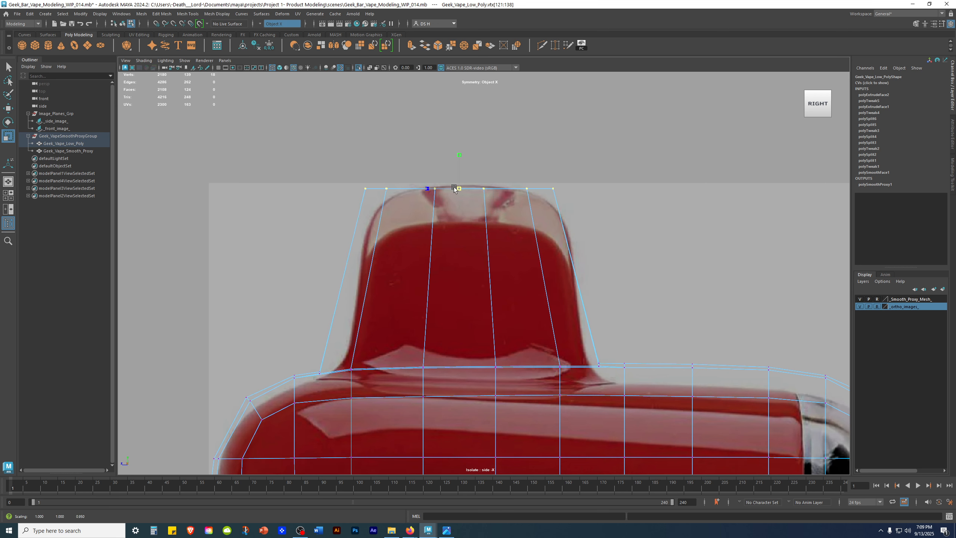
key("3")
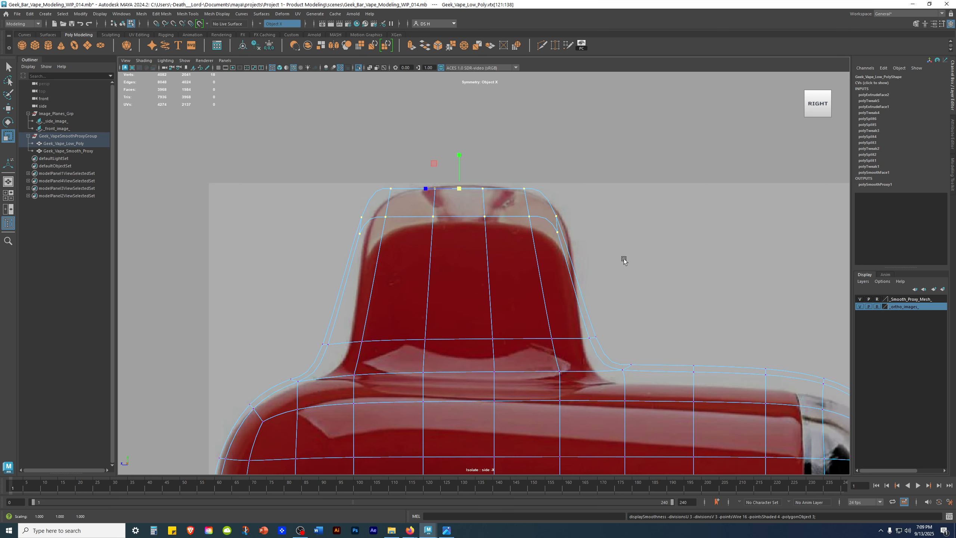
key("space")
left_click_drag(300, 242, 297, 312, "alt")
scroll(361, 427, "down", 3)
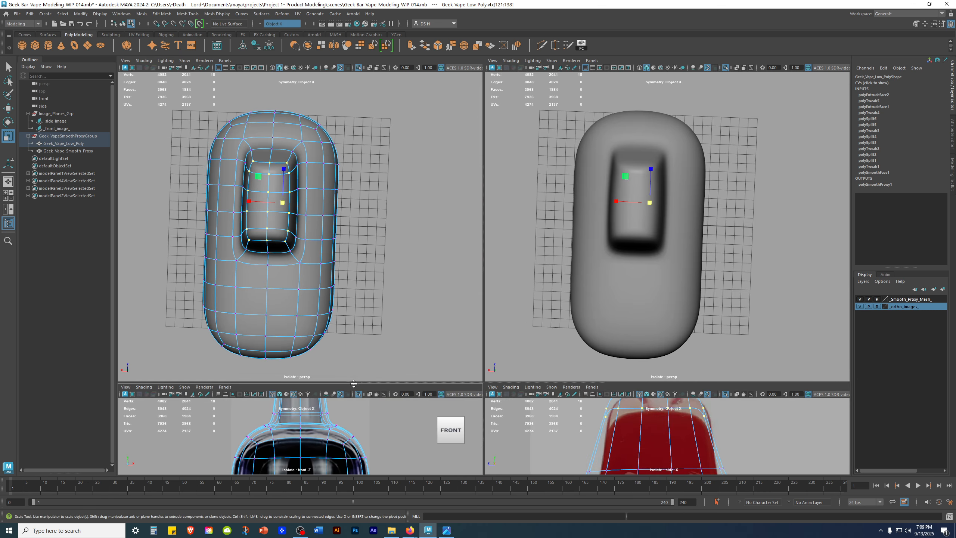
Enlarge the front and side reference views and clear the vertex selection
left_click_drag(353, 382, 348, 261)
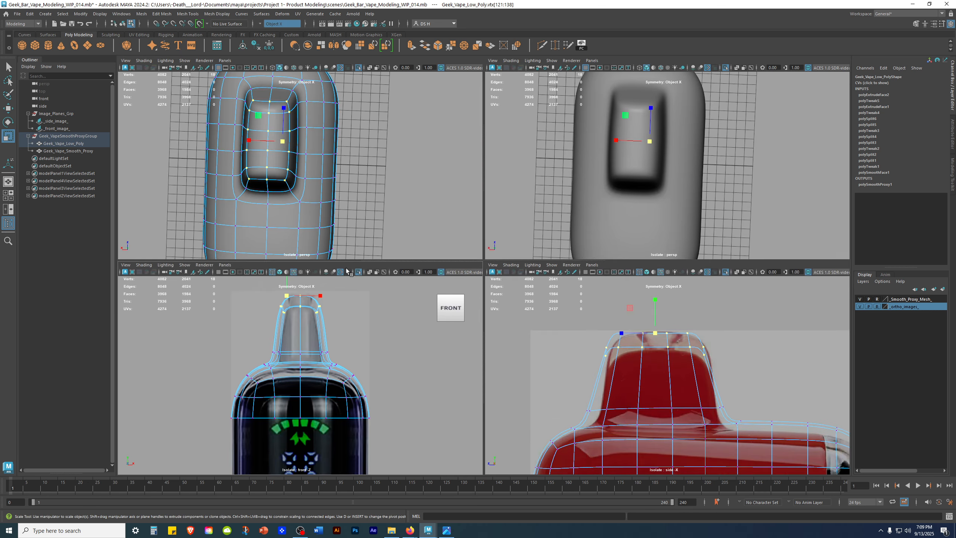
key("q")
left_click(405, 347)
Save the scene as a new version named Geek_Bar_Vape_Modeling_WIP_015.mb
key("ctrl+shift+s")
left_click(143, 468)
key("BackSpace")
type("5")
key("Return")
key("r")
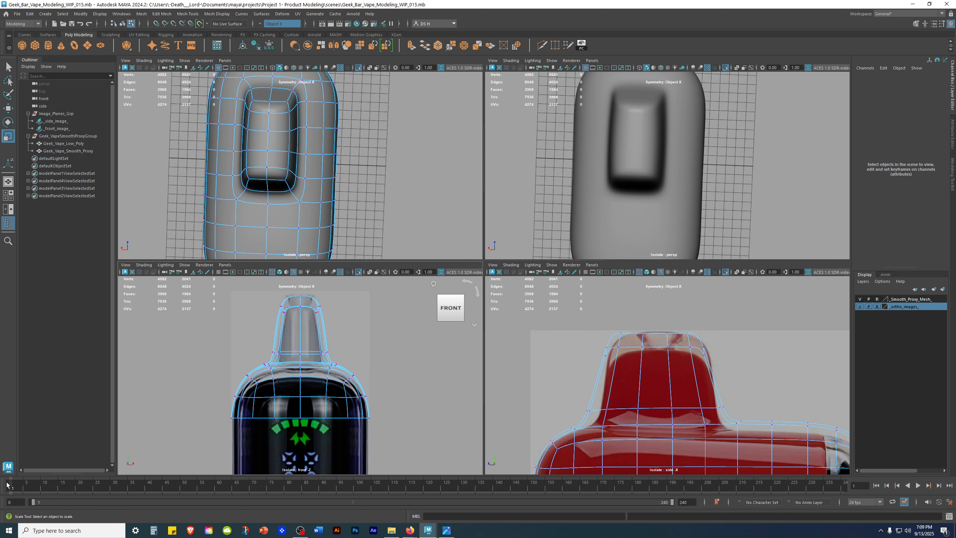
Return to object mode, select the low-poly vape mesh and view it from the back
right_click_drag(255, 393, 271, 298)
left_click(381, 345)
left_click(279, 181)
left_click_drag(279, 181, 311, 149, "alt")
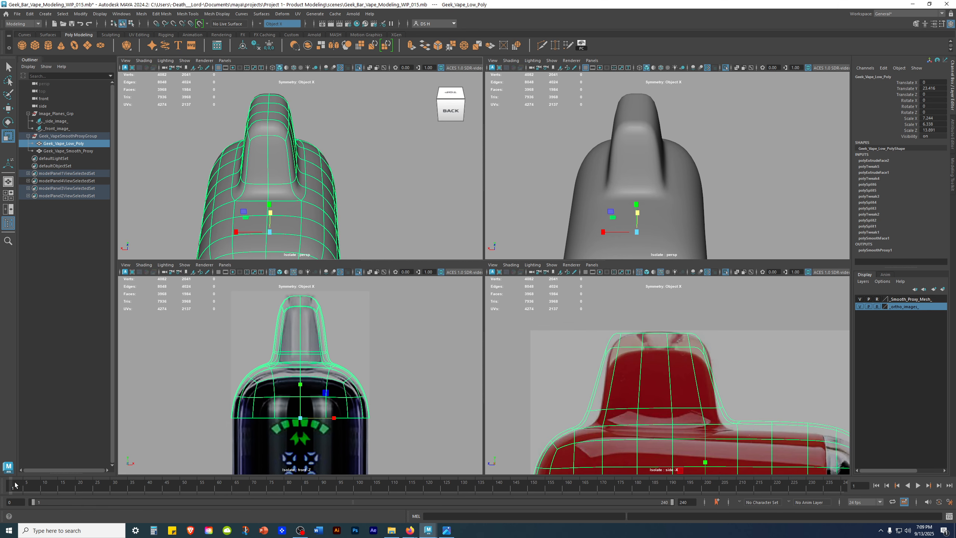
Undock and close the Time Slider and the Range Slider to free space for the views
left_click_drag(1, 488, 11, 374)
left_click_drag(836, 361, 489, 348)
left_click(604, 347)
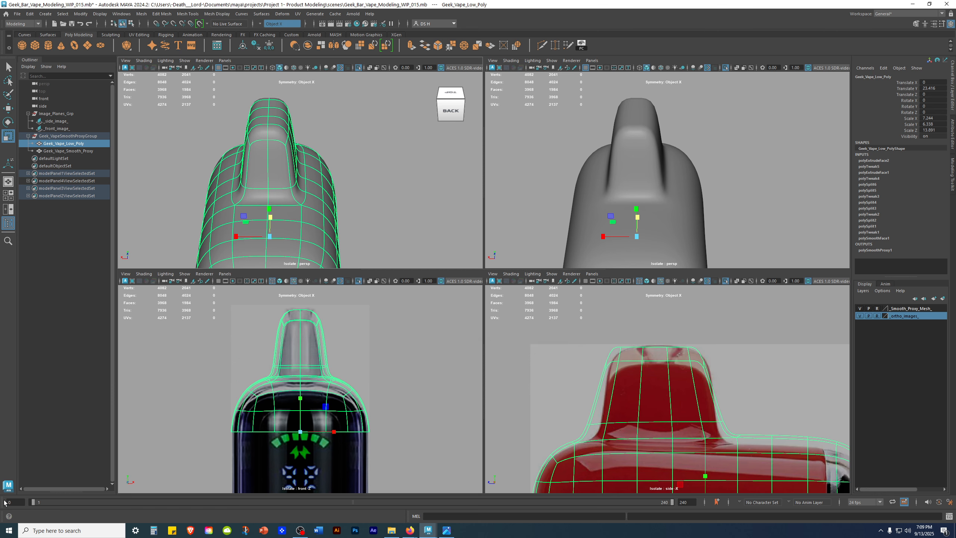
left_click_drag(2, 505, 95, 382)
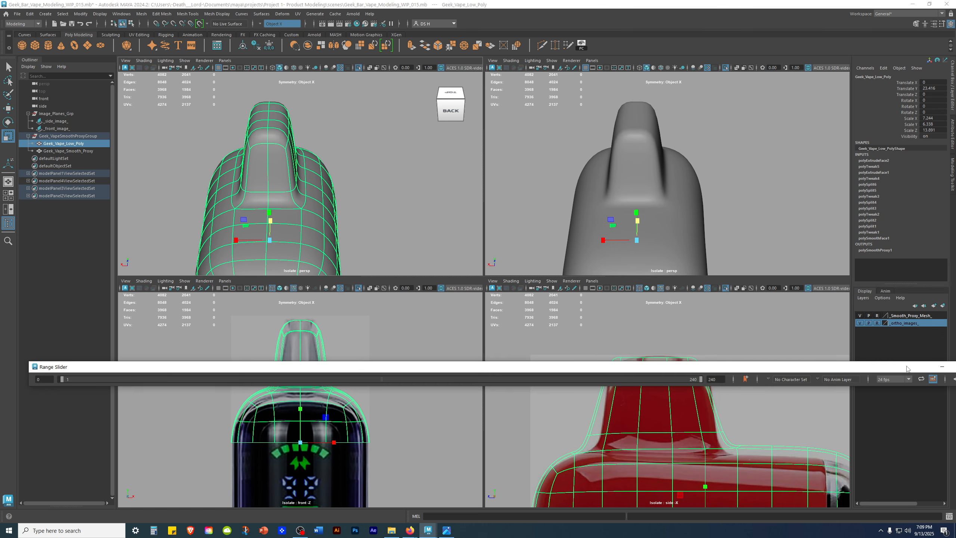
left_click_drag(905, 370, 480, 378)
left_click(531, 376)
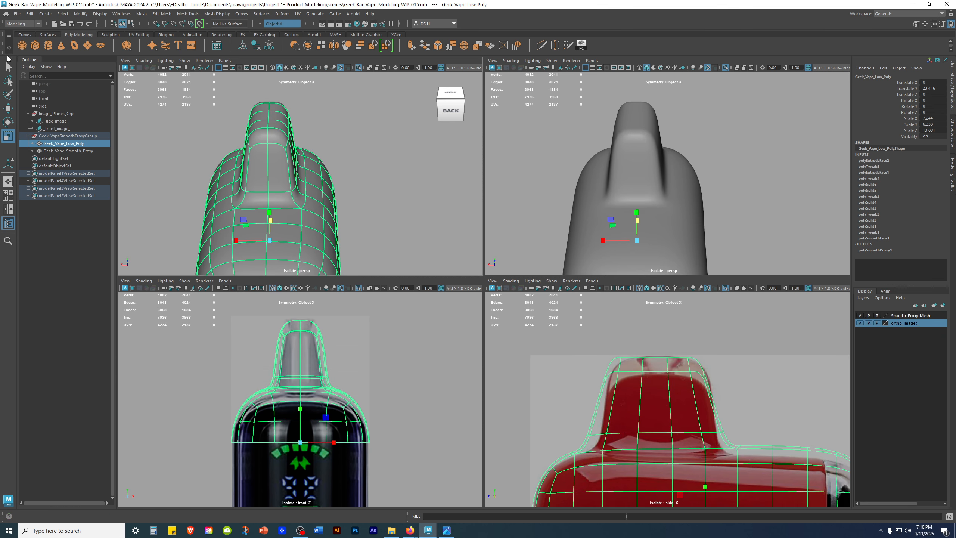
Close the Tool Box, collapse the Channel Box and Outliner, and give the front and side views more room
left_click_drag(6, 58, 205, 284)
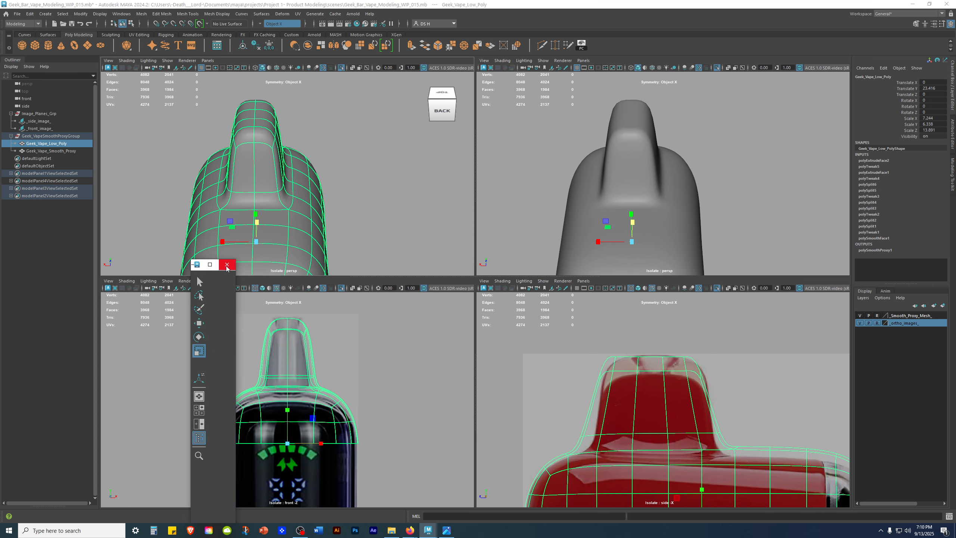
left_click(228, 267)
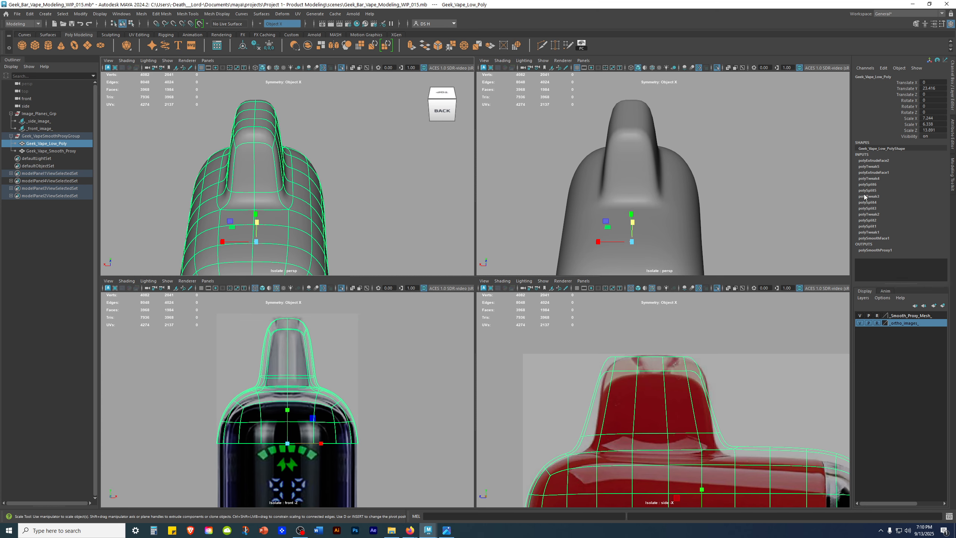
left_click(948, 99)
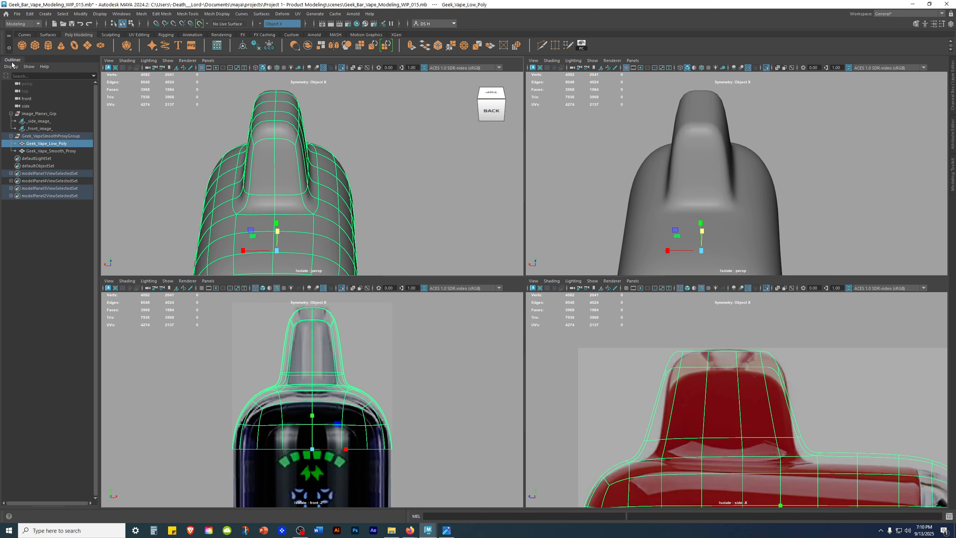
left_click(13, 59)
left_click_drag(297, 276, 347, 224)
Compare the mouthpiece's width with the front reference, with and without smooth preview
key("1")
middle_click_drag(346, 194, 358, 207, "alt")
middle_click_drag(351, 419, 363, 477, "alt")
right_click_drag(350, 461, 334, 405, "alt")
key("space")
middle_click_drag(451, 294, 417, 211, "alt")
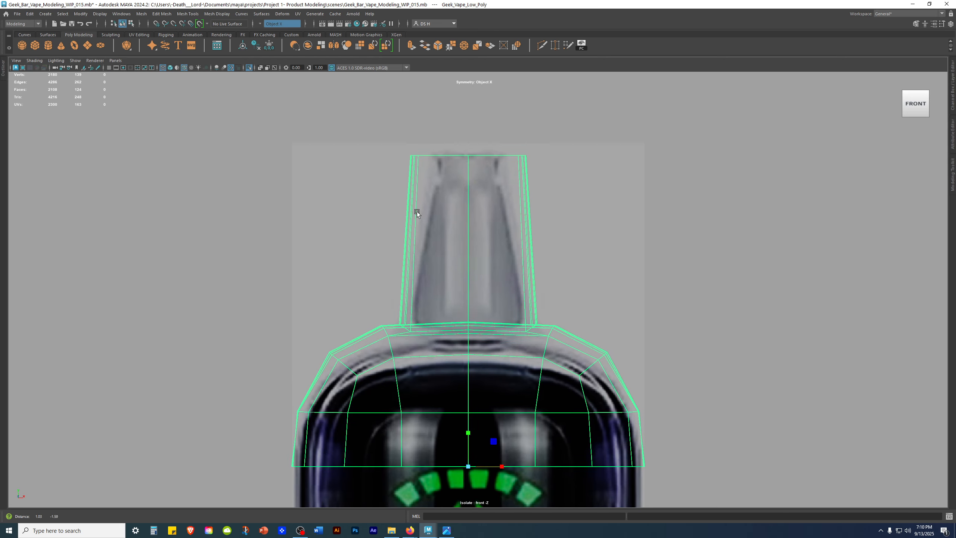
key("3")
key("1")
key("3")
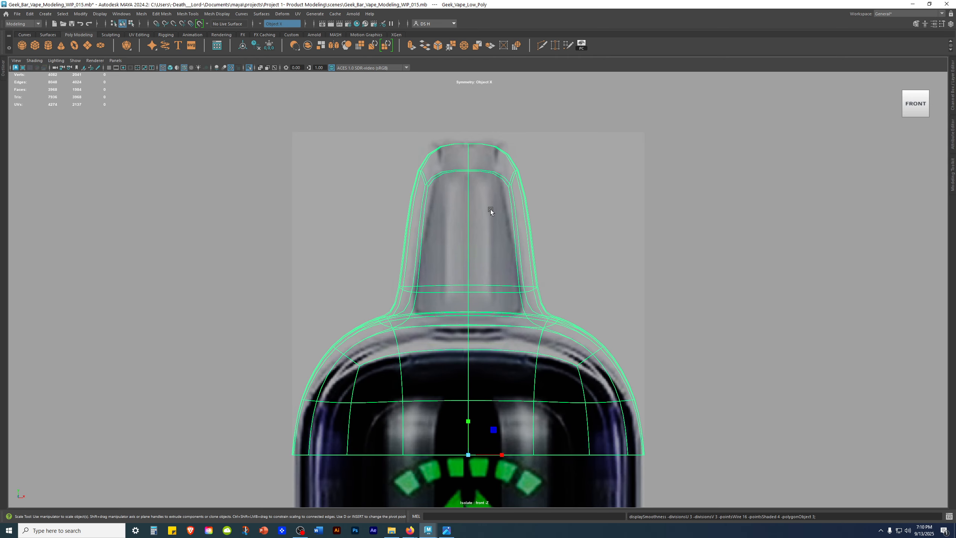
Shade the front view, inspect the smoothed junction between mouthpiece and body, and save the scene
key("5")
key("1")
right_click_drag(475, 241, 936, 385, "alt")
key("3")
middle_click_drag(660, 313, 591, 217, "alt")
key("ctrl+s")
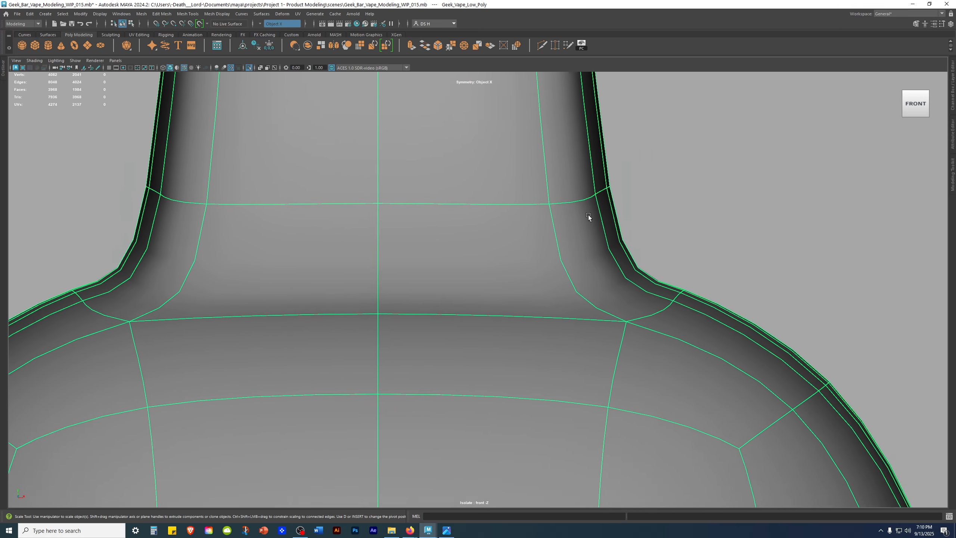
Turn off smooth preview, switch the low-poly mesh to edge selection and view the mouthpiece at an angle in perspective
right_click_drag(592, 218, 754, 310, "alt")
key("1")
middle_click_drag(580, 262, 499, 252, "alt")
right_click_drag(550, 274, 561, 90)
key("space")
left_click_drag(407, 204, 301, 203, "alt")
left_click_drag(637, 256, 661, 259, "alt")
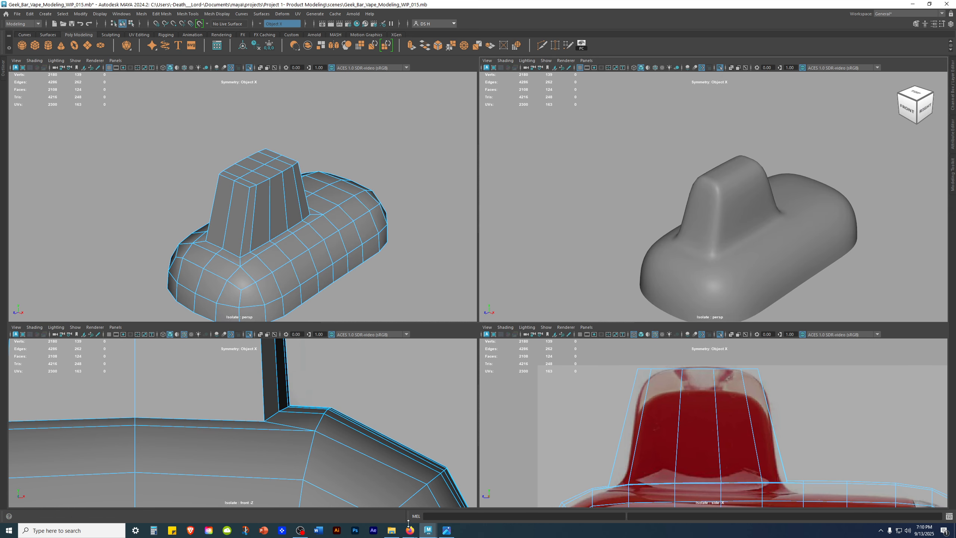
Switch to the reference collage geekbar_collage_final-copy.jpg and examine the pink vape's mouthpiece from the top and side
left_click(448, 532)
scroll(539, 293, "down", 4)
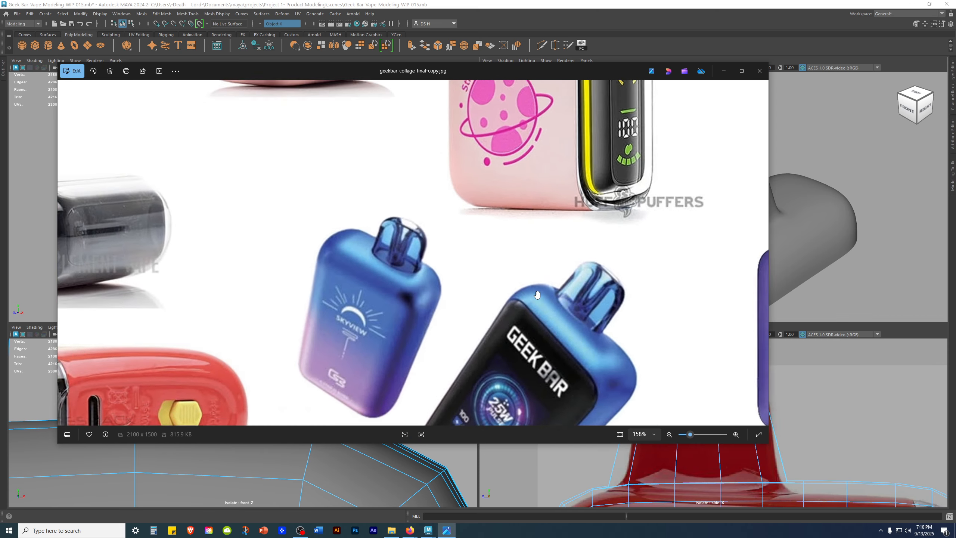
left_click_drag(329, 278, 454, 383)
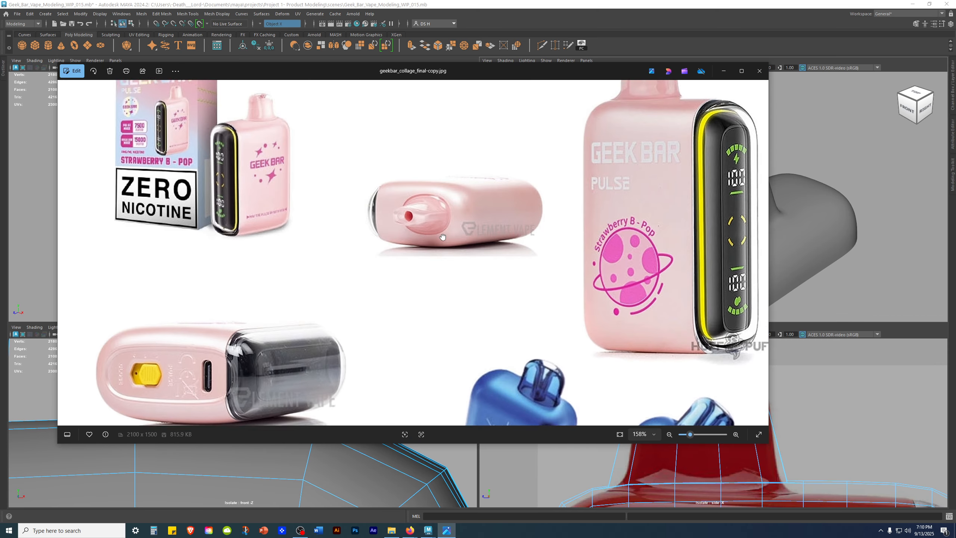
scroll(463, 226, "up", 8)
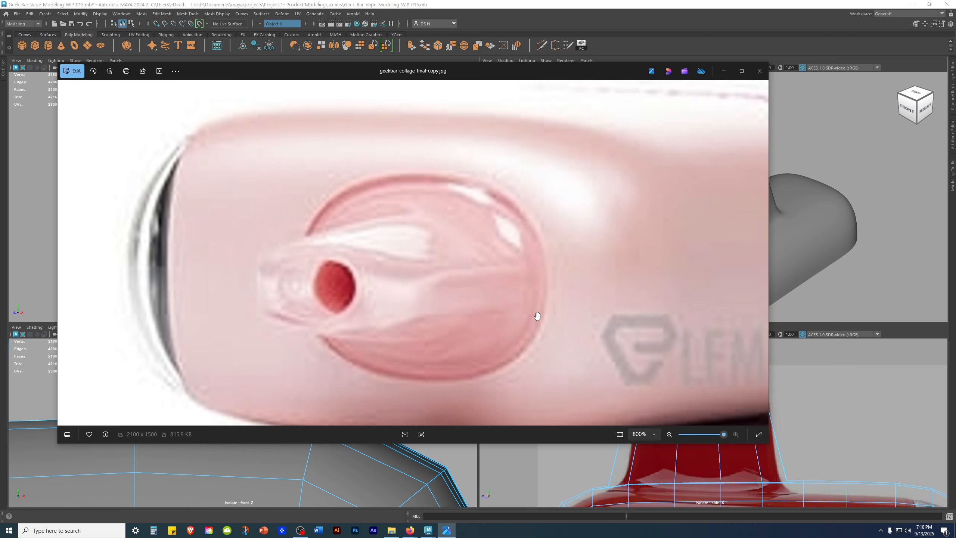
scroll(537, 316, "down", 8)
scroll(386, 280, "up", 8)
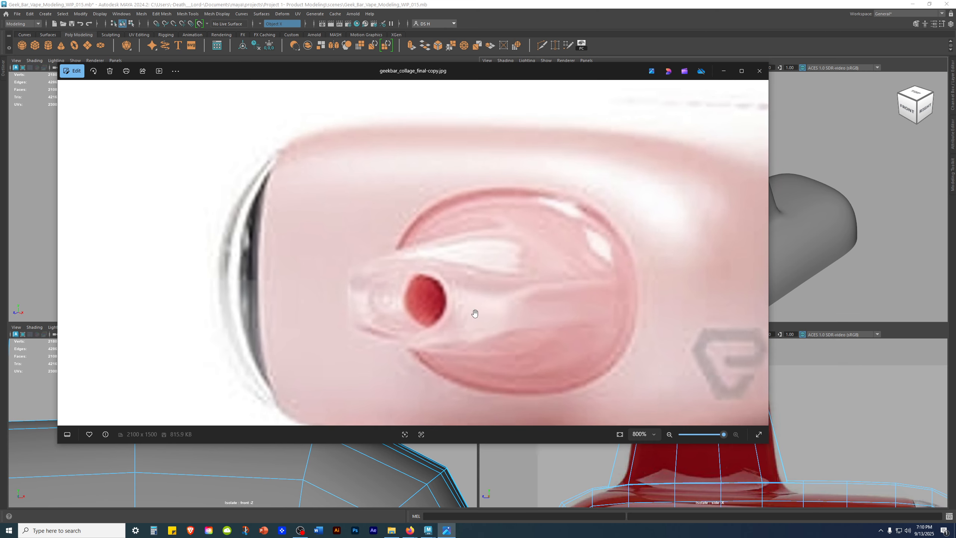
scroll(579, 302, "down", 5)
left_click_drag(518, 267, 710, 373)
scroll(450, 193, "up", 4)
scroll(468, 217, "up", 2)
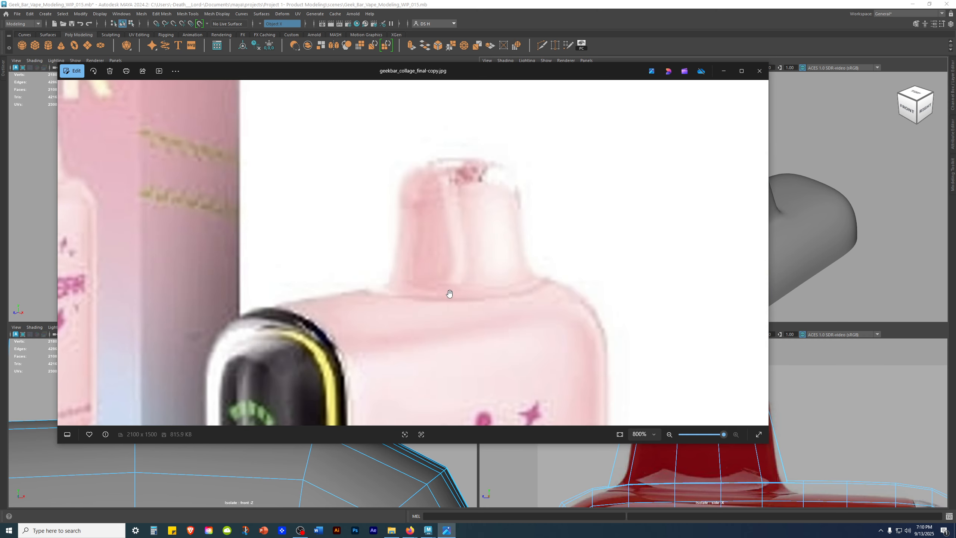
Examine the mouthpieces of the orange, red and purple vapes in the collage, then return to Maya
scroll(463, 274, "down", 8)
left_click_drag(438, 331, 460, 72)
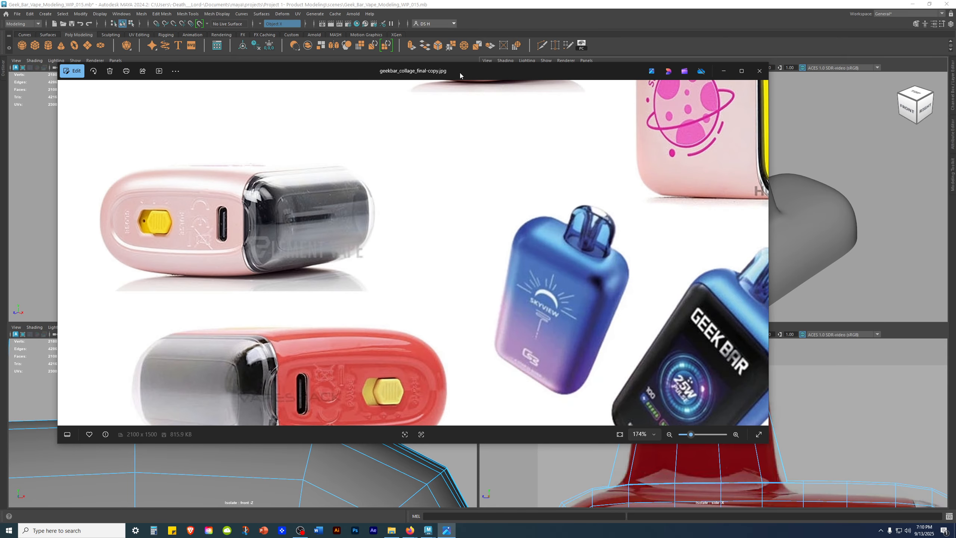
left_click_drag(375, 233, 338, 108)
left_click_drag(568, 196, 346, 196)
left_click_drag(440, 407, 527, 168)
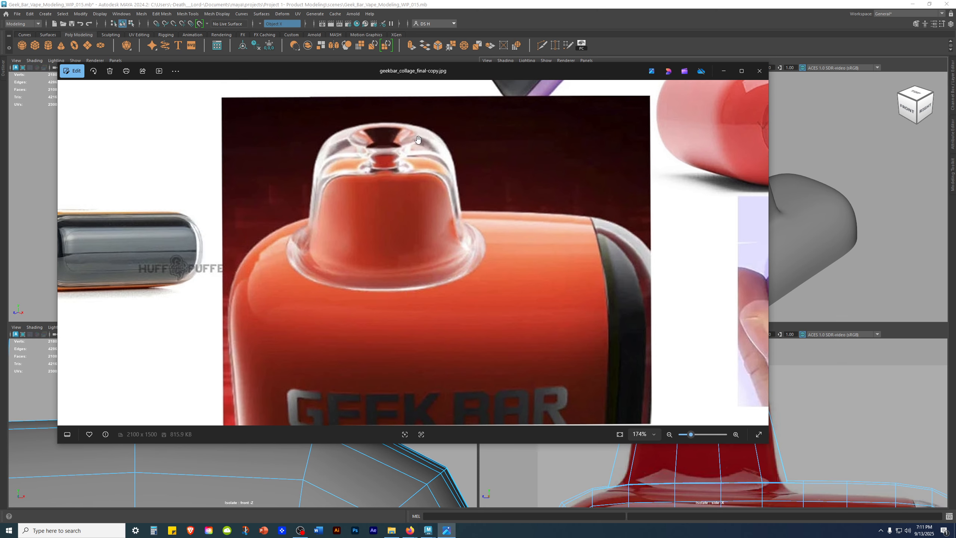
scroll(354, 267, "down", 5)
scroll(177, 228, "up", 2)
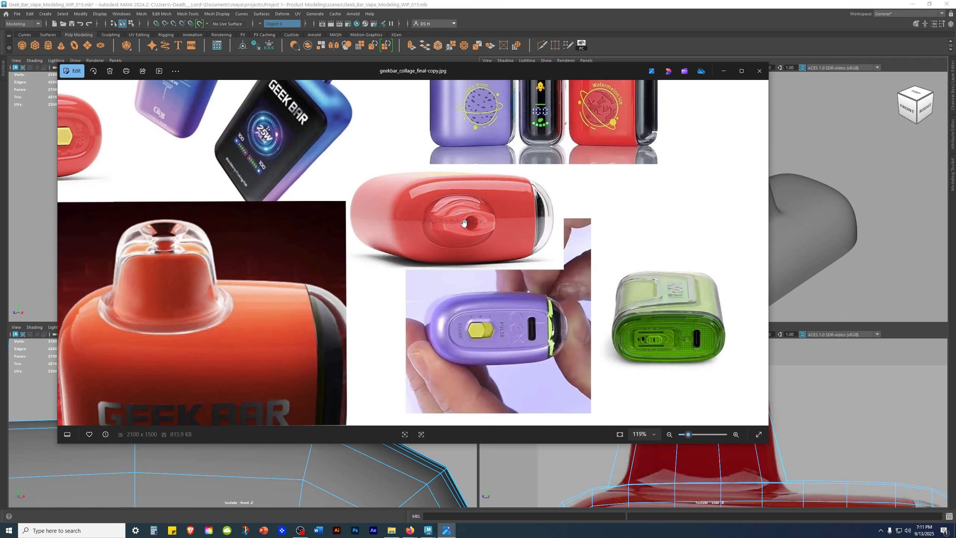
scroll(480, 212, "up", 5)
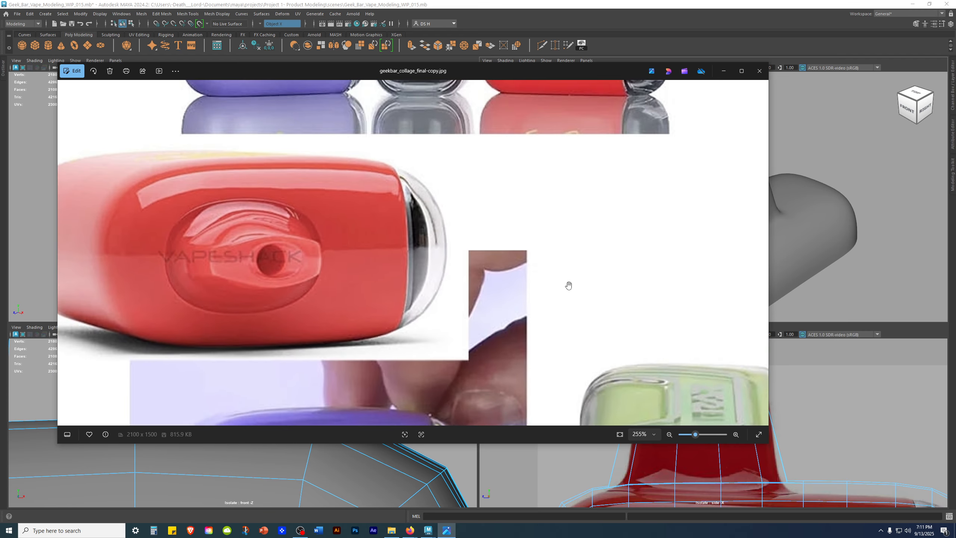
left_click_drag(569, 286, 477, 183)
left_click_drag(532, 113, 559, 363)
left_click_drag(574, 111, 585, 233)
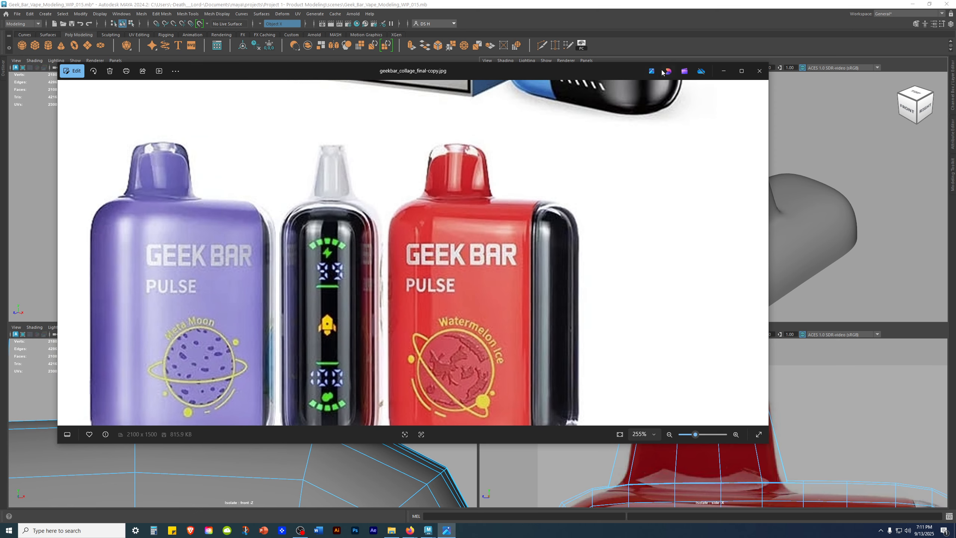
left_click(724, 71)
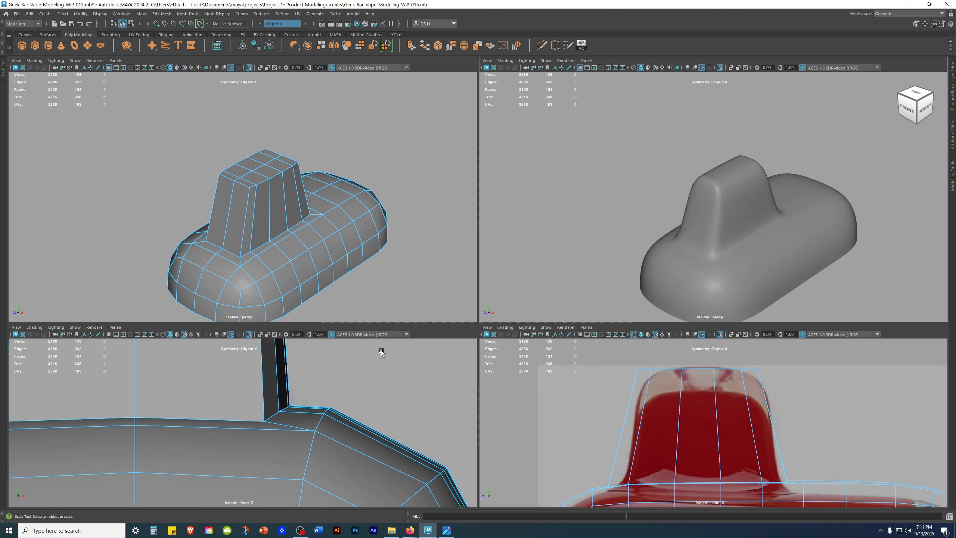
Examine the junction of the mouthpiece and body up close from the back, comparing the low-poly and smoothed meshes
left_click_drag(321, 228, 267, 214, "alt")
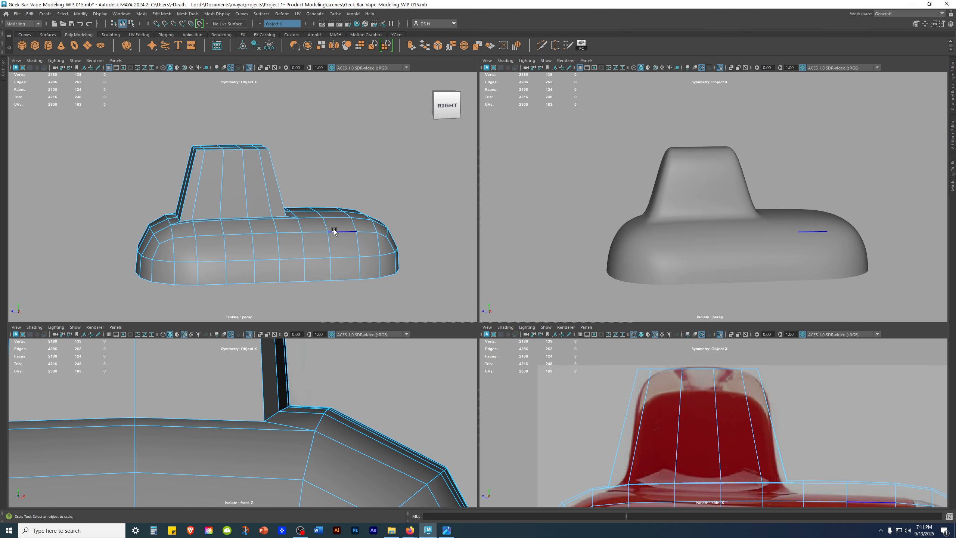
left_click_drag(569, 231, 860, 271, "alt")
left_click_drag(380, 234, 265, 203, "alt")
right_click_drag(233, 205, 331, 248, "alt")
left_click_drag(331, 248, 312, 202, "alt")
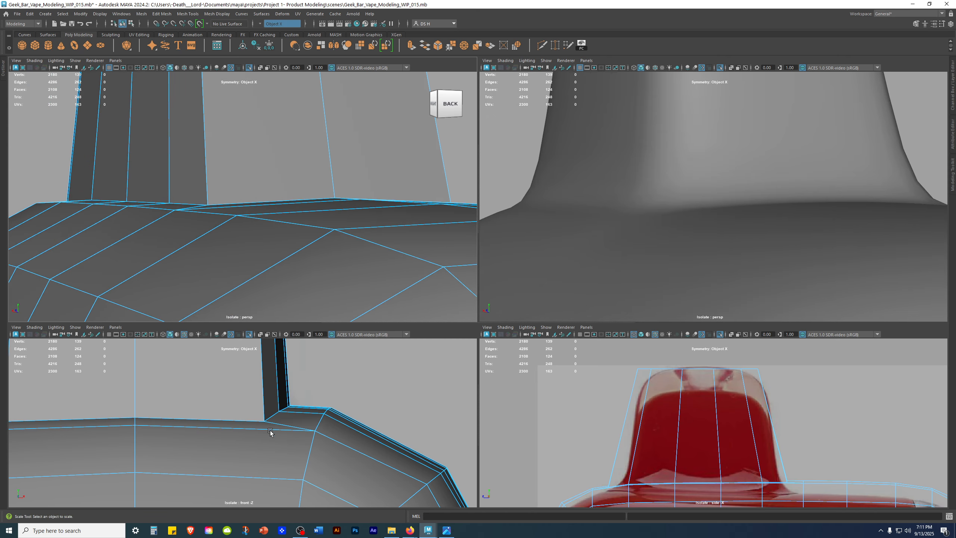
Select the two corner vertices at the mouthpiece's front base and try moving them vertically in the front view
key("space")
mouse_move(553, 284)
middle_mouse_down("alt")
mouse_move(682, 271)
mouse_move(914, 287)
middle_mouse_up("alt")
mouse_move(215, 332)
middle_mouse_down("alt")
mouse_move(440, 307)
mouse_move(149, 280)
mouse_move(70, 311)
middle_mouse_up("alt")
key("r")
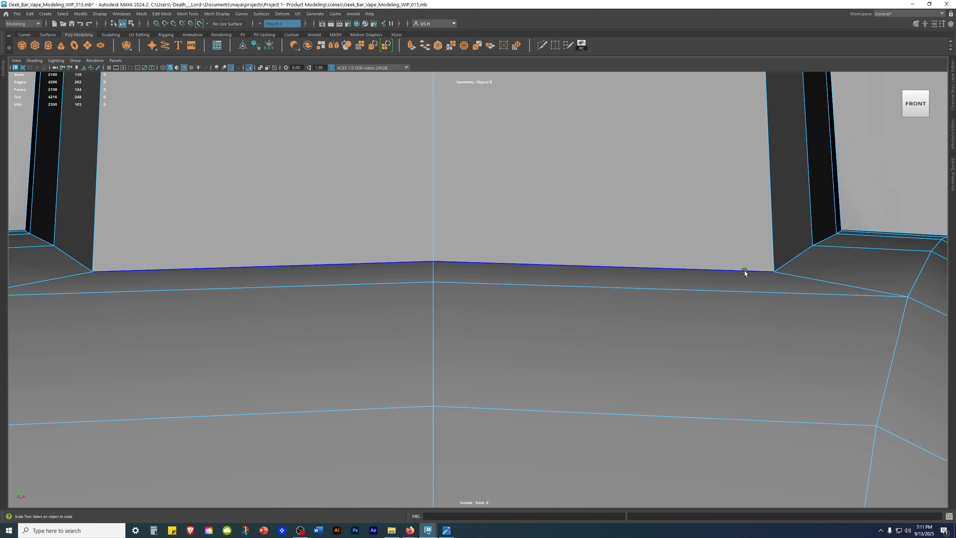
key("4")
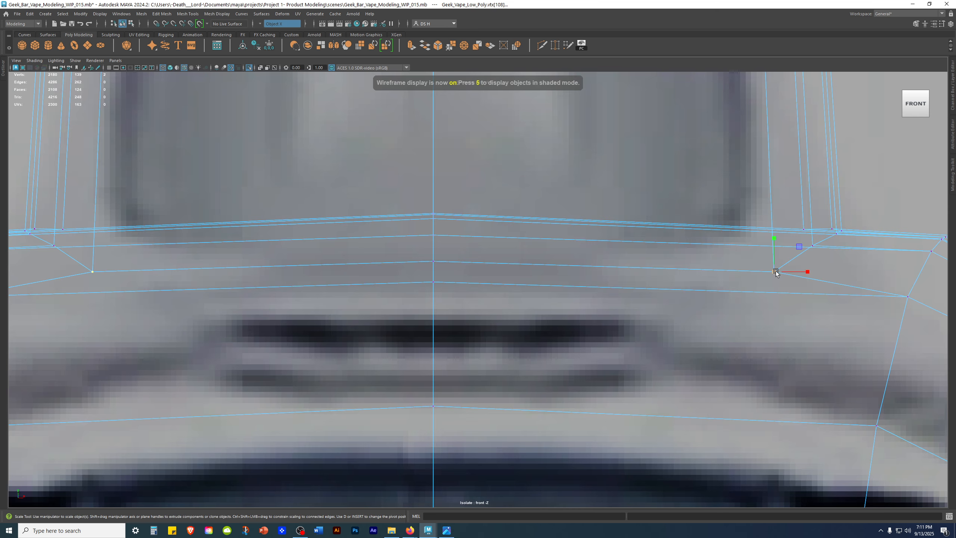
middle_click_drag(187, 302, 439, 288, "alt")
key("w")
middle_click_drag(518, 298, 353, 312, "alt")
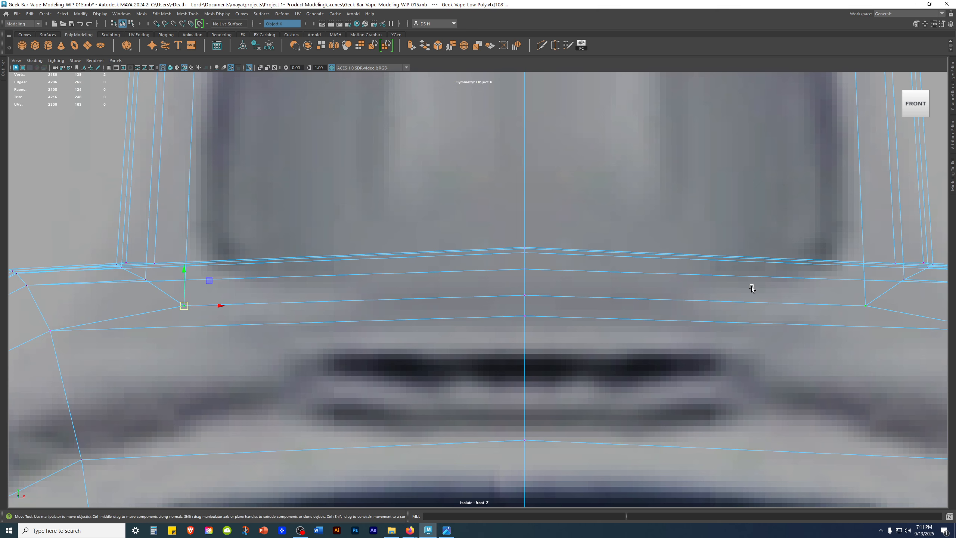
right_click_drag(751, 286, 660, 265, "alt")
key("5")
right_click_drag(326, 263, 346, 278, "alt")
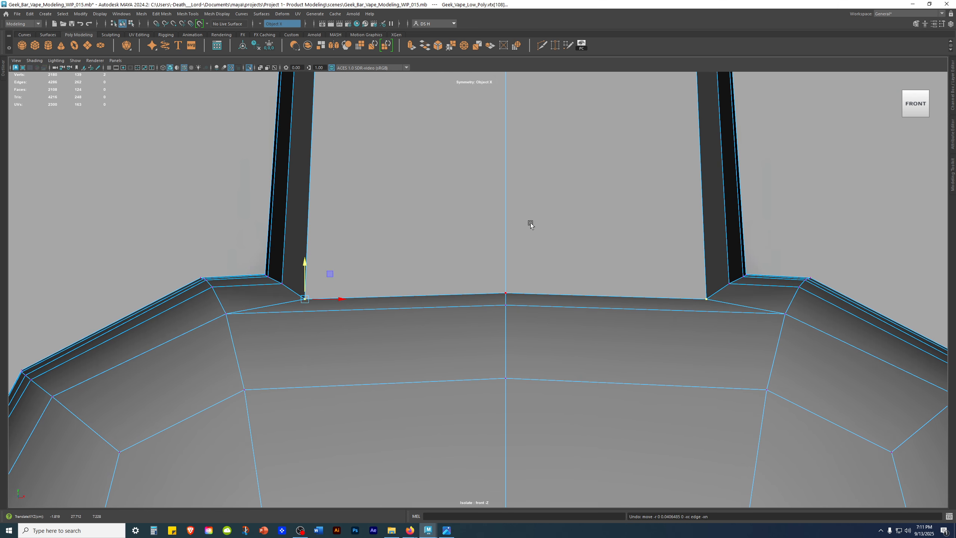
Enlarge the perspective views and add the corner vertices at the mouthpiece's back base to the selection
key("space")
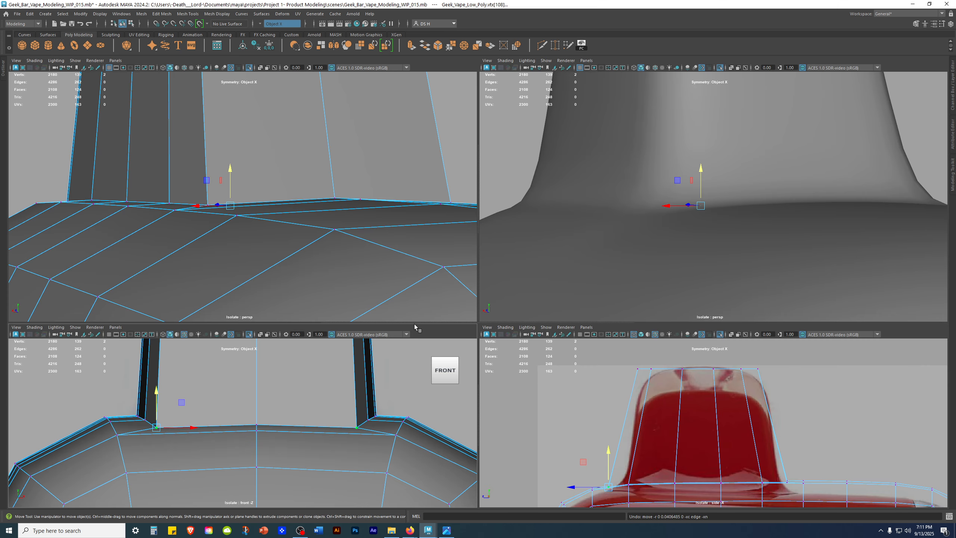
left_click_drag(414, 323, 415, 396)
scroll(320, 283, "down", 6)
left_click_drag(320, 284, 128, 297, "alt")
scroll(253, 295, "down", 2)
left_click_drag(252, 295, 212, 295, "alt")
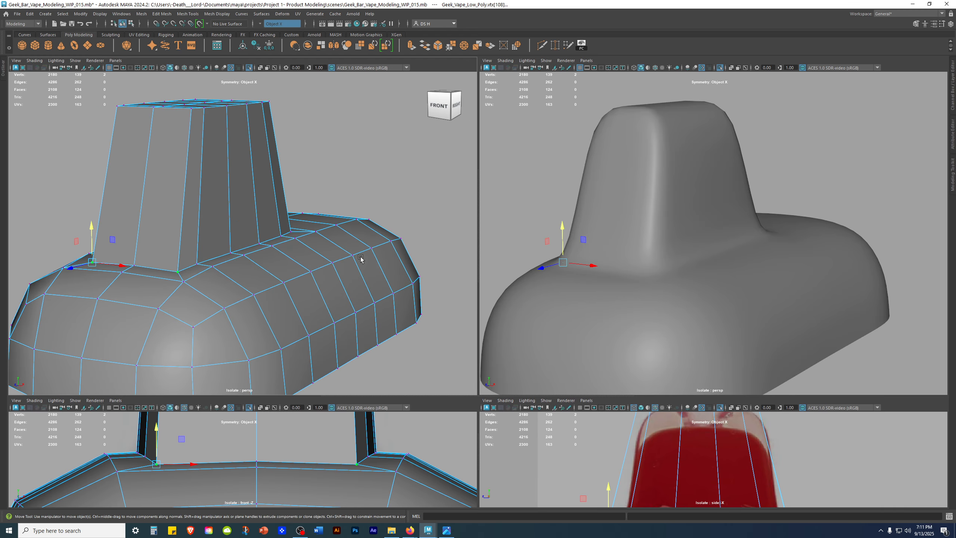
left_click_drag(344, 259, 241, 272, "alt")
scroll(384, 267, "up", 5)
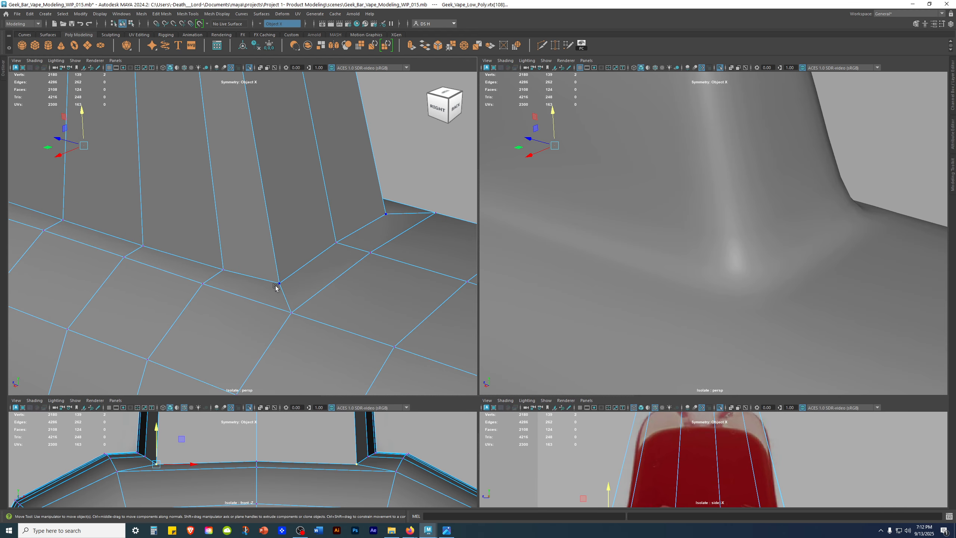
left_click_drag(298, 285, 273, 273, "alt")
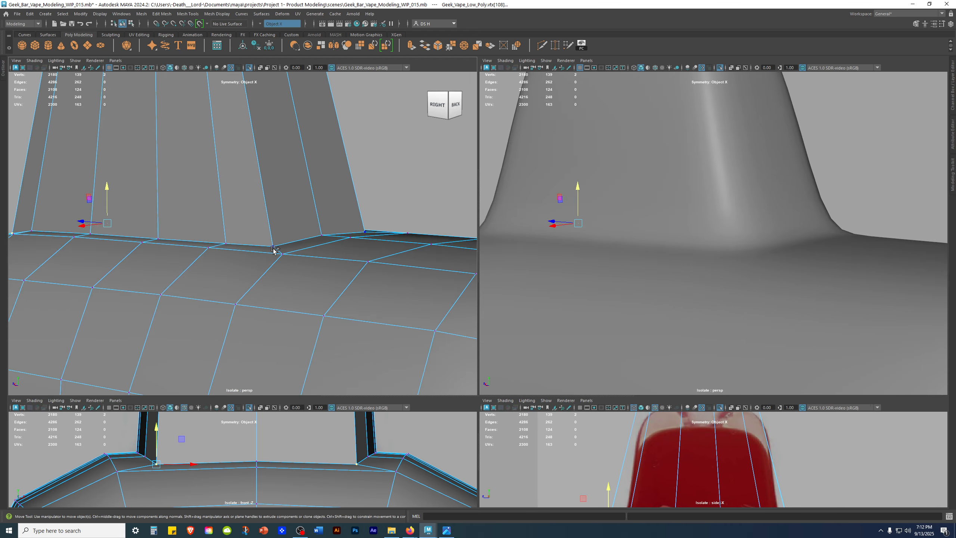
left_click_drag(444, 277, 309, 283, "alt")
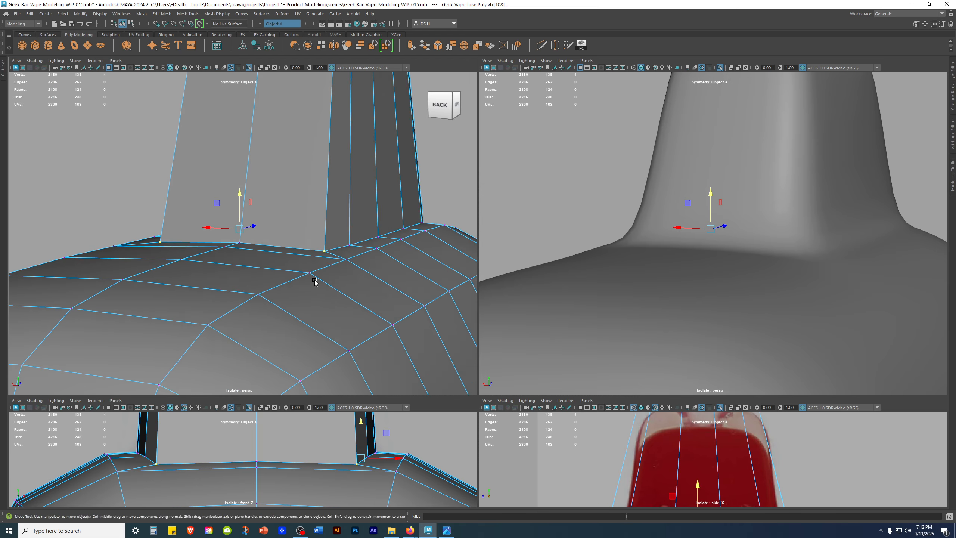
Add the base vertices along both long sides of the mouthpiece to the vertex selection
right_click_drag(309, 283, 421, 276, "alt")
left_click_drag(421, 276, 392, 268, "alt")
left_click_drag(375, 234, 289, 234, "alt")
middle_click_drag(264, 294, 212, 309, "alt")
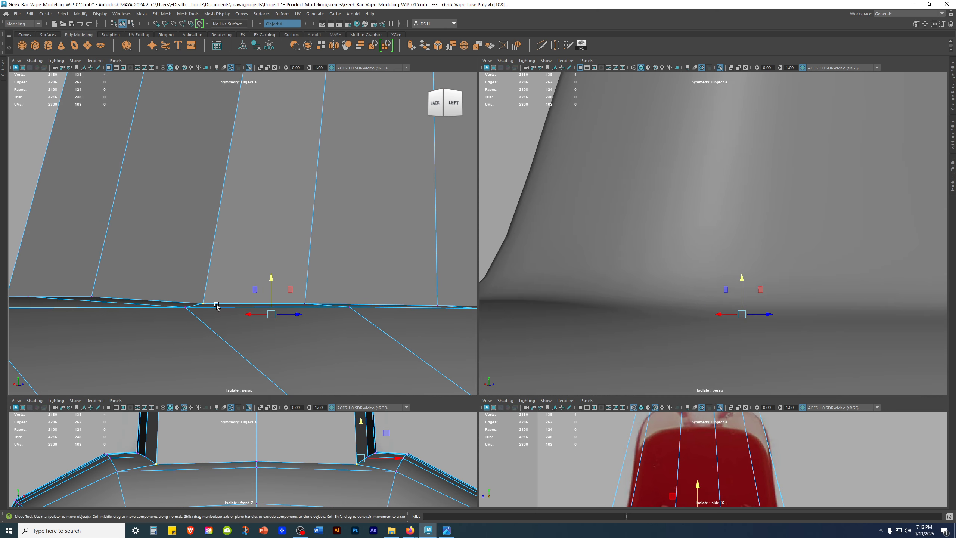
left_click_drag(211, 307, 307, 368, "alt")
middle_click_drag(297, 295, 411, 264, "alt")
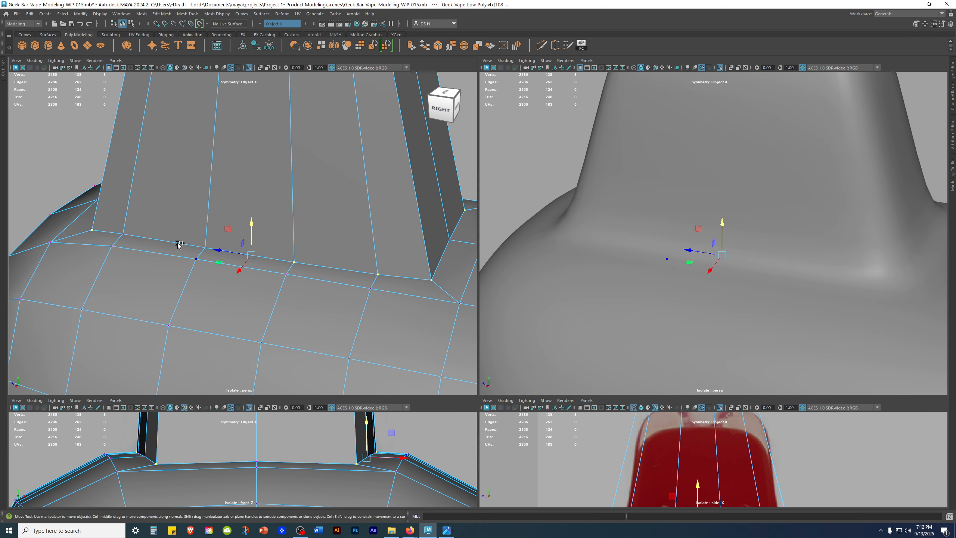
left_click_drag(307, 268, 270, 287, "alt")
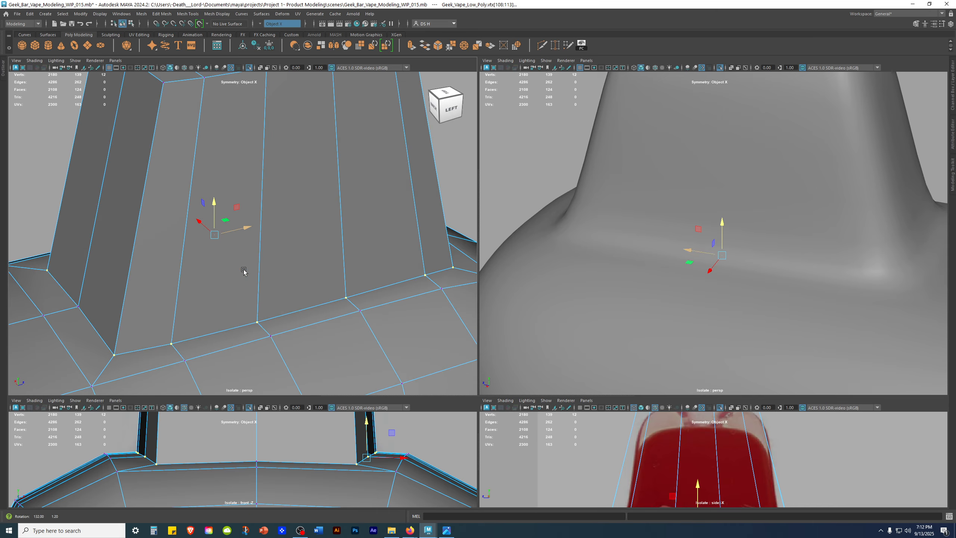
left_click_drag(293, 317, 308, 292, "alt")
mouse_move(304, 252)
left_mouse_down("alt")
mouse_move(175, 278)
mouse_move(337, 305)
mouse_move(235, 325)
mouse_move(190, 315)
mouse_move(340, 285)
mouse_move(332, 278)
left_mouse_up("alt")
left_click(147, 285, "shift")
key("4")
key("5")
Complete the vertex selection around the mouthpiece's base and try raising the whole ring along Y
left_click_drag(256, 210, 222, 208, "alt")
left_click_drag(633, 222, 696, 227, "alt")
right_click_drag(316, 229, 387, 249, "alt")
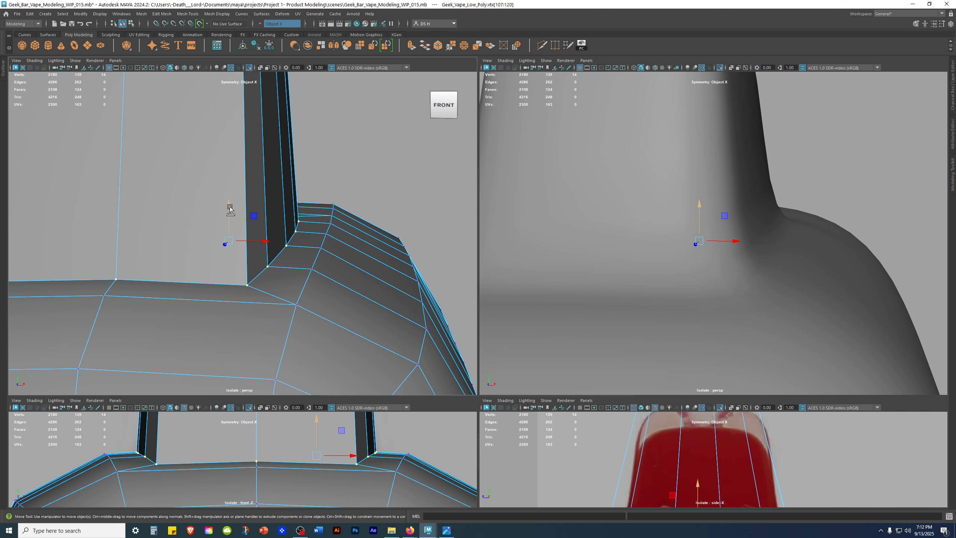
left_click_drag(233, 194, 236, 182)
left_click_drag(752, 250, 575, 272, "alt")
left_click_drag(696, 307, 783, 276, "alt")
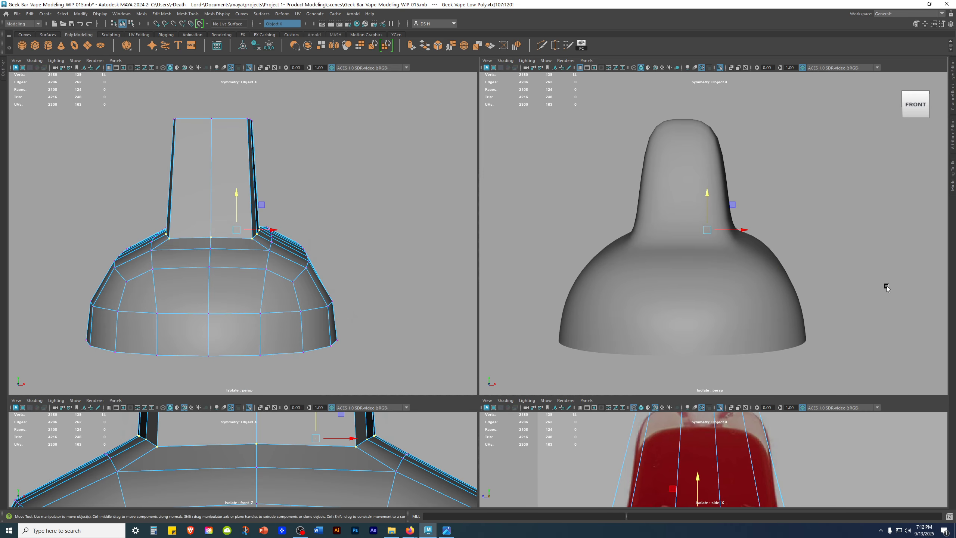
Compare the smoothed junction with and without the raised base vertices from the side and from above
key("ctrl+z")
left_click_drag(723, 269, 842, 297, "alt")
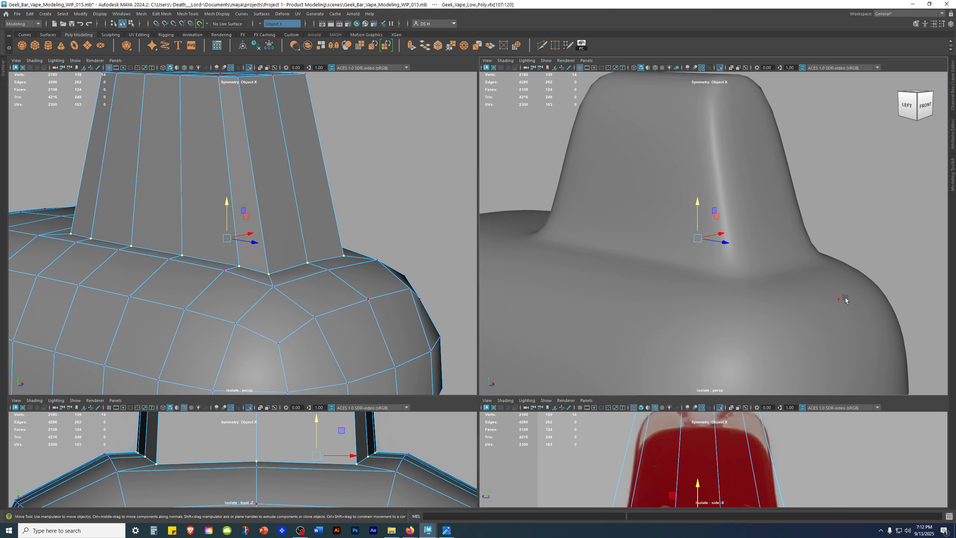
key("ctrl+y")
left_click_drag(880, 316, 827, 313, "alt")
right_click_drag(828, 313, 714, 313, "alt")
left_click_drag(714, 313, 926, 308, "alt")
left_click_drag(413, 309, 331, 335, "alt")
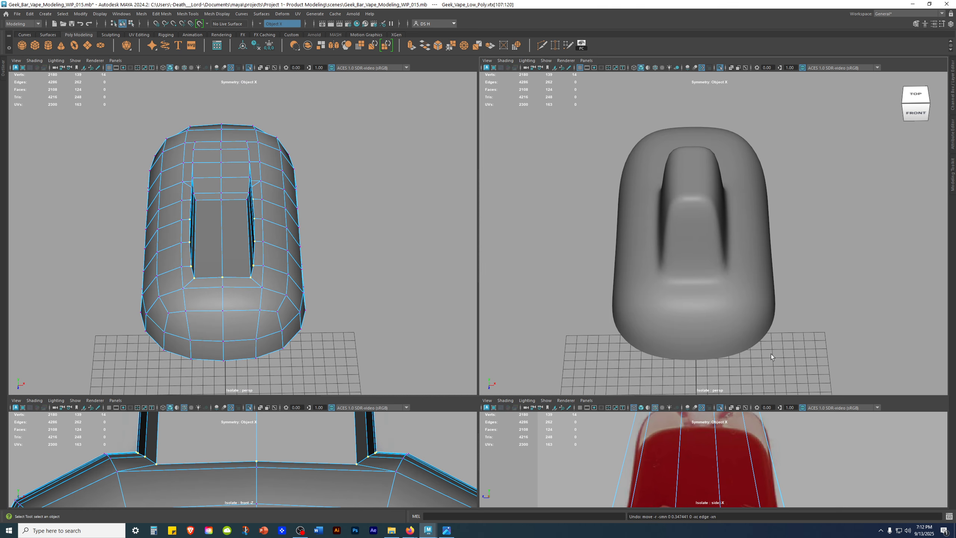
left_click_drag(763, 355, 736, 318, "alt")
Compare the raised and original base vertices again, examining the smoothed junction up close from the front and back
key("ctrl+z")
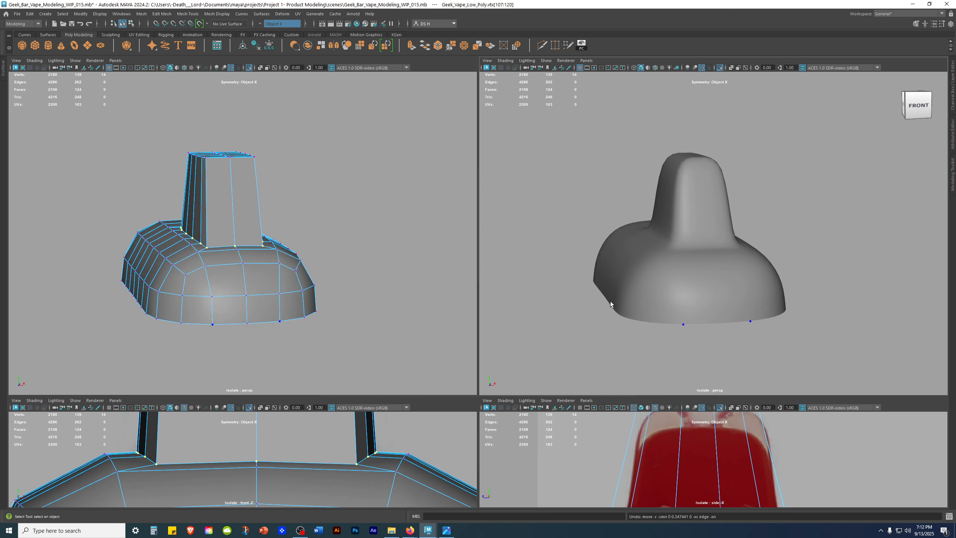
right_click_drag(610, 301, 809, 324, "alt")
key("ctrl+y")
left_click_drag(722, 318, 751, 260, "alt")
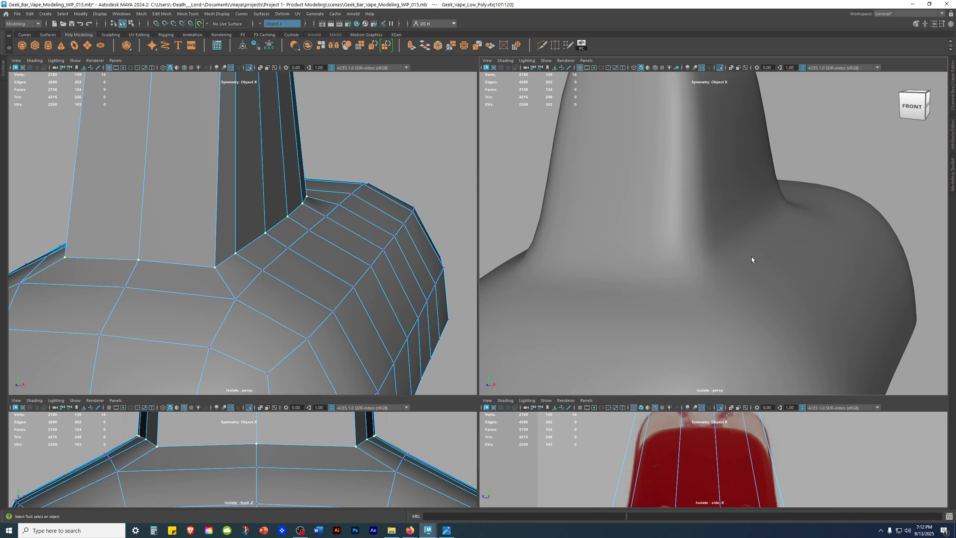
right_click_drag(352, 272, 350, 273, "alt")
key("z")
key("shift+z")
left_click_drag(347, 270, 320, 264, "alt")
Undo the raise of the mouthpiece's base vertices, move them up by a smaller amount and clear the selection
key("z")
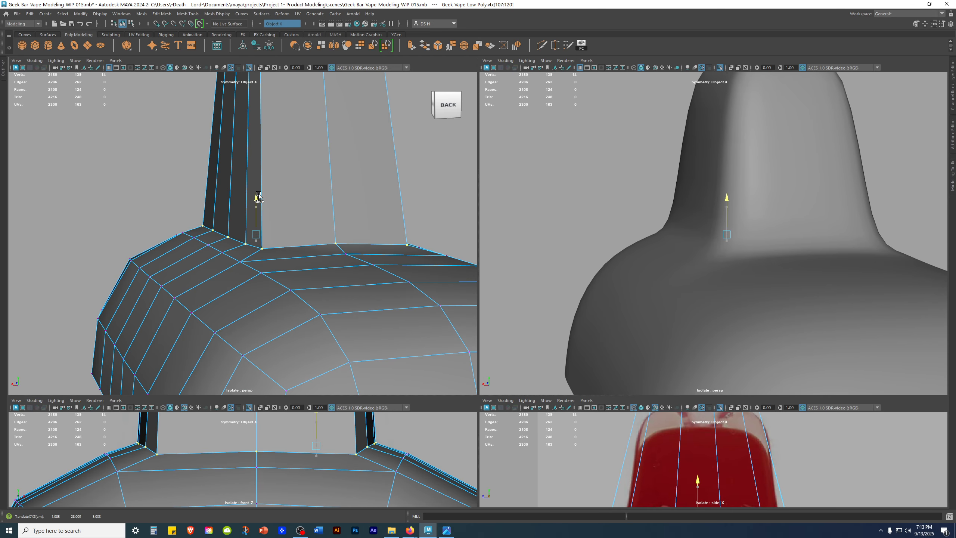
left_click_drag(179, 242, 373, 294, "alt")
left_click(382, 259)
Select the middle body edges beside both long sides of the mouthpiece and try shifting them outward along X
right_click_drag(381, 258, 210, 211, "alt")
left_click_drag(210, 211, 284, 324, "alt")
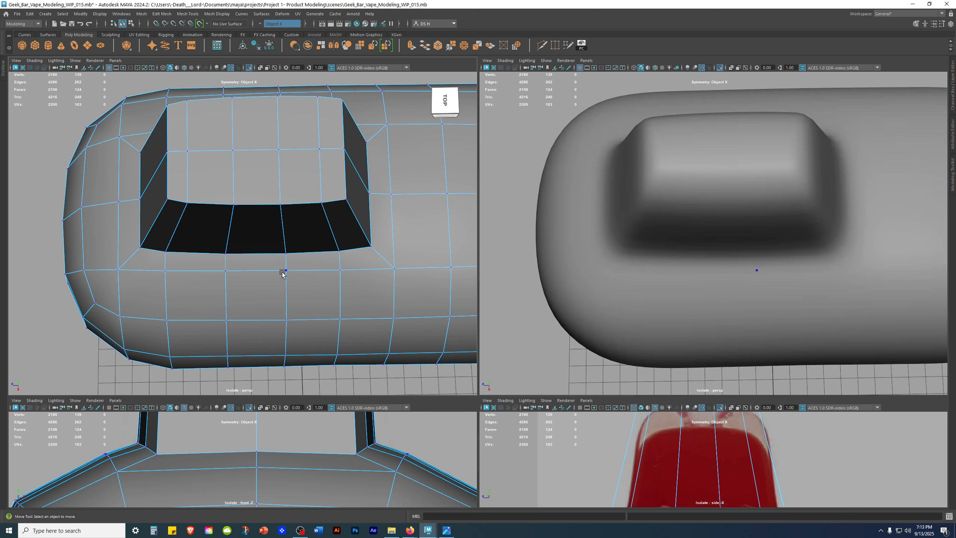
left_click_drag(286, 280, 385, 277, "alt")
scroll(385, 276, "up", 2)
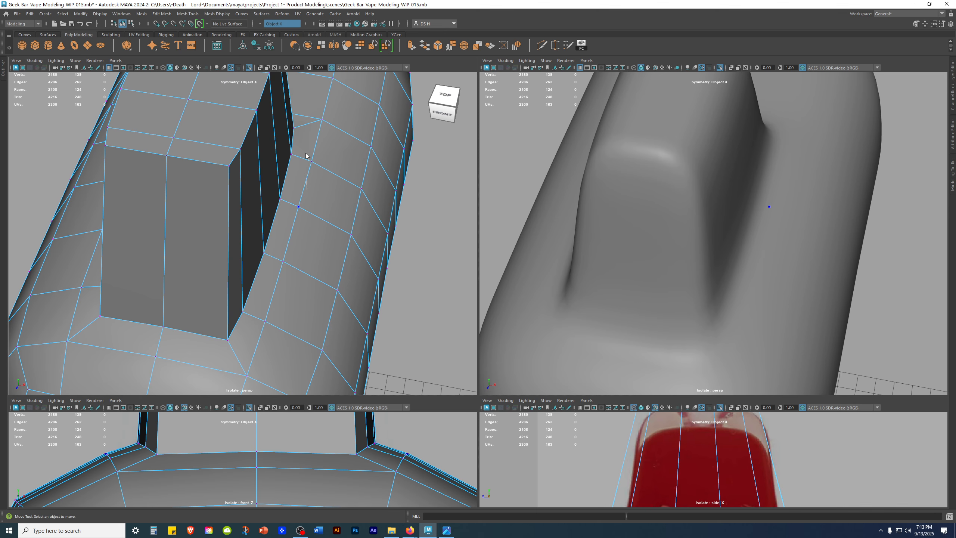
scroll(299, 230, "down", 3)
left_click_drag(228, 239, 320, 250, "alt")
key("3")
key("1")
left_click_drag(712, 243, 815, 230, "alt")
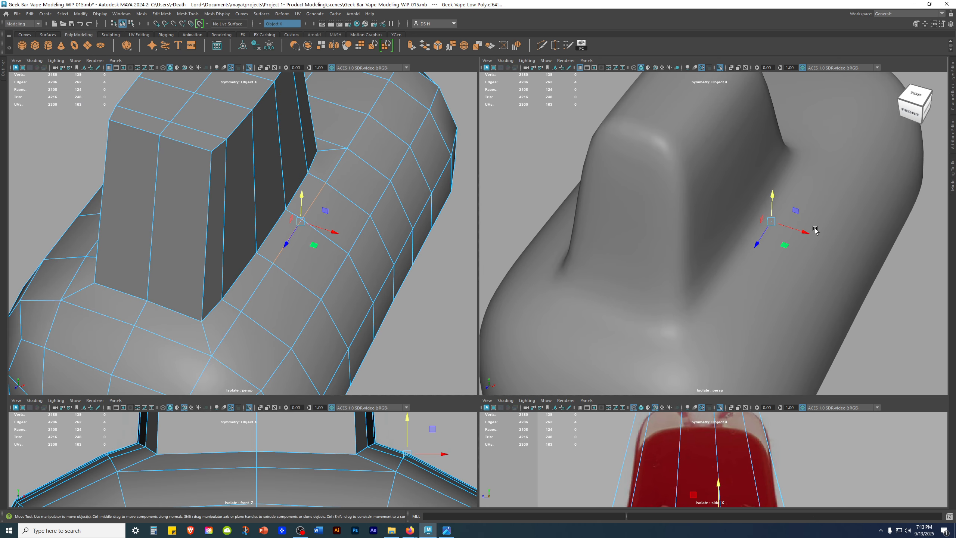
left_click_drag(329, 233, 334, 235)
Compare the smoothed junction with and without the outward edge shift, and undo the shift
left_click_drag(733, 278, 809, 259, "alt")
right_click_drag(809, 259, 584, 270, "alt")
left_click_drag(583, 270, 746, 297, "alt")
left_click_drag(855, 326, 682, 302, "alt")
right_click_drag(682, 302, 903, 340, "alt")
key("ctrl+z")
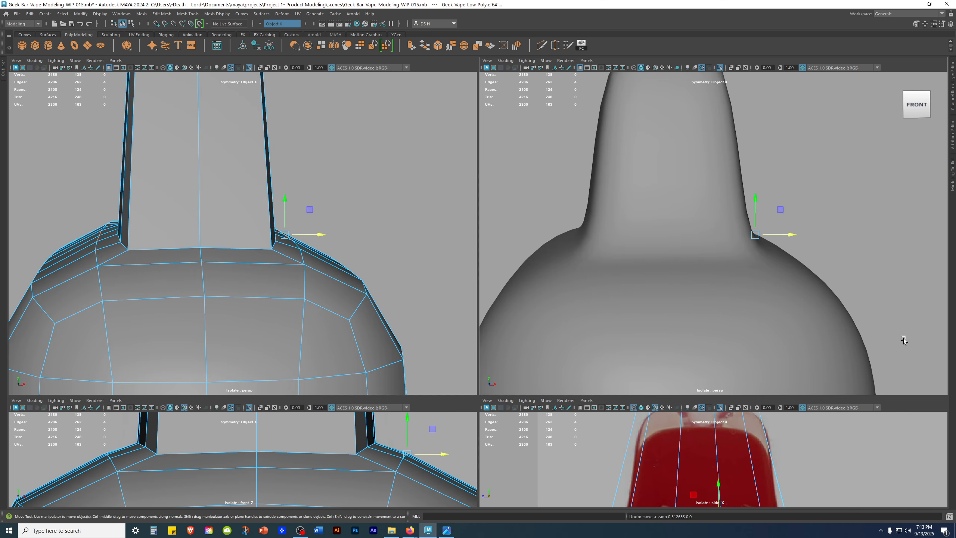
key("ctrl+z")
left_click_drag(824, 209, 858, 235, "alt")
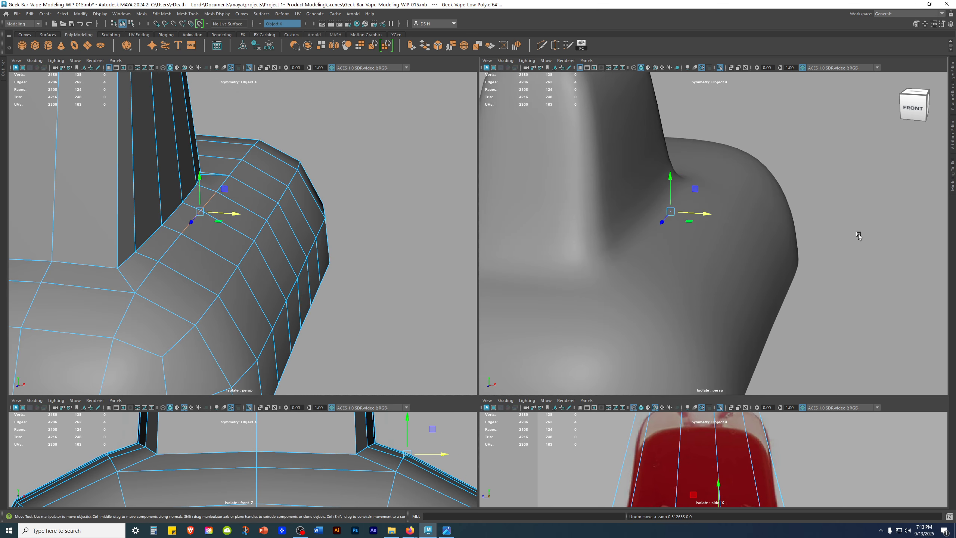
left_click_drag(327, 243, 324, 294, "alt")
right_click_drag(325, 294, 238, 265, "alt")
left_click_drag(238, 266, 248, 285, "alt")
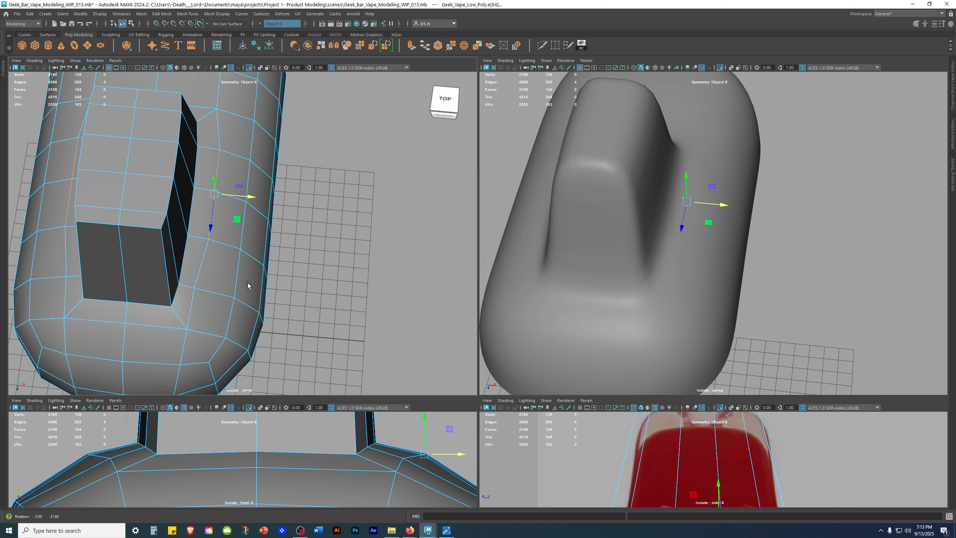
key("ctrl+z")
Extend the body edge selection along the full length of both long sides of the mouthpiece
left_click_drag(202, 264, 290, 247, "alt")
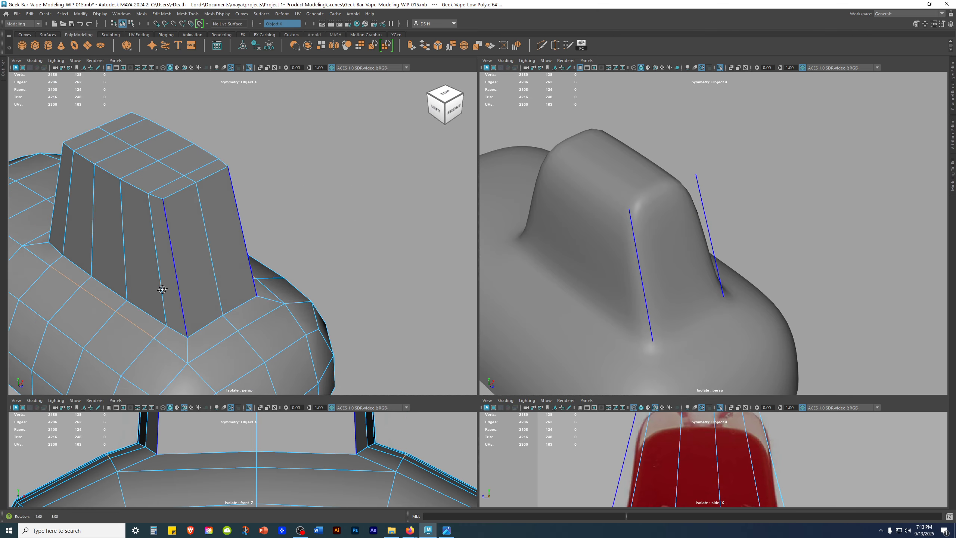
left_click_drag(160, 291, 170, 288, "alt")
left_click_drag(241, 290, 290, 241, "alt")
left_click_drag(699, 257, 753, 322, "alt")
right_click_drag(753, 320, 647, 270, "alt")
left_click_drag(651, 269, 651, 296, "alt")
left_click_drag(276, 330, 302, 335, "alt")
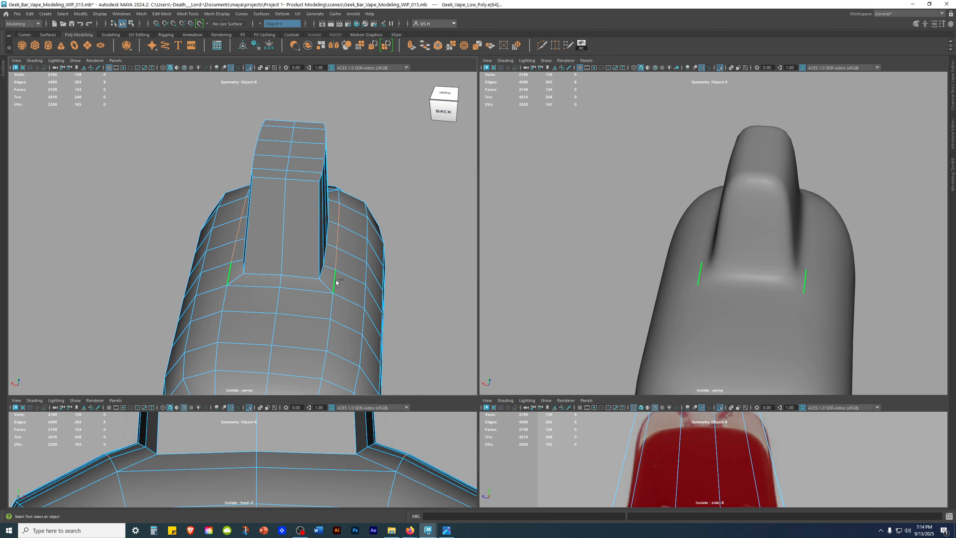
left_click(326, 360, "shift")
scroll(339, 352, "down", 1)
left_click_drag(344, 338, 437, 376, "alt")
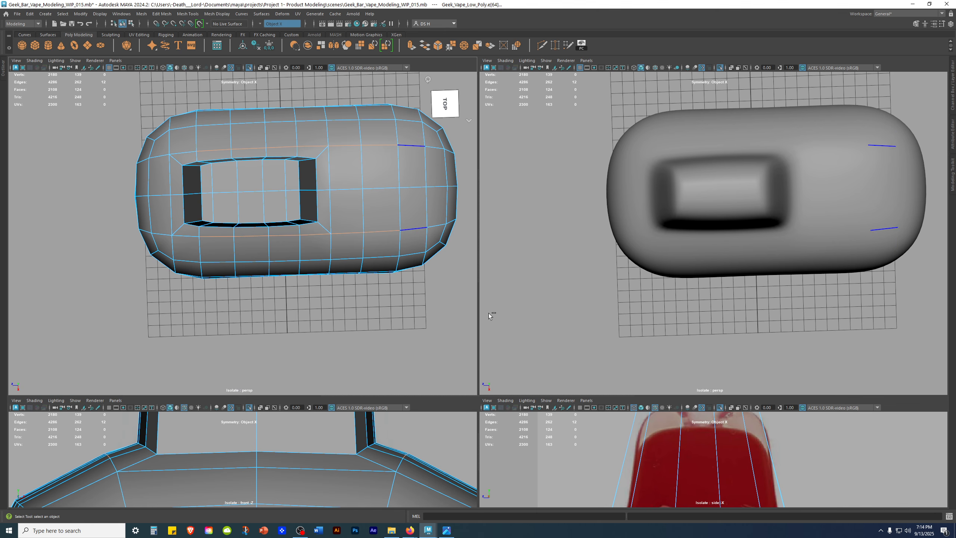
Try shifting the selected body edges on both sides of the mouthpiece slightly outward along X
left_click_drag(382, 323, 384, 252, "alt")
left_click_drag(286, 279, 407, 281, "alt")
right_click_drag(407, 282, 515, 322, "alt")
mouse_move(314, 183)
left_mouse_down("alt")
mouse_move(312, 207)
mouse_move(310, 170)
left_mouse_up("alt")
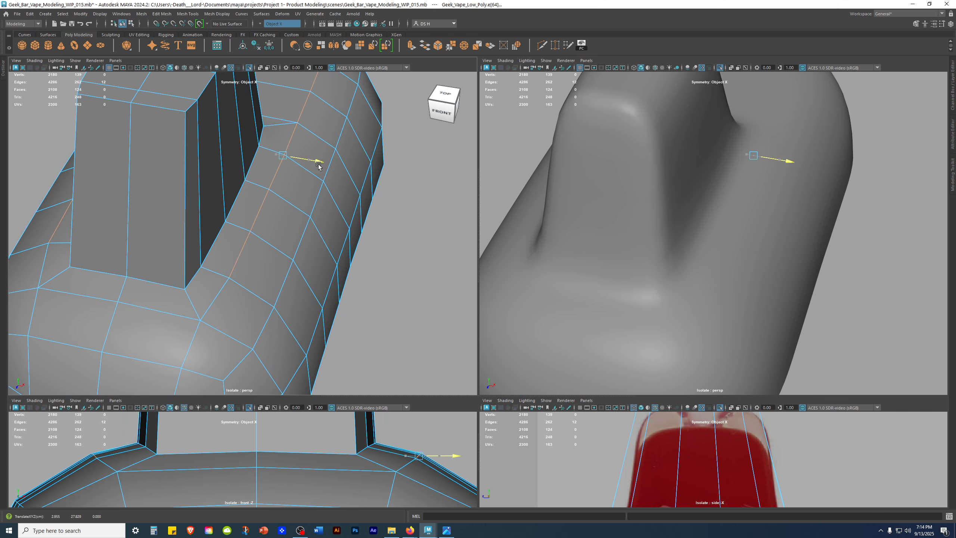
Compare the smoothed shoulder with and without the longer edge shift, from close up and from a distance
left_click_drag(828, 278, 849, 222, "alt")
right_click_drag(849, 222, 857, 271, "alt")
left_click_drag(858, 271, 866, 272, "alt")
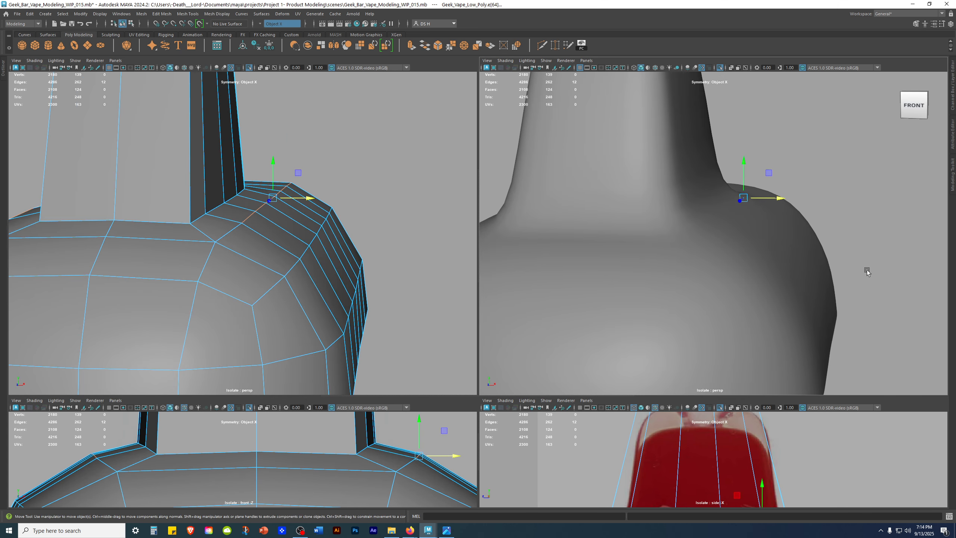
key("ctrl+z")
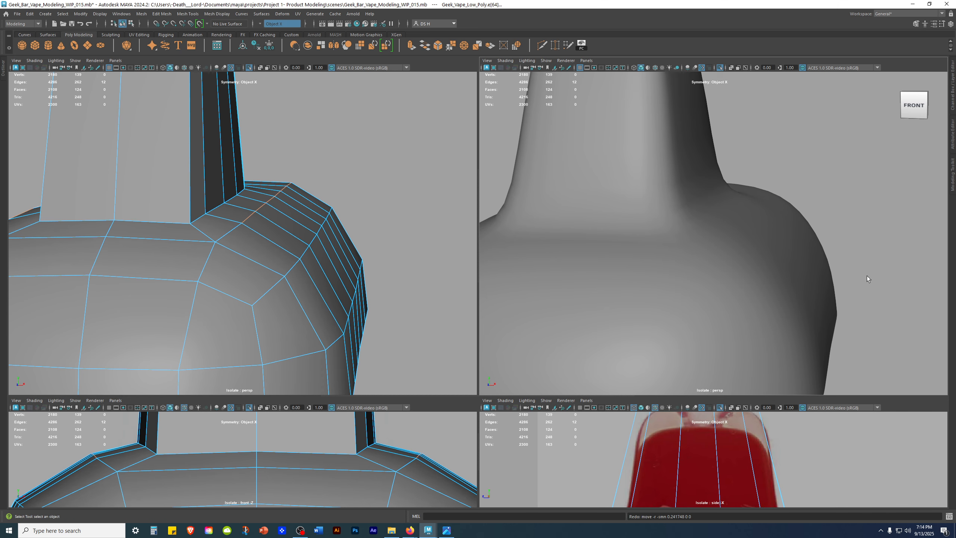
scroll(867, 279, "down", 5)
left_click_drag(868, 293, 839, 303, "alt")
left_click_drag(904, 306, 801, 287, "alt")
key("shift+z")
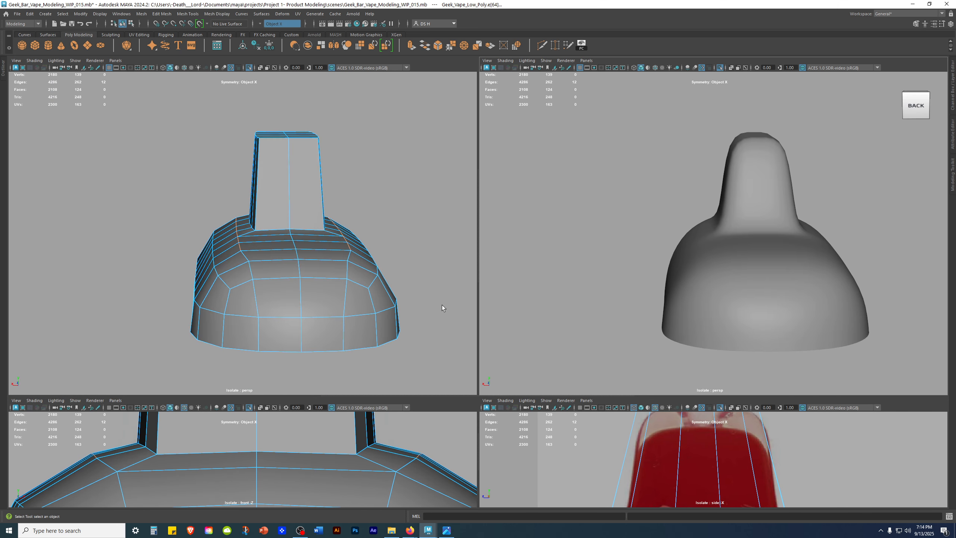
Compare the body's silhouette from the back and front while toggling the edge shift, and undo the shift
scroll(399, 304, "up", 3)
key("ctrl+z")
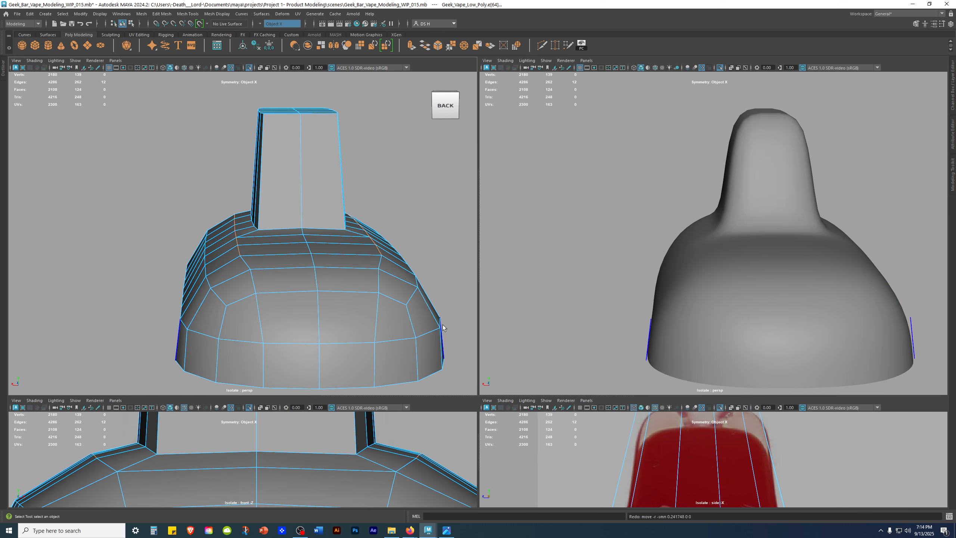
left_click_drag(767, 258, 911, 264, "alt")
key("ctrl+z")
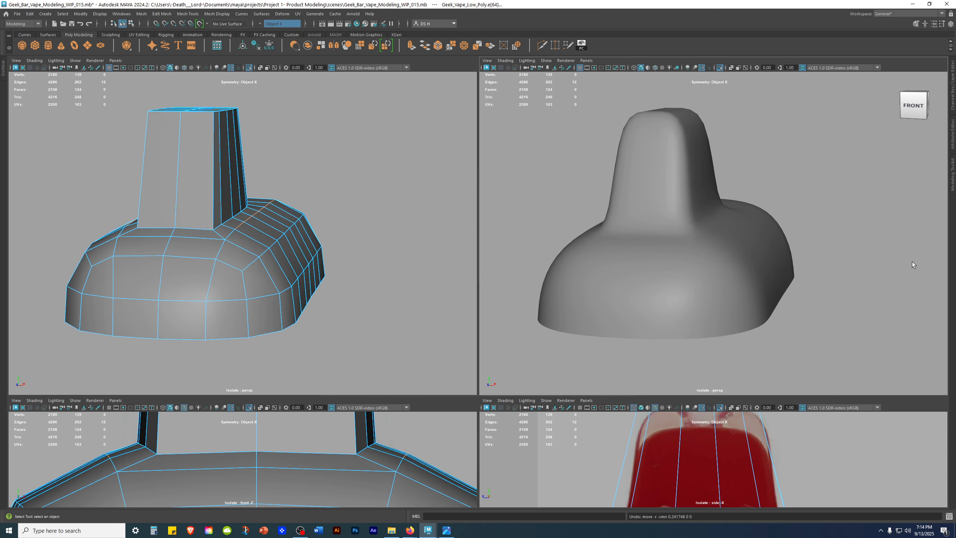
left_click_drag(703, 279, 806, 277, "alt")
key("ctrl+z")
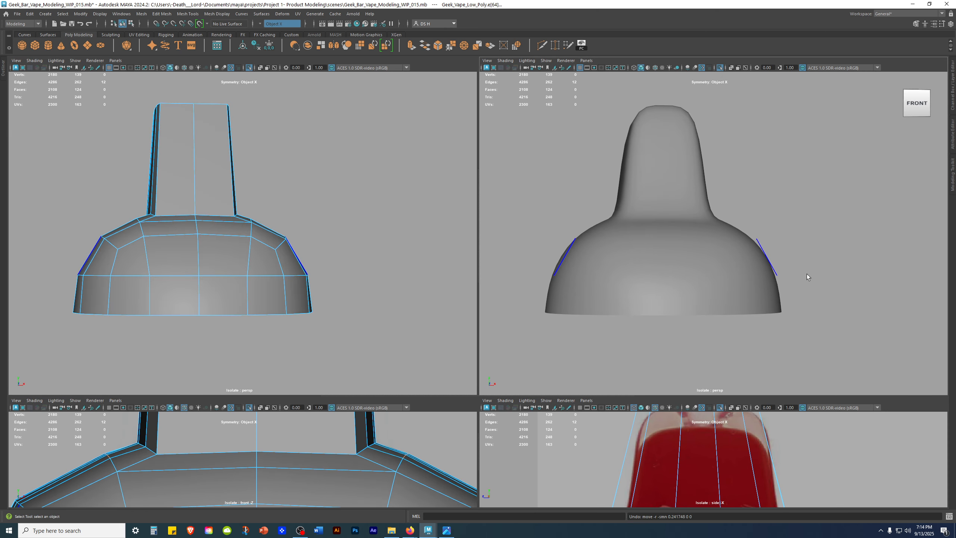
Move the mirrored pair of vertices on the body's back shoulder slightly outward along X
left_click_drag(366, 279, 326, 248, "alt")
key("F9")
mouse_move(370, 265)
left_mouse_down("alt")
mouse_move(292, 288)
mouse_move(375, 256)
mouse_move(370, 265)
left_mouse_up("alt")
right_click_drag(370, 266, 440, 287, "alt")
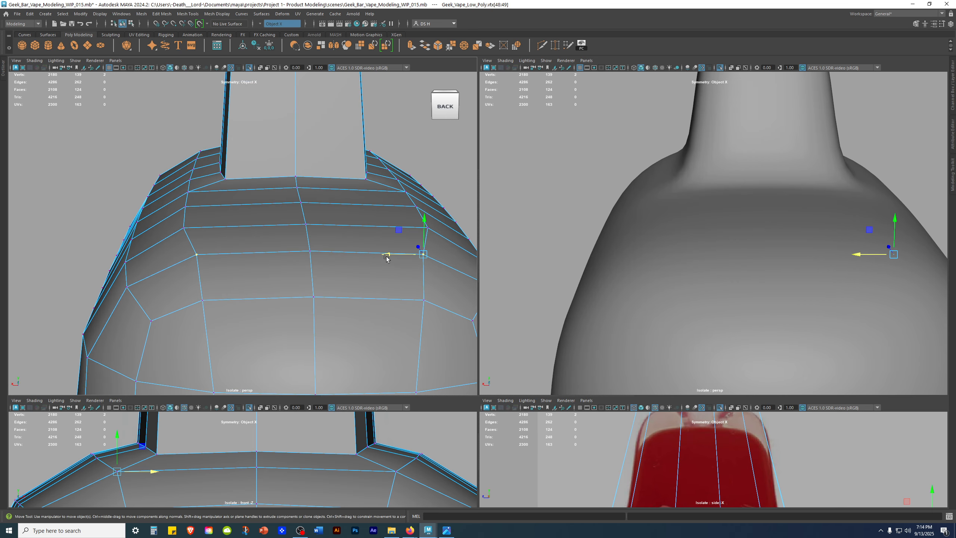
middle_click_drag(388, 258, 317, 238, "alt")
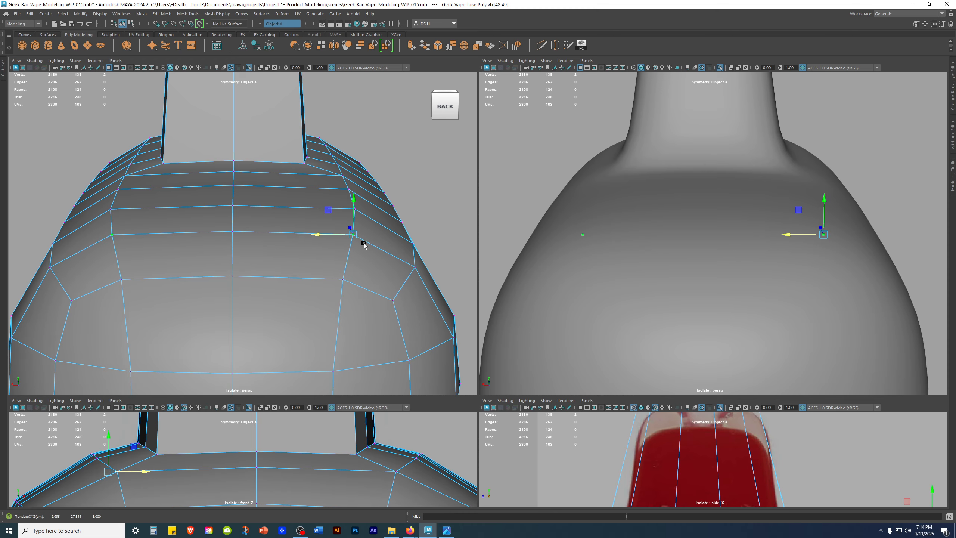
scroll(319, 244, "down", 5)
left_click(447, 218)
Save the scene as a new version named Geek_Bar_Vape_Modeling_WIP_016.mb
left_click_drag(409, 228, 391, 327, "alt")
key("ctrl+shift+s")
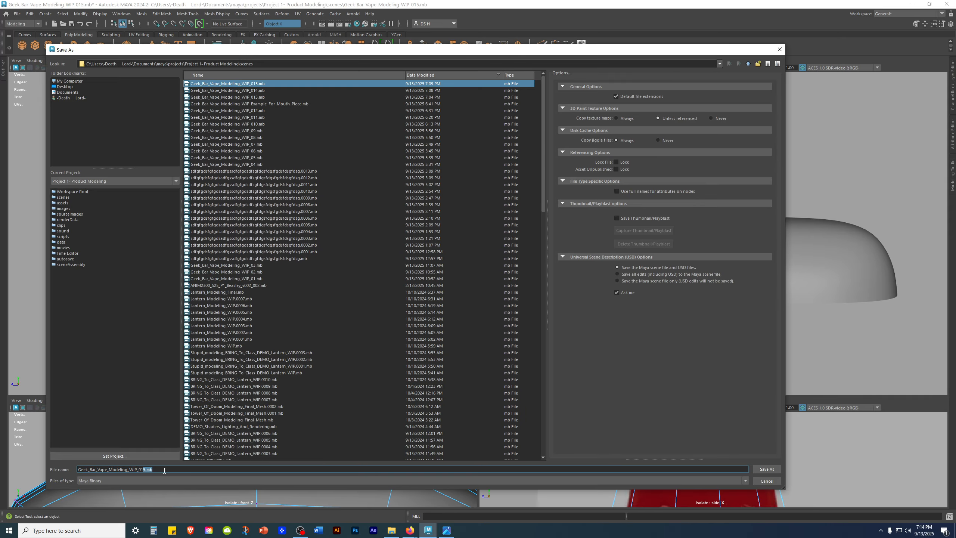
key("Return")
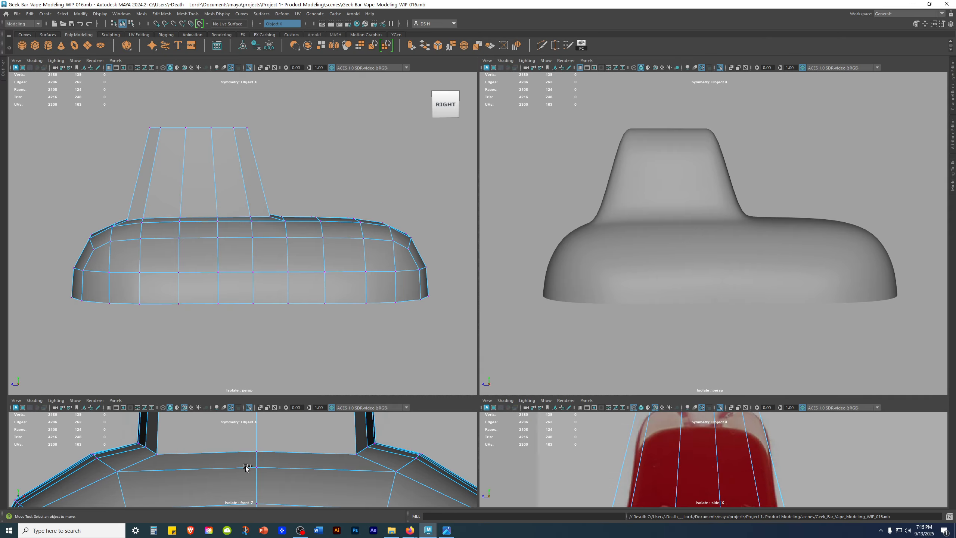
Inspect the whole mouthpiece from several angles in object mode, toggling its smooth preview on and off
left_click_drag(365, 269, 259, 282, "alt")
right_click_drag(263, 279, 367, 216)
left_click_drag(348, 287, 368, 286, "alt")
left_click(397, 287)
left_click(316, 261)
key("3")
left_click(382, 211)
left_click_drag(636, 267, 810, 280, "alt")
left_click_drag(349, 249, 341, 225, "alt")
left_click(303, 250)
key("1")
Try moving the middle edges along the long sides of the mouthpiece's base outward along X, and undo the move
left_click_drag(301, 267, 216, 266, "alt")
scroll(239, 192, "up", 5)
left_click(263, 256)
scroll(354, 282, "down", 5)
middle_click_drag(216, 266, 277, 218, "alt")
left_click_drag(278, 218, 230, 245, "alt")
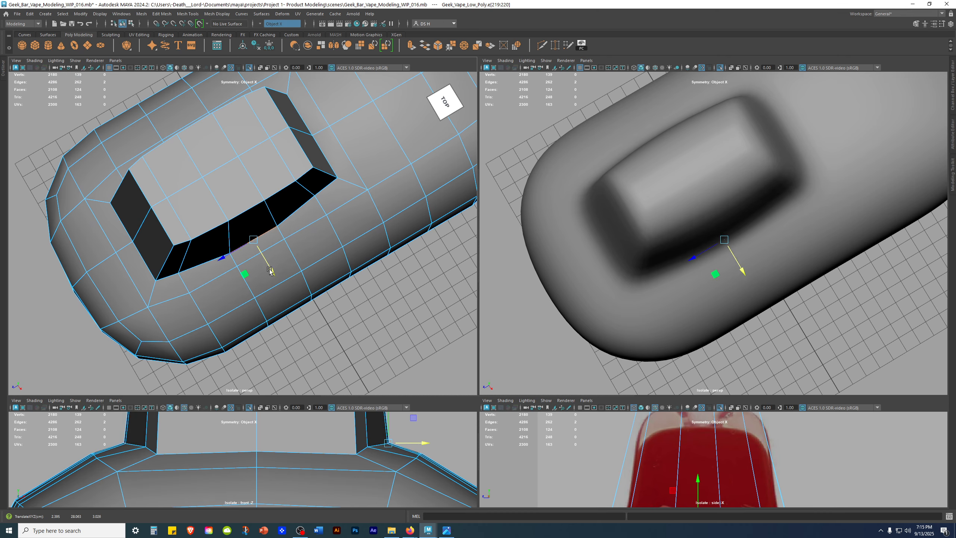
left_click_drag(769, 337, 664, 327, "alt")
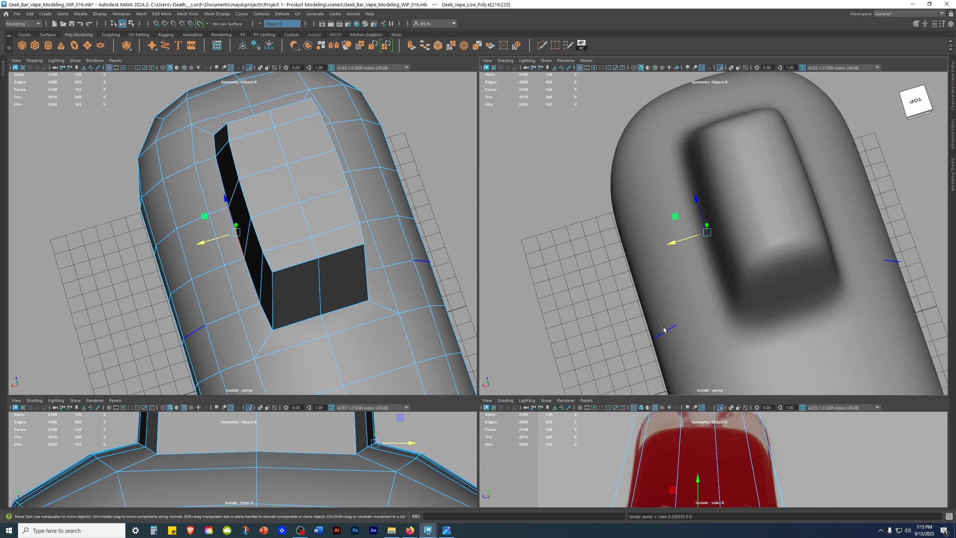
Select all vertices of the mouthpiece's flat top and scale them inward along X to narrow the tip
left_click_drag(436, 314, 390, 107, "alt")
middle_click_drag(390, 106, 414, 248, "alt")
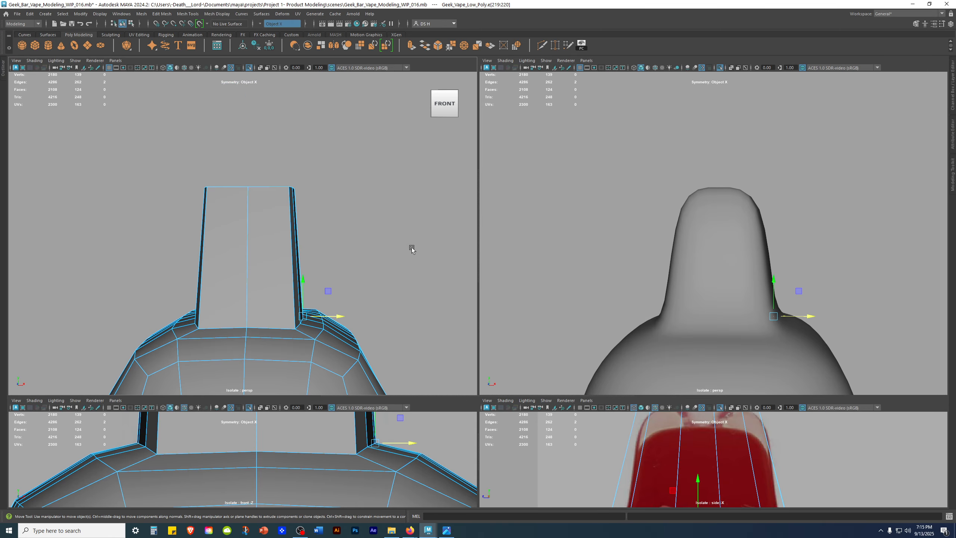
scroll(280, 431, "down", 5)
left_click(280, 431)
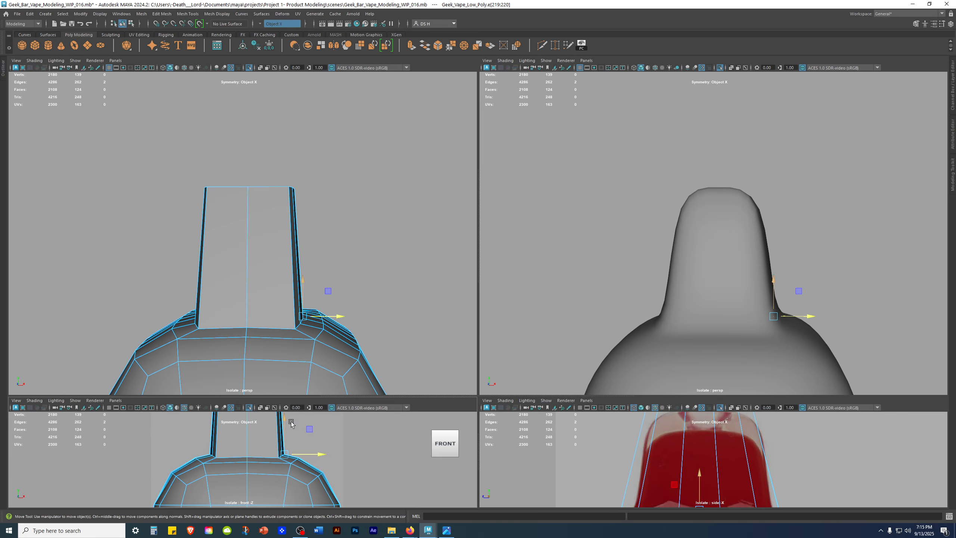
left_click_drag(304, 394, 301, 255)
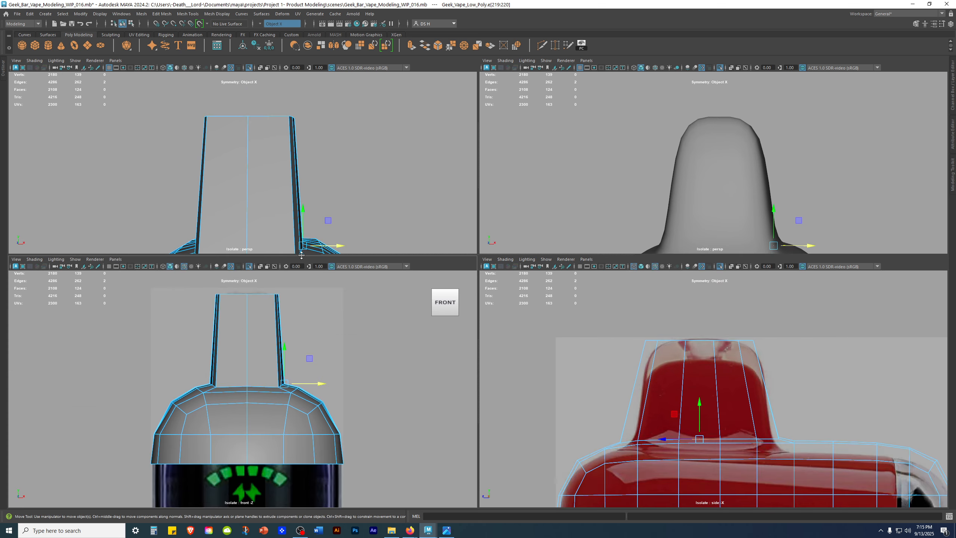
middle_click_drag(230, 374, 256, 416, "alt")
key("F9")
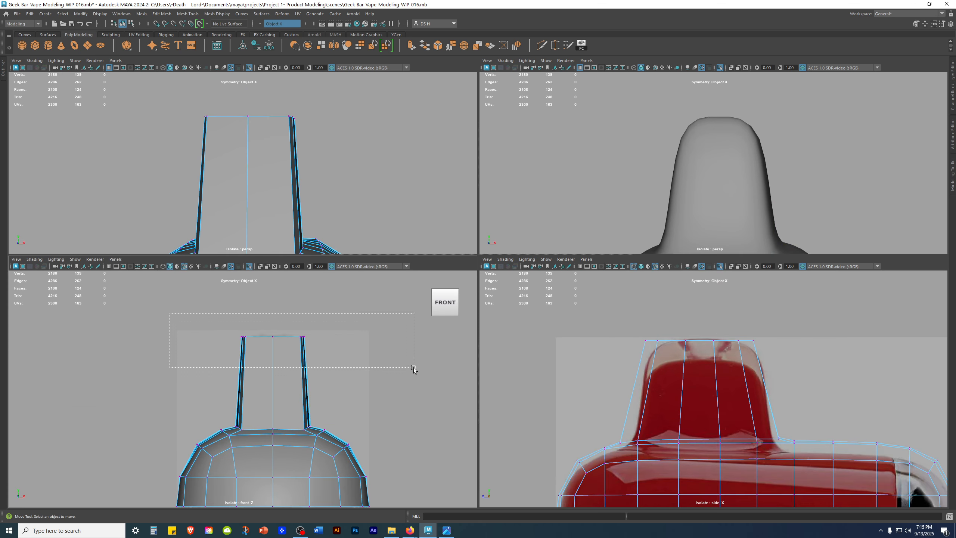
left_click_drag(286, 173, 293, 196, "alt")
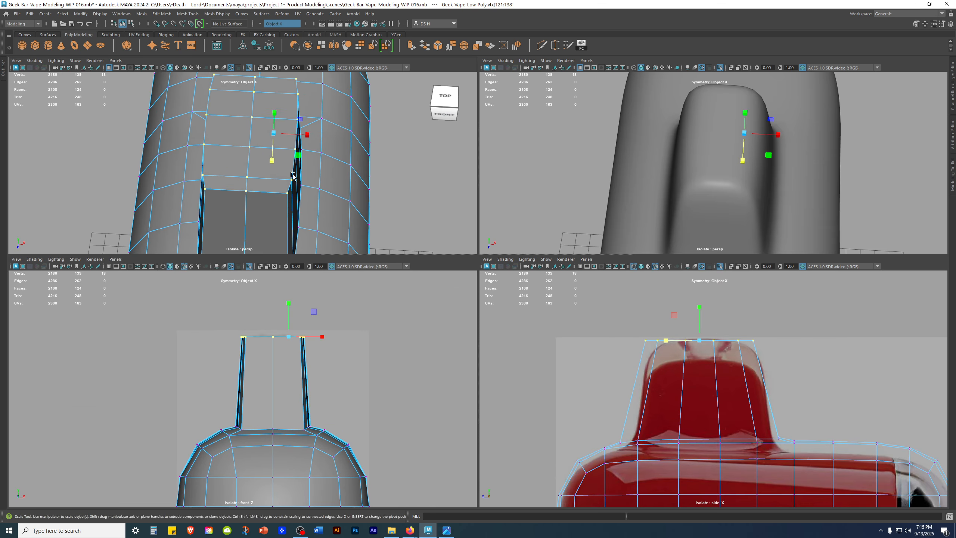
middle_click_drag(292, 196, 304, 231, "alt")
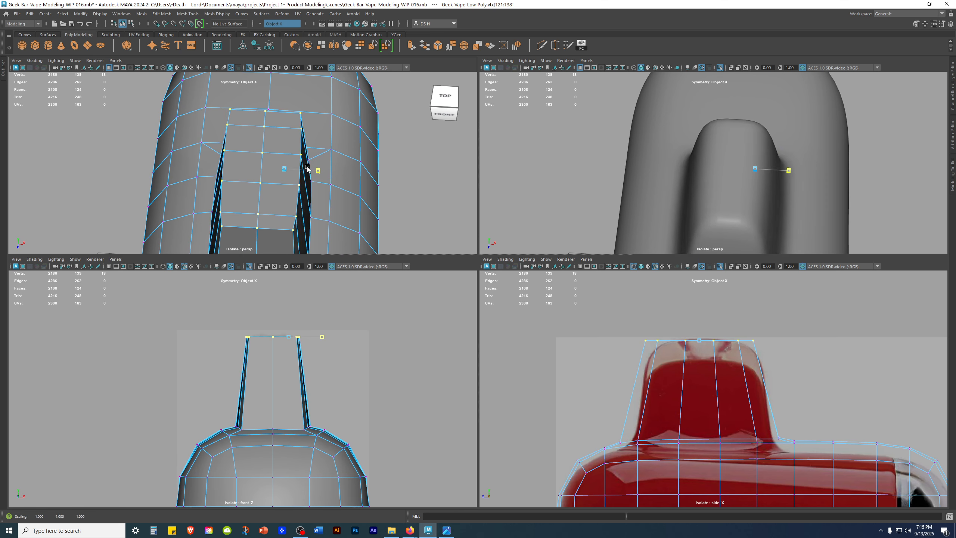
Compare the narrowed tip with the front reference image in wireframe, with and without smoothing
left_click_drag(344, 180, 349, 137, "alt")
key("3")
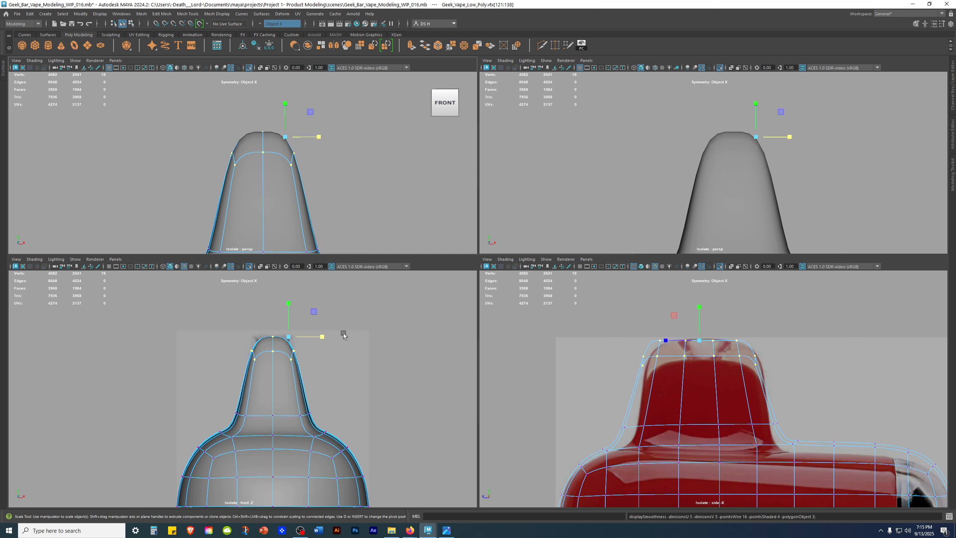
key("space")
key("4")
key("1")
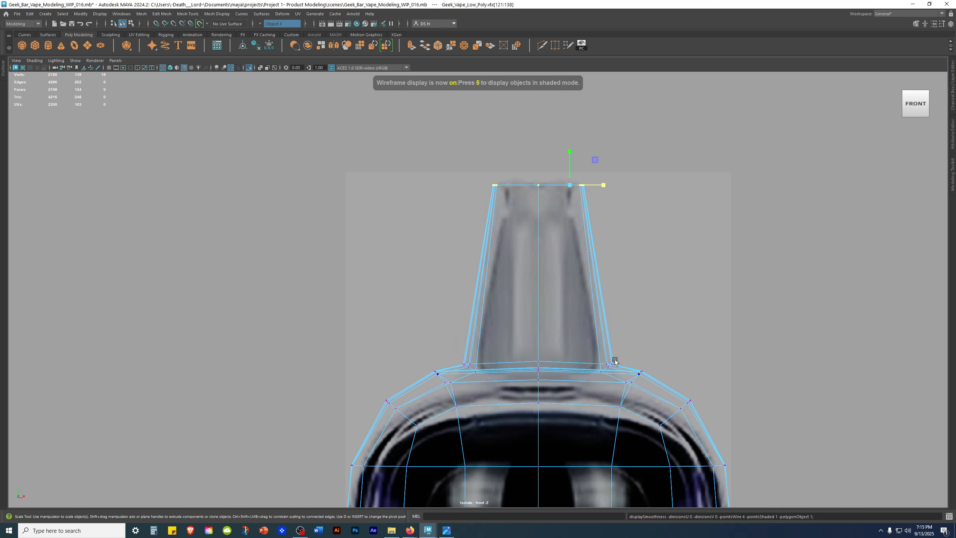
key("3")
scroll(615, 360, "up", 3)
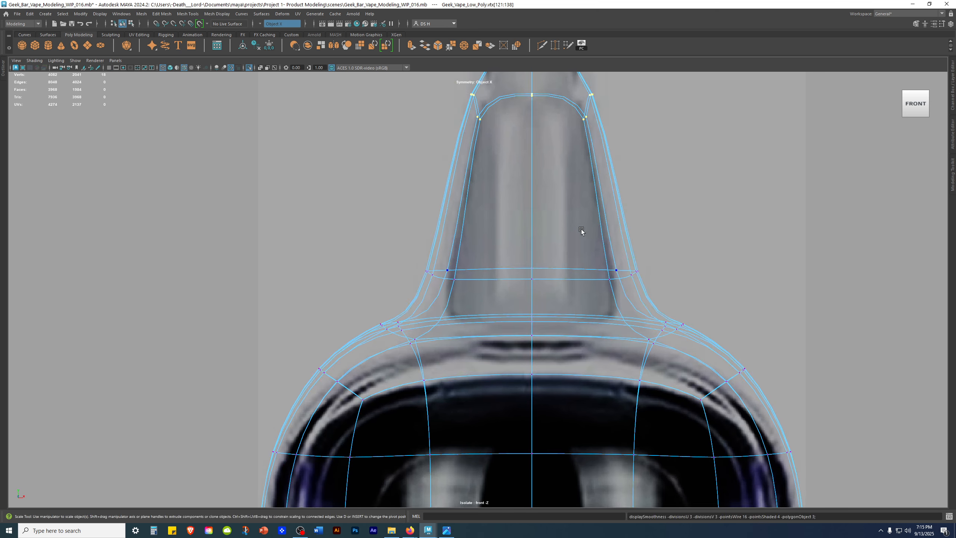
scroll(557, 280, "down", 3)
key("1")
Select the inner edges along both long sides of the mouthpiece's flat top and move them outward along X to bow the sides
key("space")
key("space")
left_click_drag(318, 165, 503, 330, "alt")
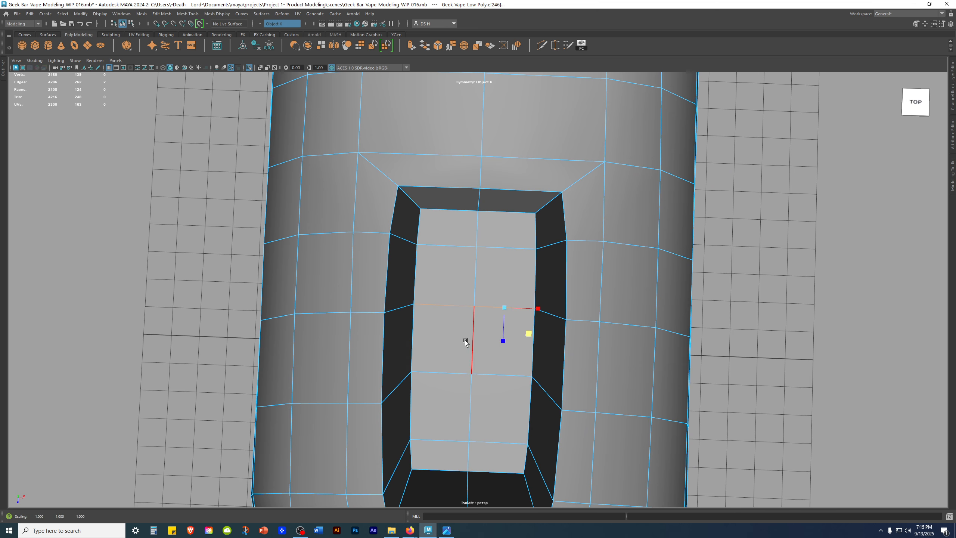
left_click_drag(413, 331, 468, 278, "alt")
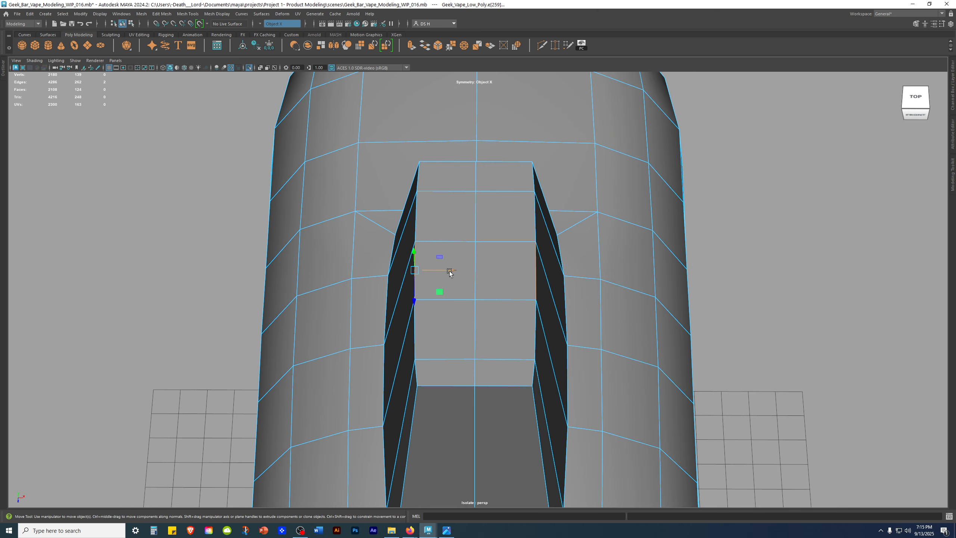
left_click_drag(445, 269, 526, 268, "alt")
key("ctrl+z")
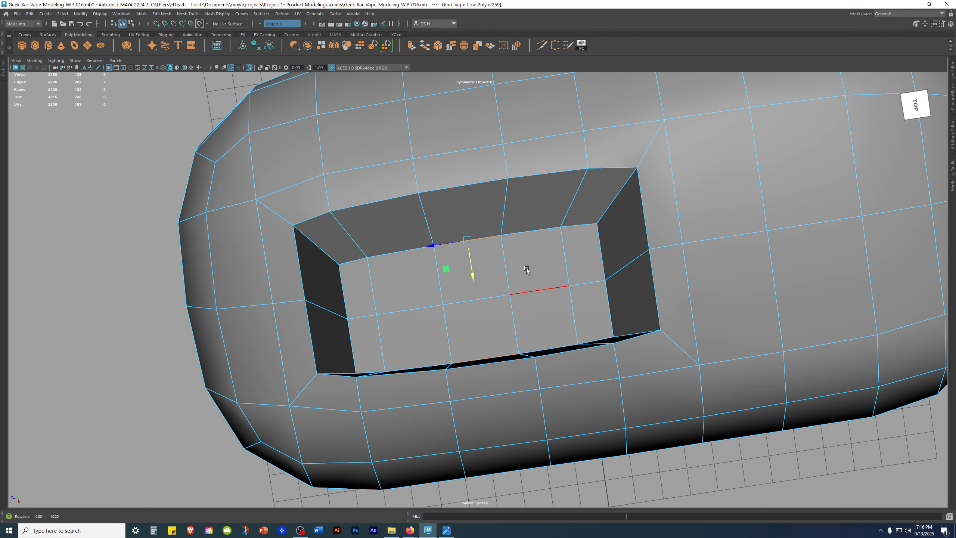
left_click(533, 233, "shift")
left_click(395, 250, "shift")
left_click_drag(395, 249, 542, 266, "alt")
key("w")
left_click_drag(413, 193, 724, 159, "alt")
left_click_drag(503, 139, 651, 315, "alt")
Return to object mode and examine the bowed mouthpiece unsmoothed and smoothed, from close up and from the side
key("3")
key("1")
left_click_drag(572, 301, 471, 241, "alt")
right_click_drag(493, 224, 663, 126)
left_click(663, 125)
left_click_drag(711, 261, 651, 247, "alt")
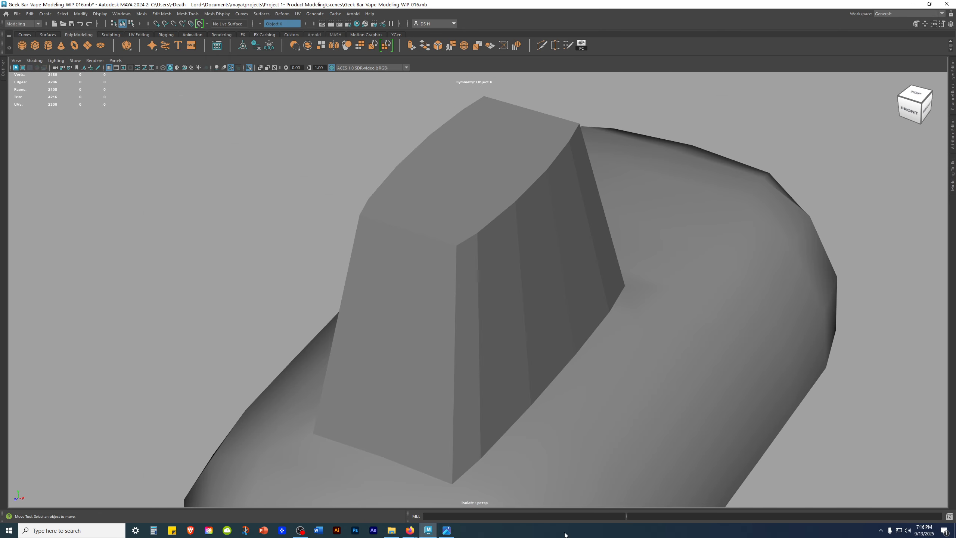
left_click(572, 310)
key("3")
right_click_drag(598, 331, 566, 350, "alt")
left_click(726, 380)
left_click_drag(570, 429, 526, 328, "alt")
Switch to the Geek Bar collage image, examine the mouthpiece shapes up close, and return to the Maya model
left_click(446, 530)
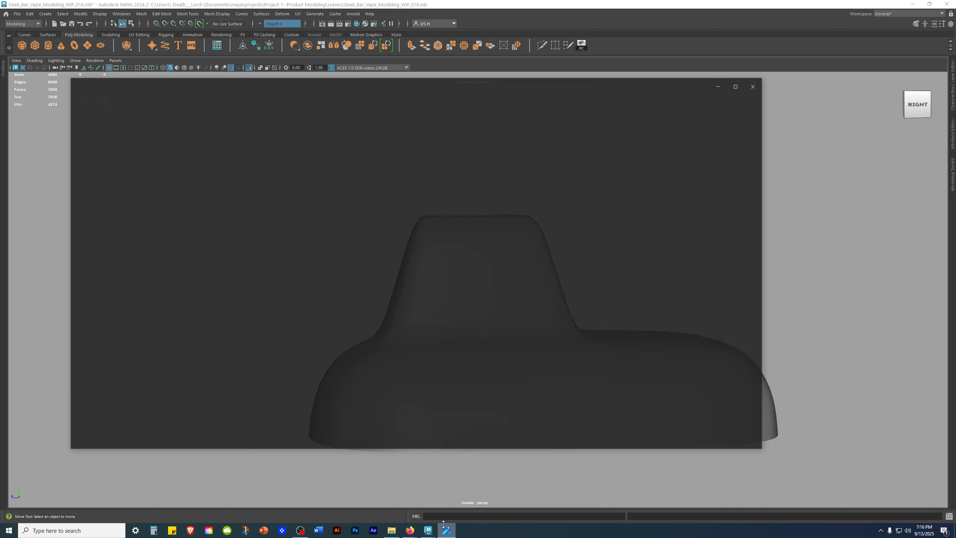
scroll(256, 281, "up", 3)
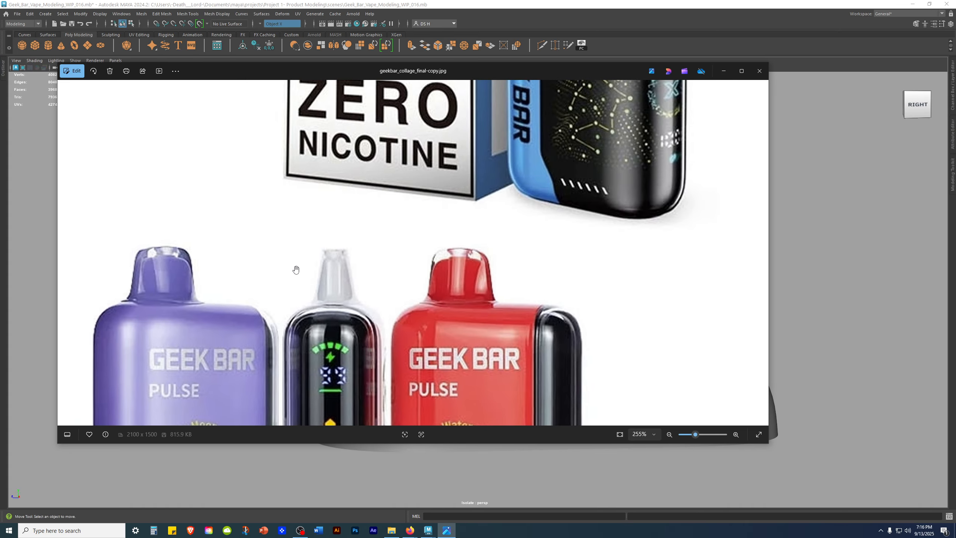
scroll(593, 243, "up", 7)
left_click(722, 72)
mouse_move(661, 288)
left_mouse_down("alt")
mouse_move(379, 279)
mouse_move(516, 272)
mouse_move(552, 316)
mouse_move(674, 280)
left_mouse_up("alt")
Save the scene as a new version named Geek_Bar_Vape_Modeling_WIP_017.mb
key("ctrl+shift+s")
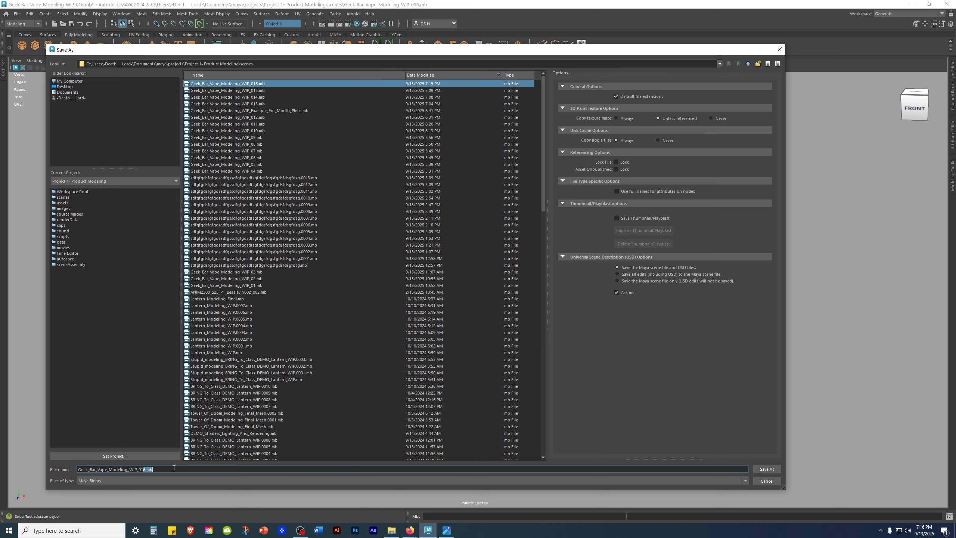
type("7")
key("Return")
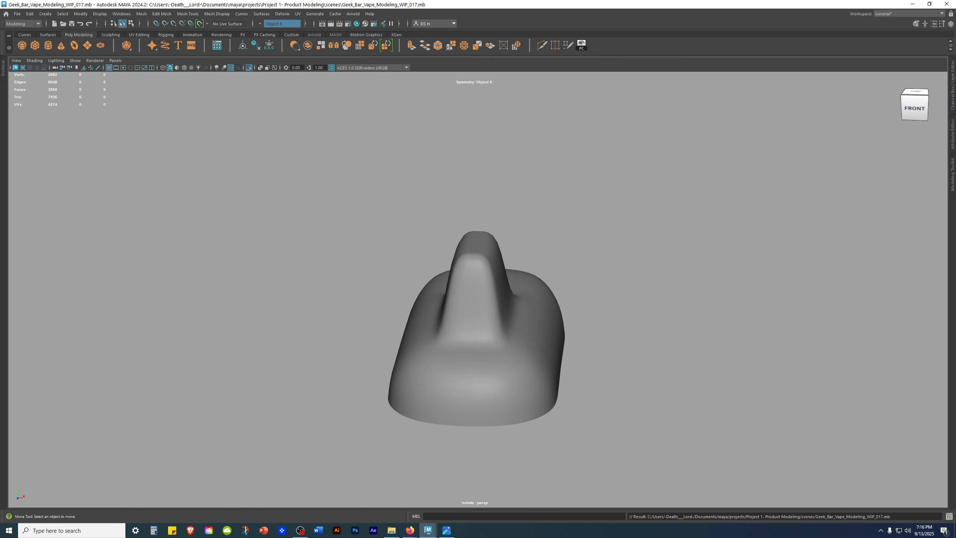